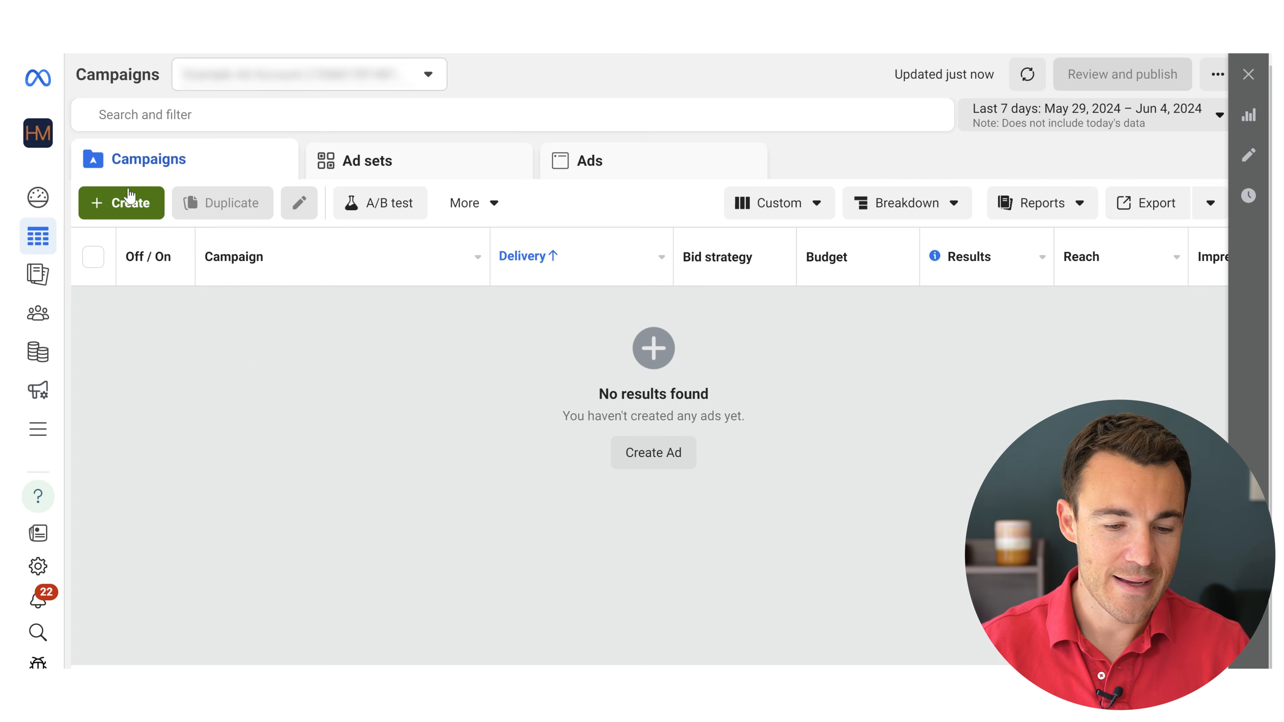
- Create a new campaign with the Leads objective using the manual leads campaign setup
{"action": "left_click", "coordinate": [131, 200]}
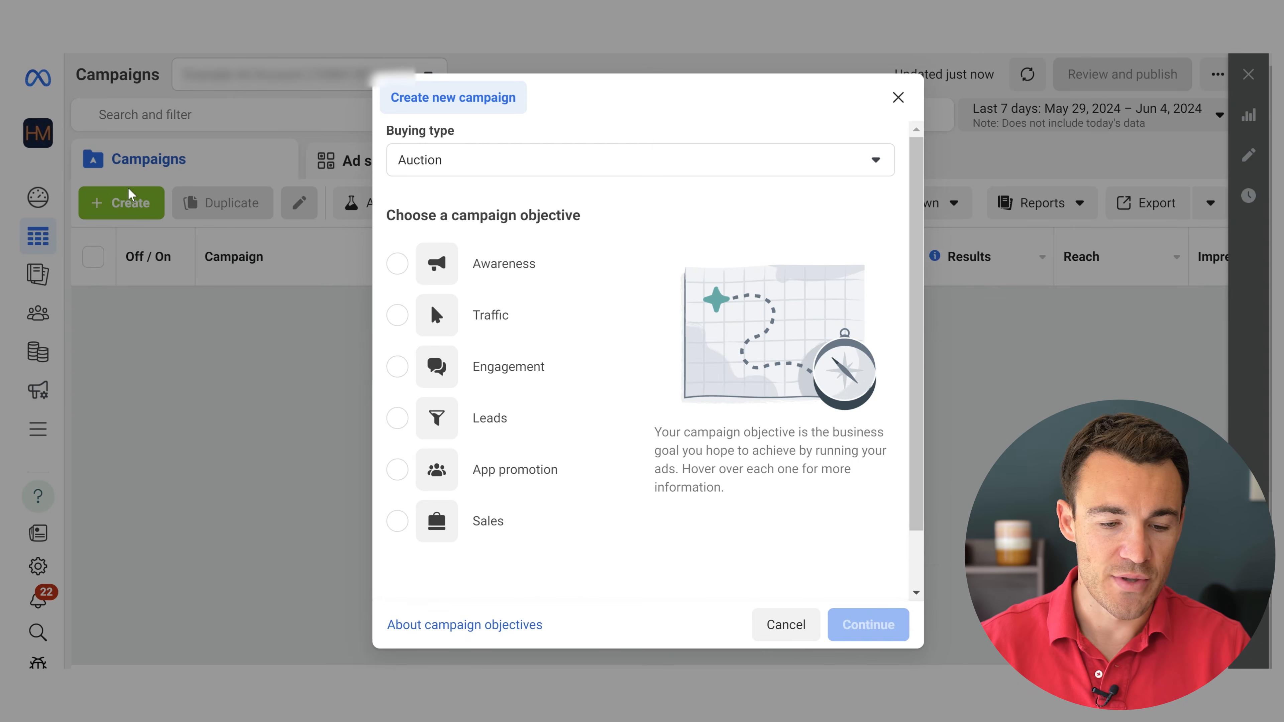
{"action": "left_click", "coordinate": [501, 419]}
{"action": "left_click", "coordinate": [867, 625]}
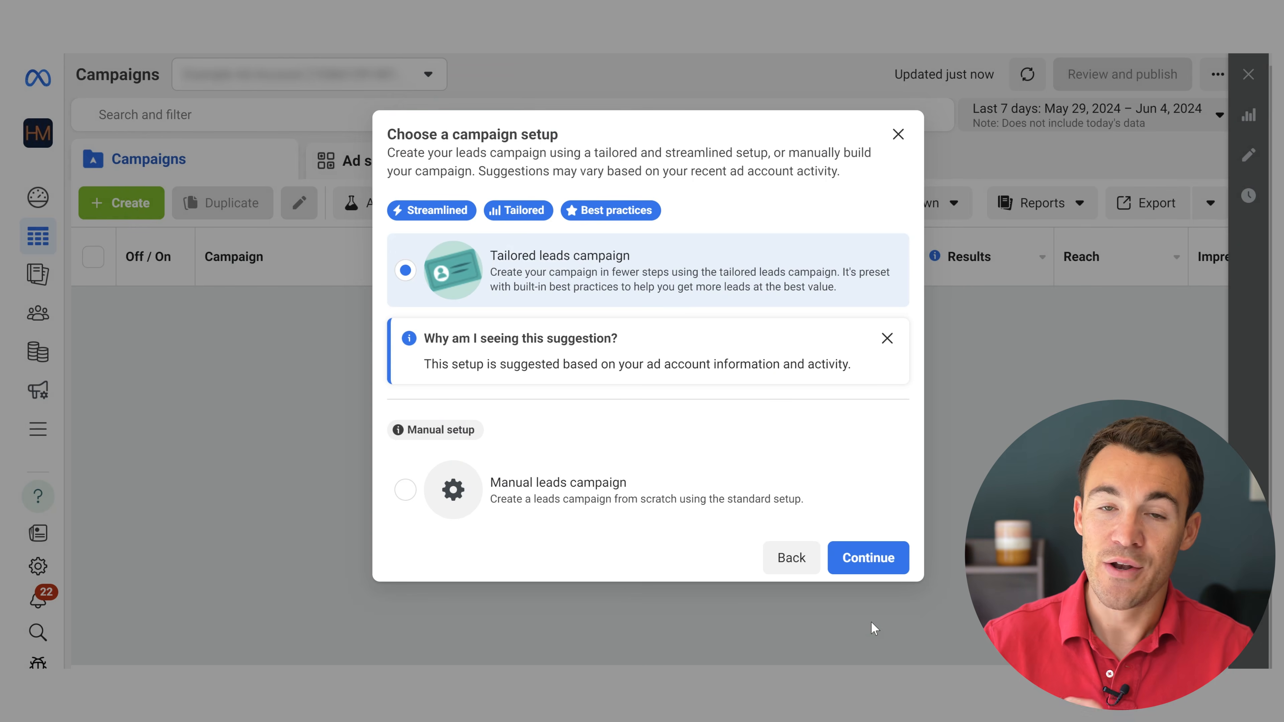
{"action": "left_click", "coordinate": [528, 505]}
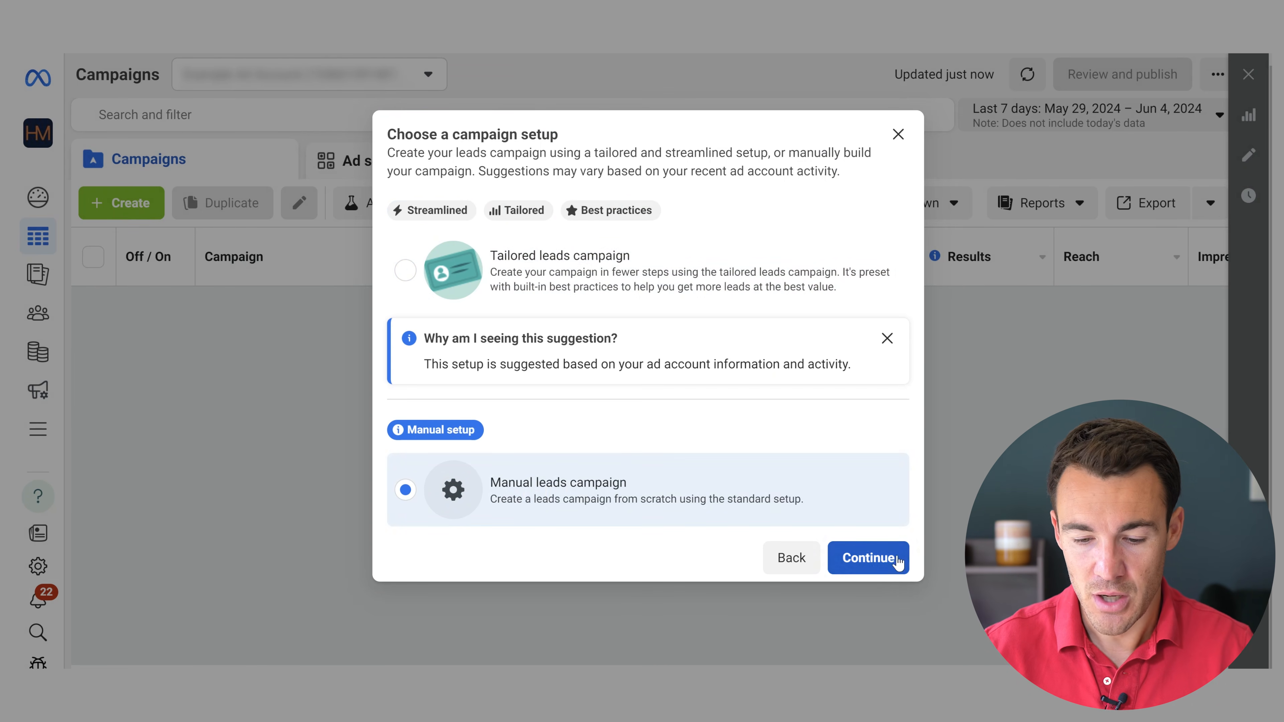
{"action": "left_click", "coordinate": [889, 566]}
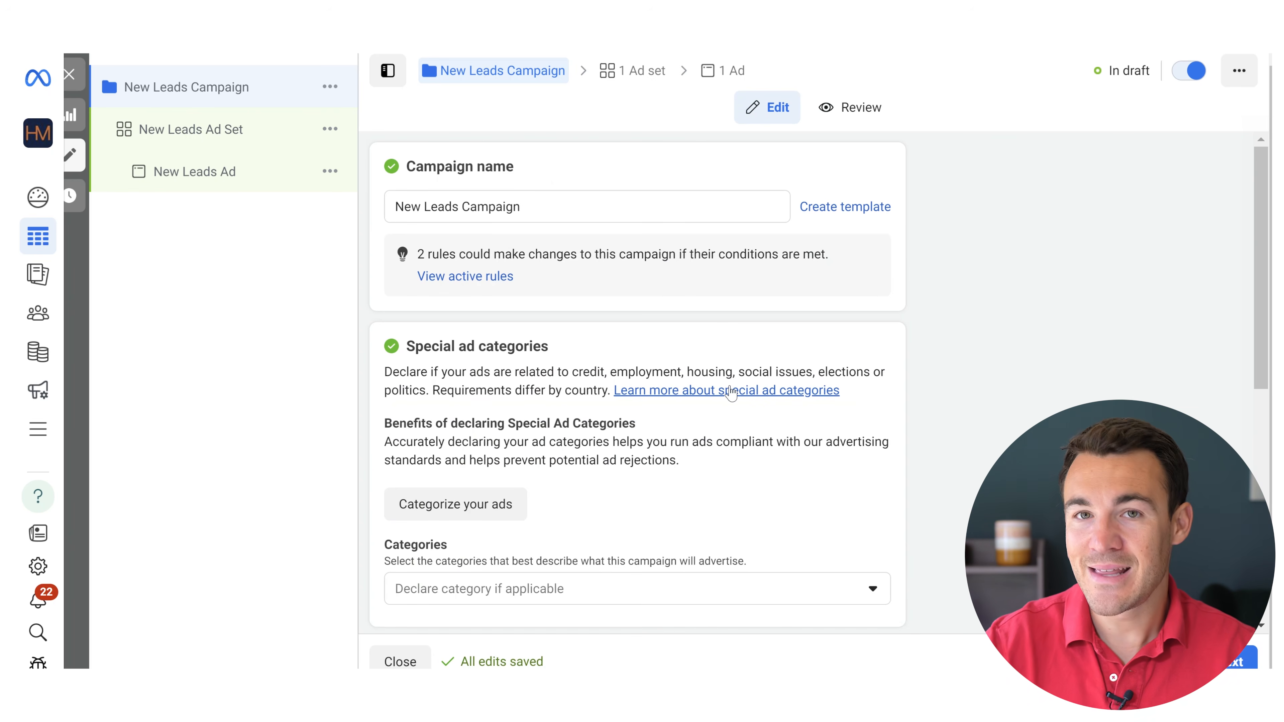
- Start building a new instant form from scratch as the destination of the New Leads Ad
{"action": "left_click", "coordinate": [239, 132]}
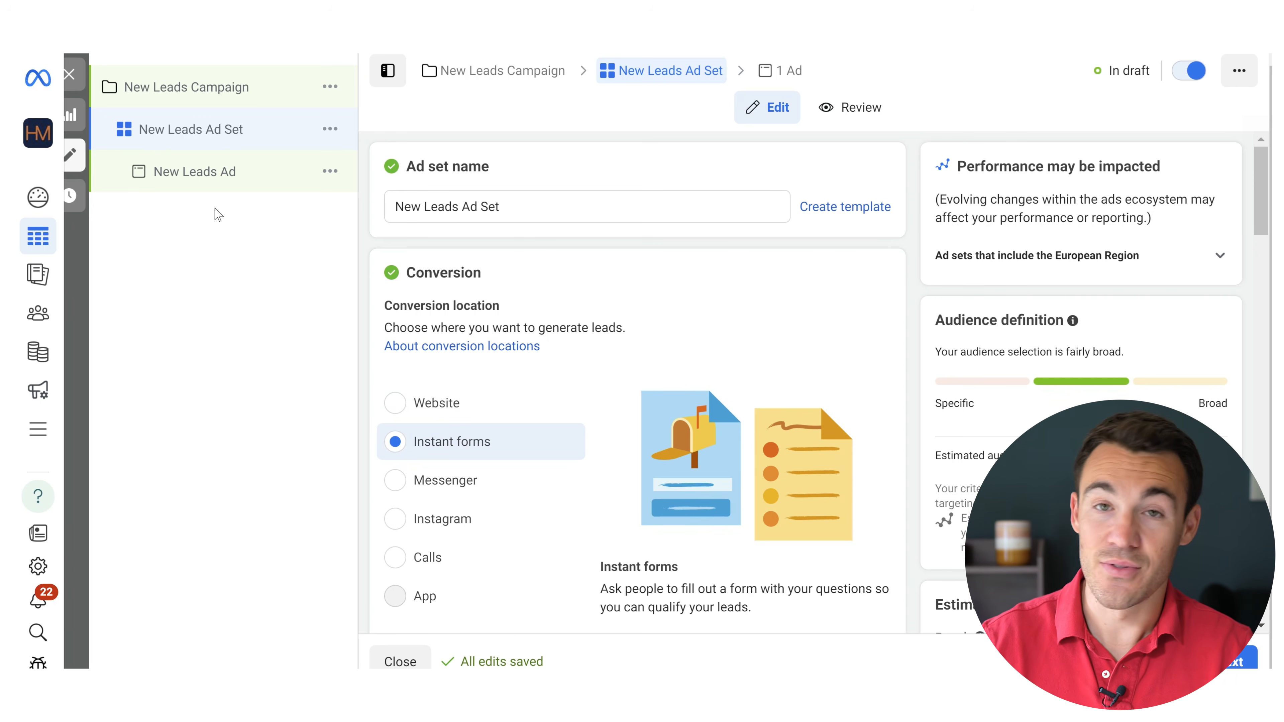
{"action": "left_click", "coordinate": [208, 174]}
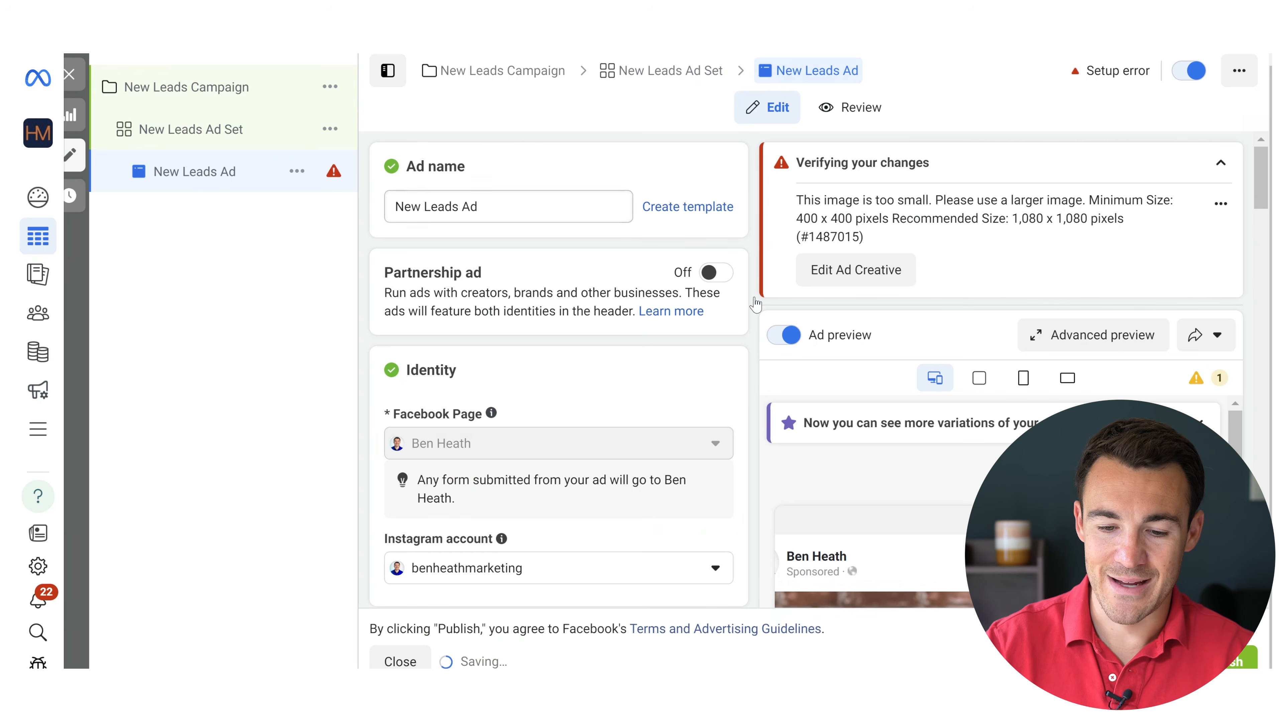
{"action": "scroll", "coordinate": [753, 310], "scroll_direction": "down", "scroll_amount": 2}
{"action": "scroll", "coordinate": [754, 309], "scroll_direction": "down", "scroll_amount": 15}
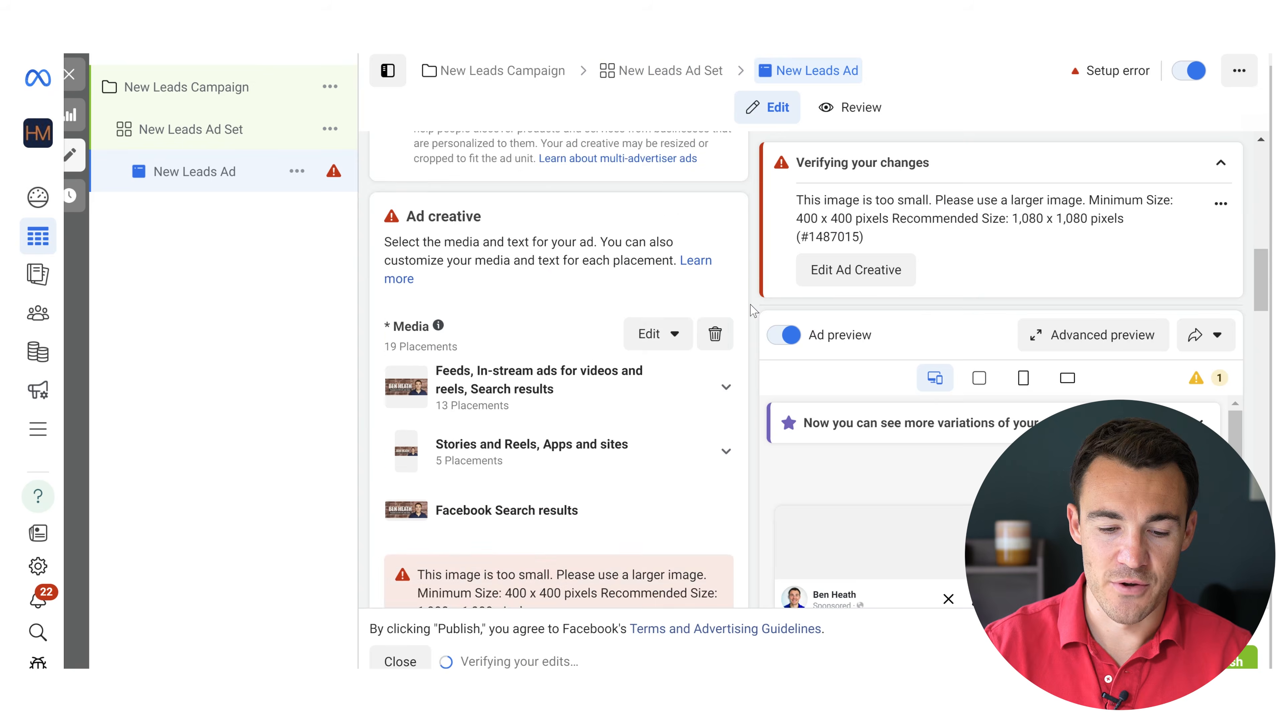
{"action": "scroll", "coordinate": [753, 310], "scroll_direction": "down", "scroll_amount": 15}
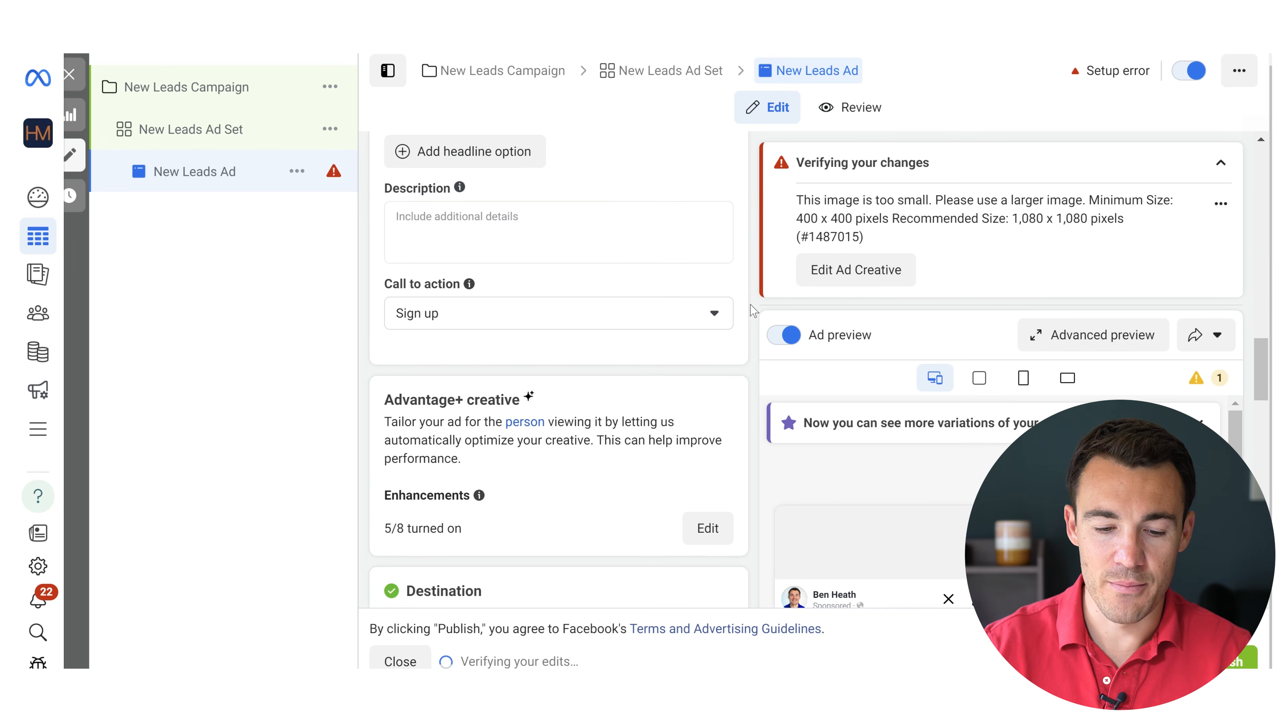
{"action": "scroll", "coordinate": [753, 309], "scroll_direction": "down", "scroll_amount": 3}
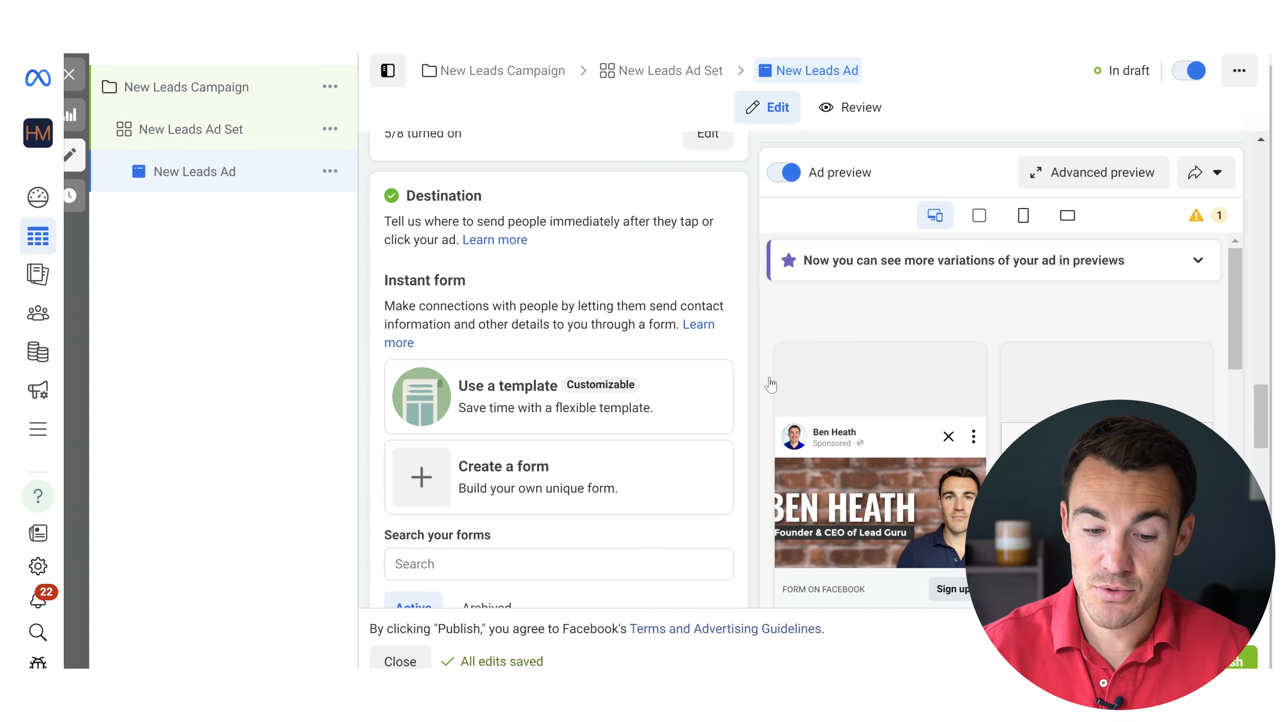
{"action": "left_click", "coordinate": [520, 480]}
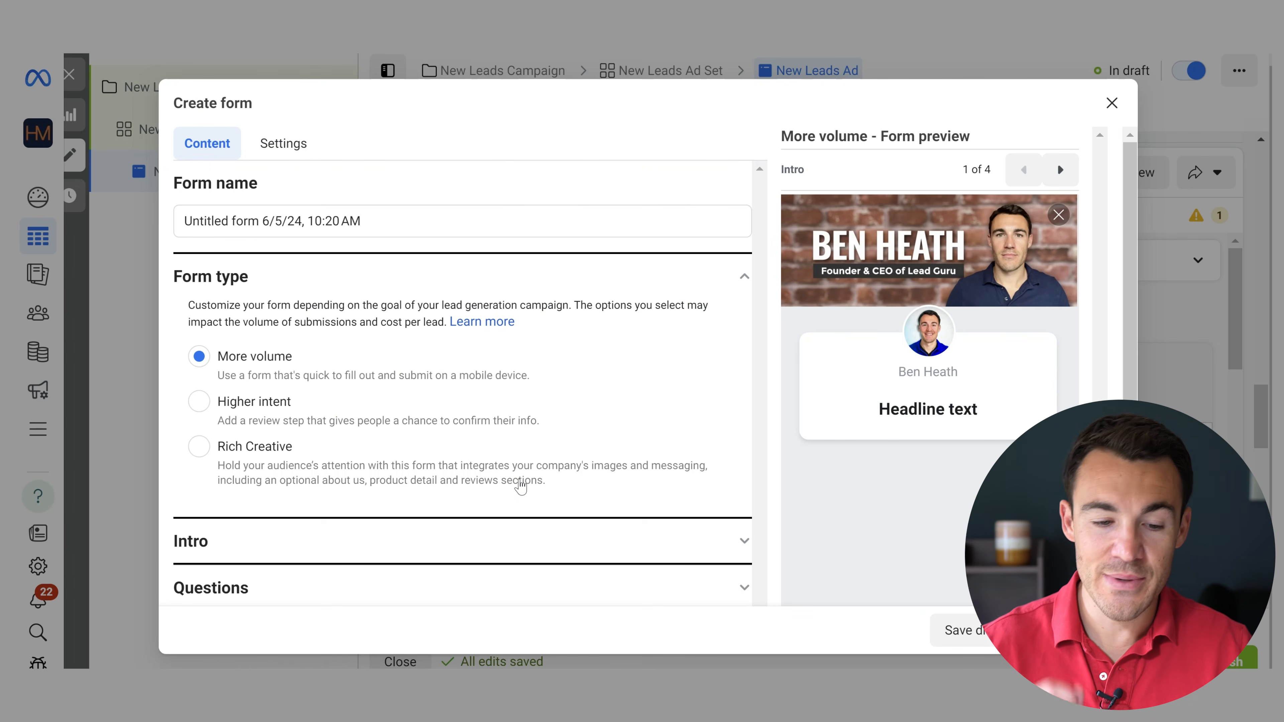
- Name the form "Free Discovery Call For Mentorship Program"
{"action": "left_click_drag", "start_coordinate": [367, 221], "coordinate": [186, 212]}
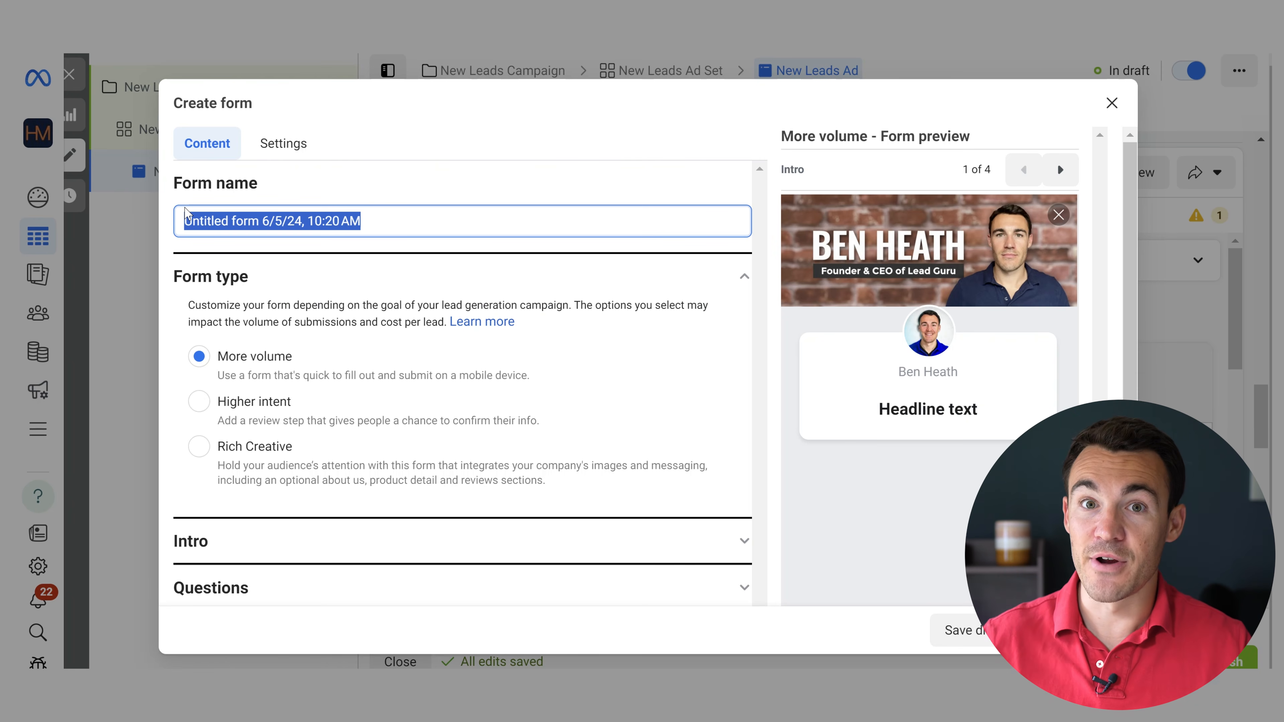
{"action": "type", "text": "H"}
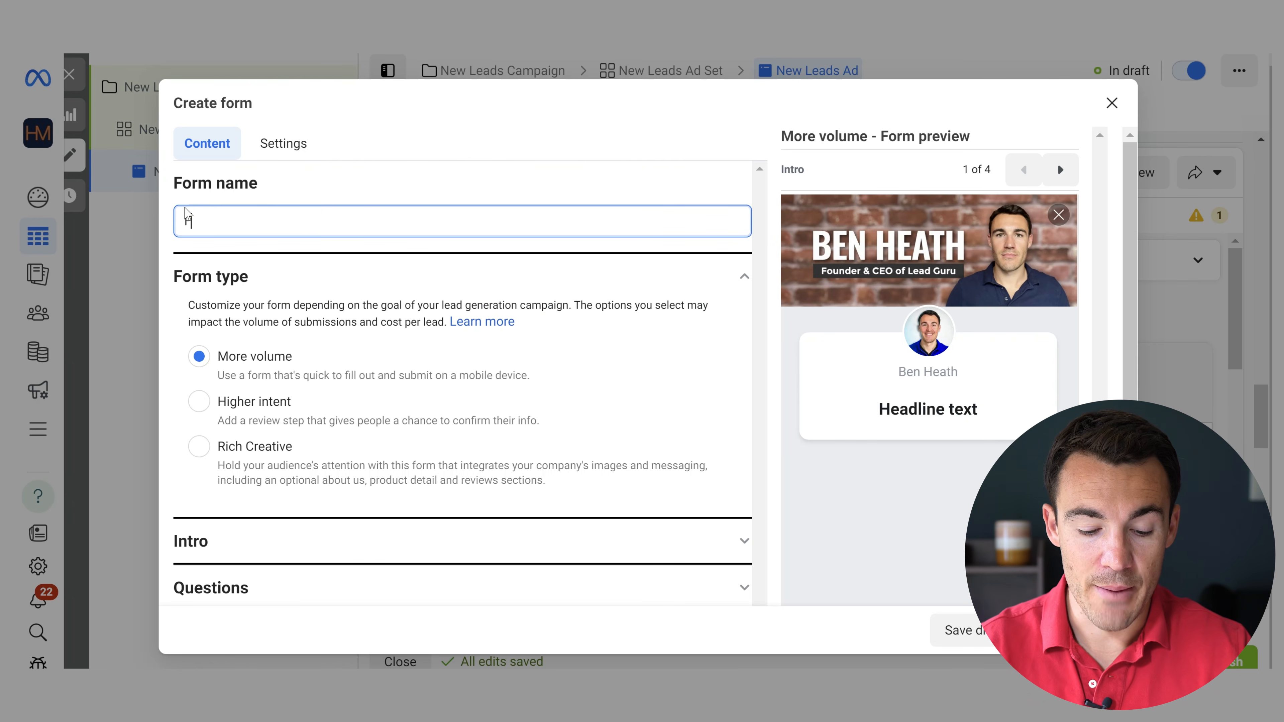
{"action": "type", "text": "ree Di"}
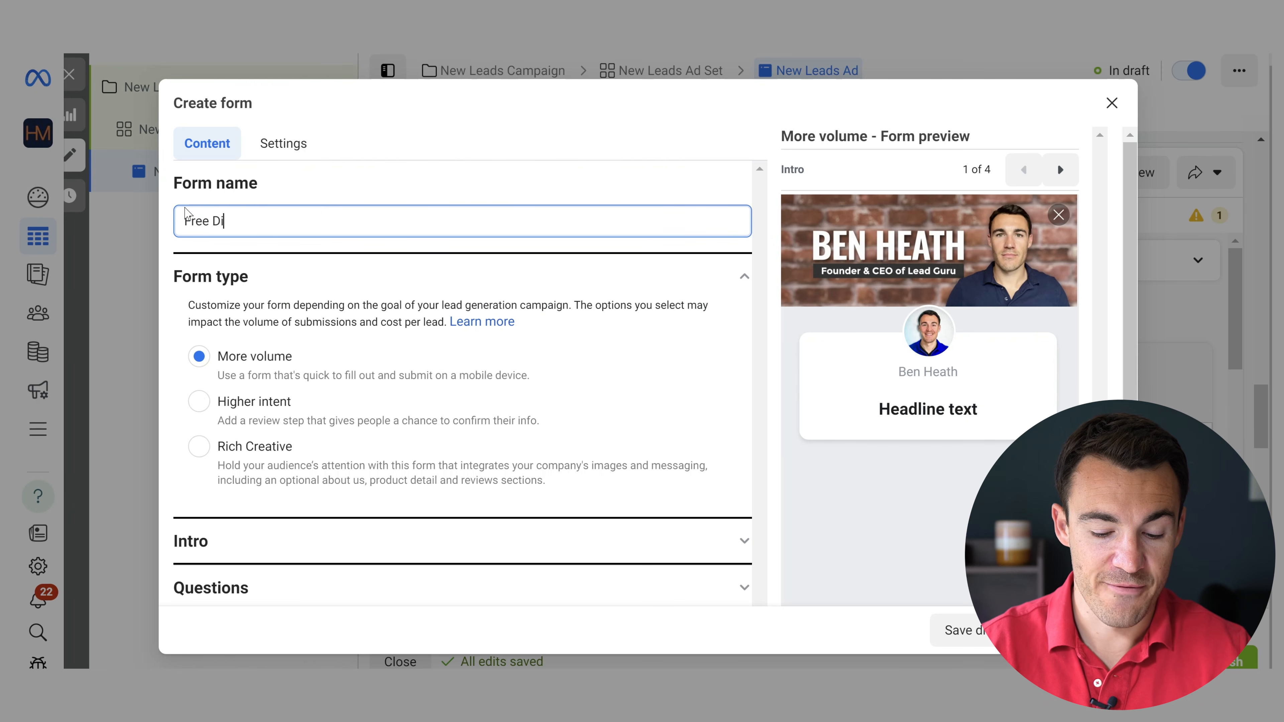
{"action": "type", "text": "scovery Call For "}
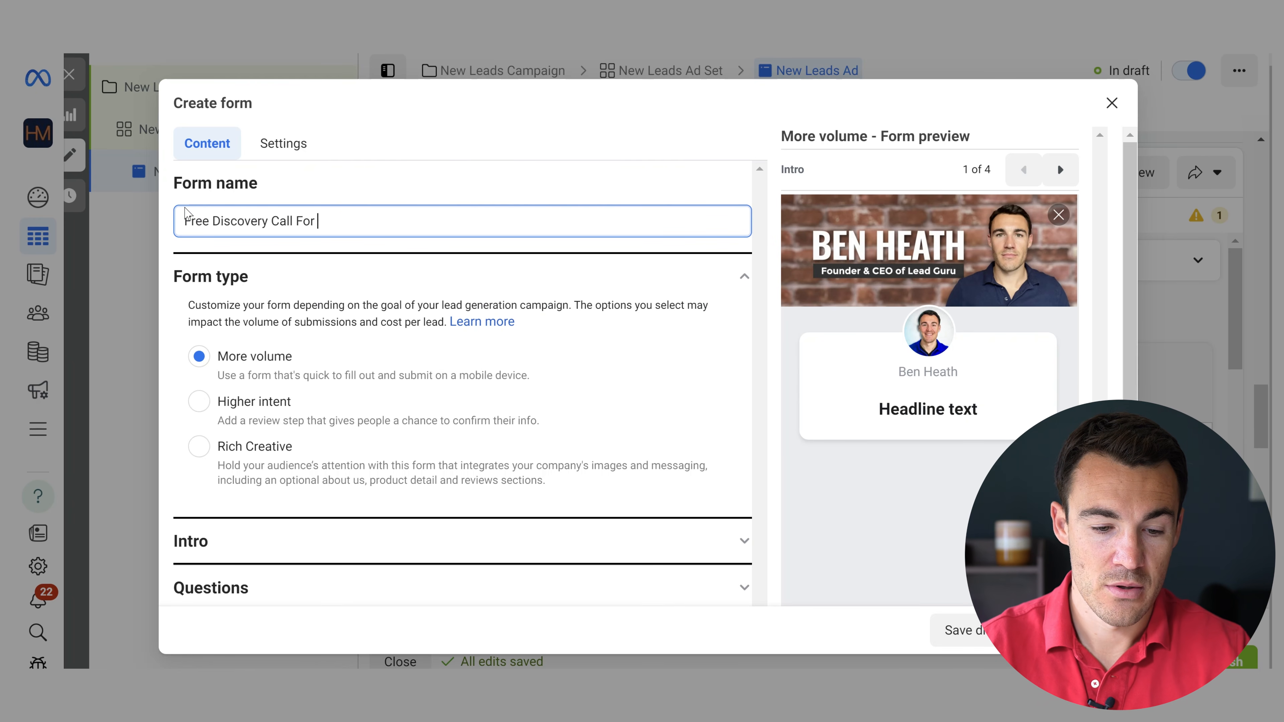
{"action": "type", "text": "Mentorship P"}
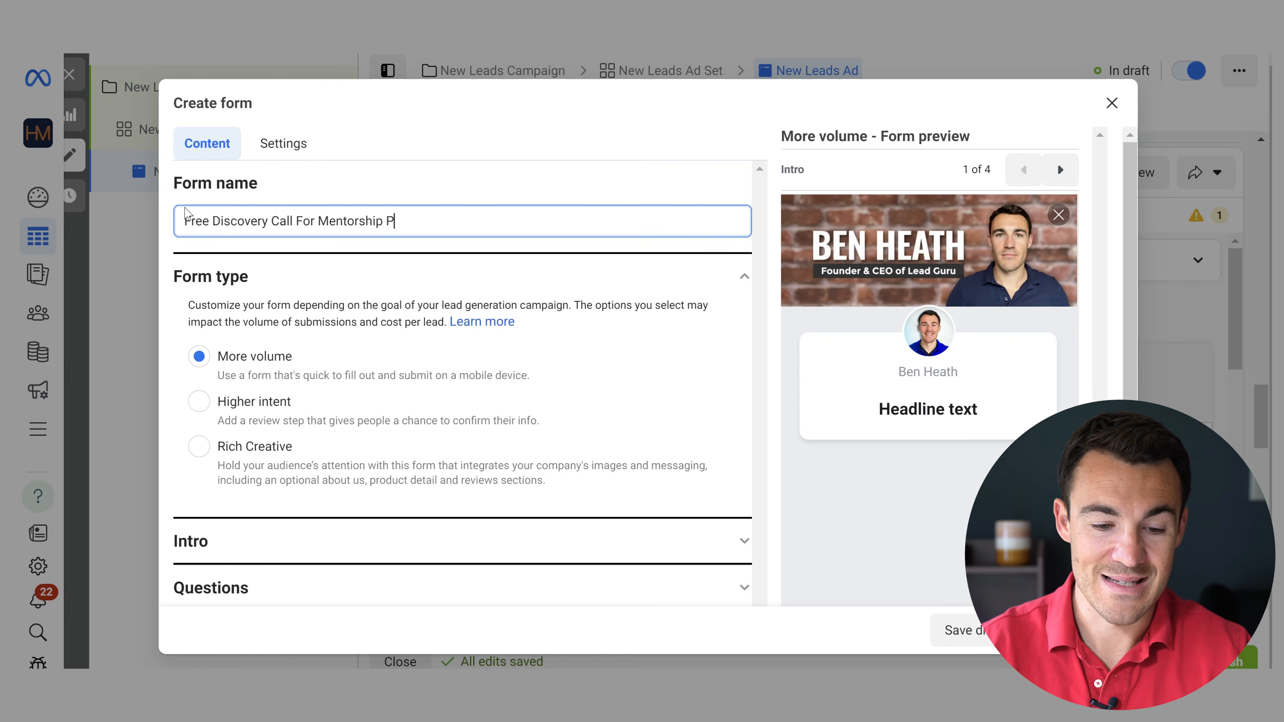
{"action": "type", "text": "rogram"}
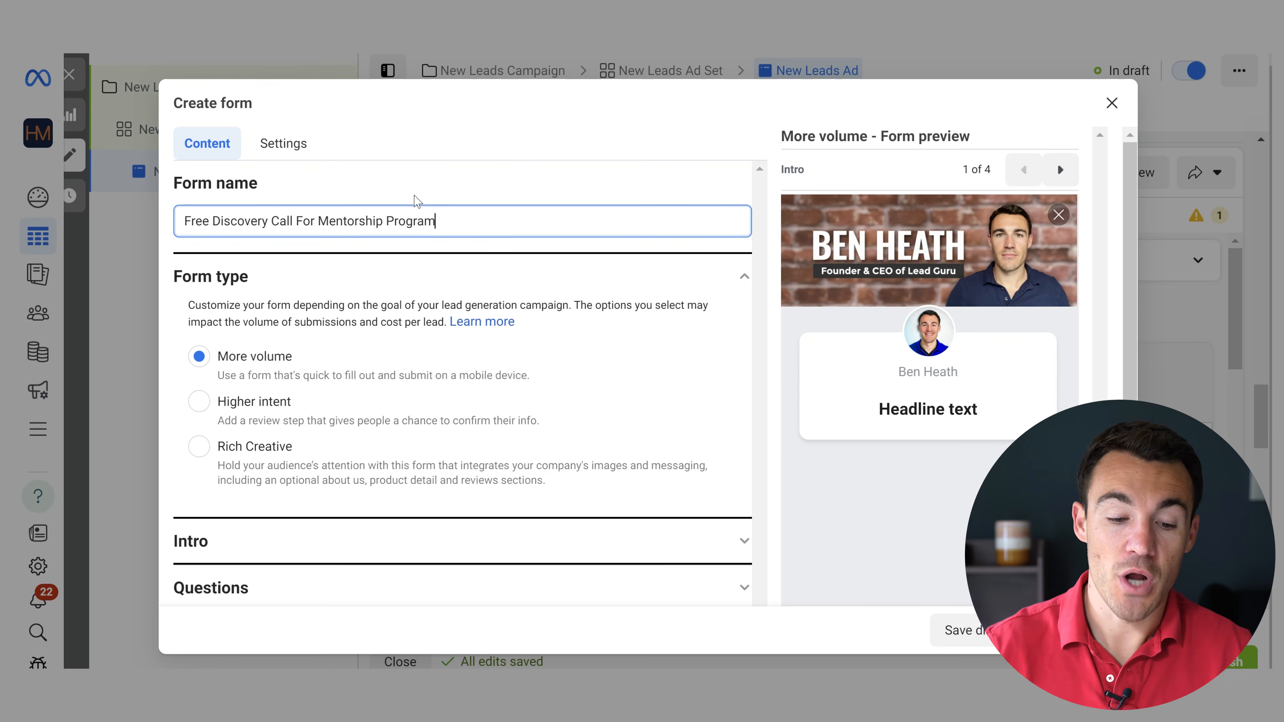
- Try the Higher intent form type and expand its review screen section
{"action": "scroll", "coordinate": [388, 404], "scroll_direction": "down", "scroll_amount": 2}
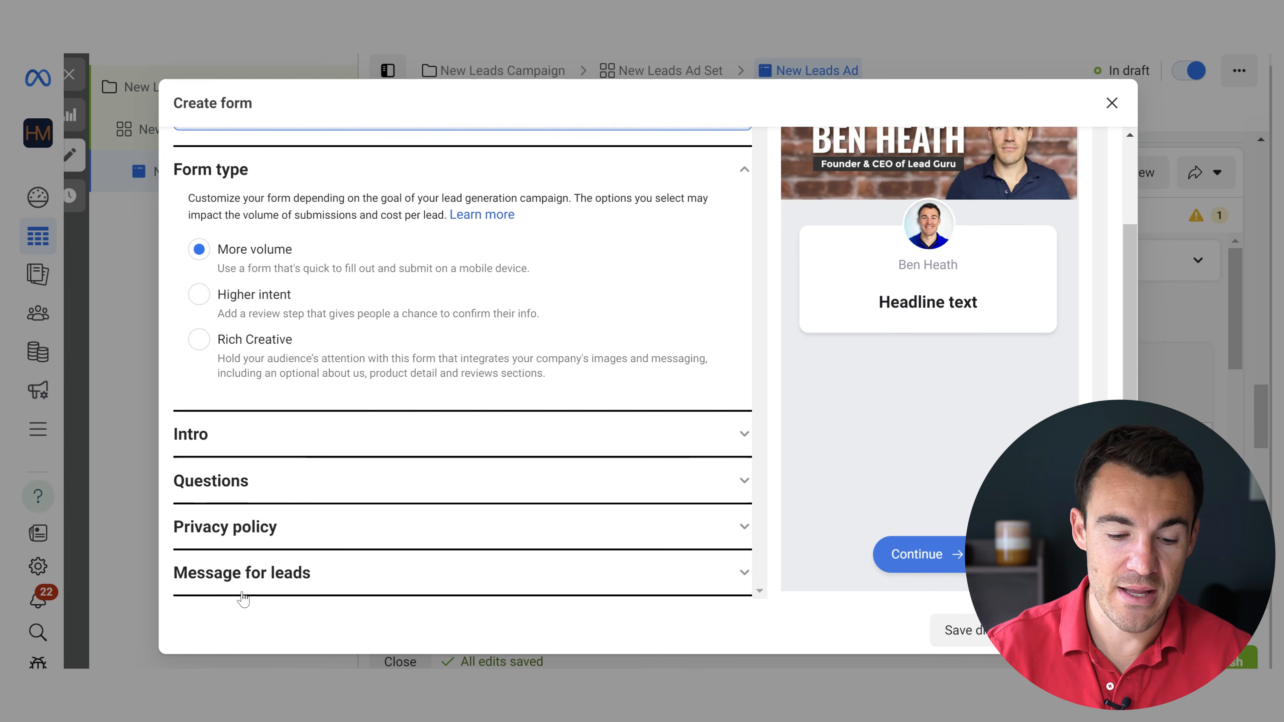
{"action": "left_click", "coordinate": [201, 296]}
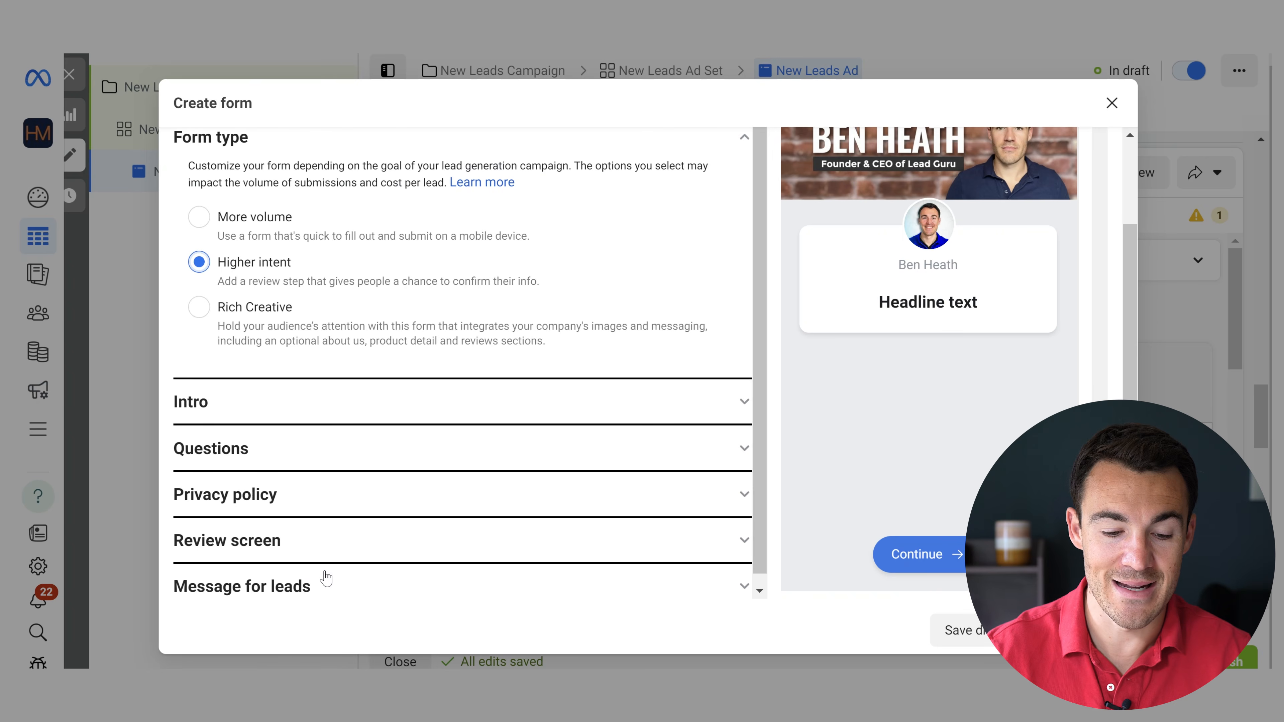
{"action": "left_click", "coordinate": [736, 545]}
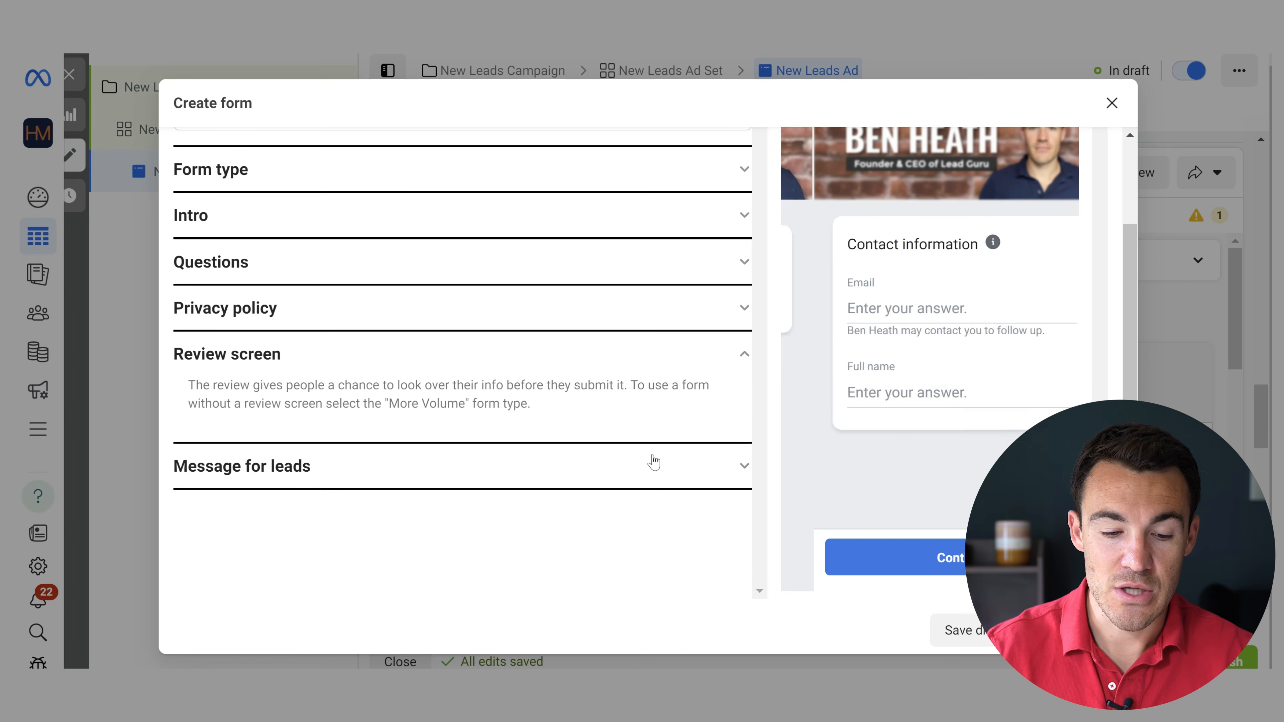
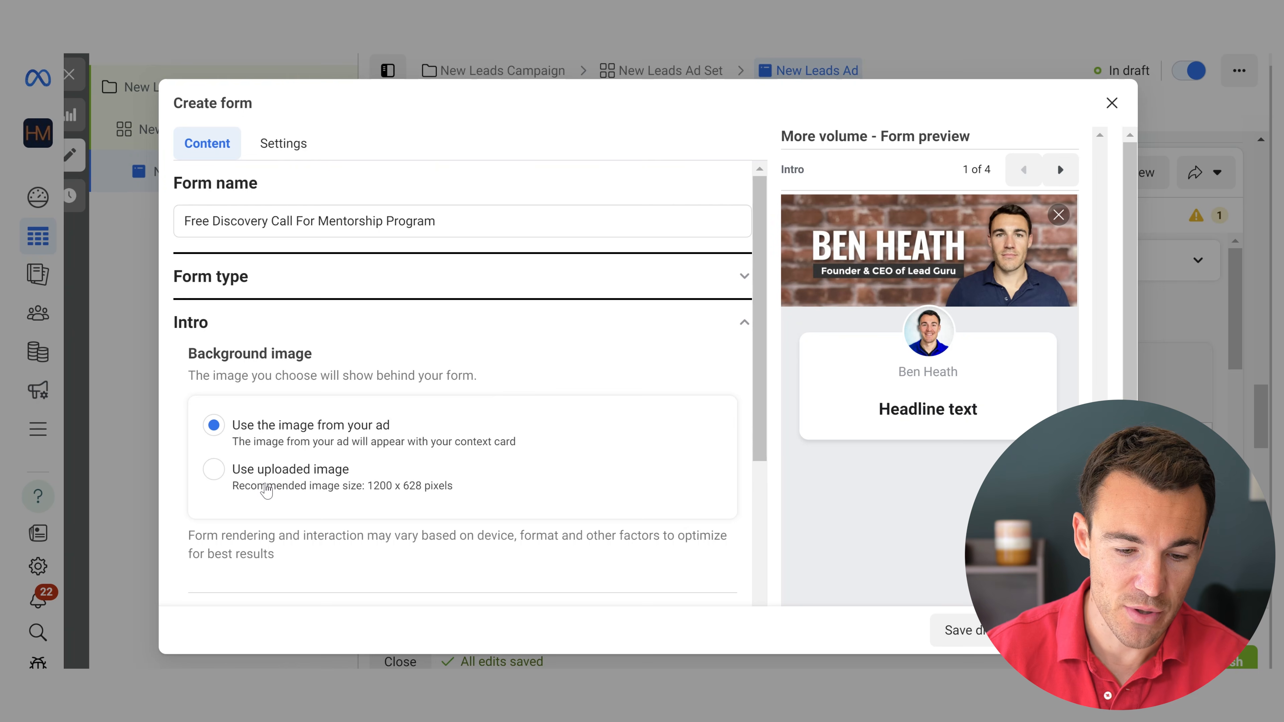
- Set the intro's background image to an uploaded 1362x2048 stage photo instead of the ad's image
{"action": "left_click", "coordinate": [267, 488]}
{"action": "left_click", "coordinate": [277, 522]}
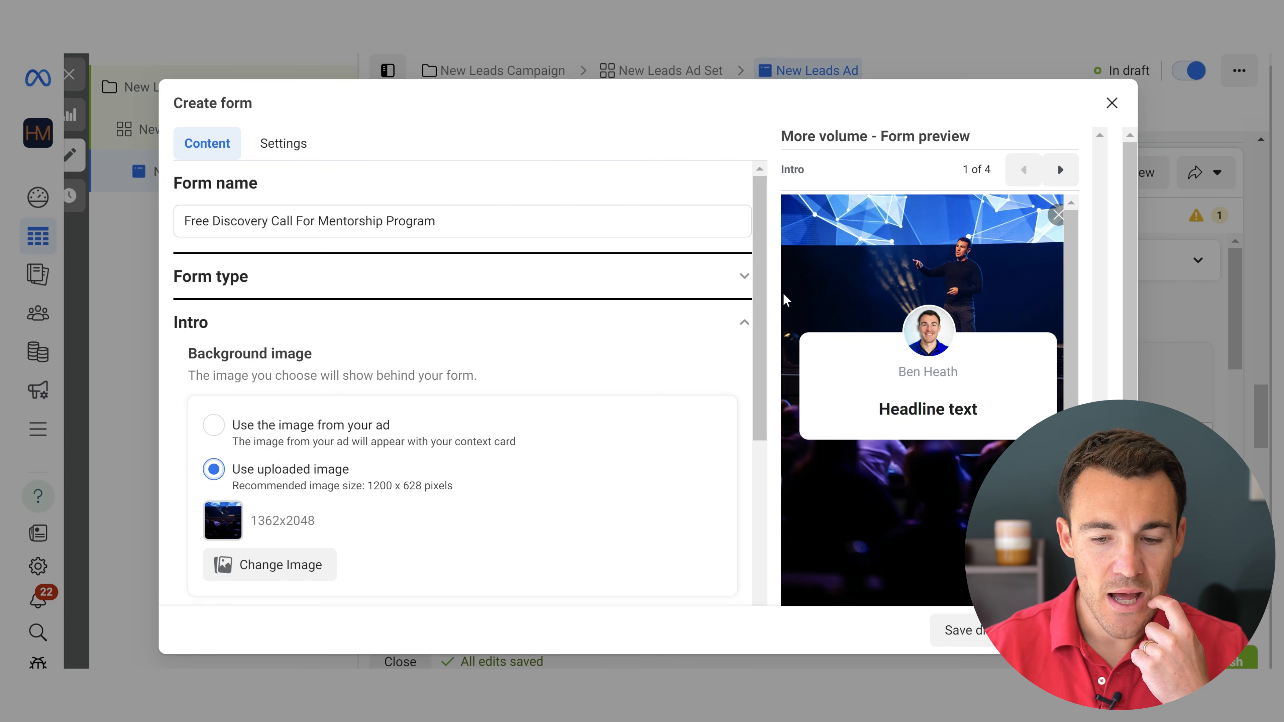
{"action": "scroll", "coordinate": [798, 319], "scroll_direction": "down", "scroll_amount": 2}
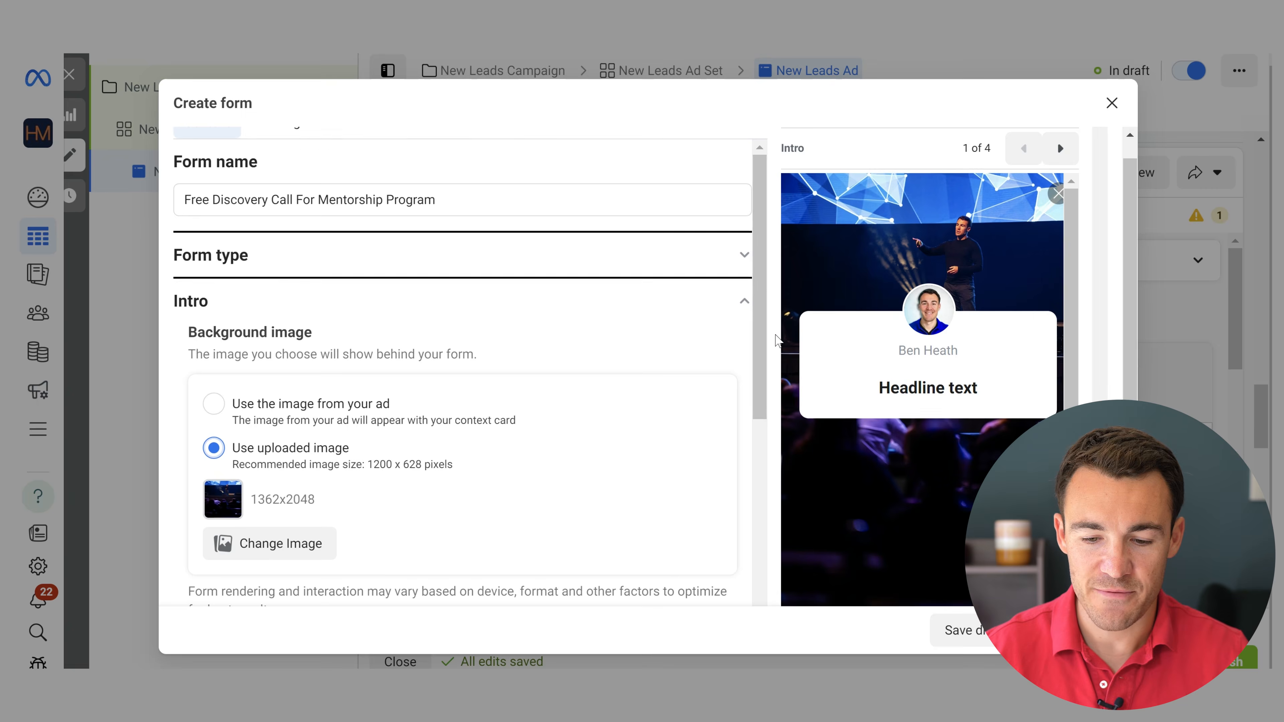
{"action": "scroll", "coordinate": [859, 328], "scroll_direction": "up", "scroll_amount": 1}
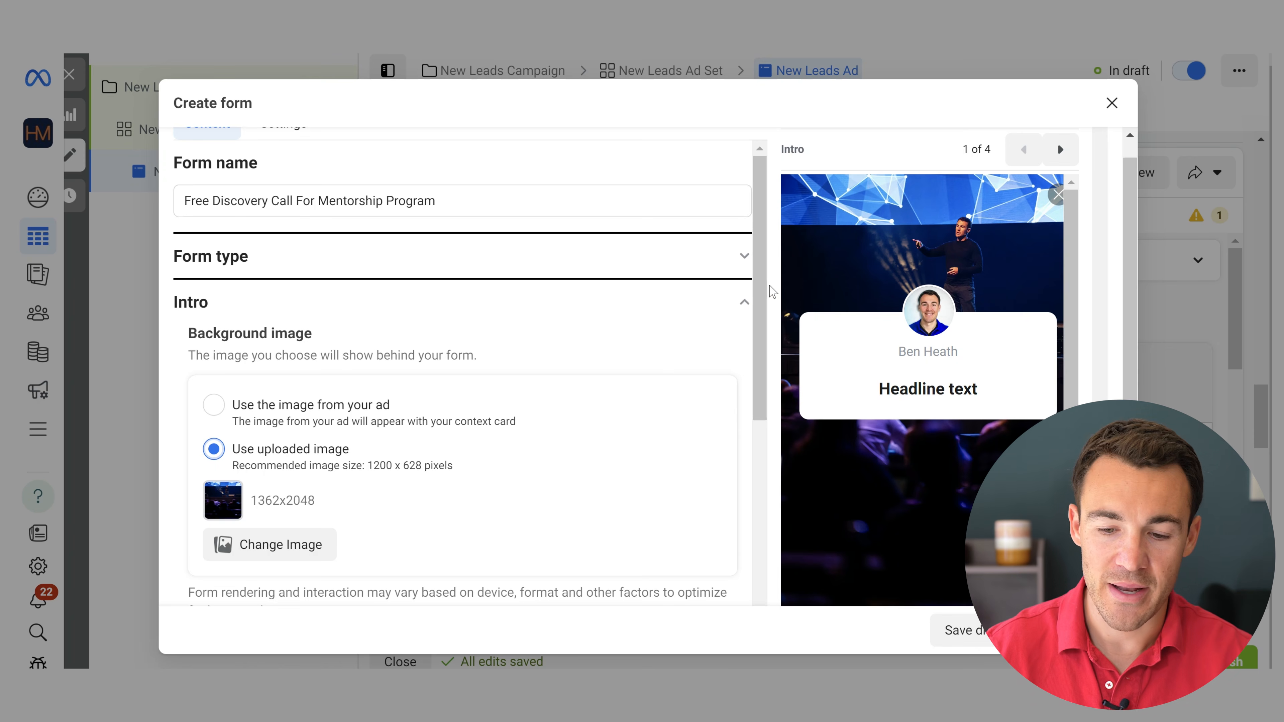
- Enter "Sign Up For Your Free Mentorship Discovery Call" as the greeting headline of the form's intro
{"action": "scroll", "coordinate": [649, 337], "scroll_direction": "down", "scroll_amount": 4}
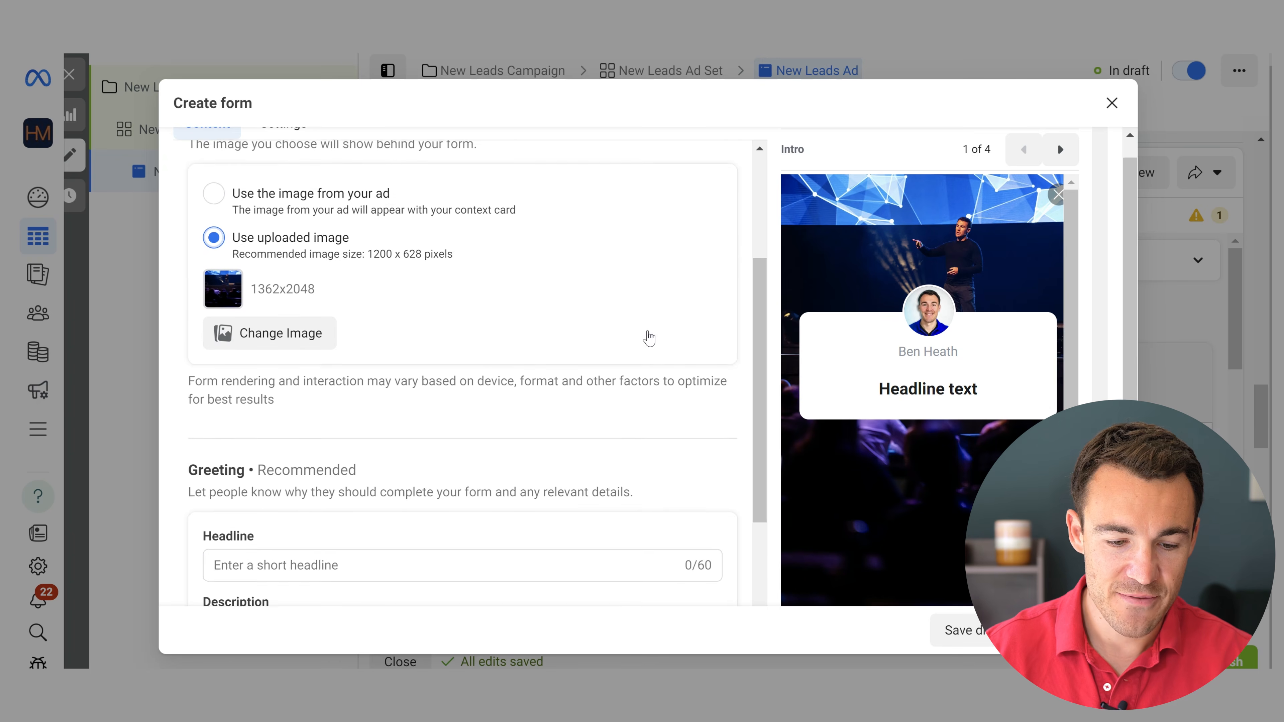
{"action": "scroll", "coordinate": [649, 337], "scroll_direction": "down", "scroll_amount": 2}
{"action": "scroll", "coordinate": [586, 265], "scroll_direction": "down", "scroll_amount": 1}
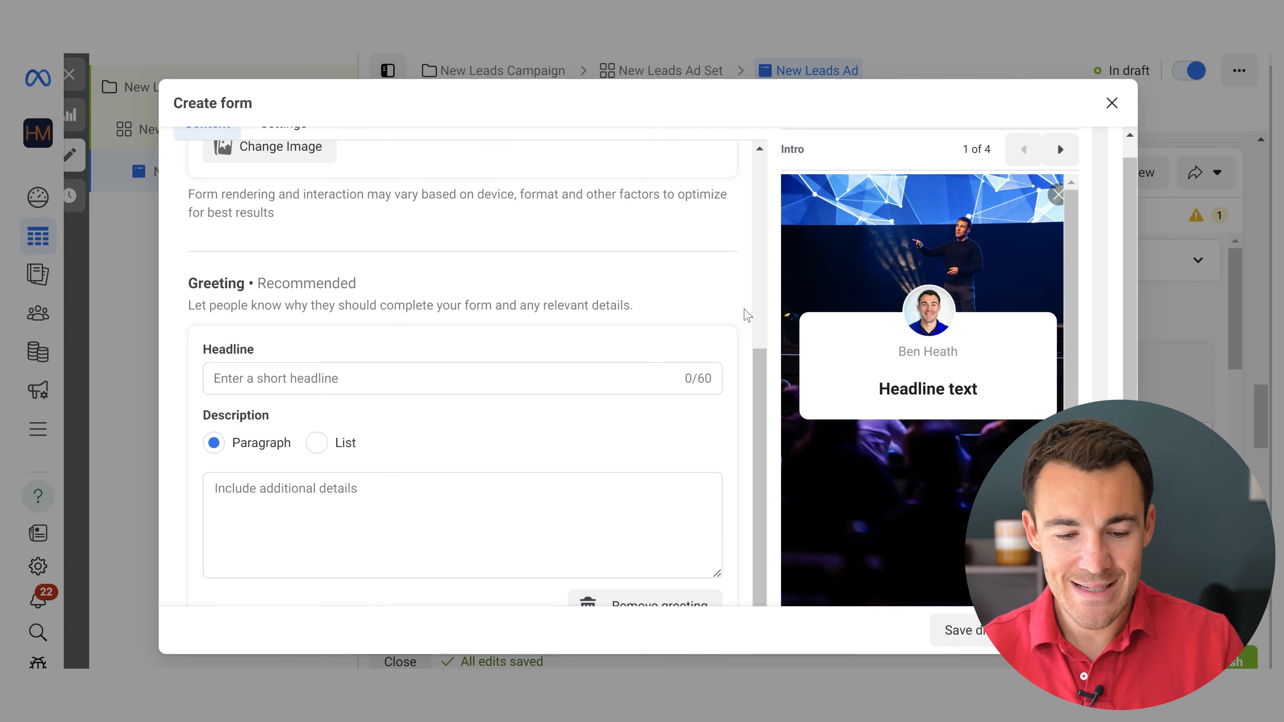
{"action": "scroll", "coordinate": [747, 315], "scroll_direction": "down", "scroll_amount": 1}
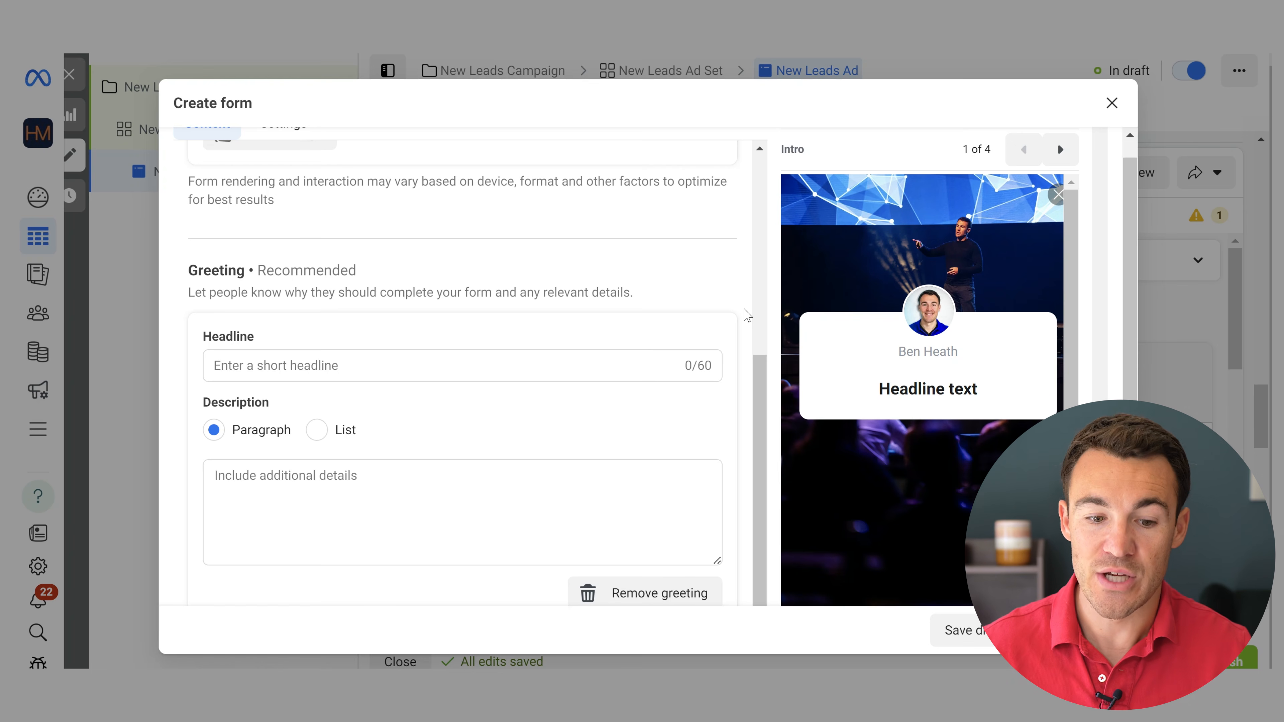
{"action": "left_click", "coordinate": [361, 371]}
{"action": "type", "text": "Sign Up "}
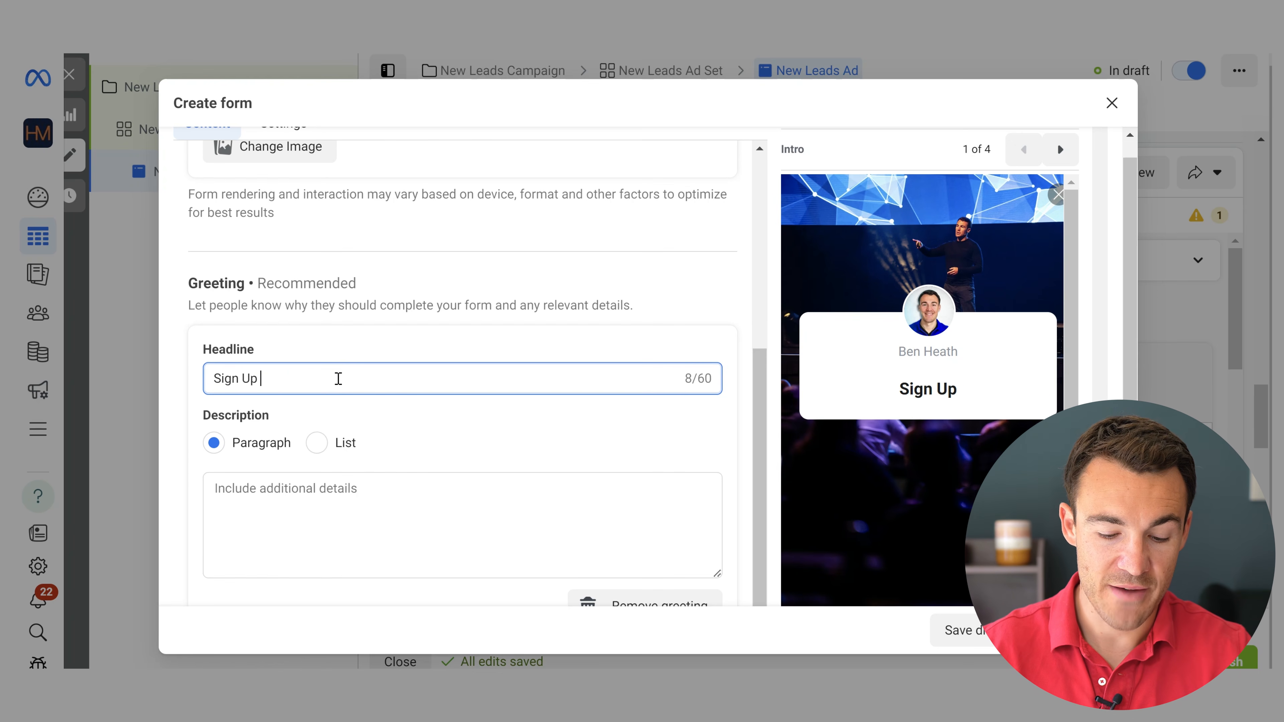
{"action": "type", "text": "For Your Free Mentorship Discovery Call"}
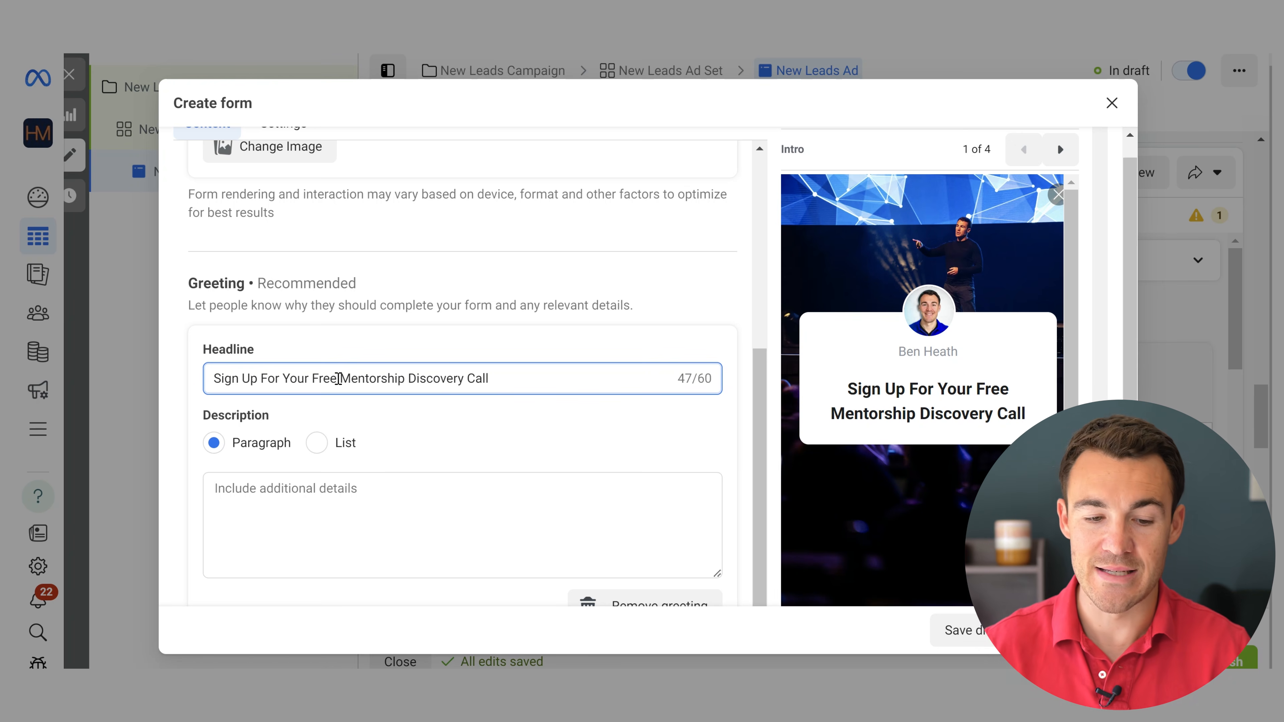
- Write the greeting's paragraph description as "Enter your info and we'll be in touch within 24 hours."
{"action": "scroll", "coordinate": [338, 377], "scroll_direction": "down", "scroll_amount": 1}
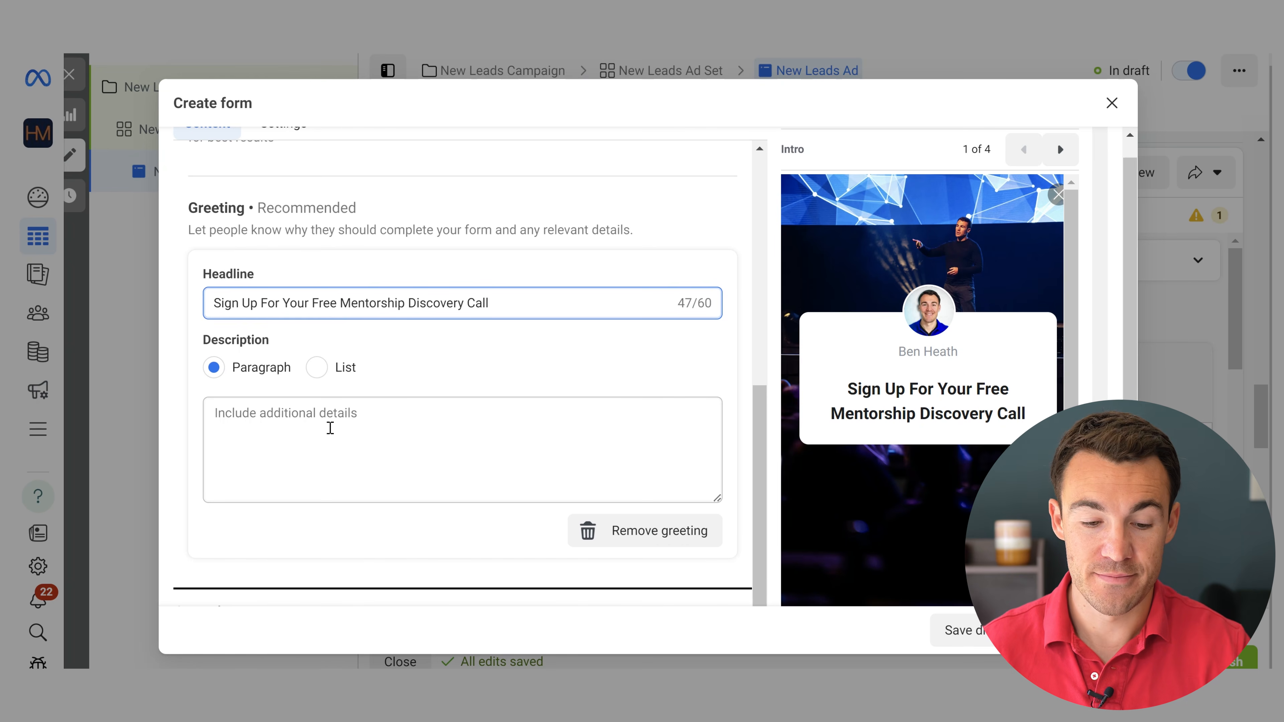
{"action": "left_click", "coordinate": [348, 416]}
{"action": "type", "text": "Enter your info and we'll be in touch withing"}
{"action": "key", "text": "BackSpace"}
{"action": "type", "text": "24 hours."}
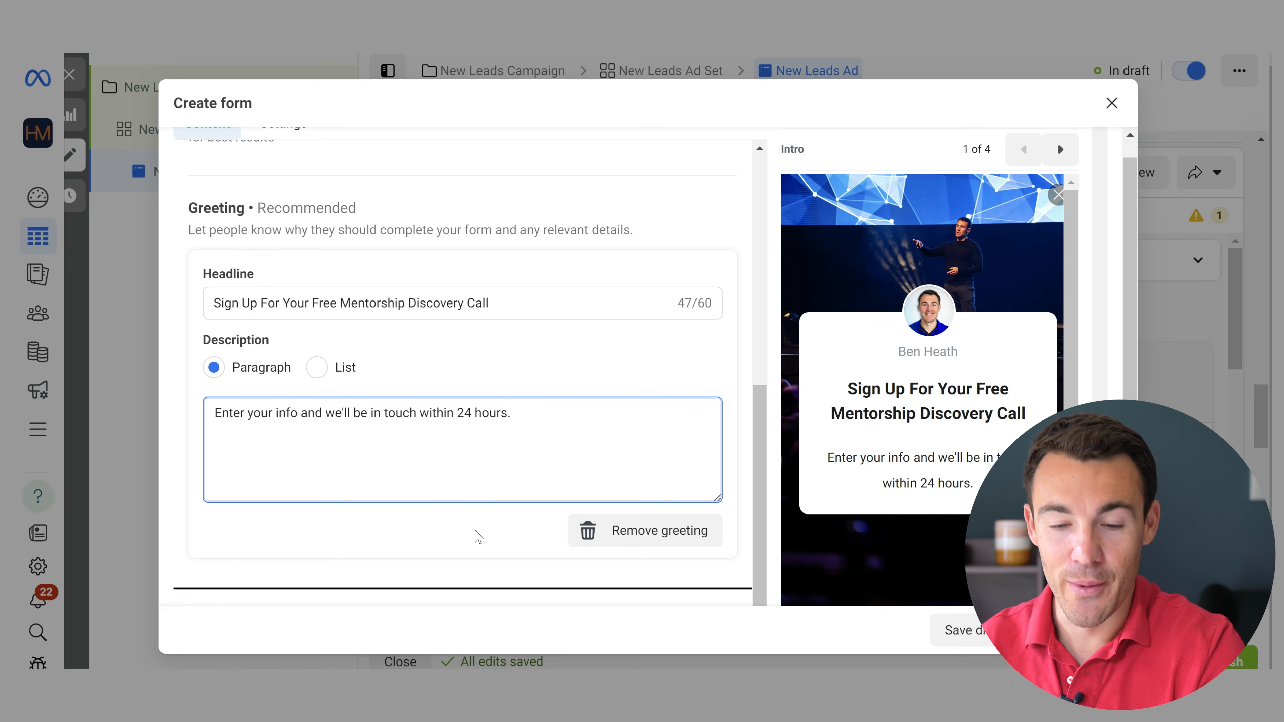
- Under Questions, write the prefill description as "Enter your info below and we'll be in touch to arrange your Free Mentorship Discovery Call."
{"action": "scroll", "coordinate": [740, 362], "scroll_direction": "down", "scroll_amount": 3}
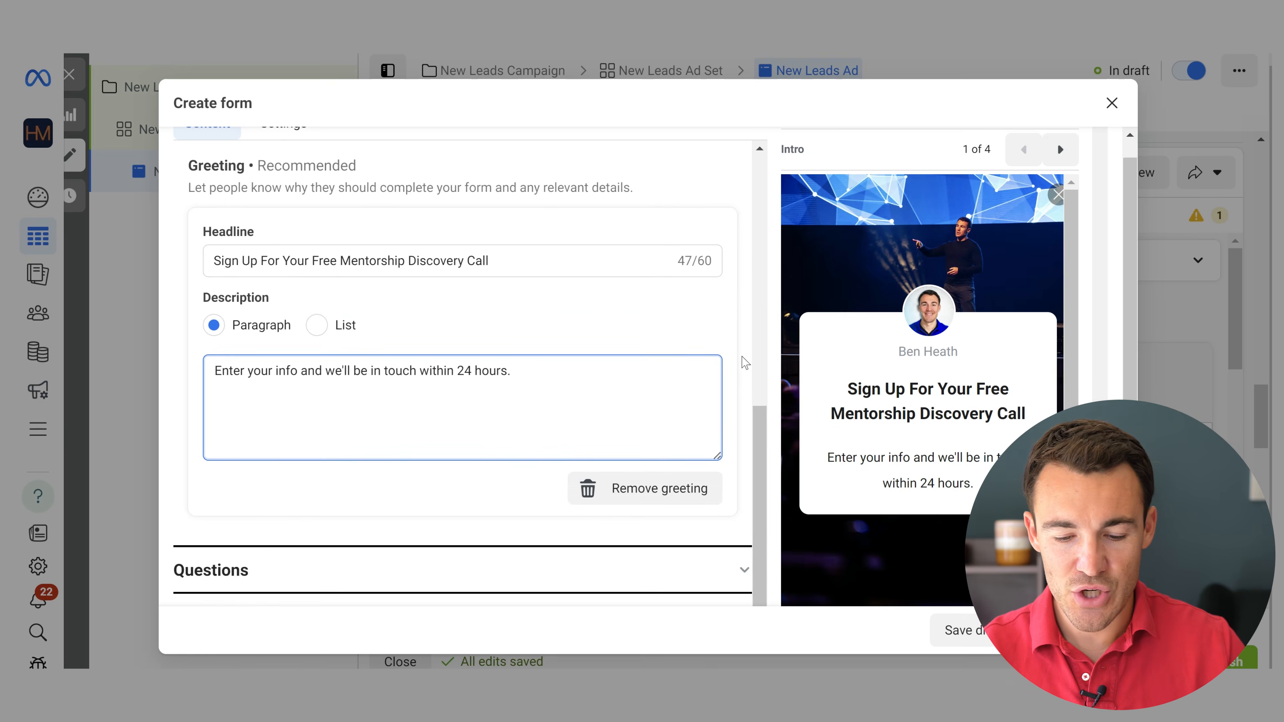
{"action": "left_click", "coordinate": [745, 484]}
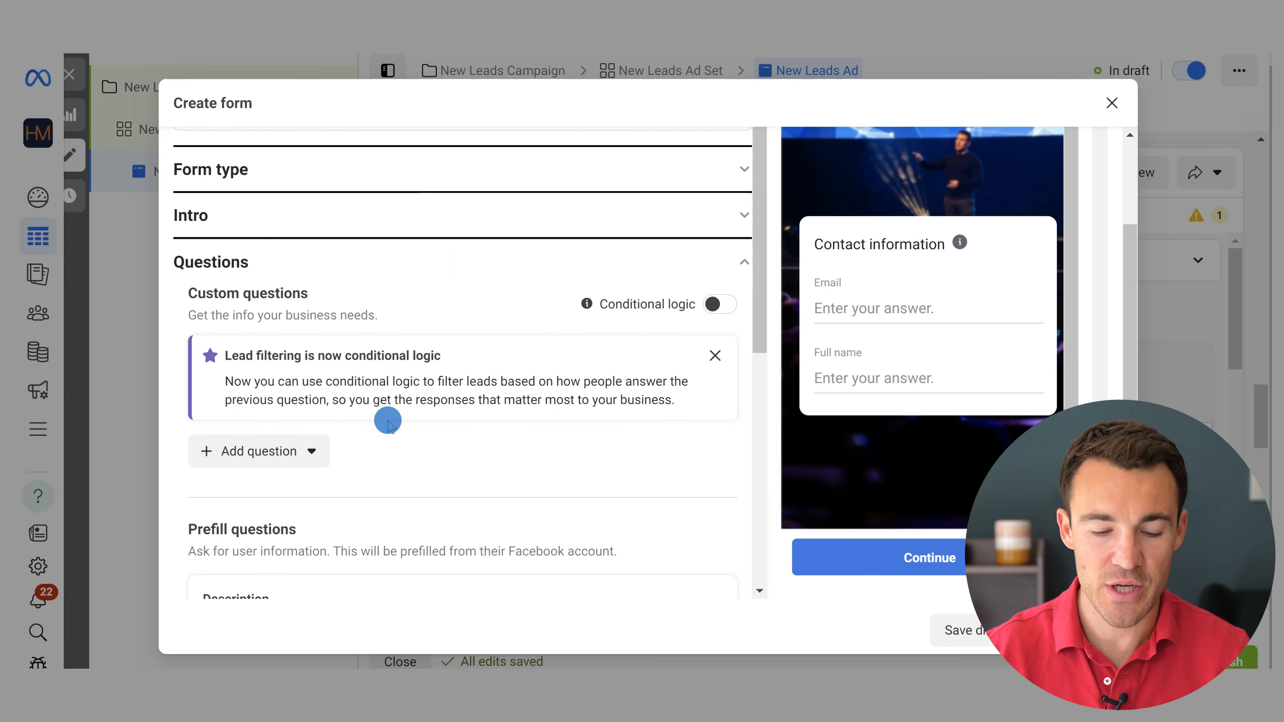
{"action": "scroll", "coordinate": [394, 431], "scroll_direction": "down", "scroll_amount": 2}
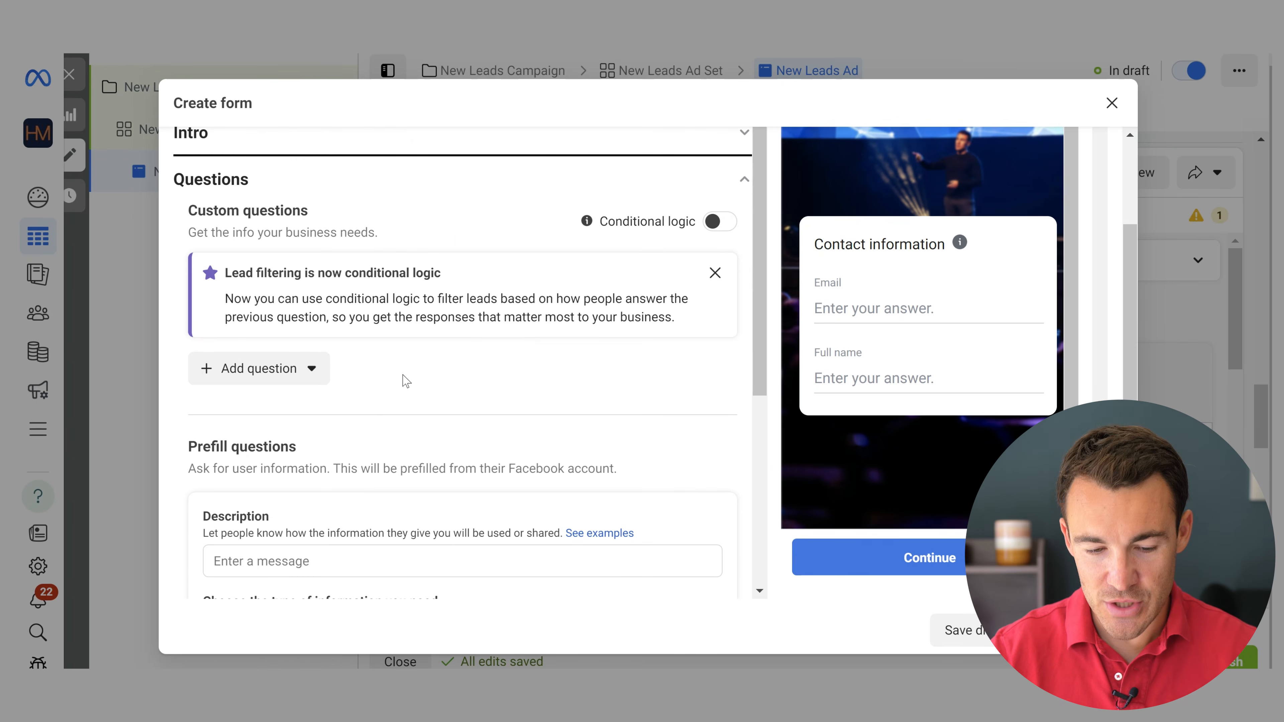
{"action": "scroll", "coordinate": [406, 382], "scroll_direction": "down", "scroll_amount": 4}
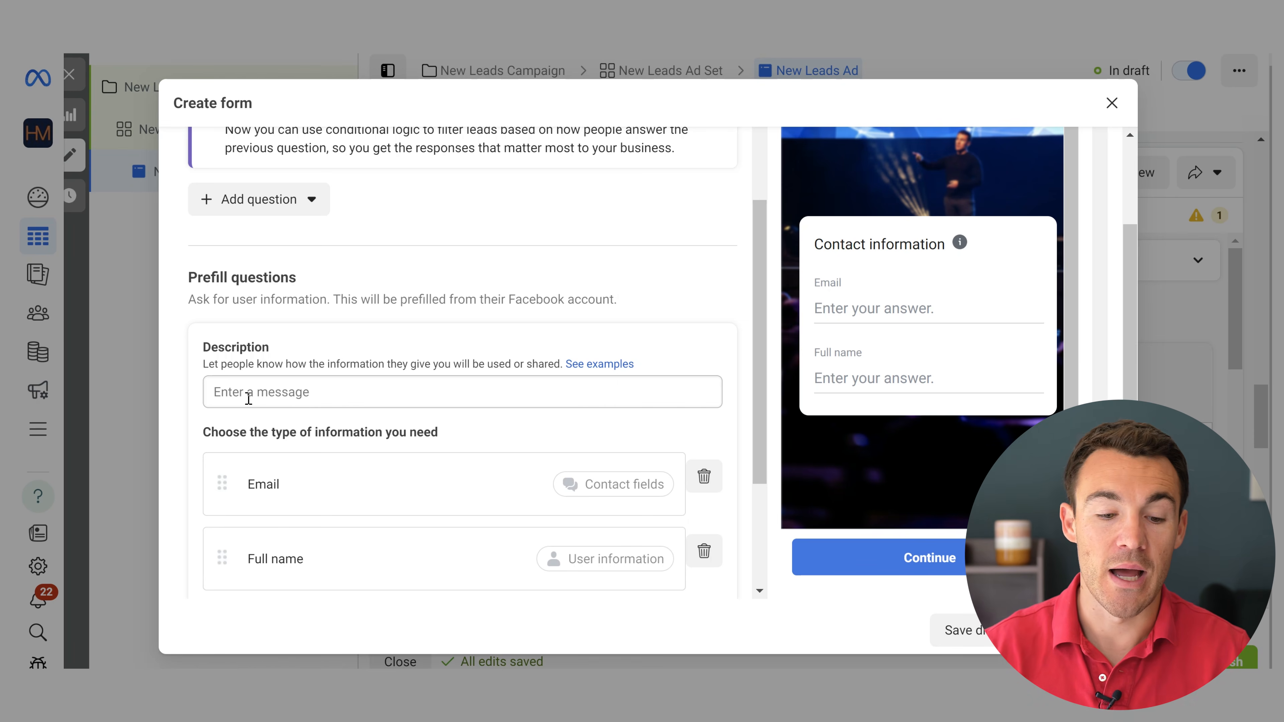
{"action": "left_click", "coordinate": [320, 392]}
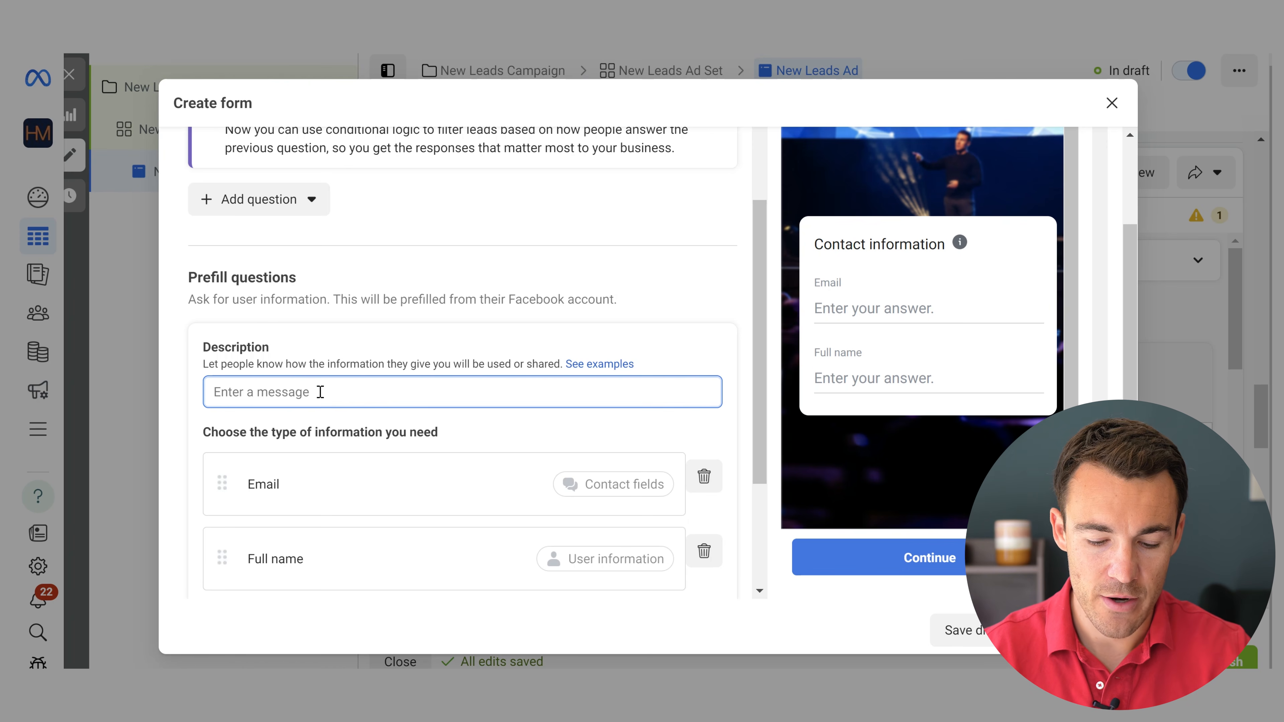
{"action": "type", "text": "Enter your info be"}
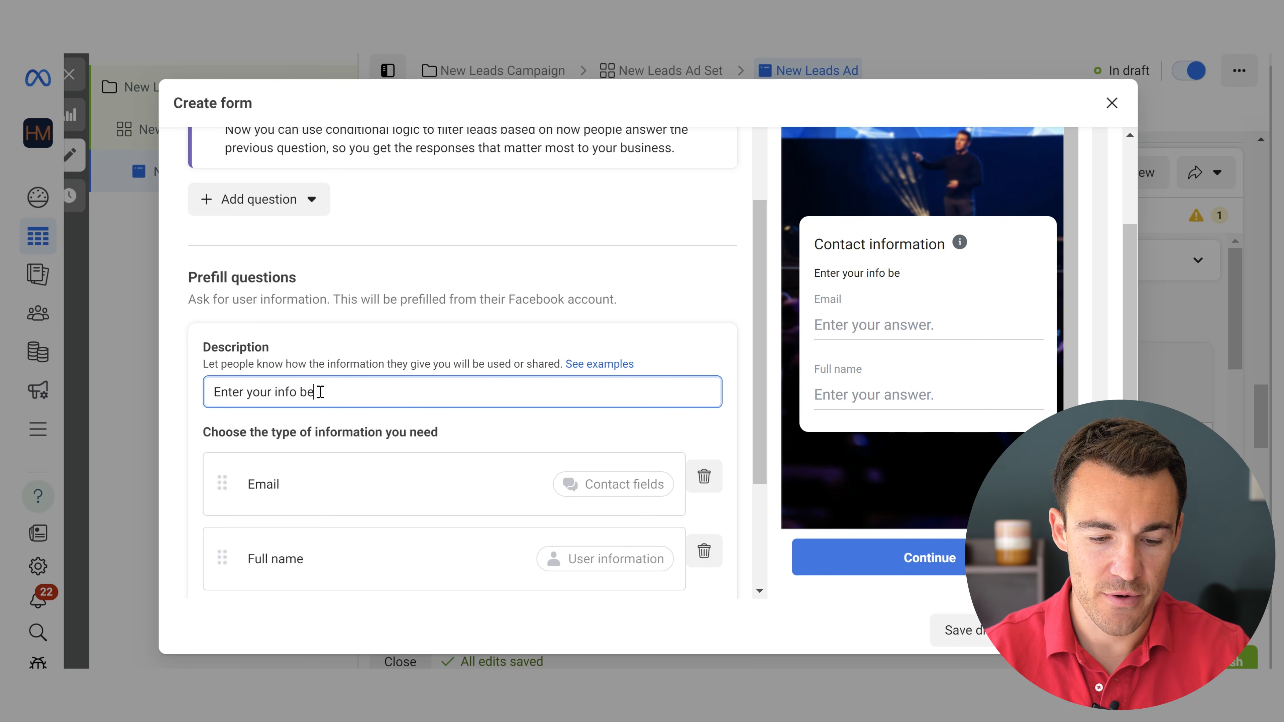
{"action": "type", "text": "low and we'll be in touch t"}
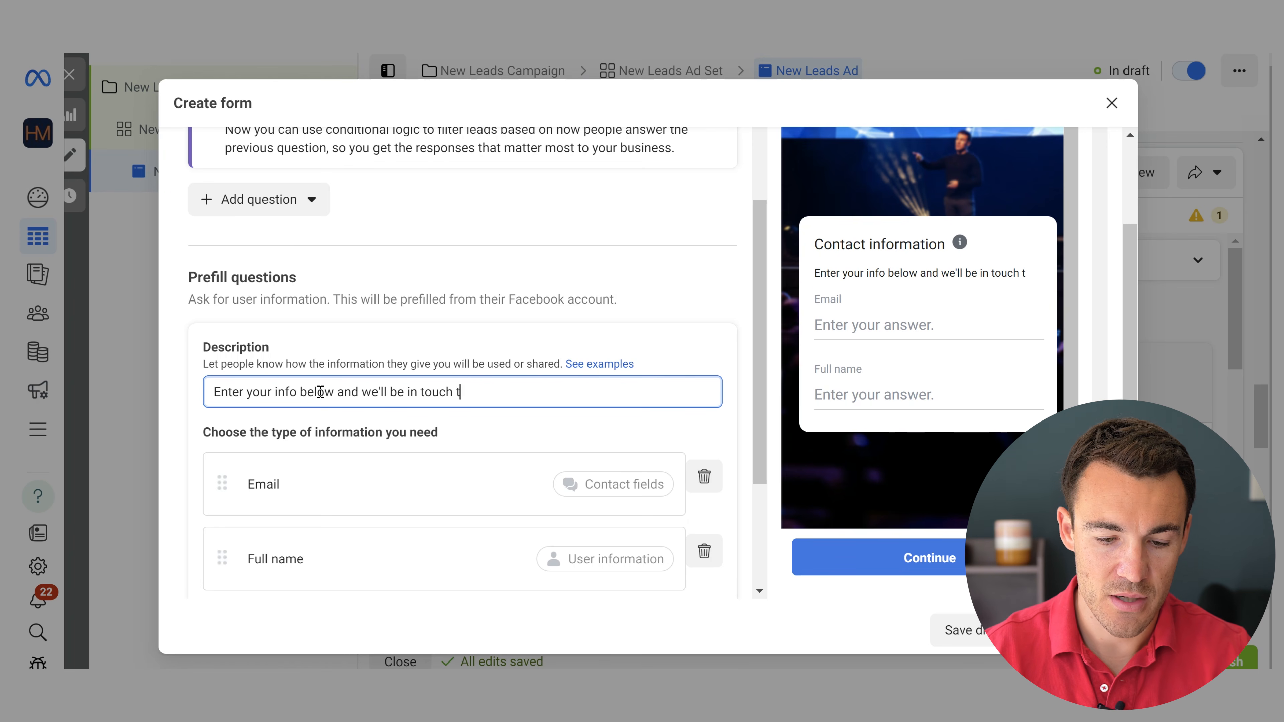
{"action": "type", "text": "o arrange your Free Mentorship Discovery Call"}
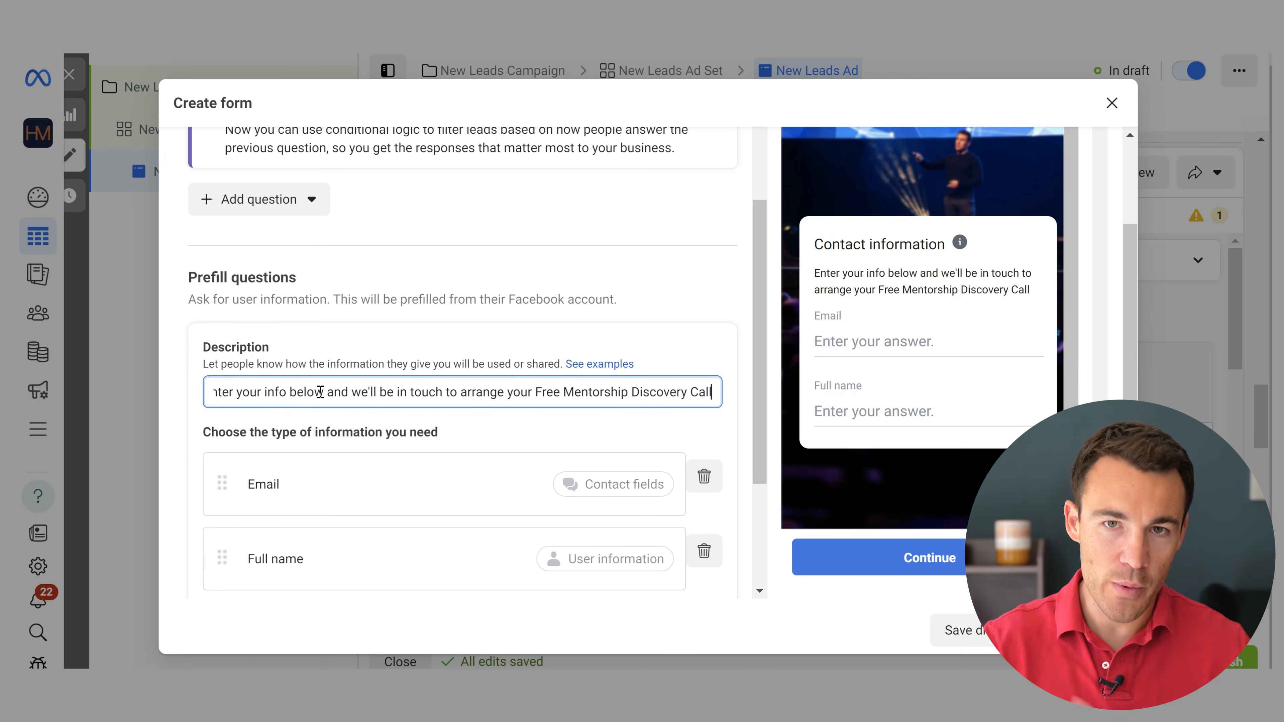
{"action": "type", "text": "."}
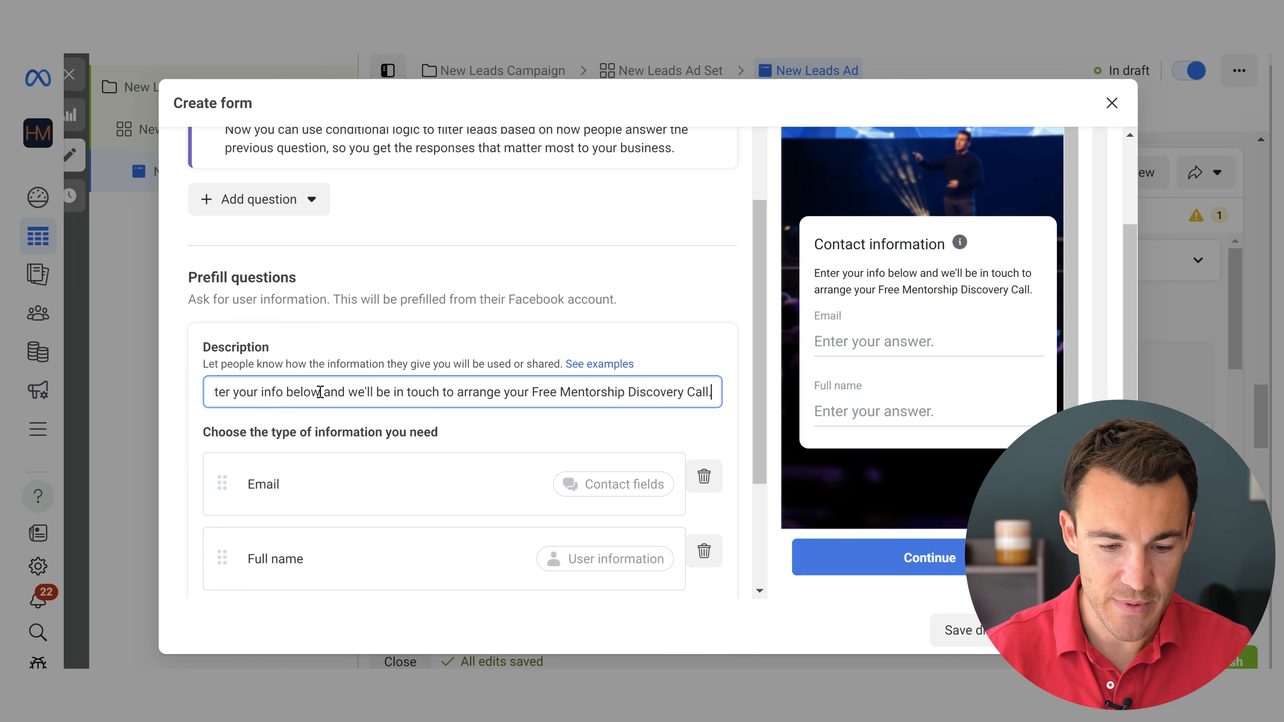
{"action": "left_click", "coordinate": [650, 298]}
- Add the Phone number contact field to the information requested in the prefill questions
{"action": "scroll", "coordinate": [658, 318], "scroll_direction": "down", "scroll_amount": 3}
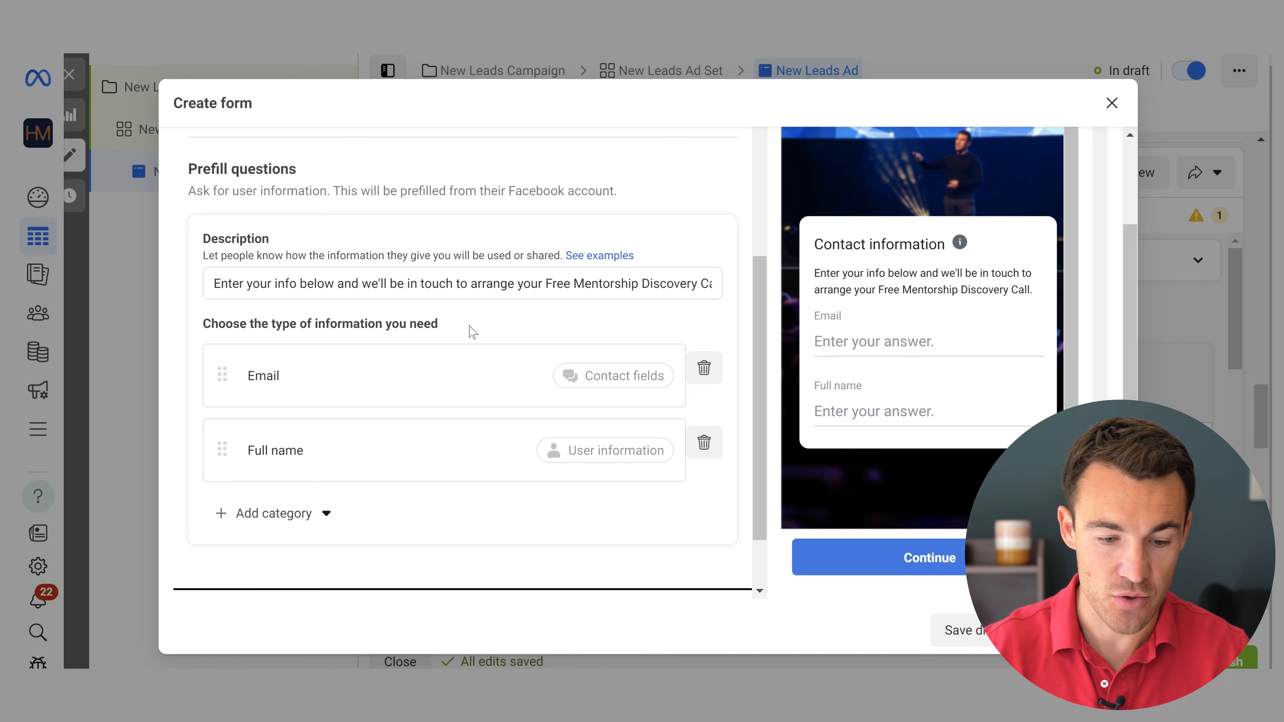
{"action": "left_click", "coordinate": [326, 516]}
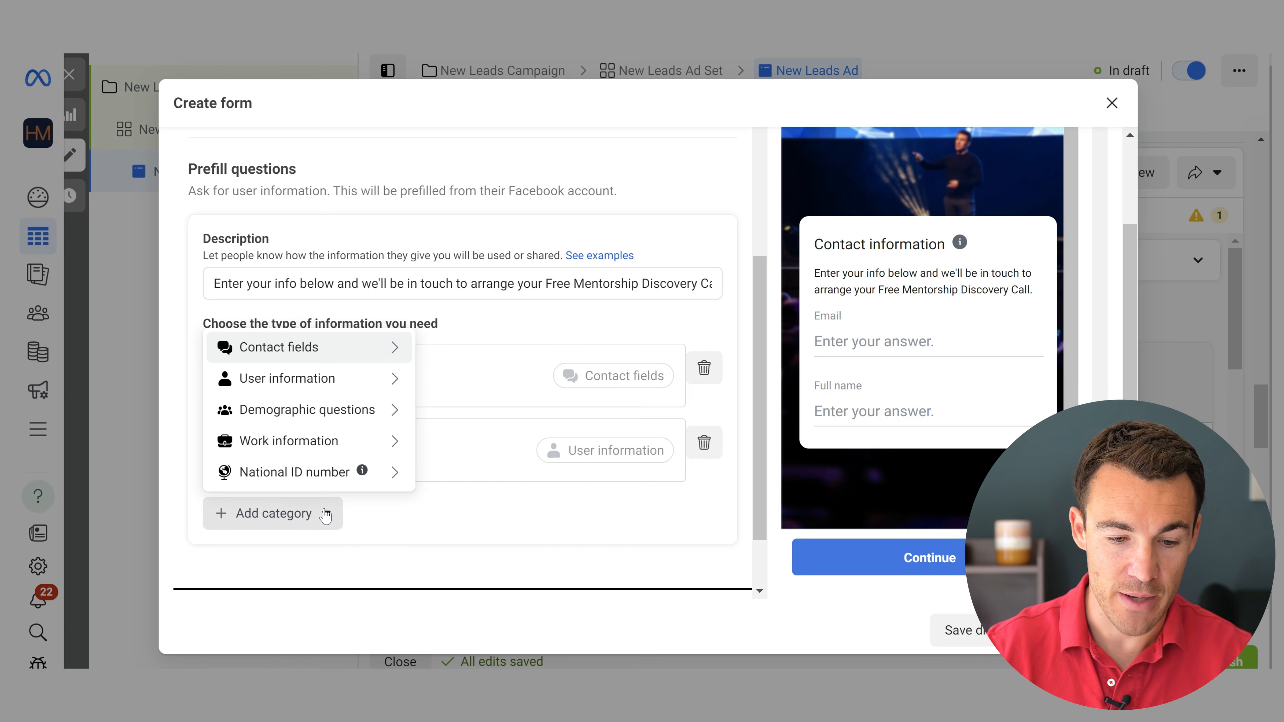
{"action": "mouse_move", "coordinate": [306, 348]}
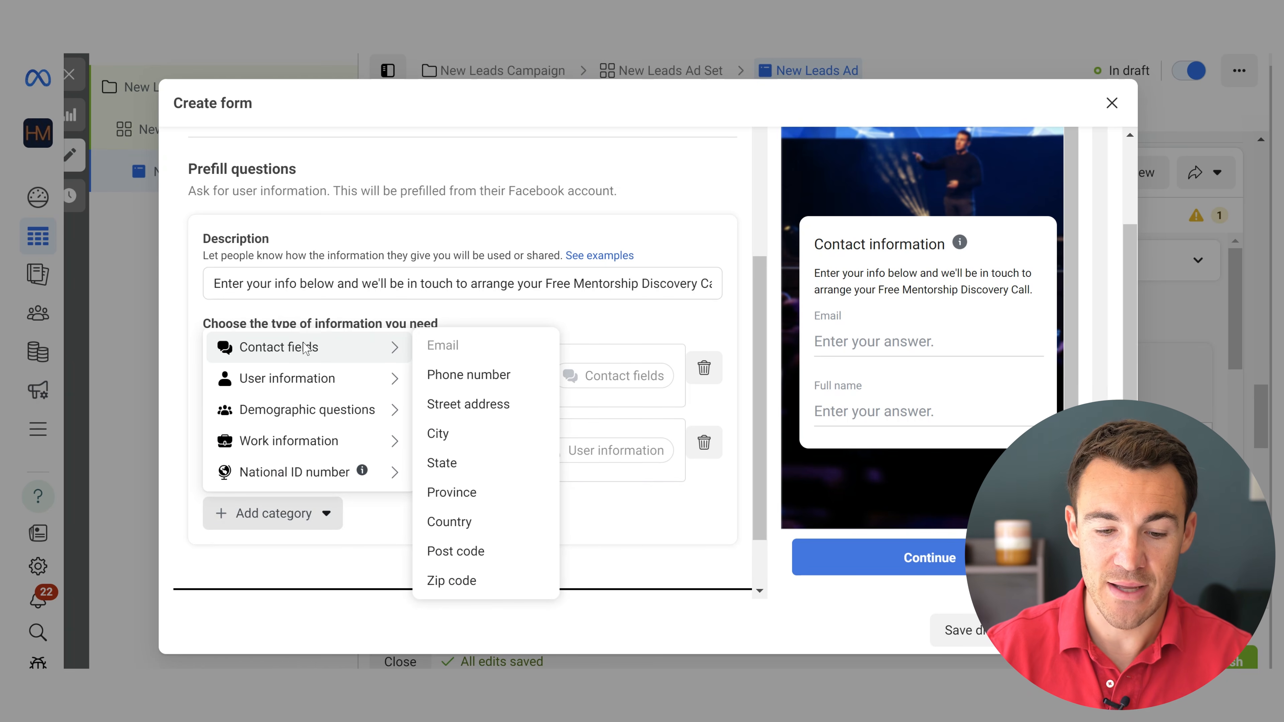
{"action": "left_click", "coordinate": [461, 375]}
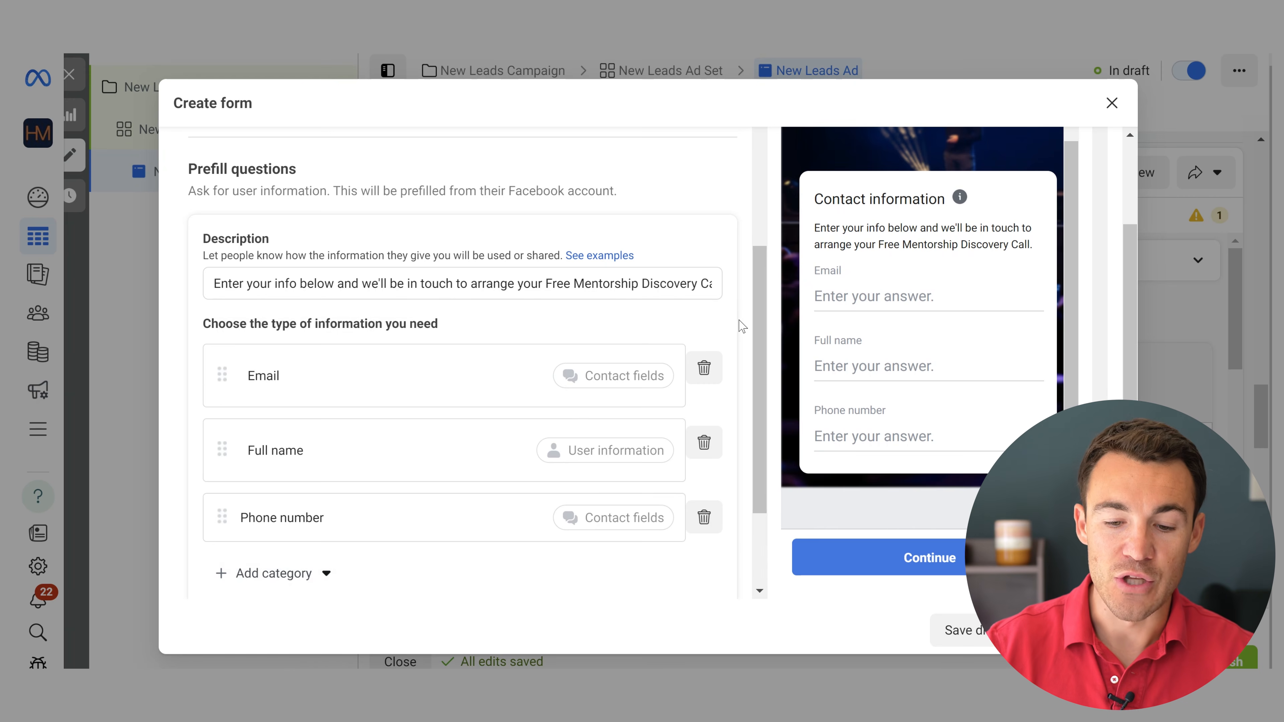
- Examine the contact, user, demographic and work information categories available as additional prefill fields
{"action": "scroll", "coordinate": [742, 326], "scroll_direction": "down", "scroll_amount": 1}
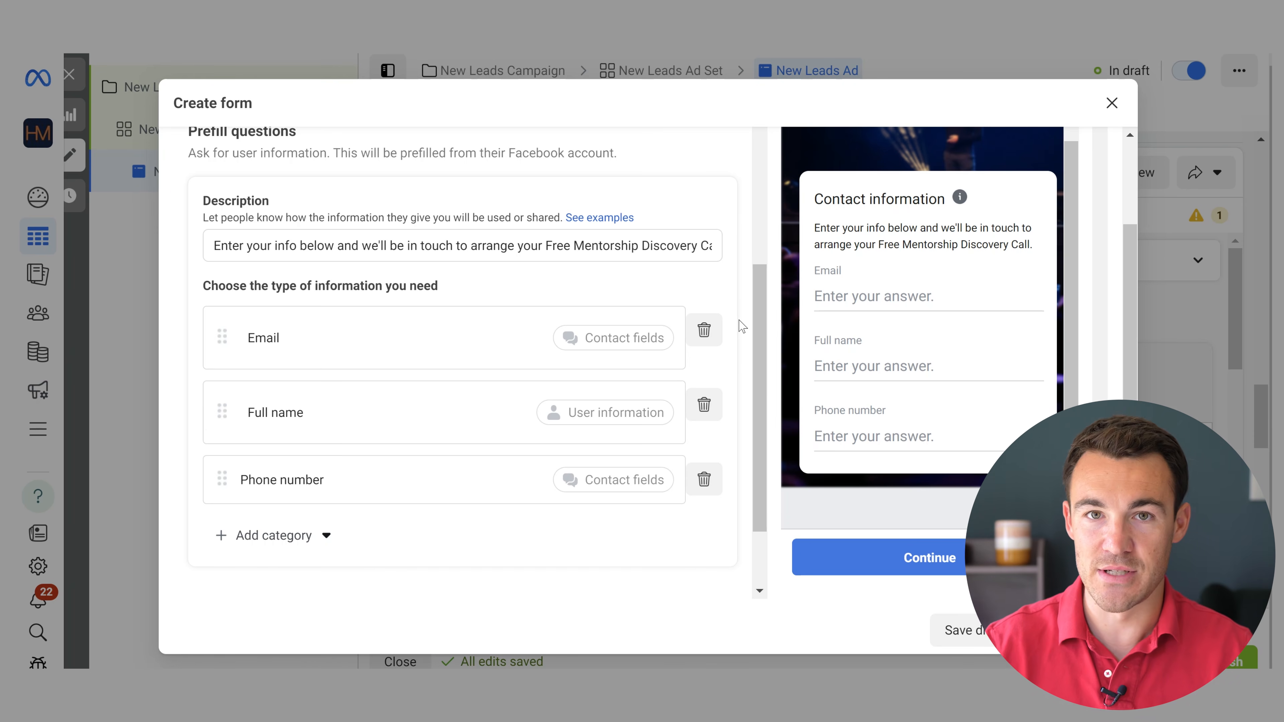
{"action": "scroll", "coordinate": [742, 327], "scroll_direction": "down", "scroll_amount": 1}
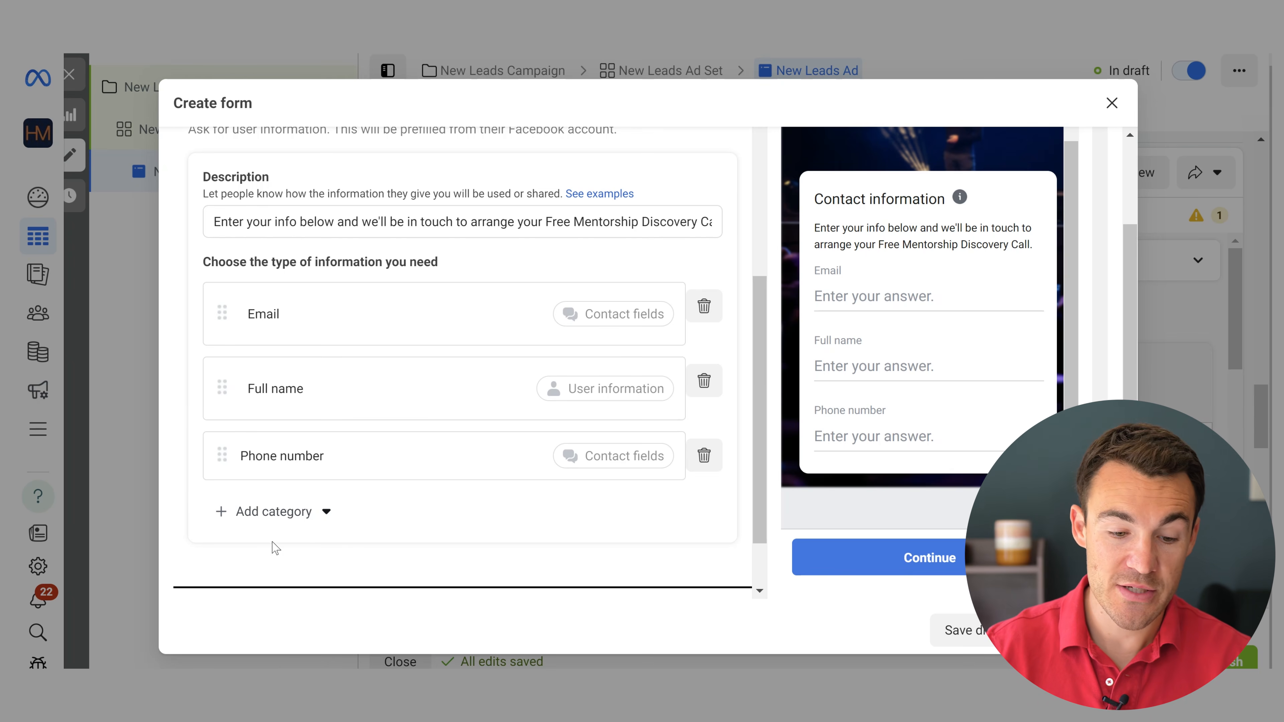
{"action": "left_click", "coordinate": [261, 524]}
{"action": "mouse_move", "coordinate": [328, 344]}
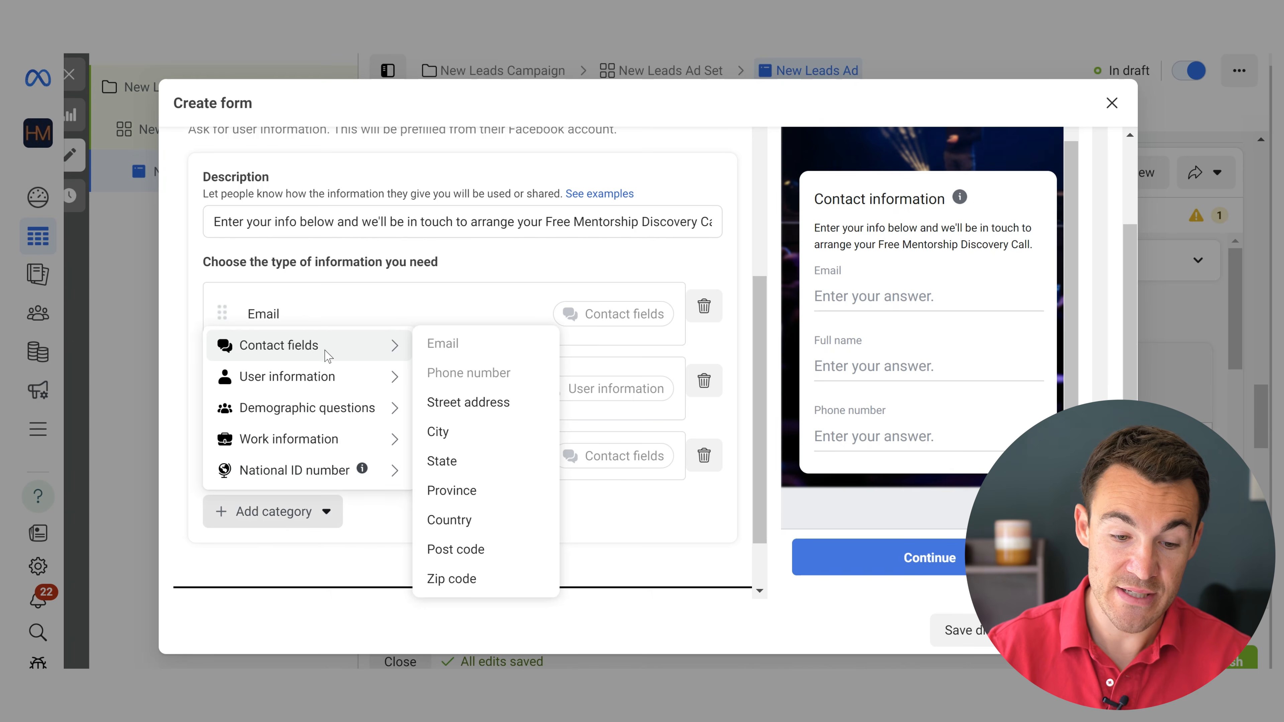
{"action": "mouse_move", "coordinate": [326, 378]}
{"action": "mouse_move", "coordinate": [329, 410]}
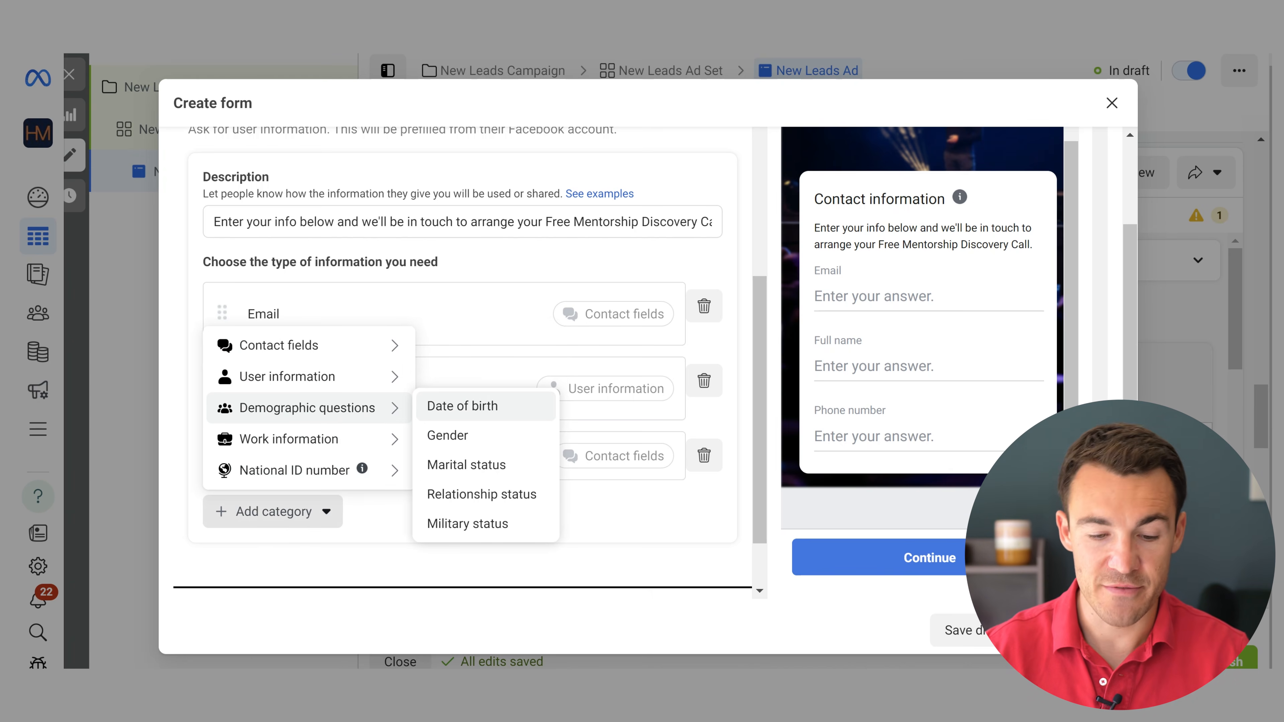
{"action": "mouse_move", "coordinate": [325, 438]}
{"action": "left_click", "coordinate": [589, 266]}
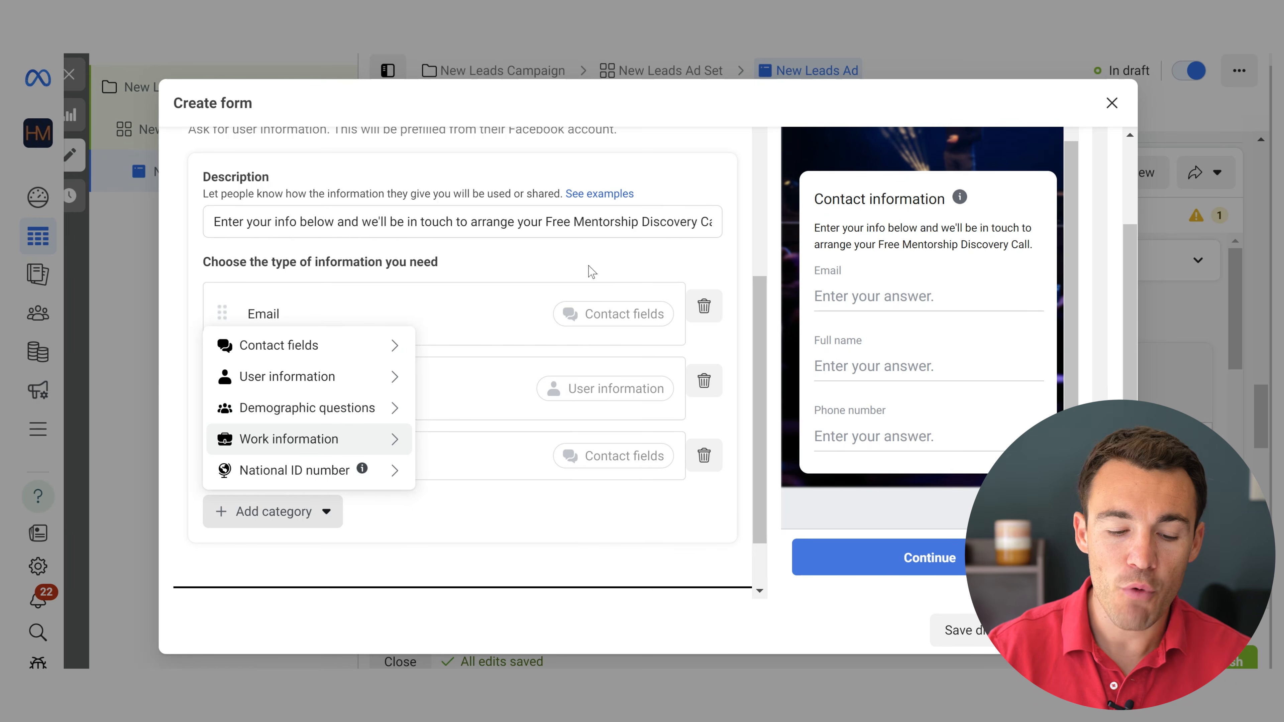
{"action": "left_click", "coordinate": [502, 520]}
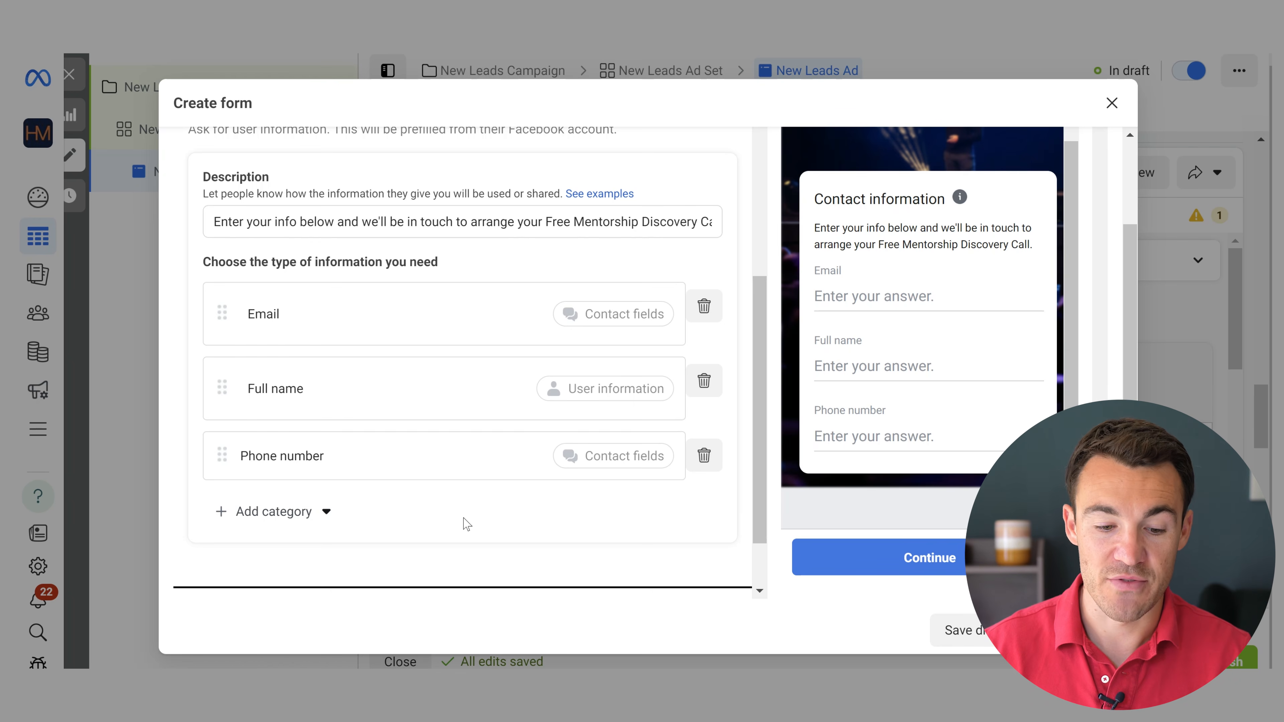
{"action": "scroll", "coordinate": [466, 524], "scroll_direction": "up", "scroll_amount": 3}
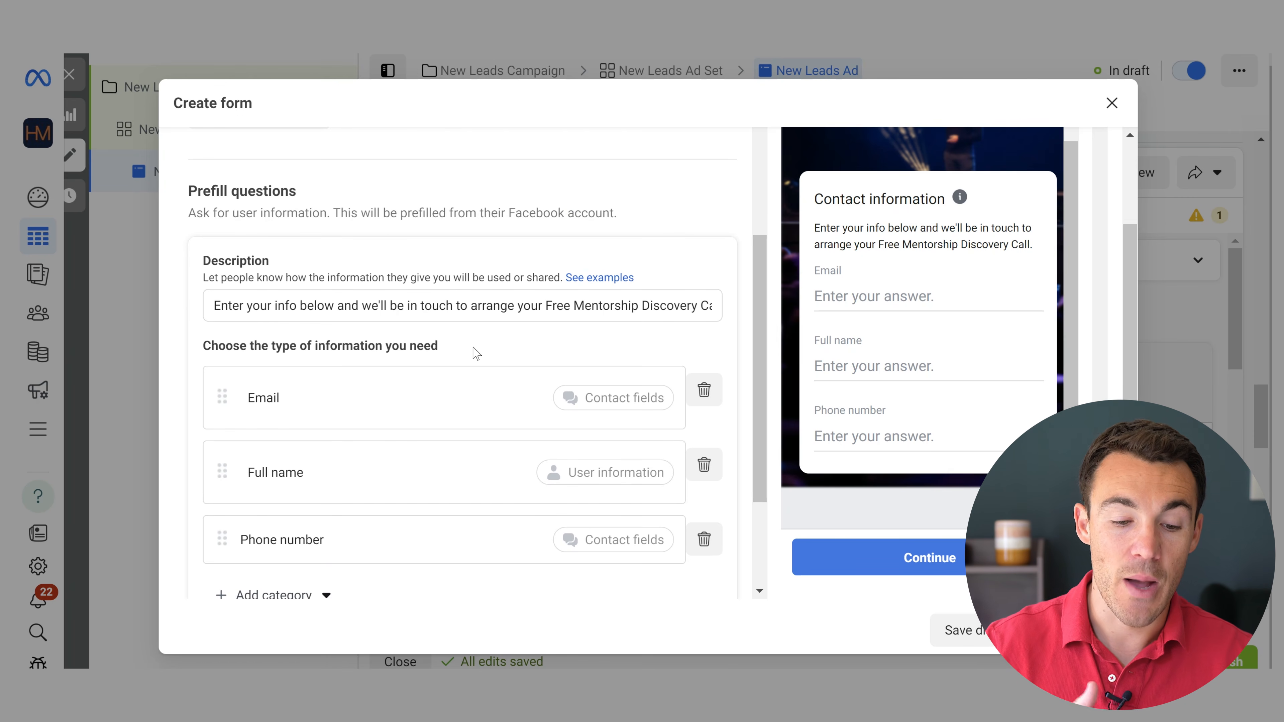
{"action": "scroll", "coordinate": [476, 353], "scroll_direction": "down", "scroll_amount": 1}
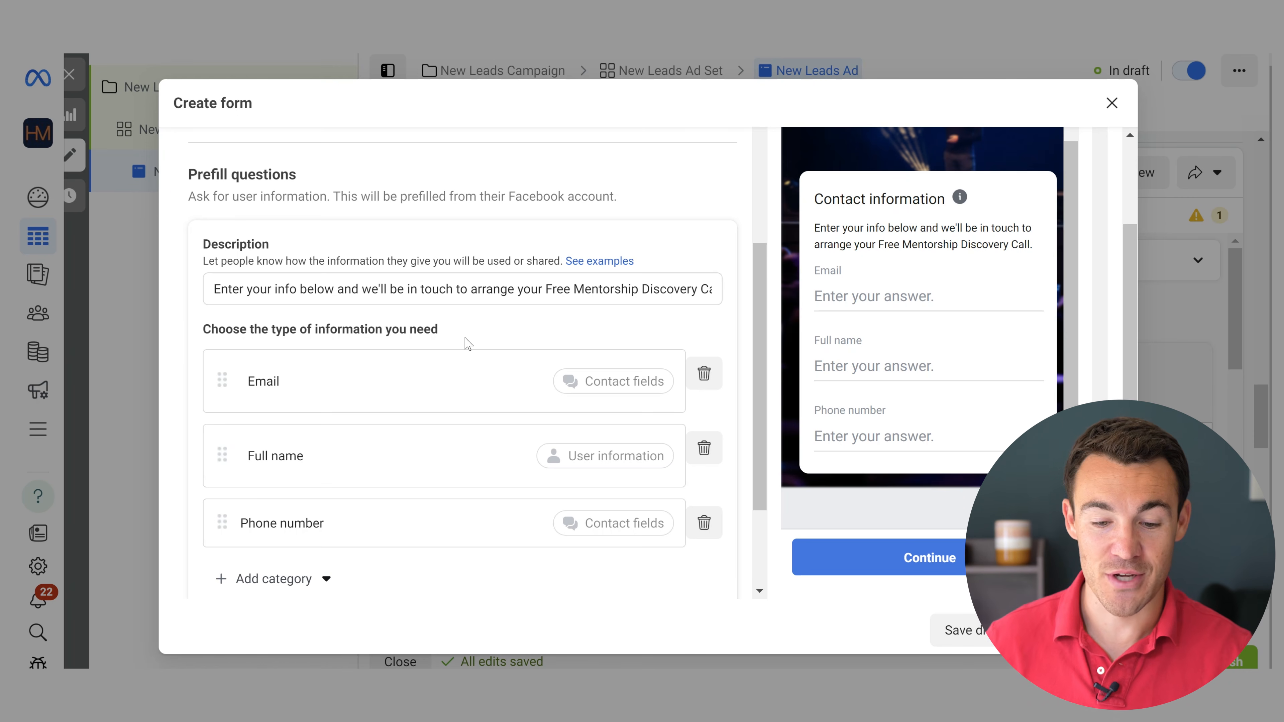
- Try a short answer custom question reading "What industry do you operate in?", check it in the form preview, and remove it
{"action": "scroll", "coordinate": [725, 326], "scroll_direction": "up", "scroll_amount": 6}
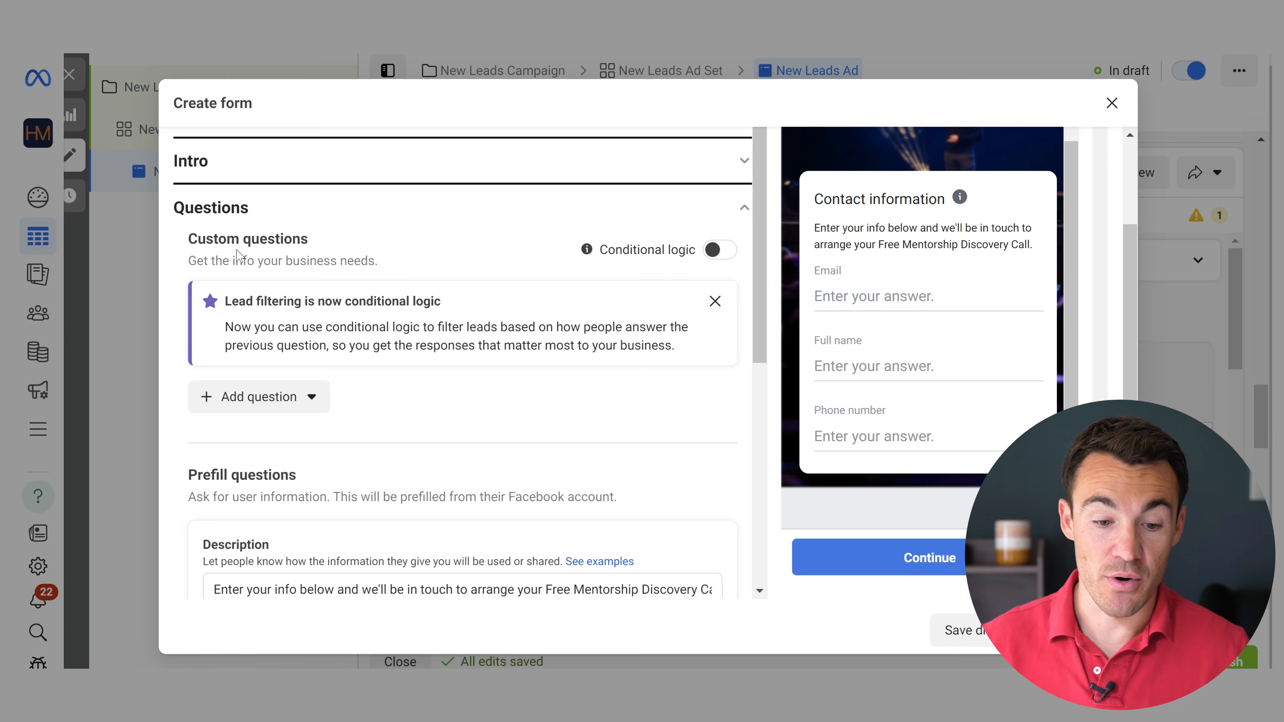
{"action": "left_click", "coordinate": [266, 397]}
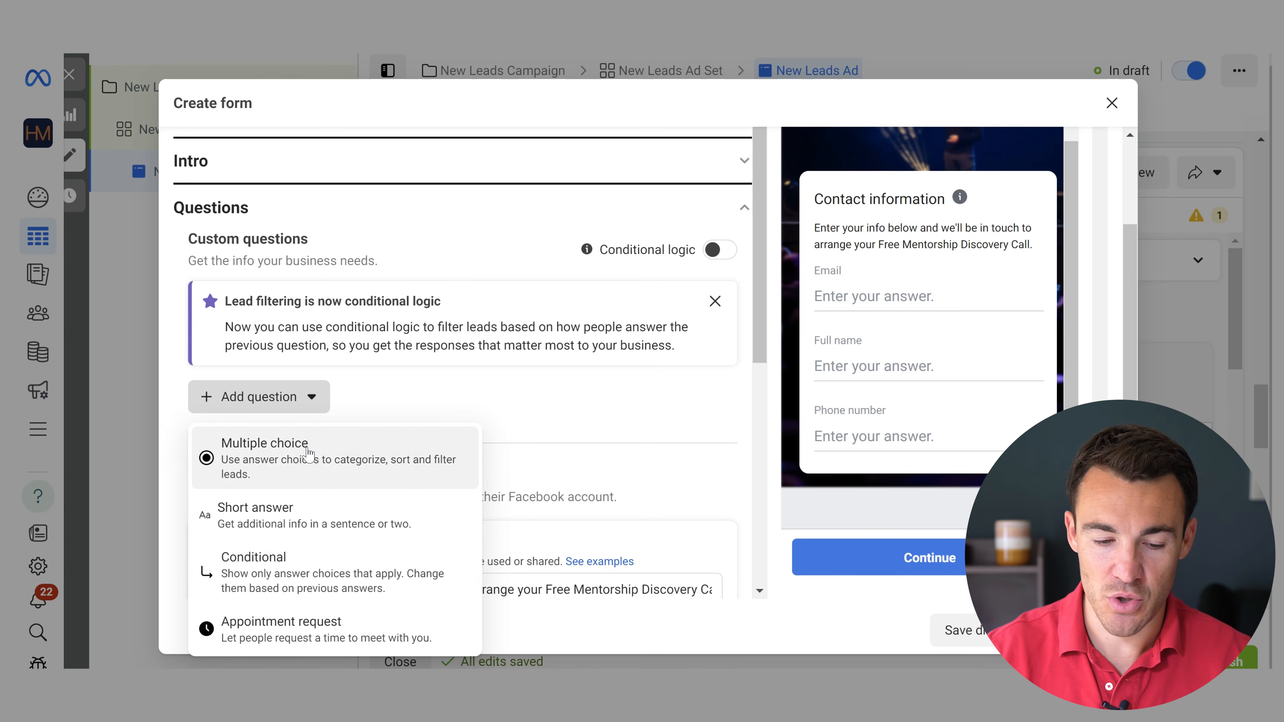
{"action": "left_click", "coordinate": [311, 526]}
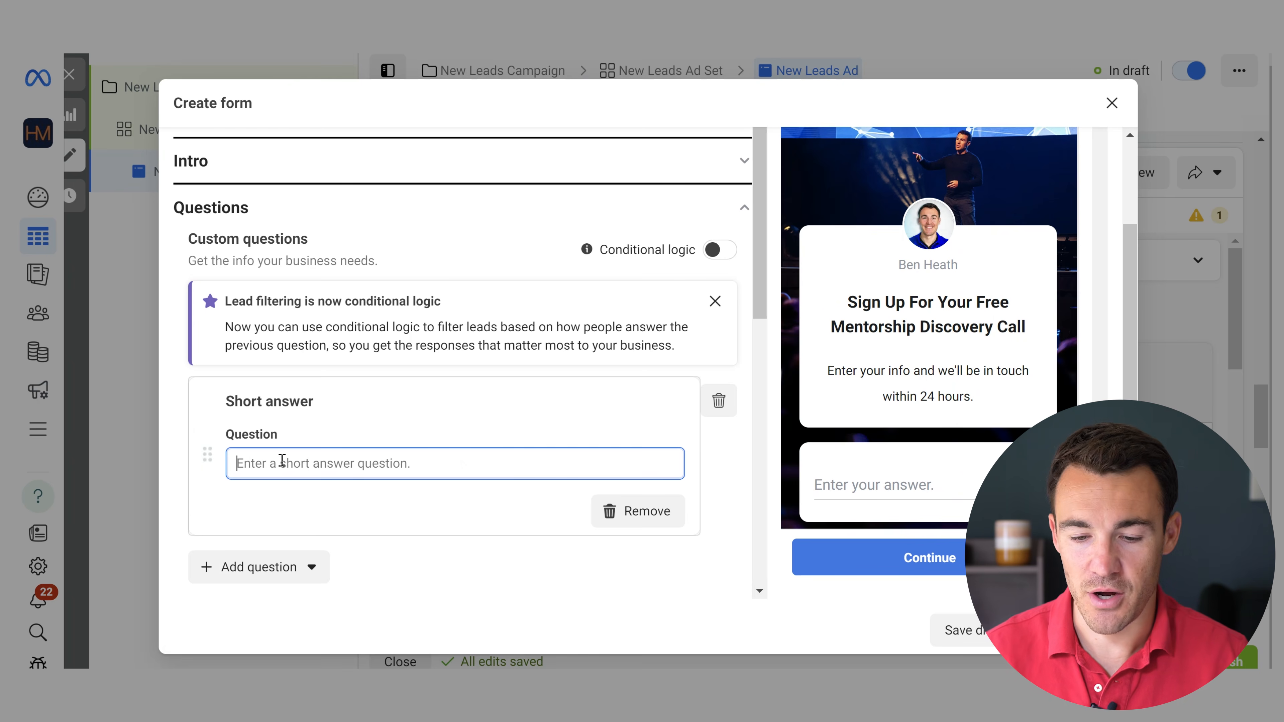
{"action": "type", "text": "W"}
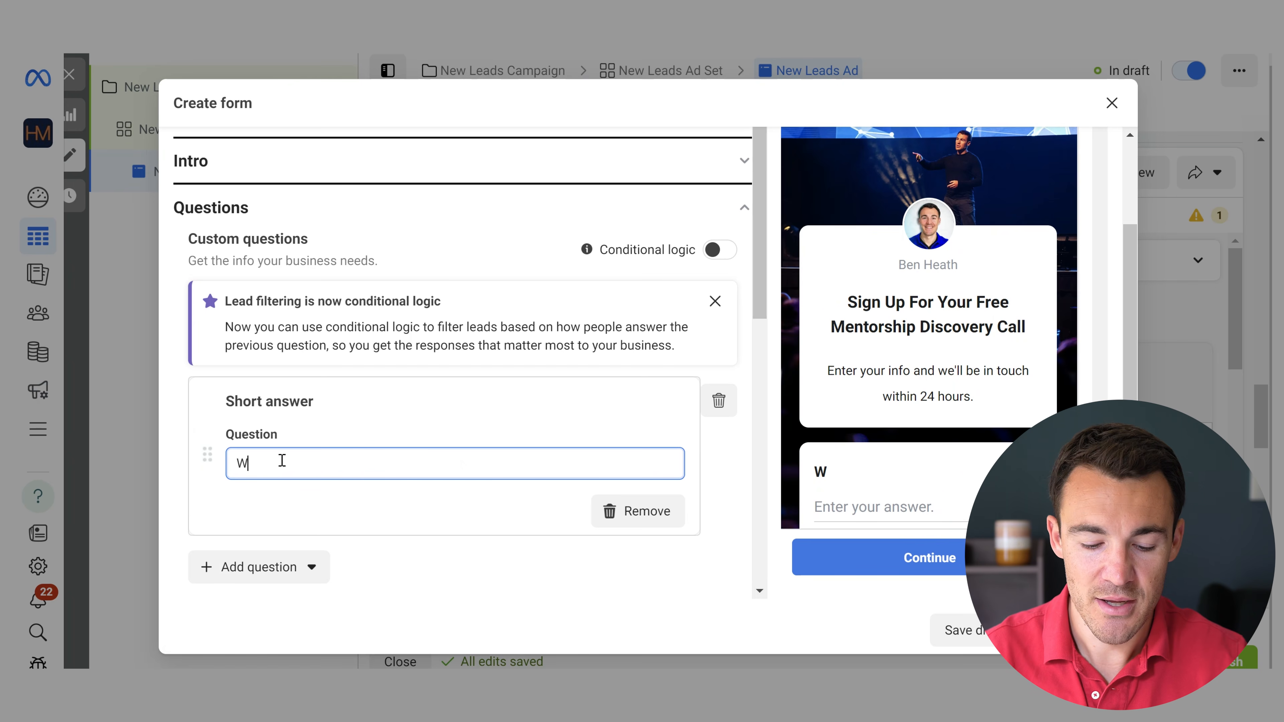
{"action": "type", "text": "hat indsutry do you operate in?"}
{"action": "left_click", "coordinate": [302, 465]}
{"action": "key", "text": "BackSpace"}
{"action": "key", "text": "BackSpace"}
{"action": "type", "text": "us"}
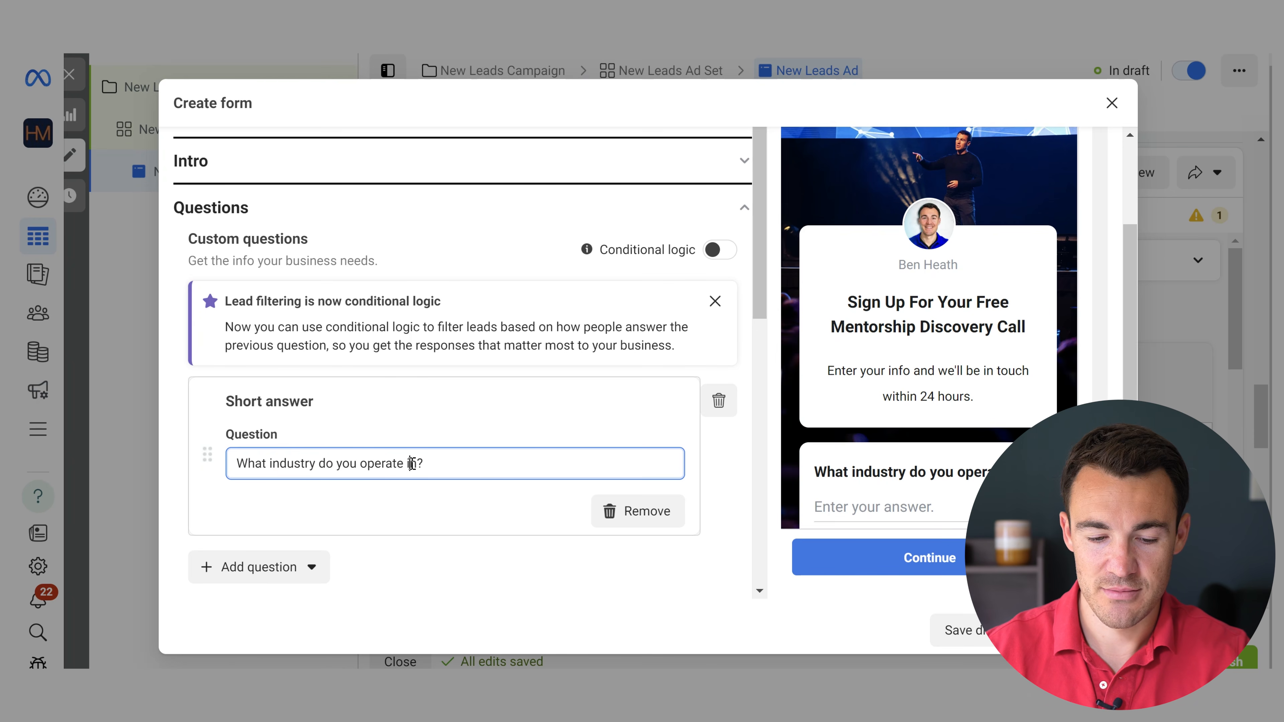
{"action": "left_click", "coordinate": [731, 520]}
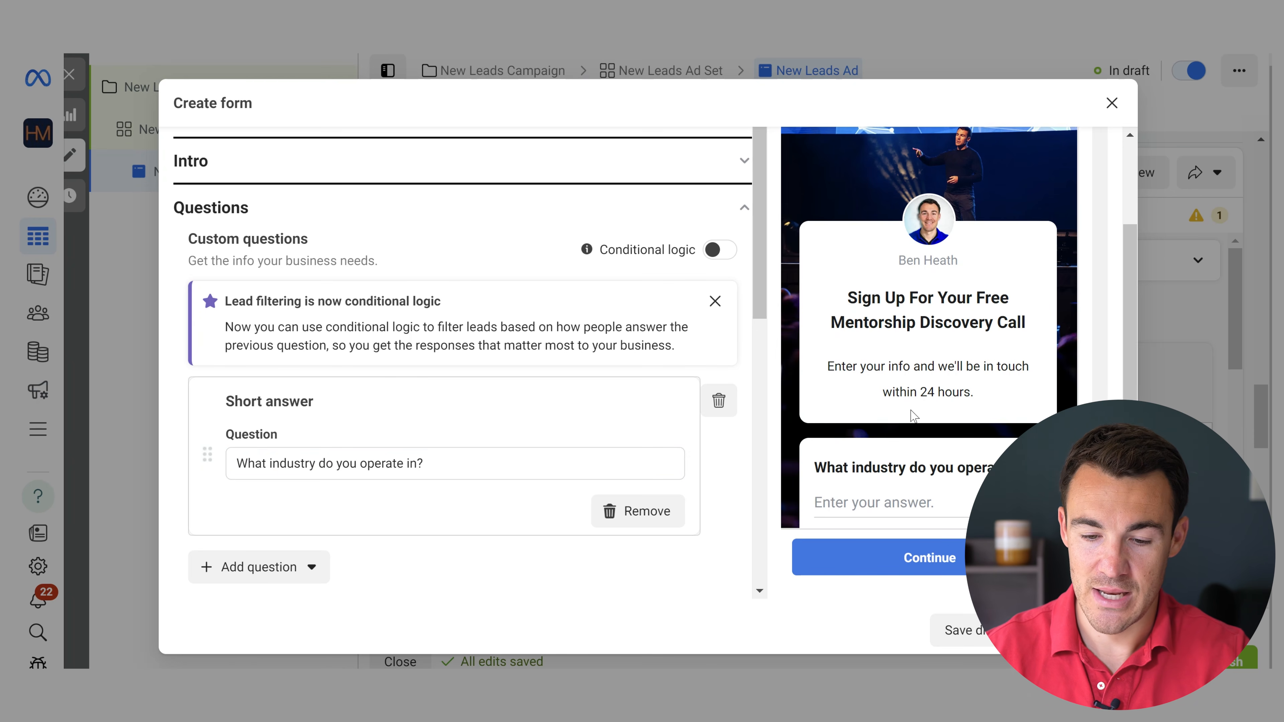
{"action": "scroll", "coordinate": [914, 416], "scroll_direction": "down", "scroll_amount": 1}
{"action": "scroll", "coordinate": [910, 323], "scroll_direction": "down", "scroll_amount": 1}
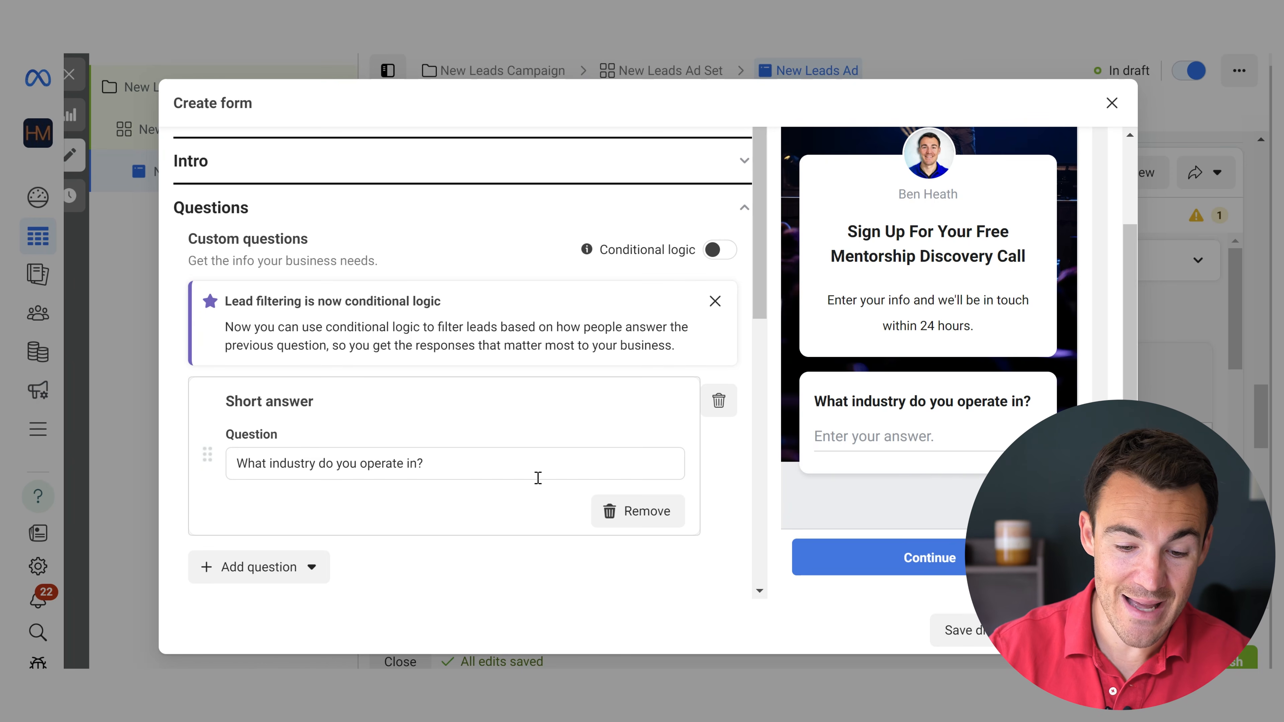
{"action": "left_click", "coordinate": [621, 511]}
- Add a multiple choice custom question reading "What Facebook ads budget have you got?"
{"action": "left_click", "coordinate": [247, 397]}
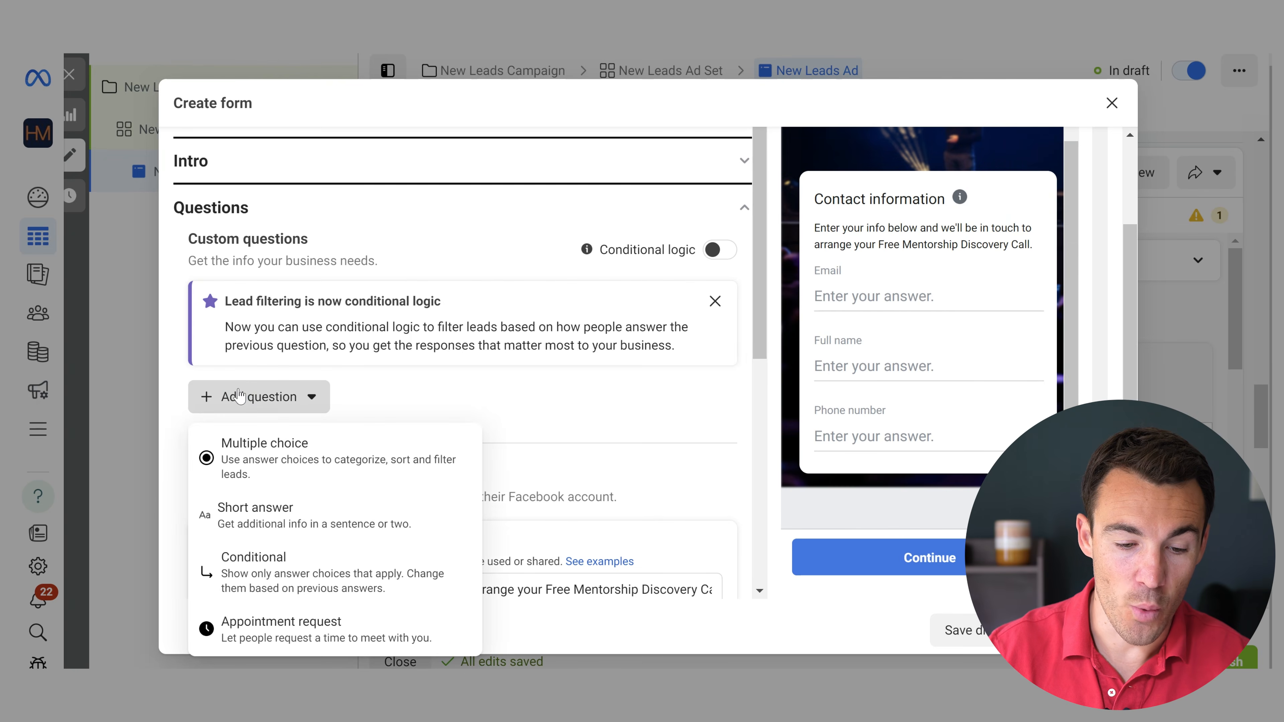
{"action": "left_click", "coordinate": [299, 470]}
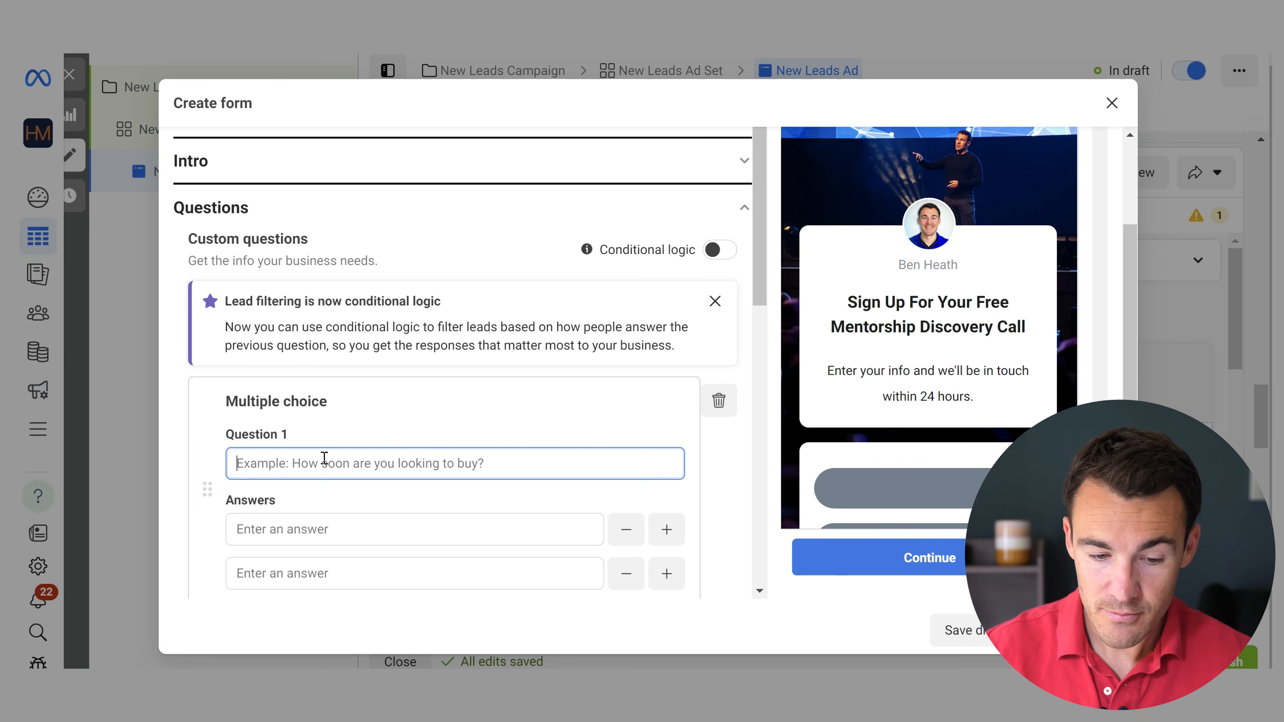
{"action": "type", "text": "What Faceo"}
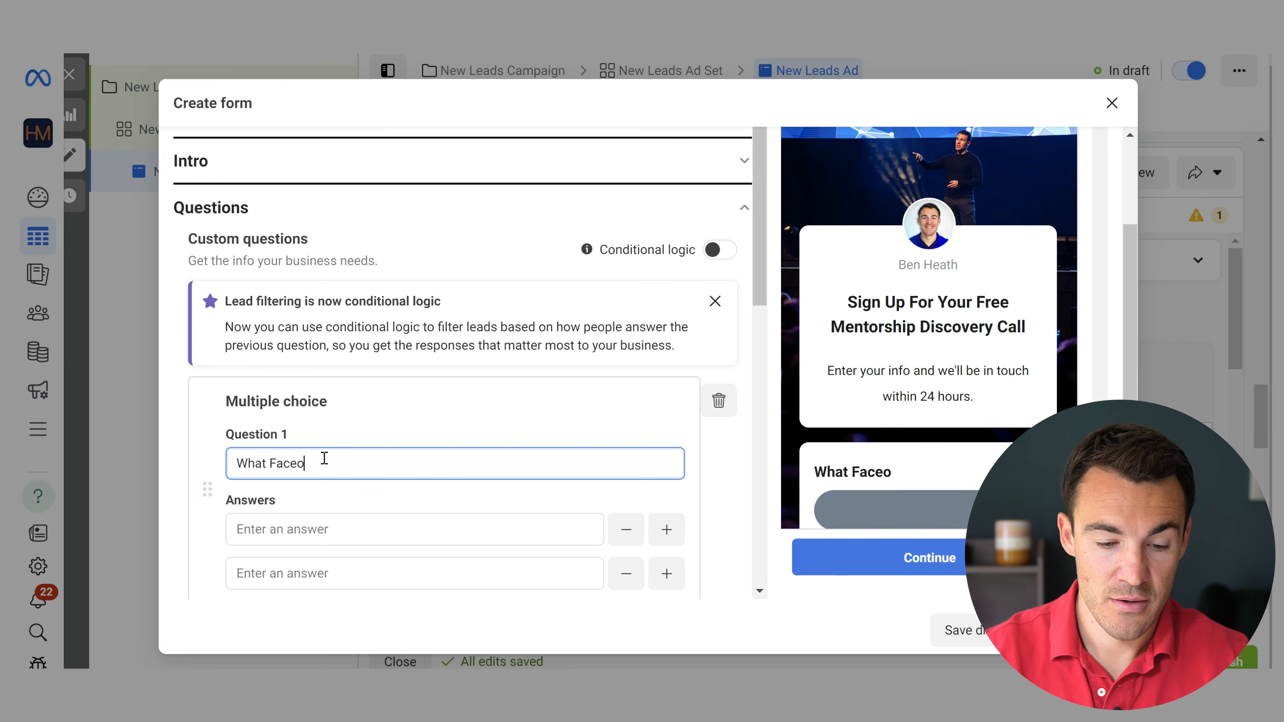
{"action": "key", "text": "BackSpace"}
{"action": "type", "text": "book ads budgt"}
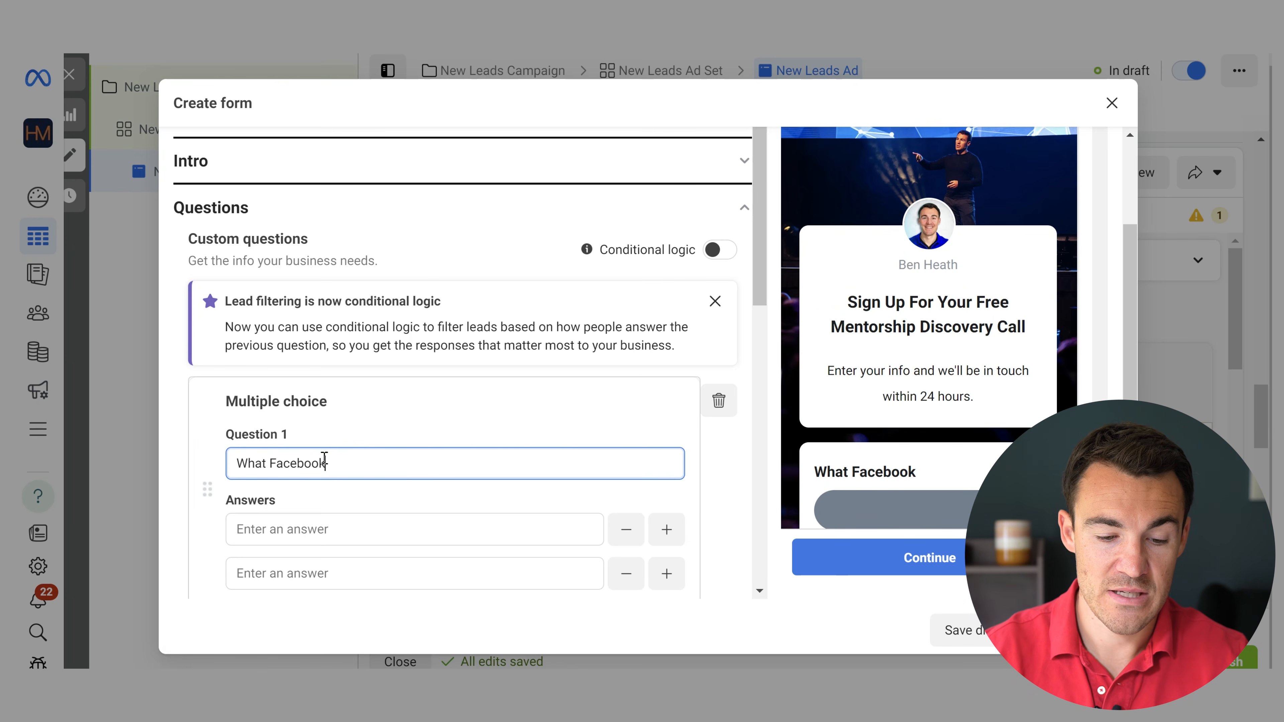
{"action": "key", "text": "BackSpace"}
{"action": "key", "text": "BackSpace"}
{"action": "type", "text": "et have you got?"}
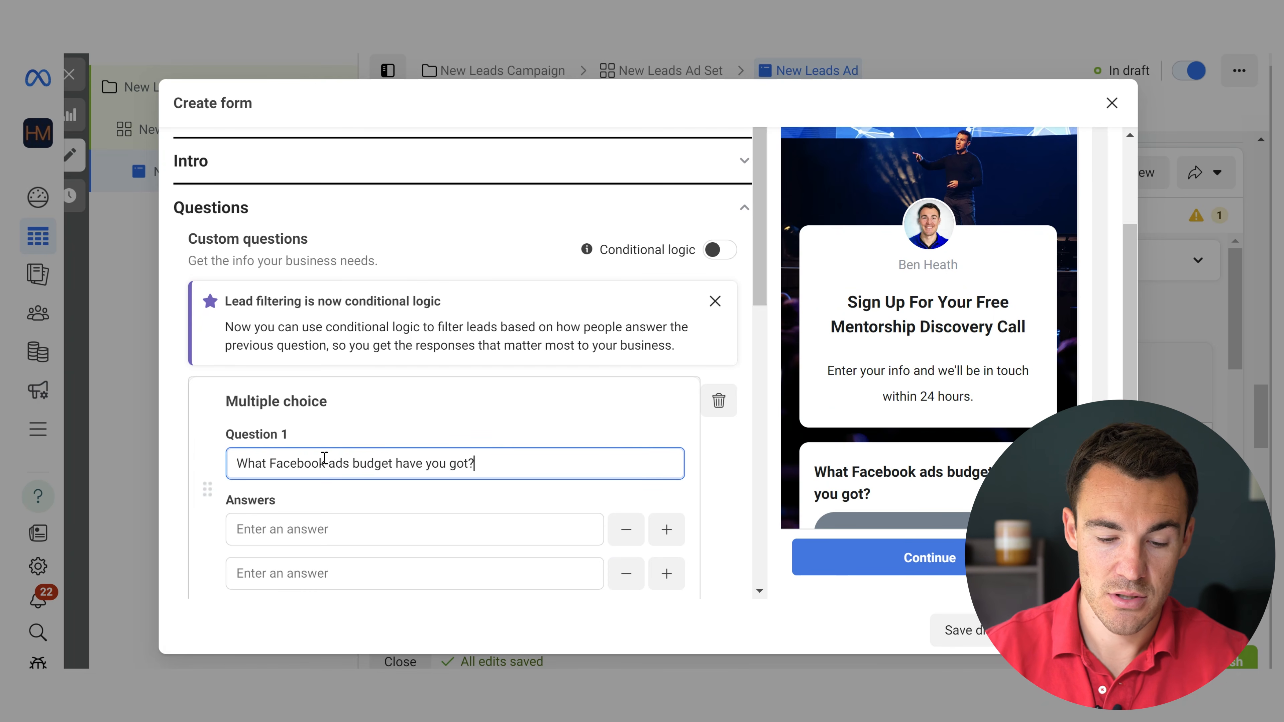
- Try "0-$2k per month" and "$2k-5k per month" as answers to the Facebook ads budget question, and remove the question
{"action": "left_click", "coordinate": [313, 530]}
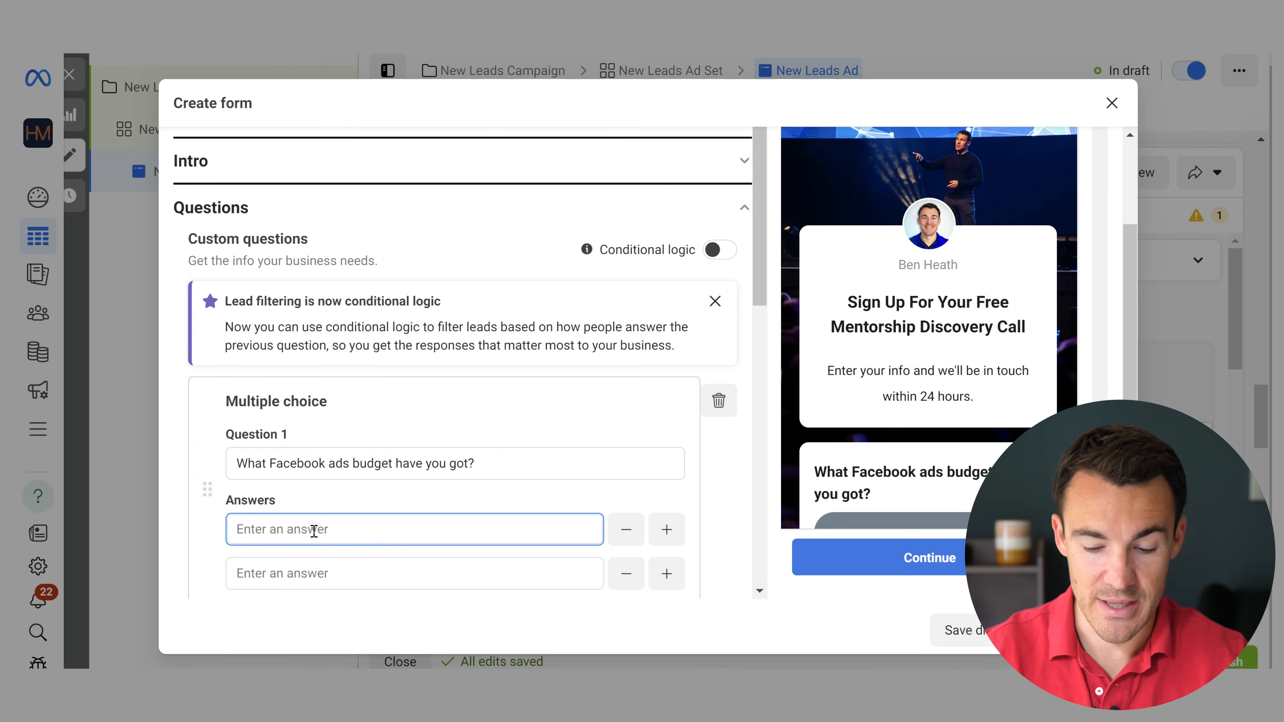
{"action": "type", "text": "0-$2k per month"}
{"action": "left_click", "coordinate": [308, 573]}
{"action": "type", "text": "$"}
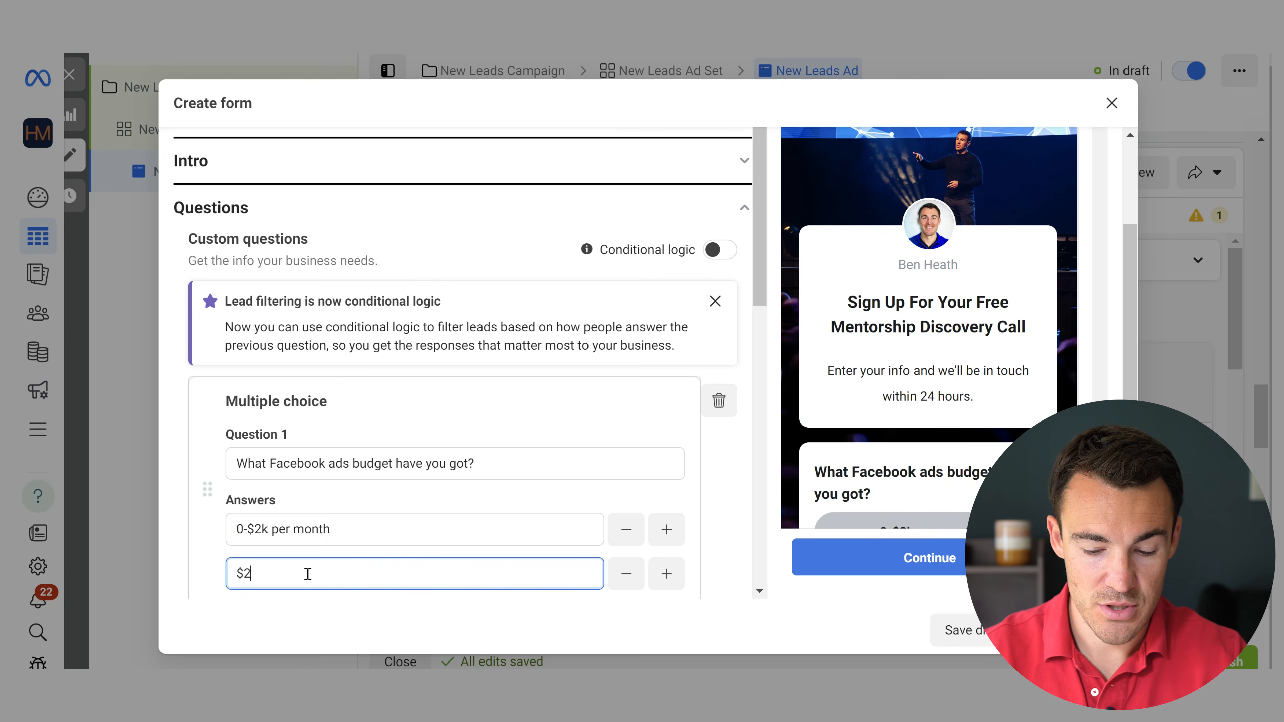
{"action": "type", "text": "2k-5k per month"}
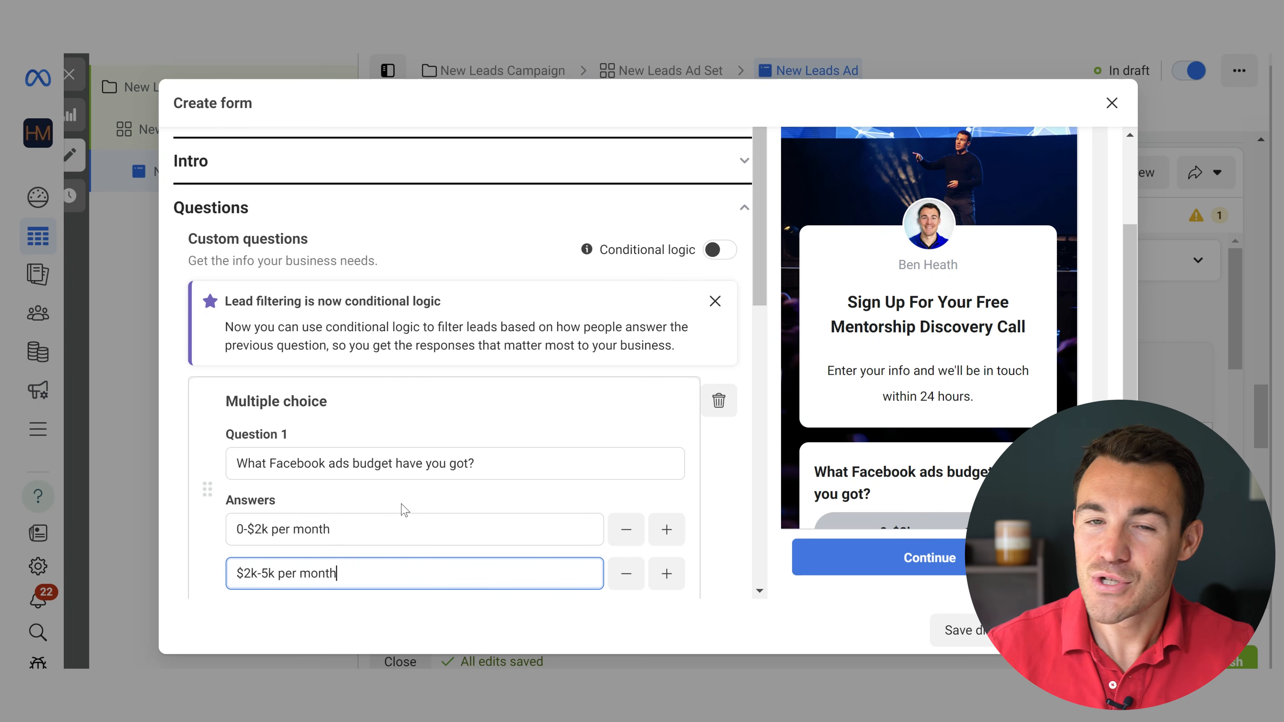
{"action": "left_click", "coordinate": [718, 400]}
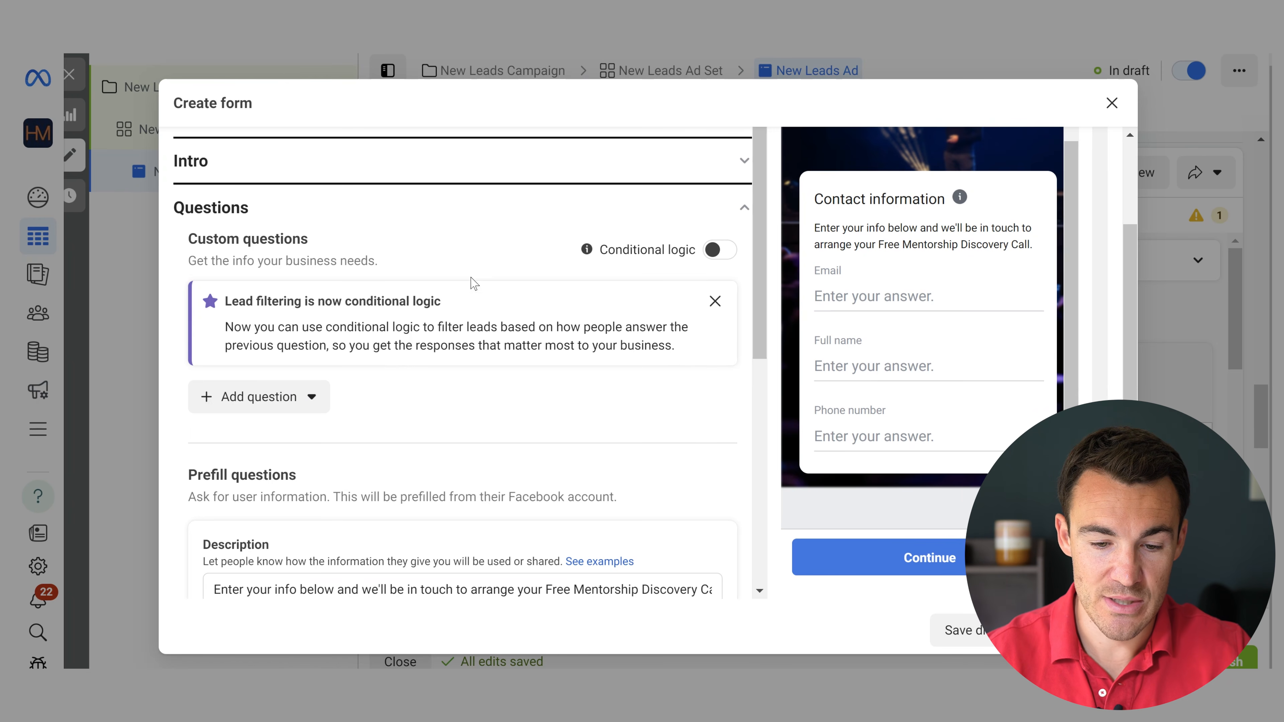
- Turn on conditional logic for the custom questions and add a multiple choice question from the Budget sample
{"action": "mouse_move", "coordinate": [600, 252]}
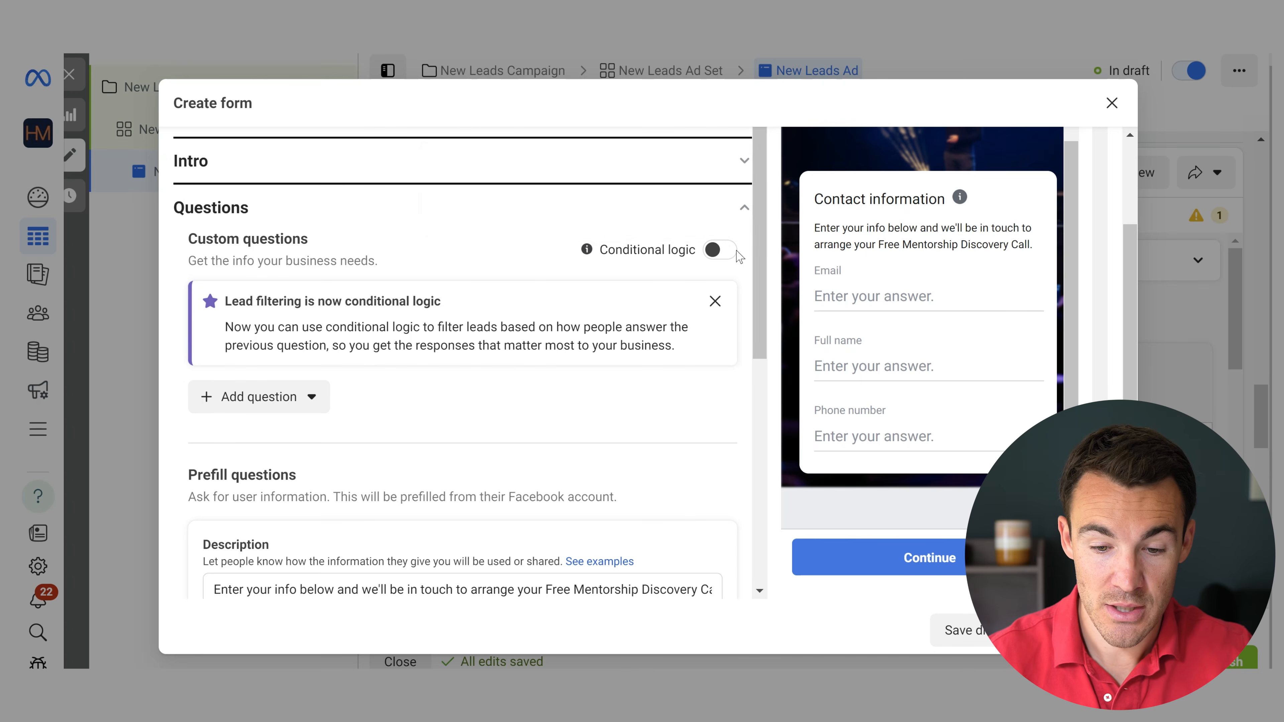
{"action": "left_click", "coordinate": [736, 252]}
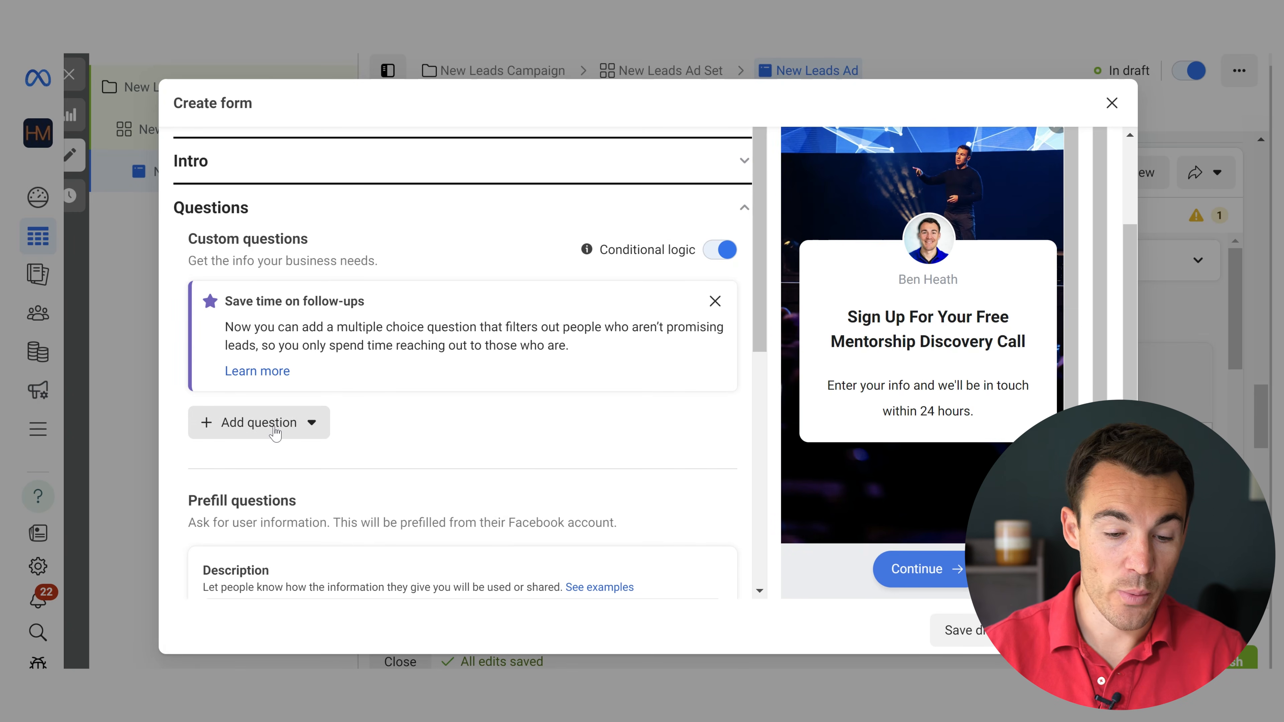
{"action": "left_click", "coordinate": [275, 432]}
{"action": "left_click", "coordinate": [268, 473]}
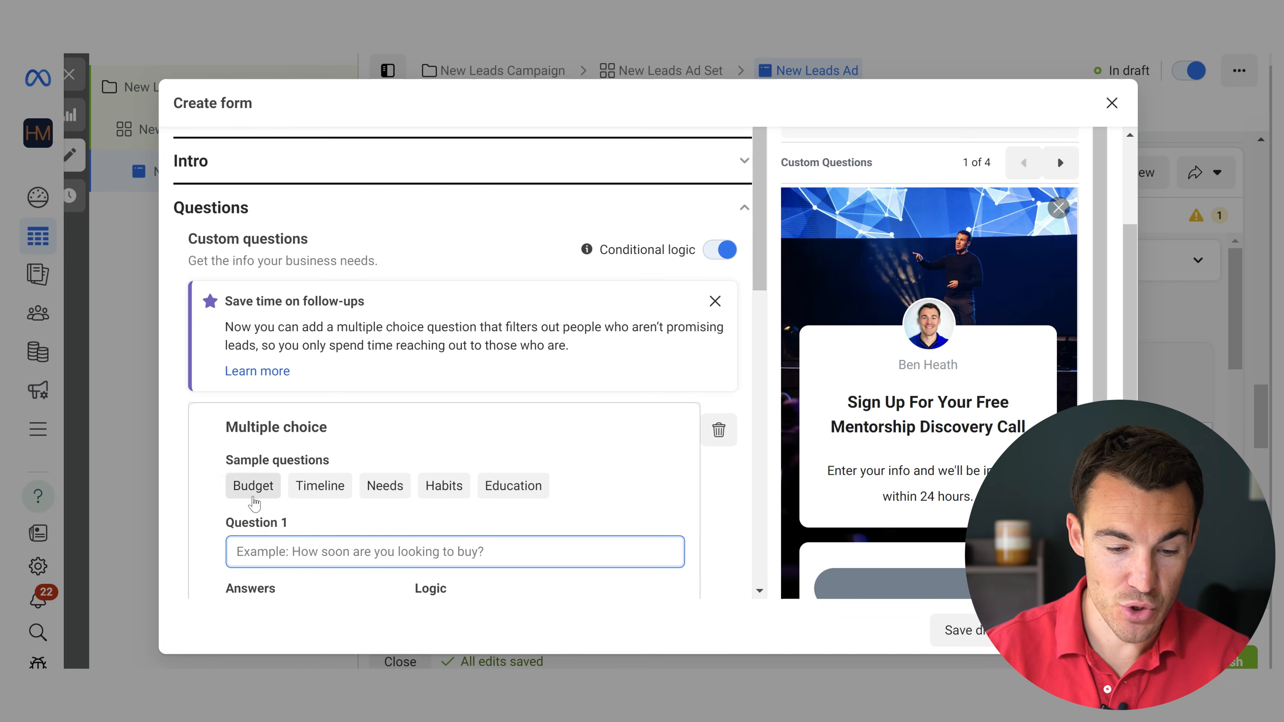
{"action": "left_click", "coordinate": [258, 490]}
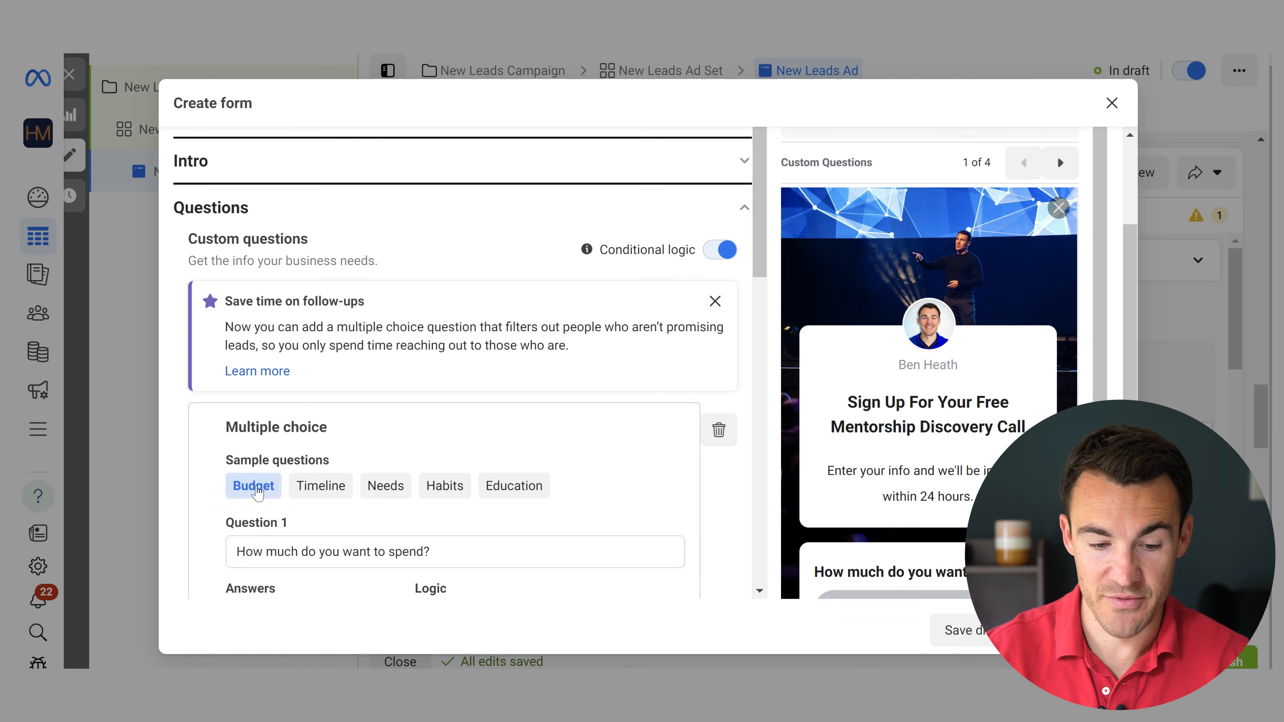
{"action": "scroll", "coordinate": [466, 566], "scroll_direction": "down", "scroll_amount": 1}
{"action": "scroll", "coordinate": [470, 546], "scroll_direction": "down", "scroll_amount": 1}
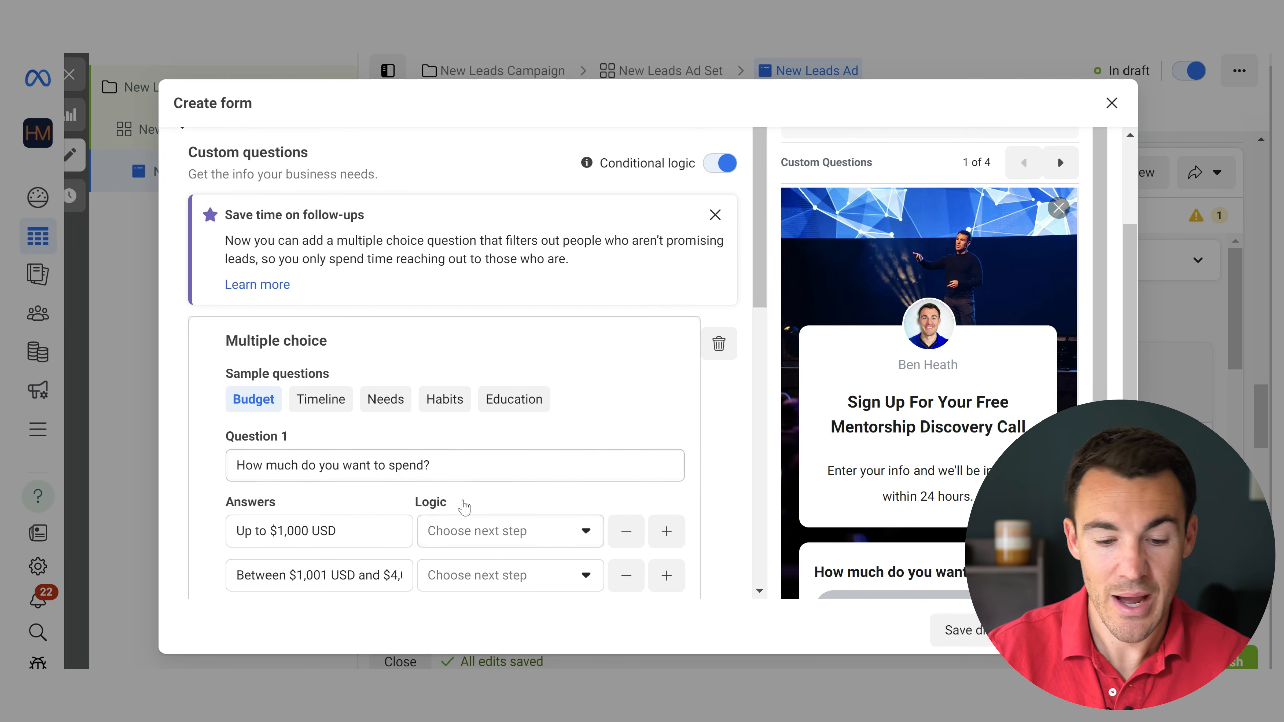
- Reword the budget sample question as "What ad budget have you got?"
{"action": "left_click_drag", "start_coordinate": [444, 463], "coordinate": [237, 465]}
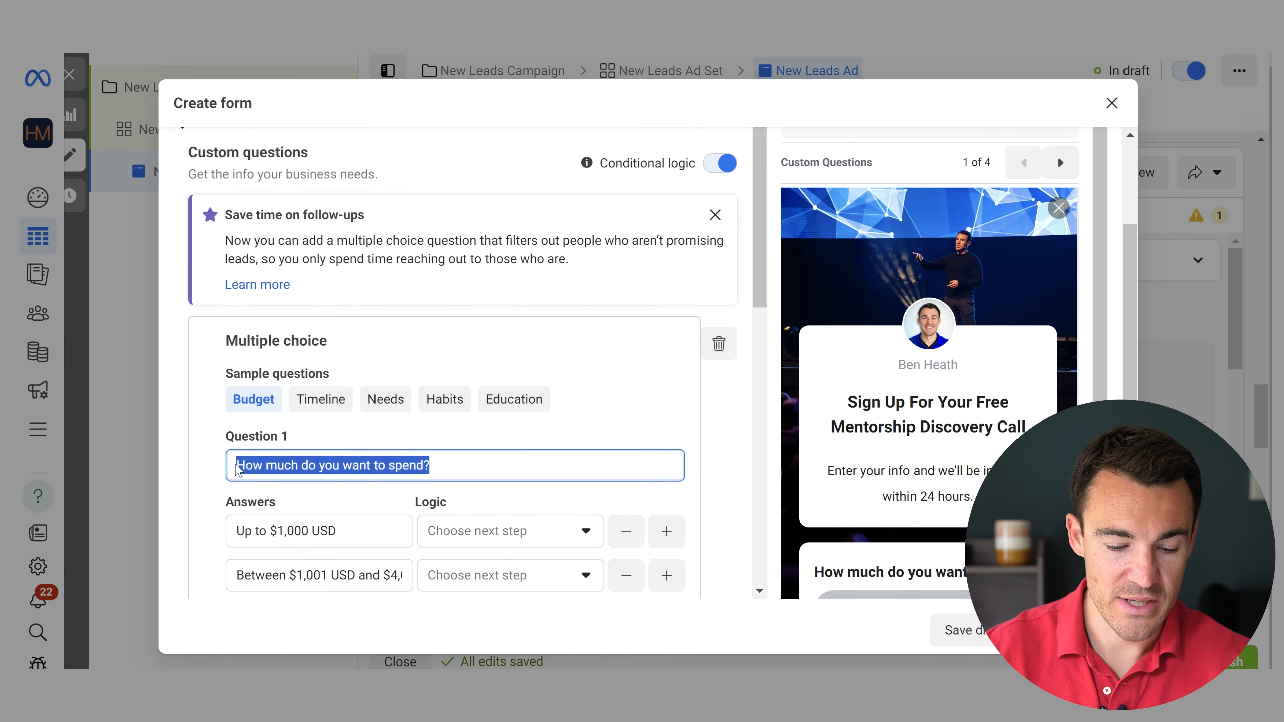
{"action": "type", "text": "WHat"}
{"action": "key", "text": "BackSpace"}
{"action": "key", "text": "BackSpace"}
{"action": "key", "text": "BackSpace"}
{"action": "type", "text": "ha"}
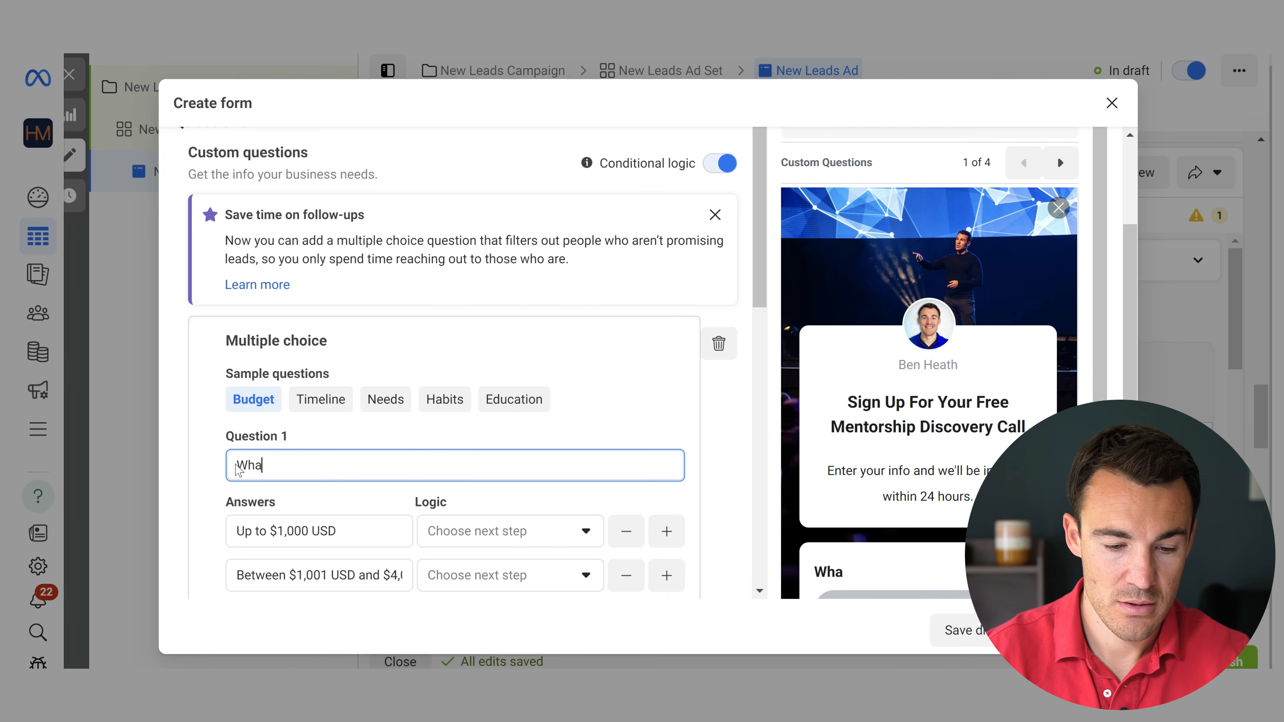
{"action": "type", "text": "t ad budget have you"}
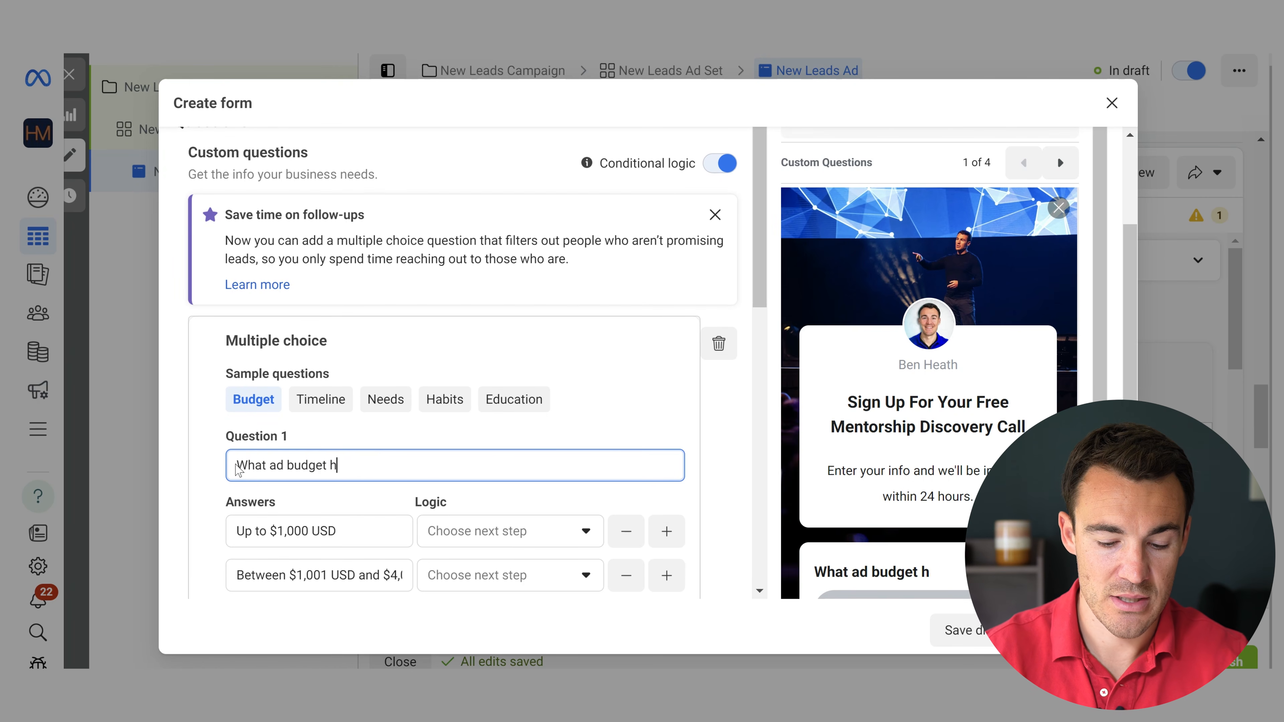
- Set the logic of the "Up to $1,000 USD" answer to Close form
{"action": "scroll", "coordinate": [238, 471], "scroll_direction": "down", "scroll_amount": 2}
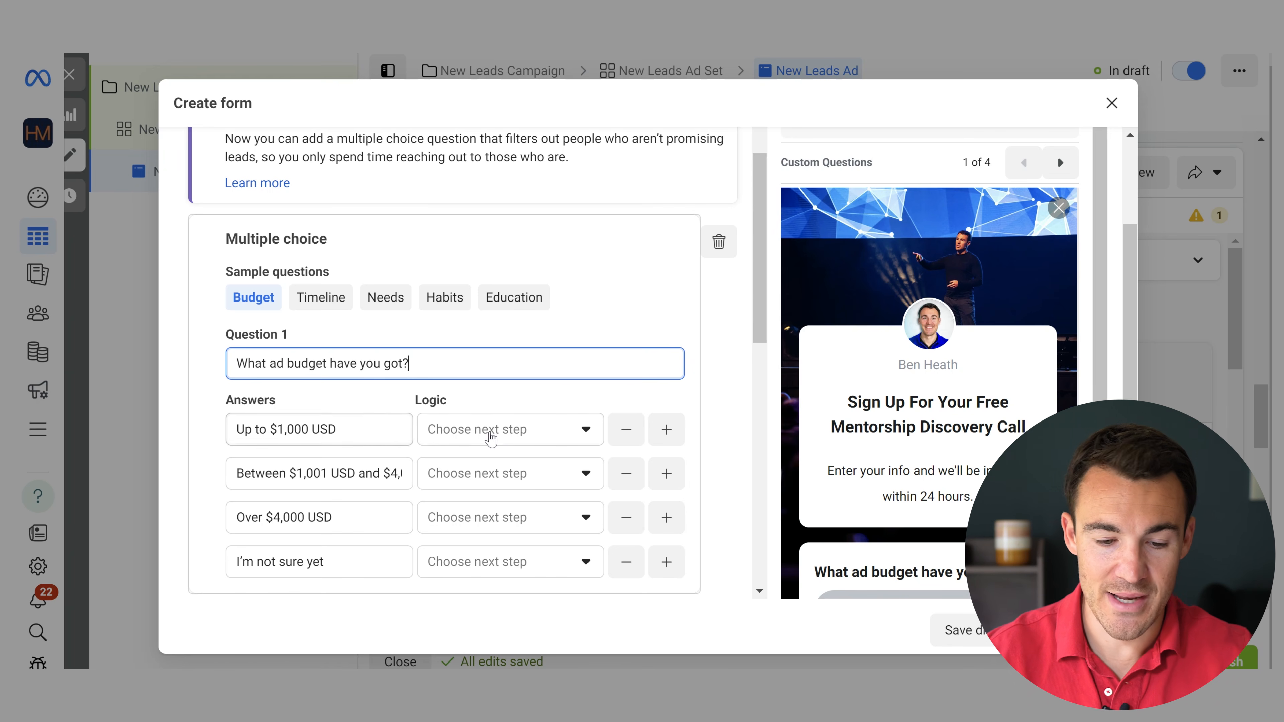
{"action": "left_click", "coordinate": [500, 432]}
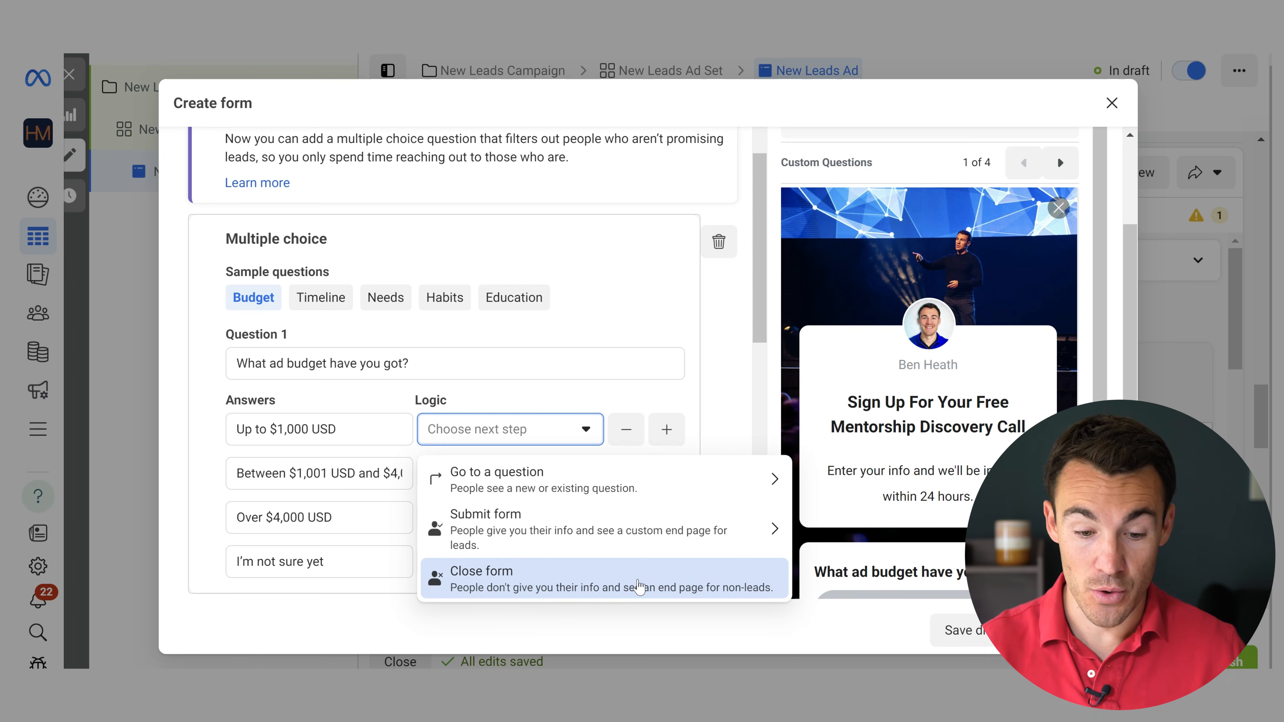
{"action": "left_click", "coordinate": [640, 587]}
{"action": "left_click", "coordinate": [574, 385]}
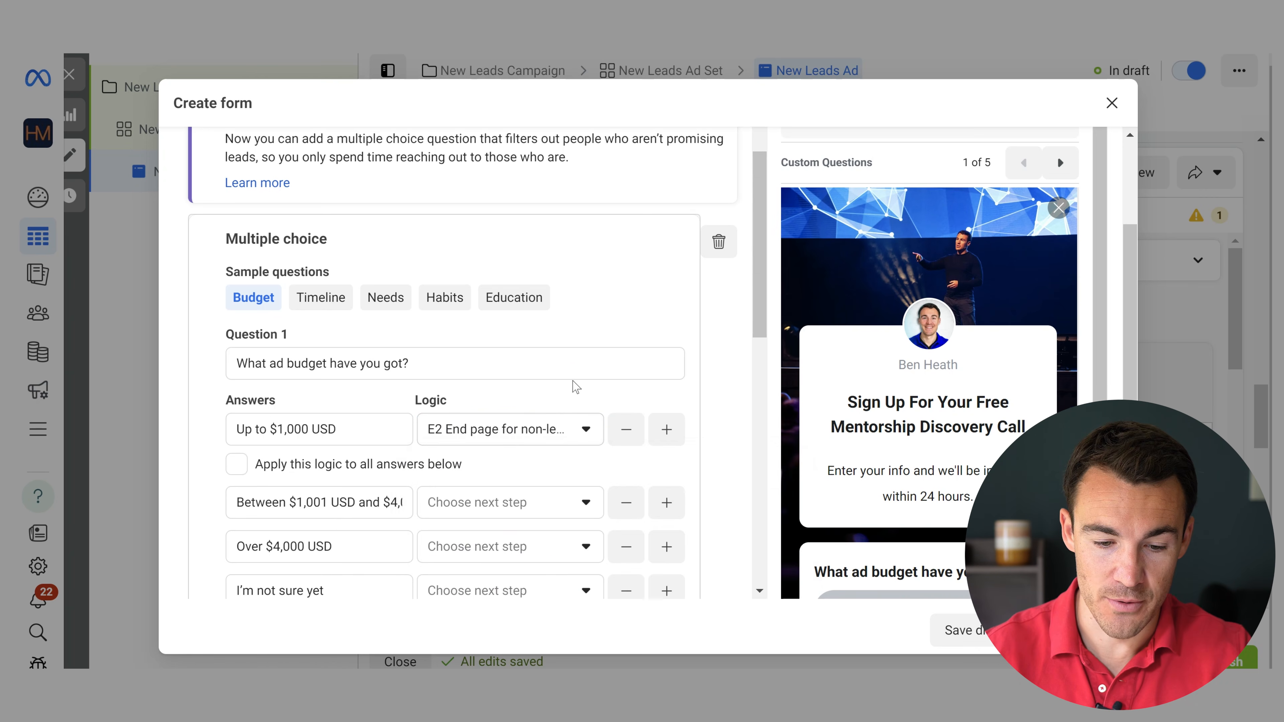
- Set the logic of the "Between $1,001 USD and $4,000 USD" answer to submit the form with the E1 End page for leads
{"action": "scroll", "coordinate": [554, 417], "scroll_direction": "down", "scroll_amount": 3}
{"action": "left_click", "coordinate": [501, 379]}
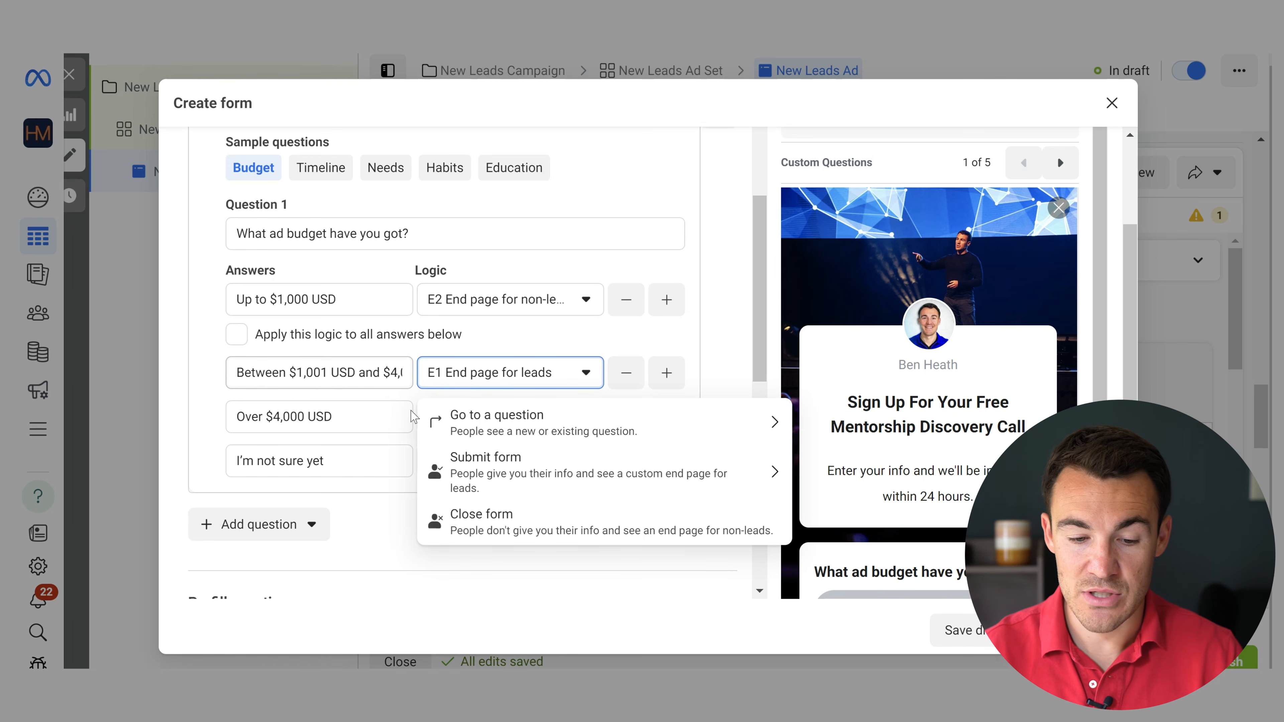
{"action": "left_click", "coordinate": [452, 475]}
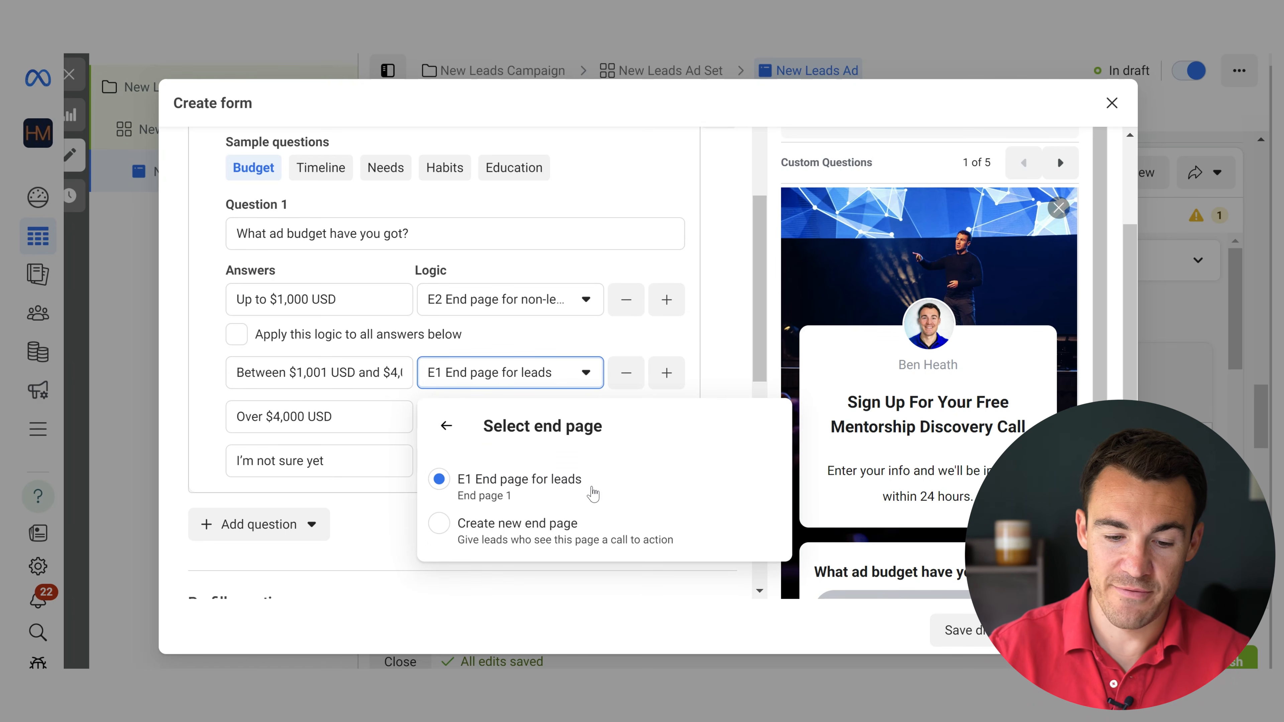
{"action": "left_click", "coordinate": [667, 335]}
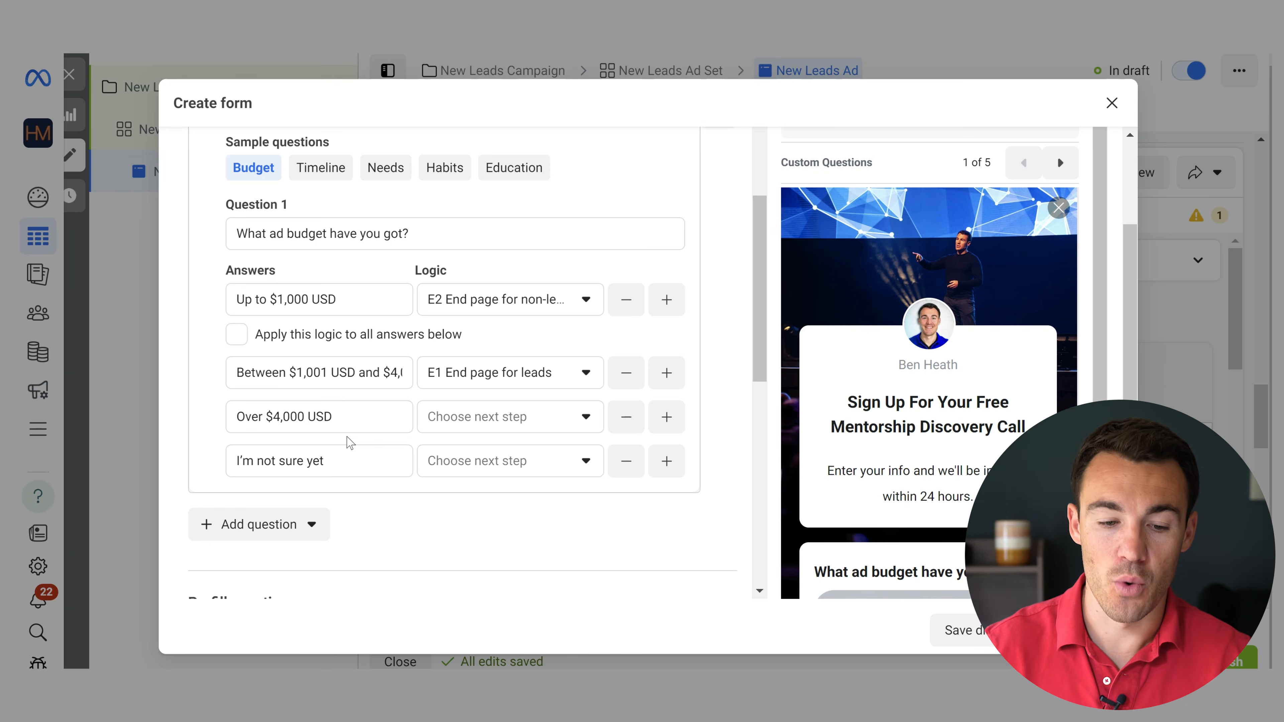
- Turn off conditional logic and remove the multiple choice ad budget question
{"action": "scroll", "coordinate": [467, 367], "scroll_direction": "up", "scroll_amount": 3}
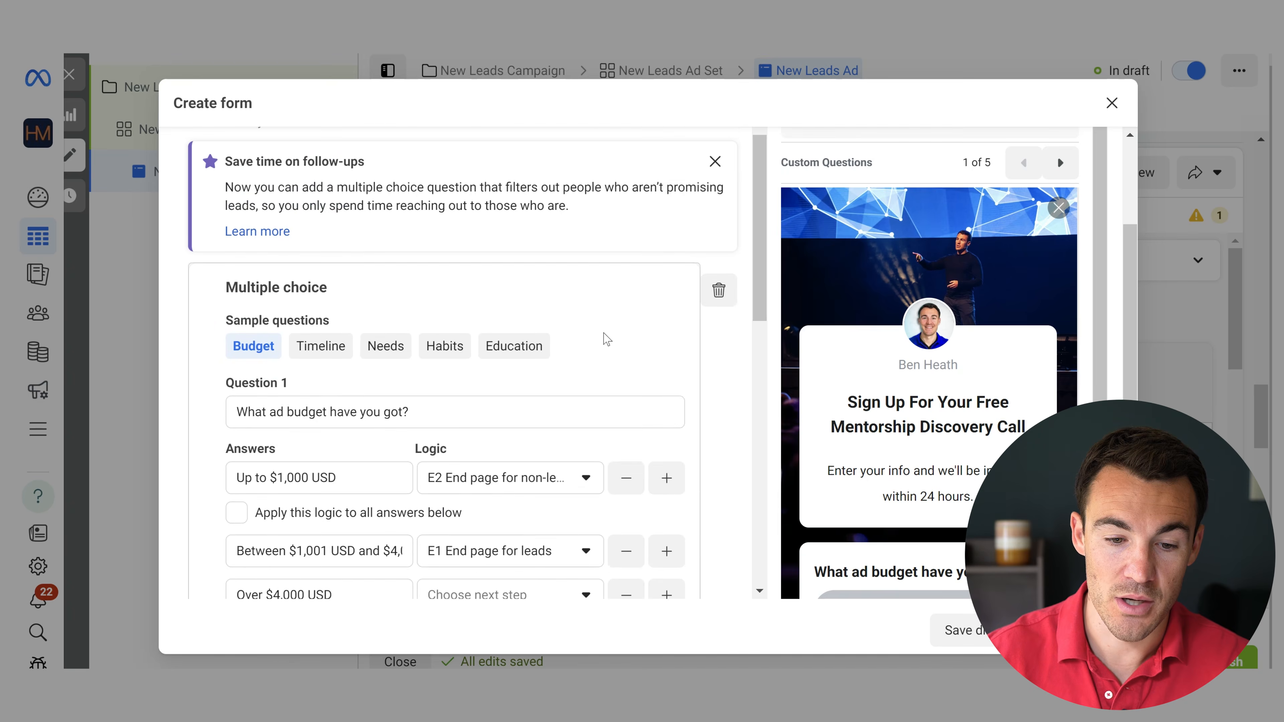
{"action": "scroll", "coordinate": [606, 339], "scroll_direction": "up", "scroll_amount": 3}
{"action": "left_click", "coordinate": [720, 241]}
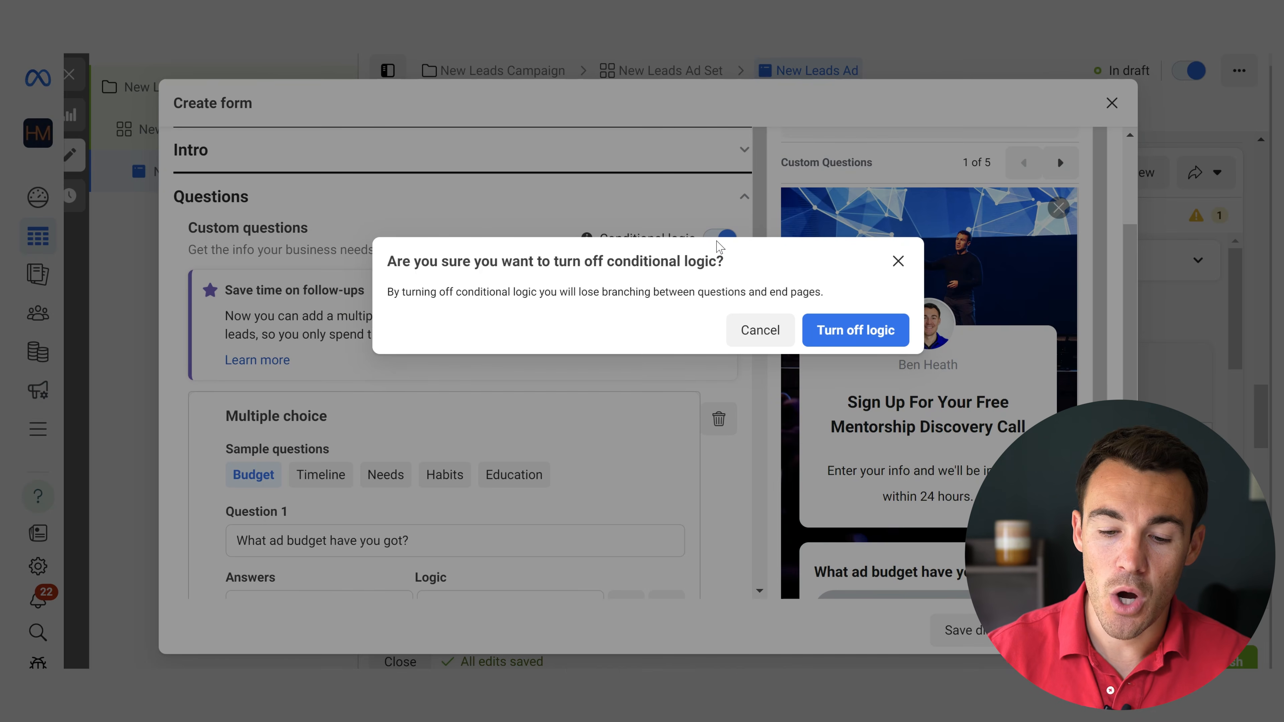
{"action": "left_click", "coordinate": [856, 334]}
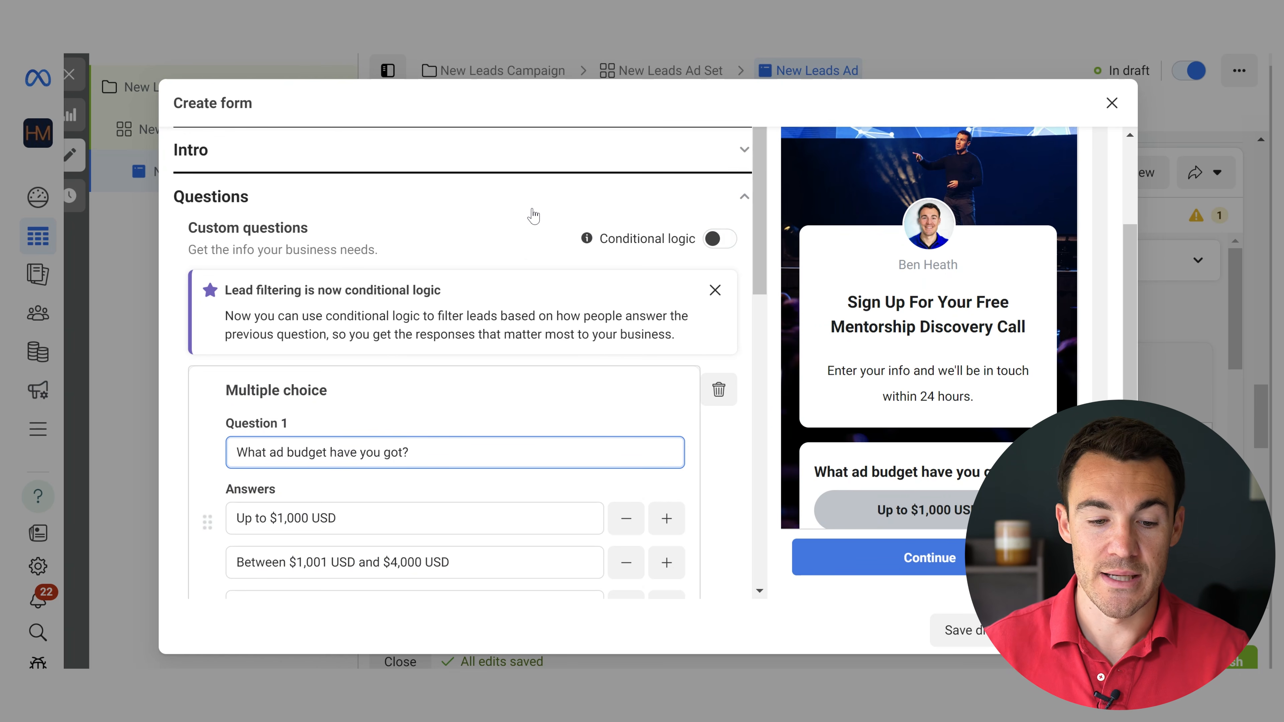
{"action": "left_click", "coordinate": [719, 391]}
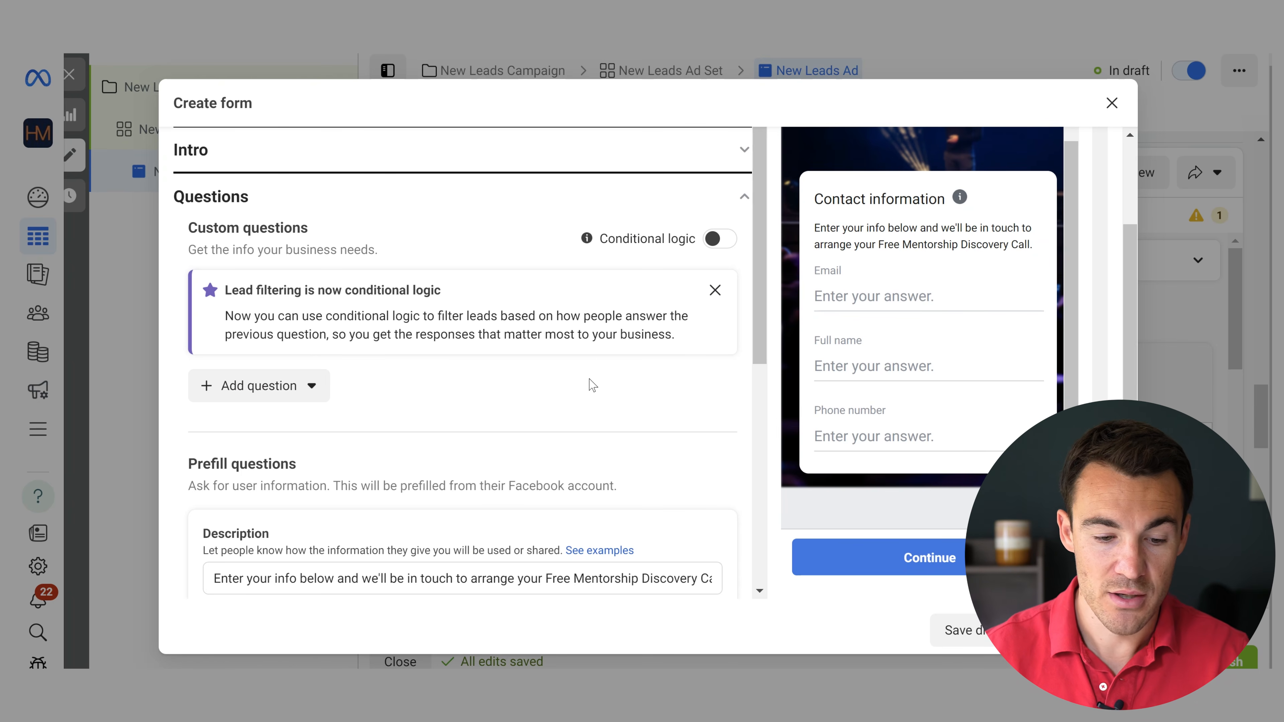
- Turn conditional logic back on for the form's custom questions
{"action": "scroll", "coordinate": [657, 399], "scroll_direction": "down", "scroll_amount": 9}
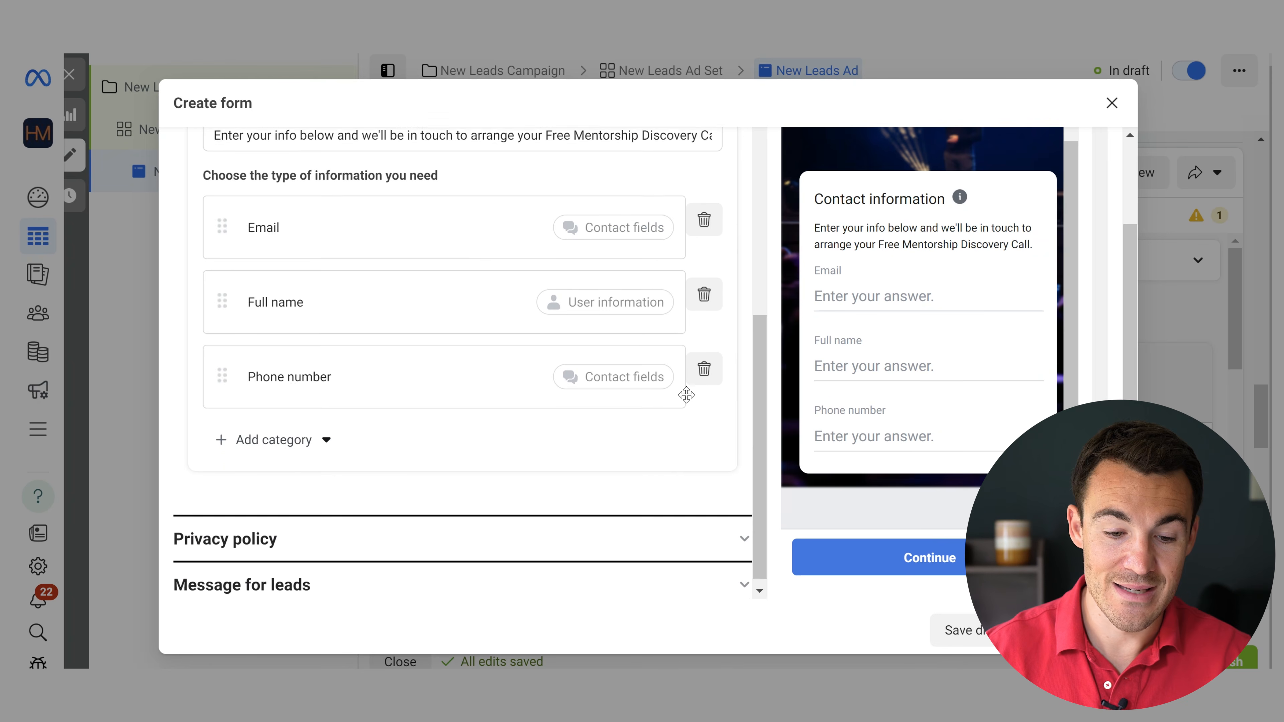
{"action": "scroll", "coordinate": [687, 395], "scroll_direction": "down", "scroll_amount": 1}
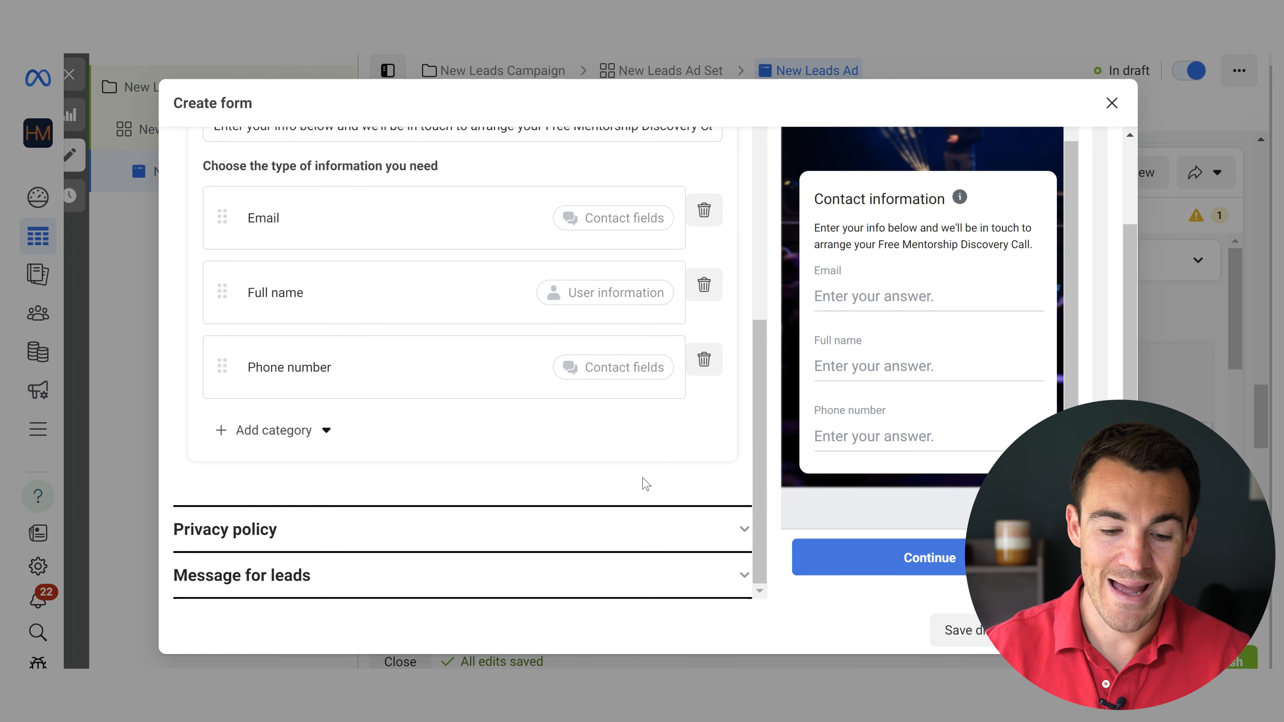
{"action": "scroll", "coordinate": [523, 360], "scroll_direction": "up", "scroll_amount": 10}
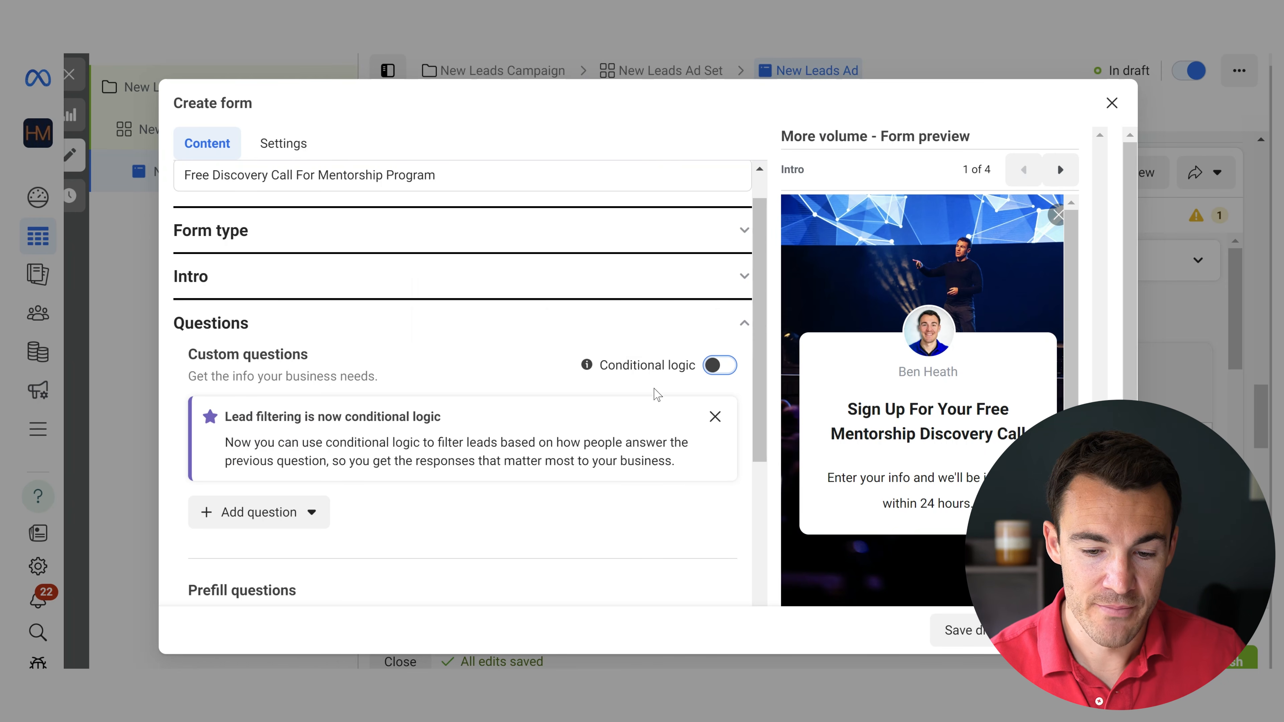
{"action": "scroll", "coordinate": [657, 395], "scroll_direction": "down", "scroll_amount": 10}
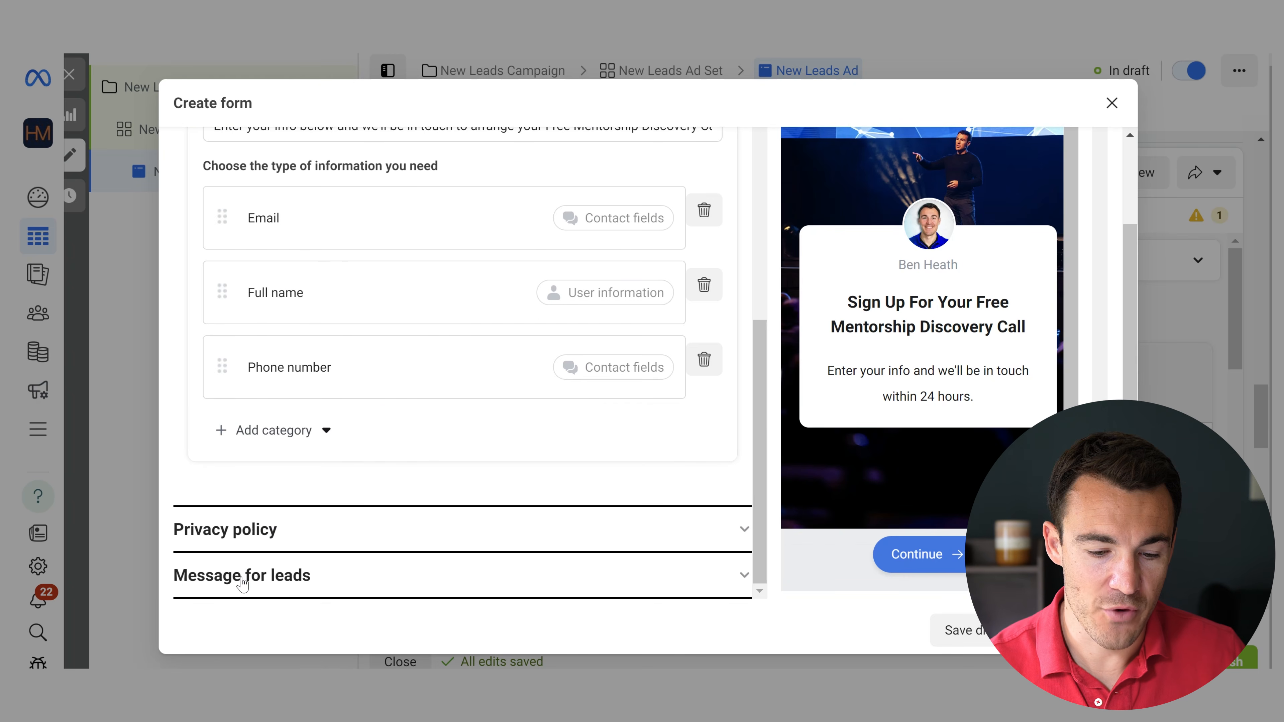
{"action": "scroll", "coordinate": [424, 517], "scroll_direction": "up", "scroll_amount": 10}
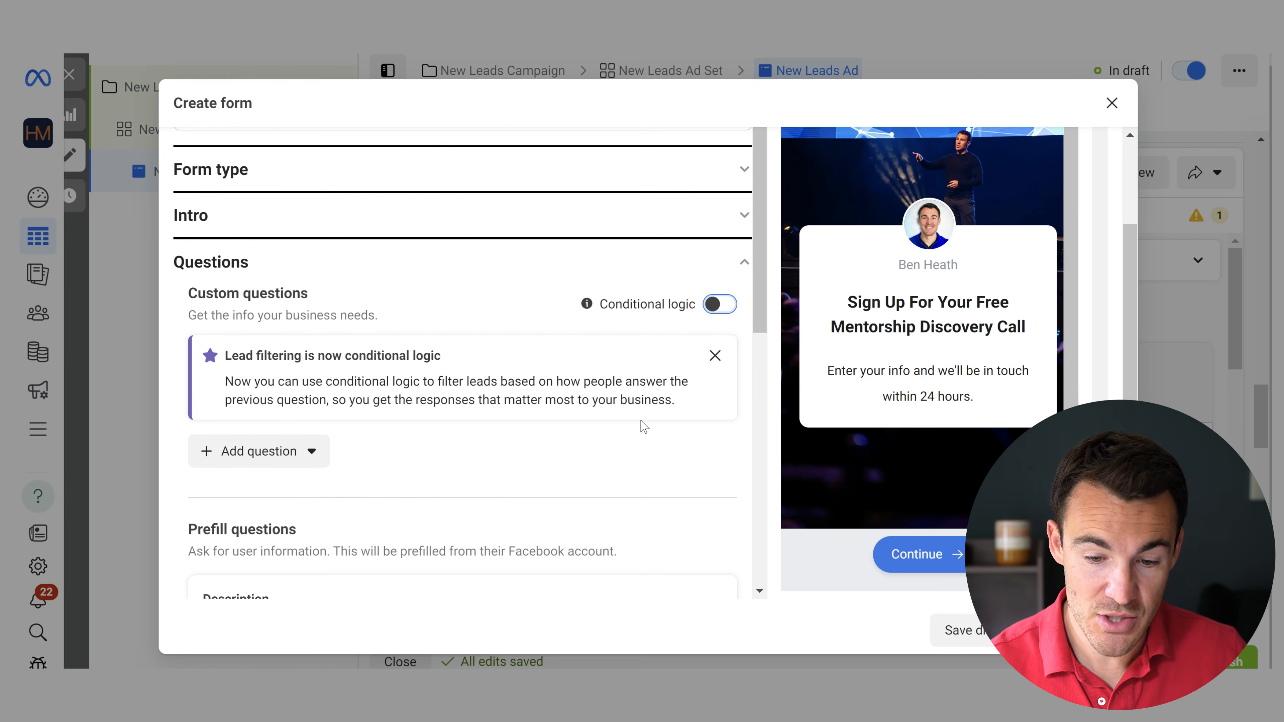
{"action": "left_click", "coordinate": [725, 307]}
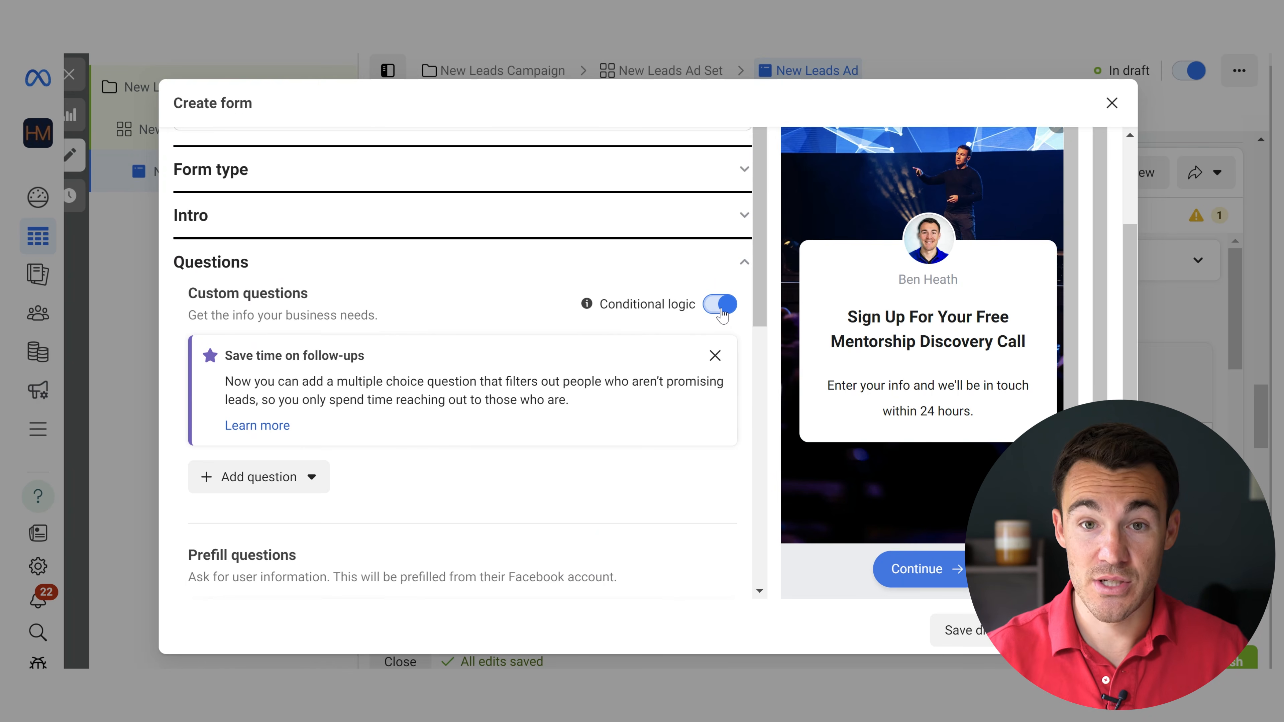
- Open the E1 end page for leads and examine its headline, description and additional action options
{"action": "scroll", "coordinate": [441, 310], "scroll_direction": "down", "scroll_amount": 2}
{"action": "scroll", "coordinate": [440, 309], "scroll_direction": "down", "scroll_amount": 10}
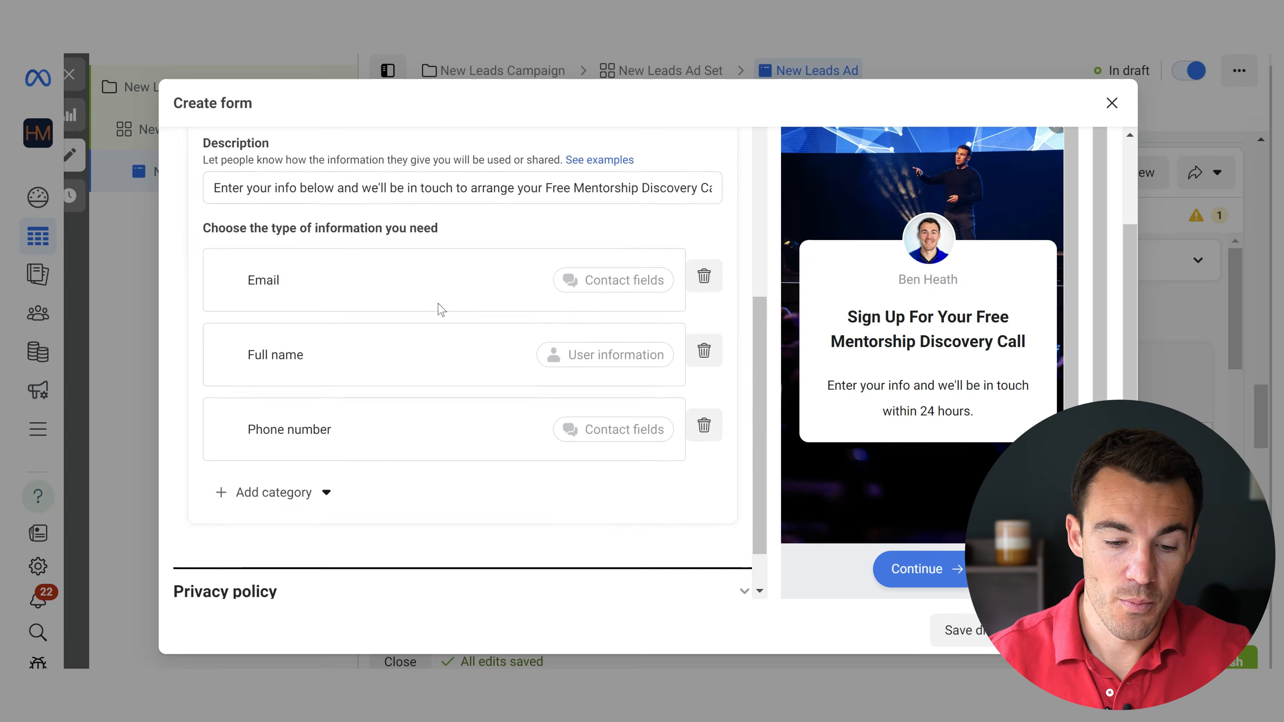
{"action": "left_click", "coordinate": [227, 582]}
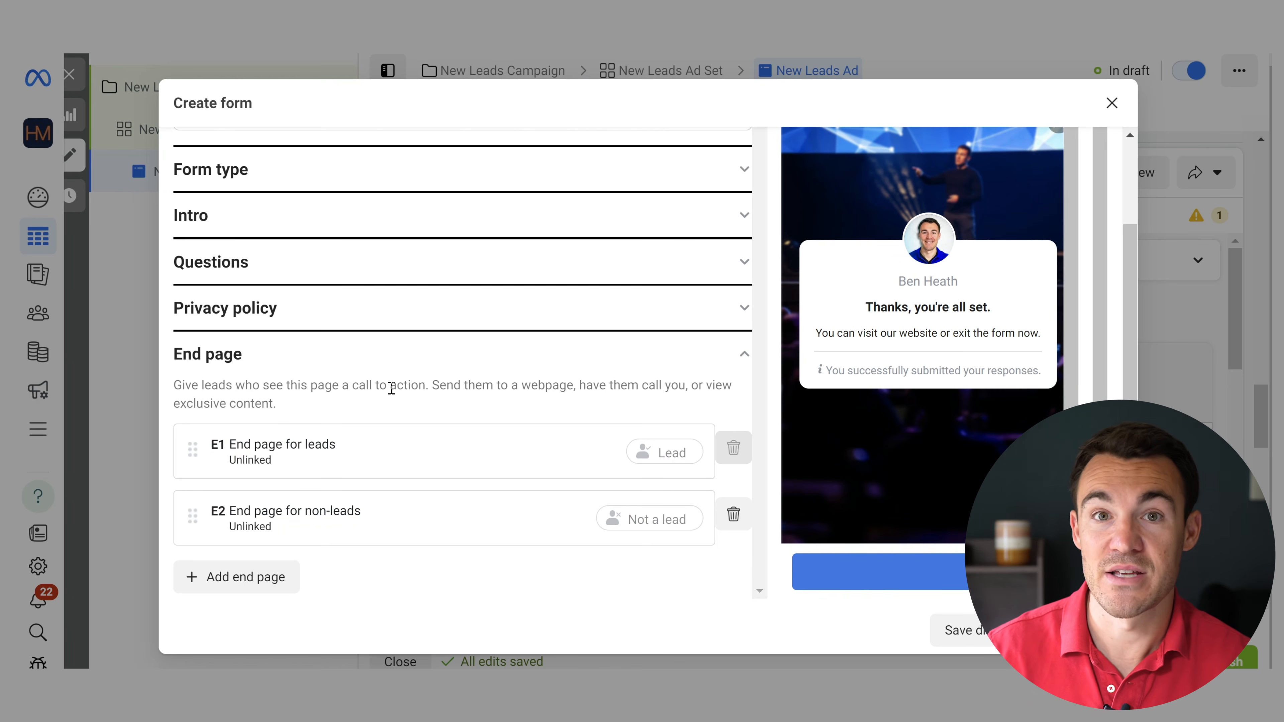
{"action": "left_click", "coordinate": [306, 447]}
{"action": "scroll", "coordinate": [471, 452], "scroll_direction": "down", "scroll_amount": 2}
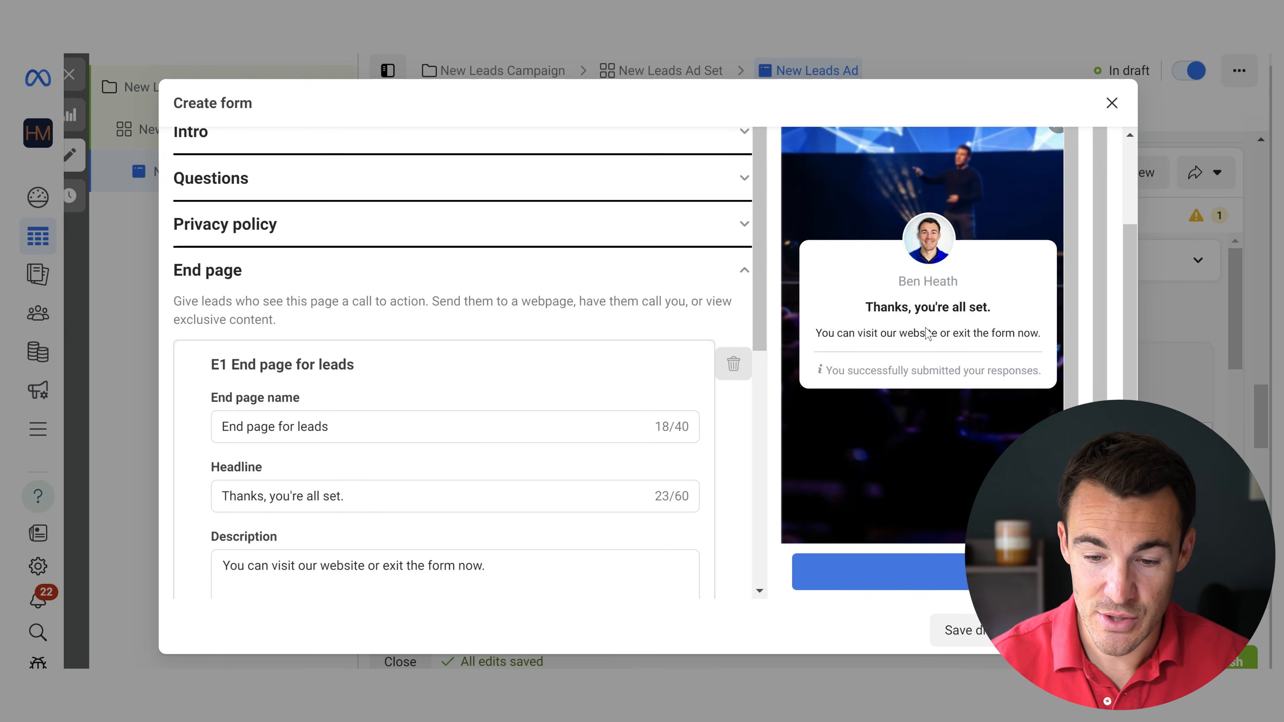
{"action": "scroll", "coordinate": [506, 353], "scroll_direction": "down", "scroll_amount": 1}
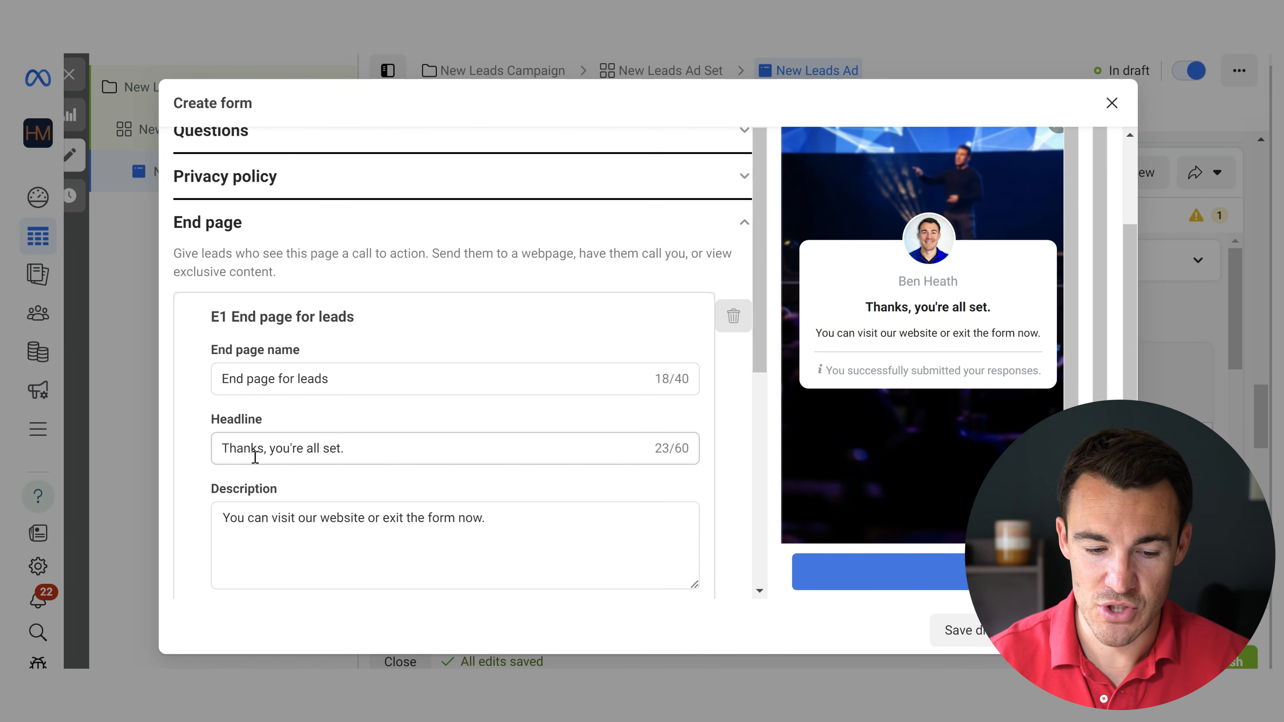
{"action": "scroll", "coordinate": [416, 536], "scroll_direction": "down", "scroll_amount": 2}
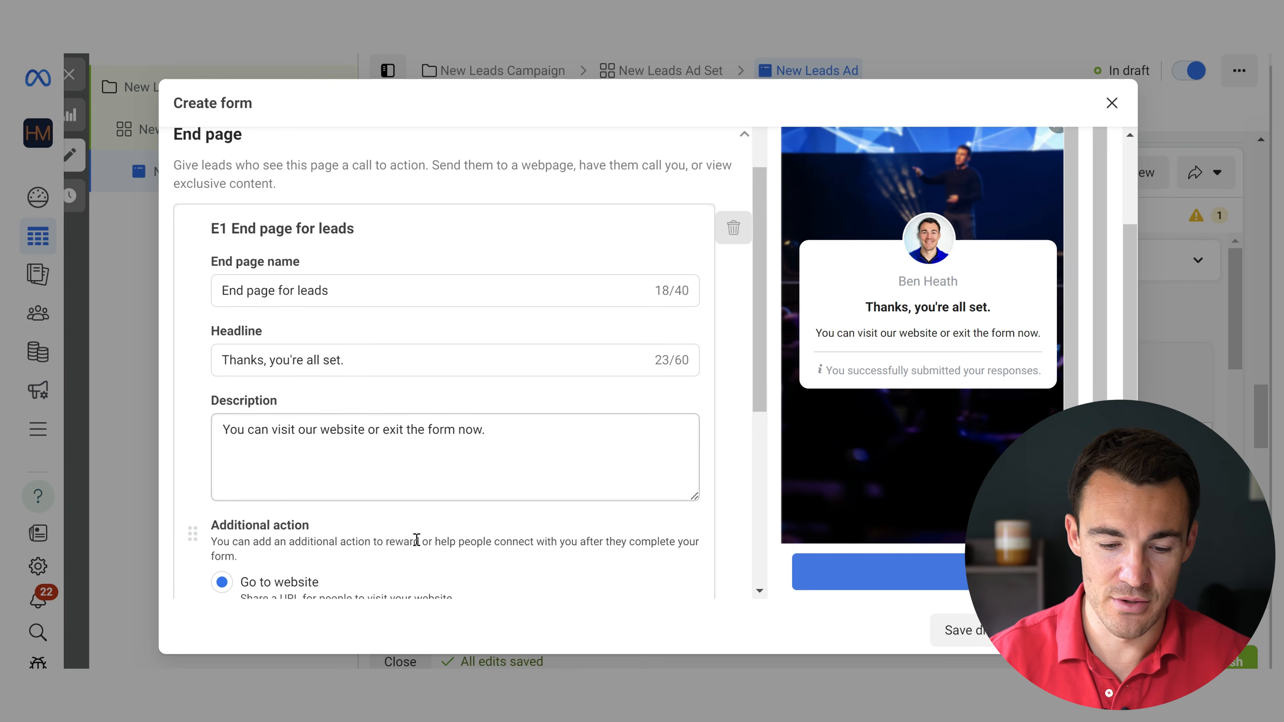
{"action": "scroll", "coordinate": [416, 545], "scroll_direction": "down", "scroll_amount": 1}
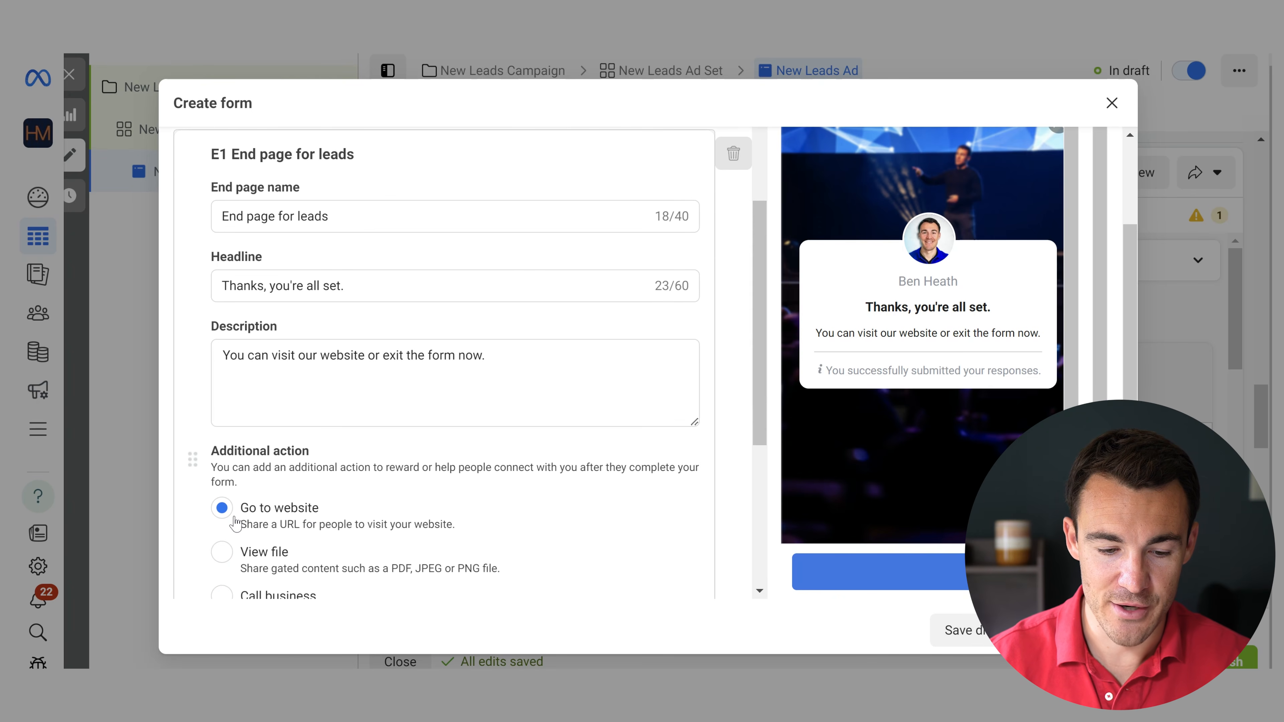
{"action": "scroll", "coordinate": [467, 505], "scroll_direction": "down", "scroll_amount": 2}
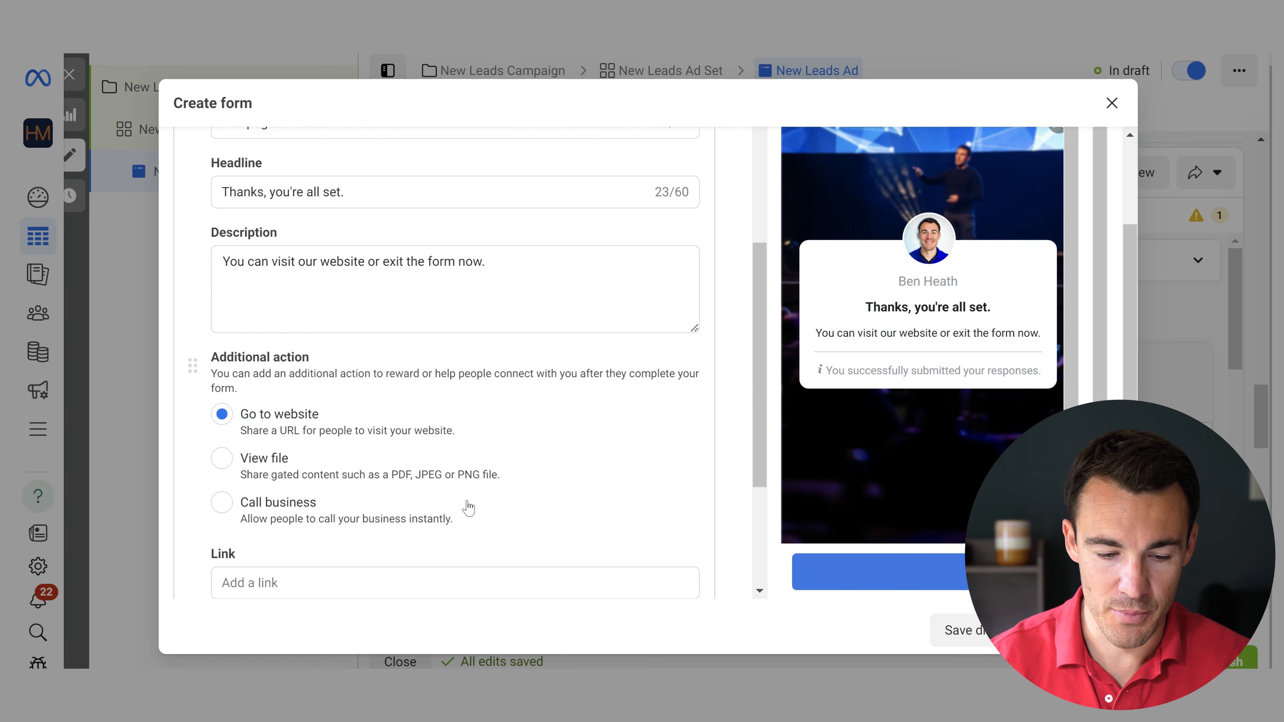
- Open the E2 end page for non-leads and examine its headline and description
{"action": "scroll", "coordinate": [519, 426], "scroll_direction": "up", "scroll_amount": 4}
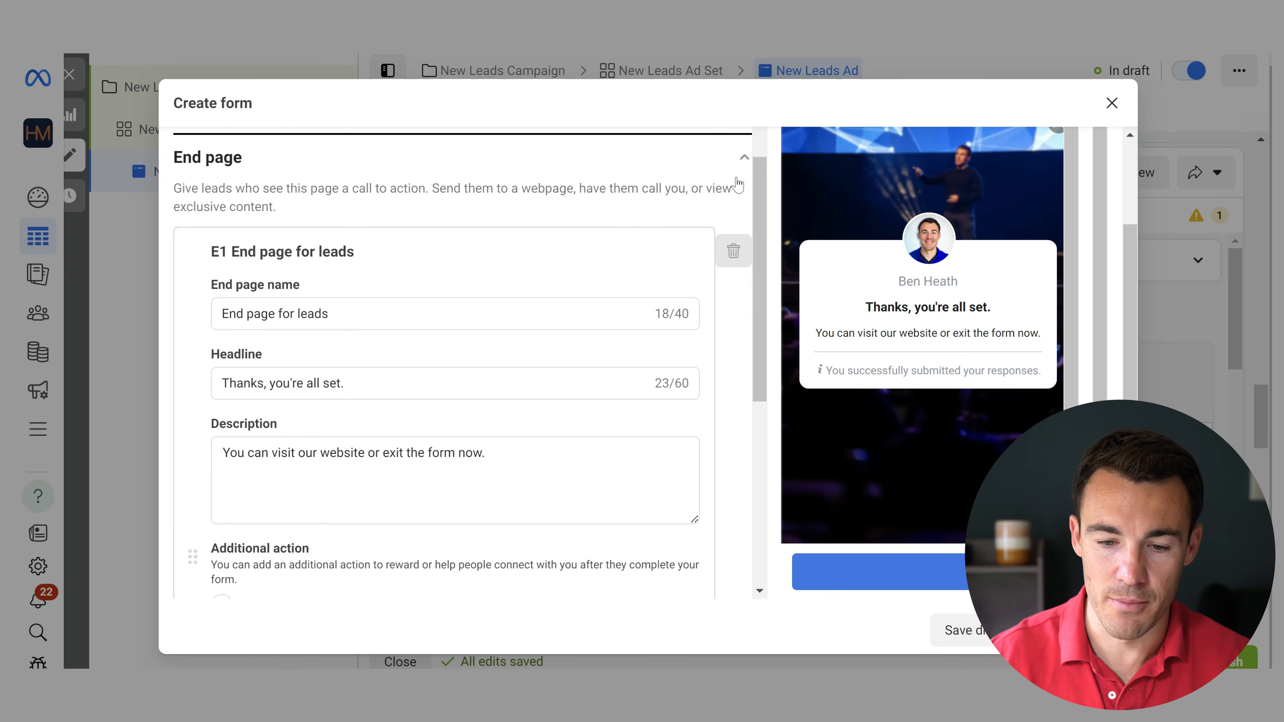
{"action": "left_click", "coordinate": [743, 157]}
{"action": "left_click", "coordinate": [324, 349]}
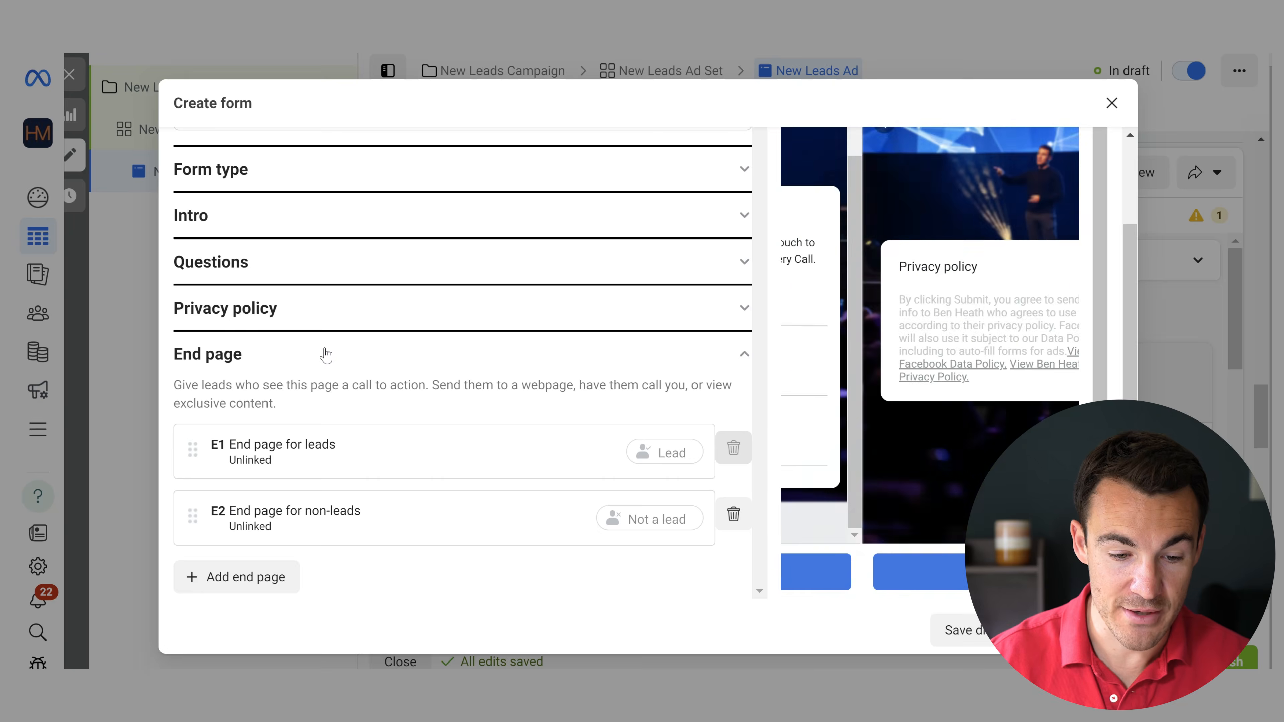
{"action": "left_click", "coordinate": [292, 513]}
{"action": "scroll", "coordinate": [385, 481], "scroll_direction": "down", "scroll_amount": 4}
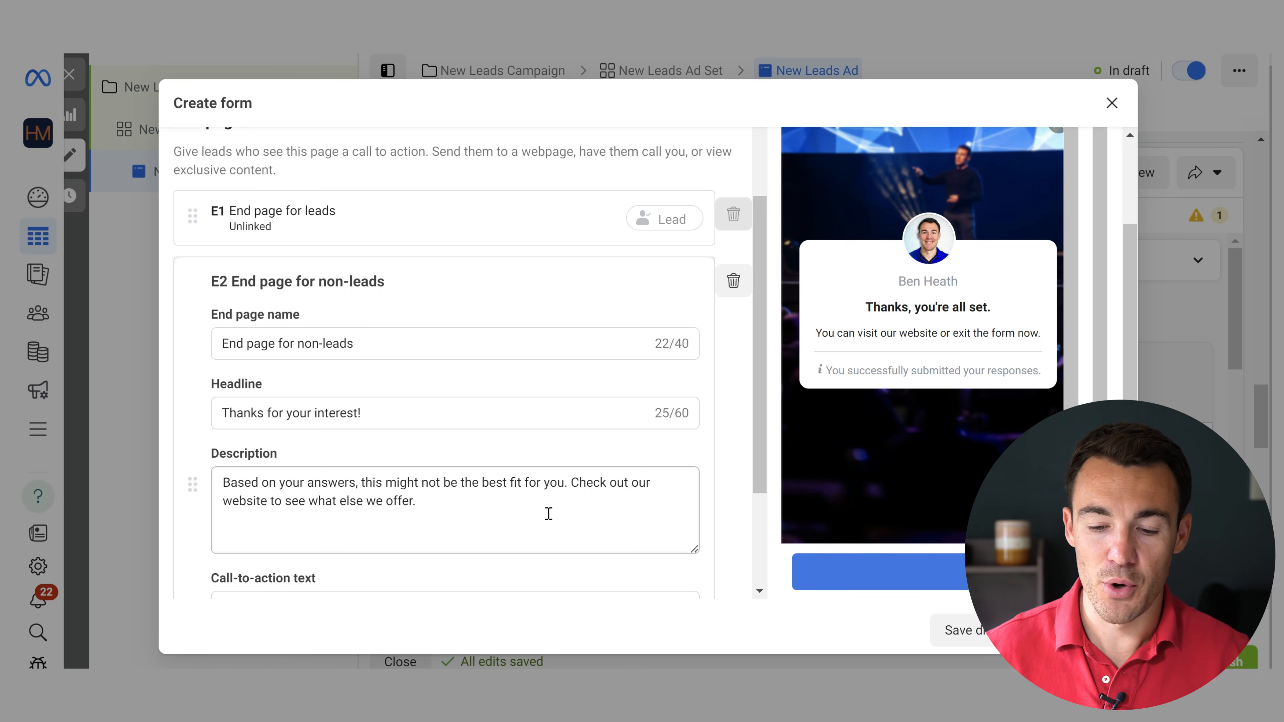
{"action": "scroll", "coordinate": [549, 513], "scroll_direction": "up", "scroll_amount": 5}
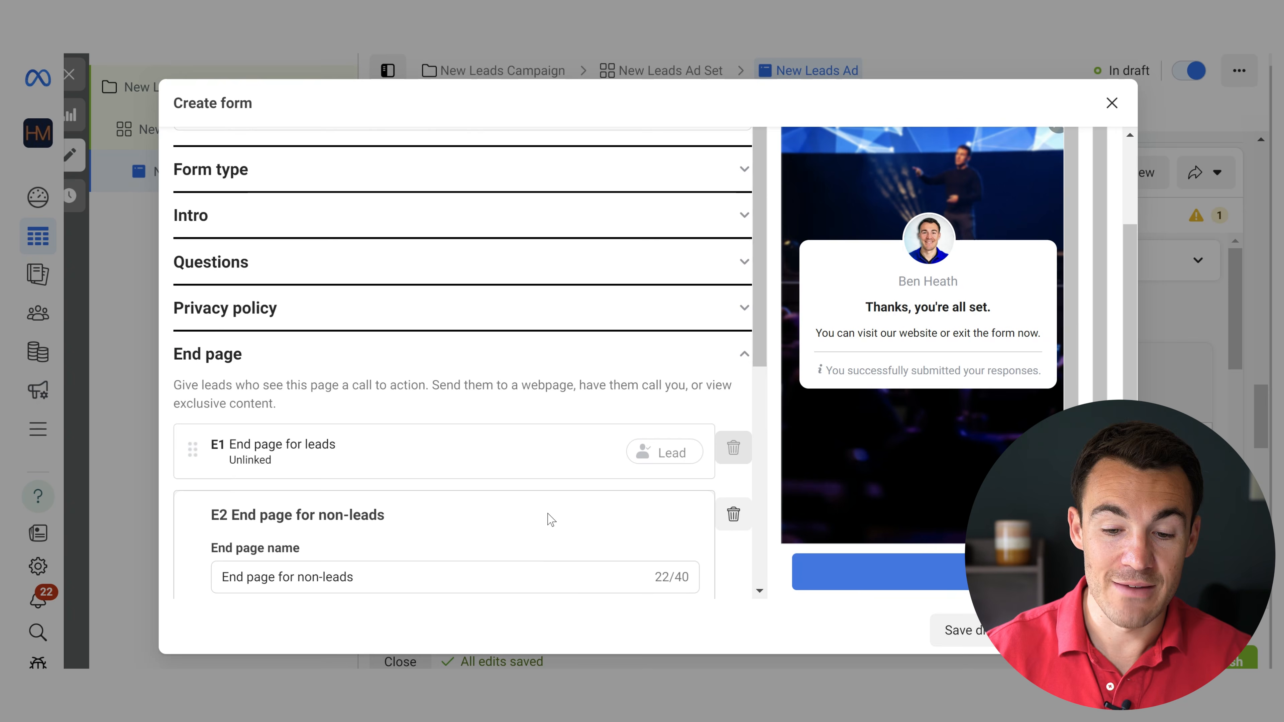
{"action": "left_click", "coordinate": [741, 356]}
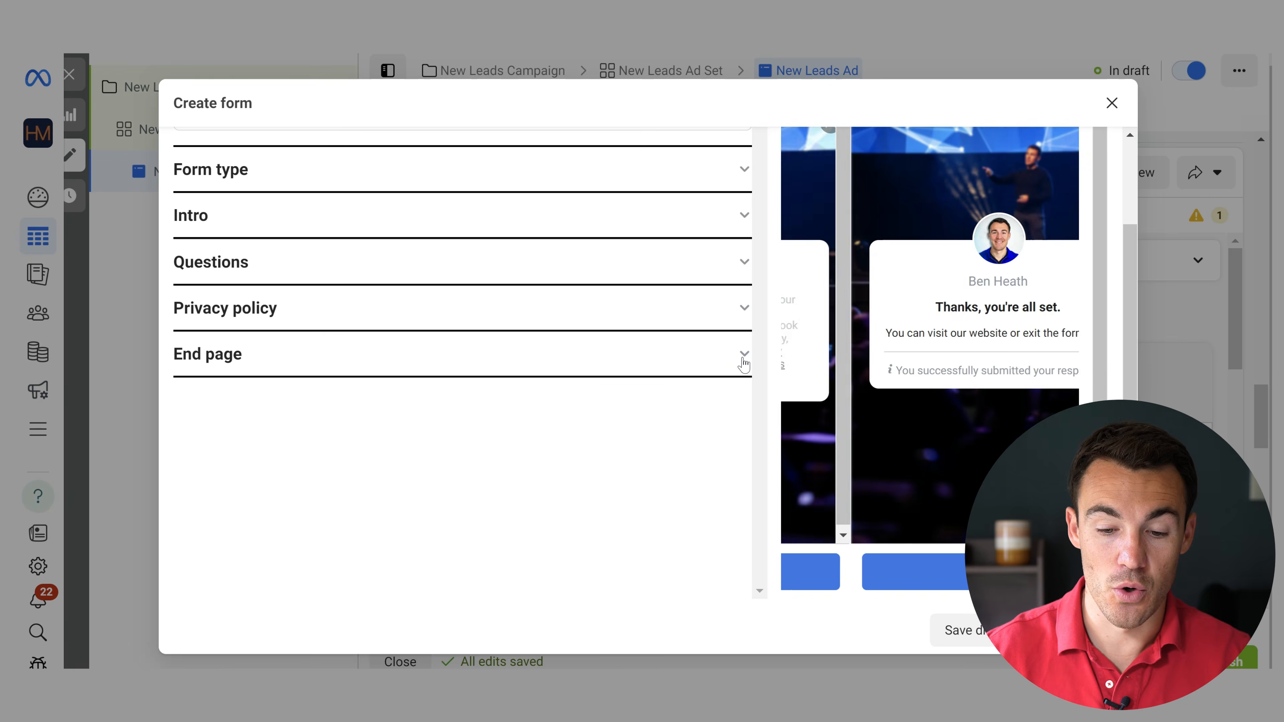
- Turn off conditional logic for the form's custom questions
{"action": "scroll", "coordinate": [567, 404], "scroll_direction": "up", "scroll_amount": 3}
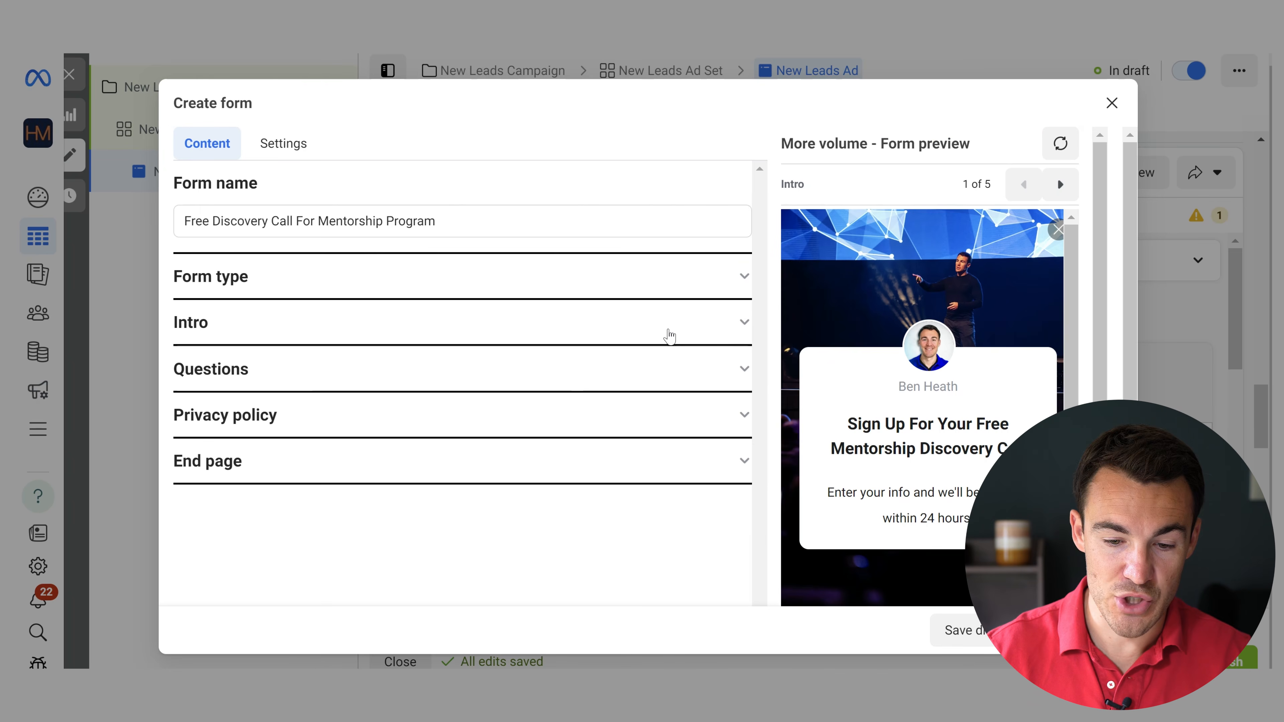
{"action": "left_click", "coordinate": [741, 375]}
{"action": "left_click", "coordinate": [720, 411]}
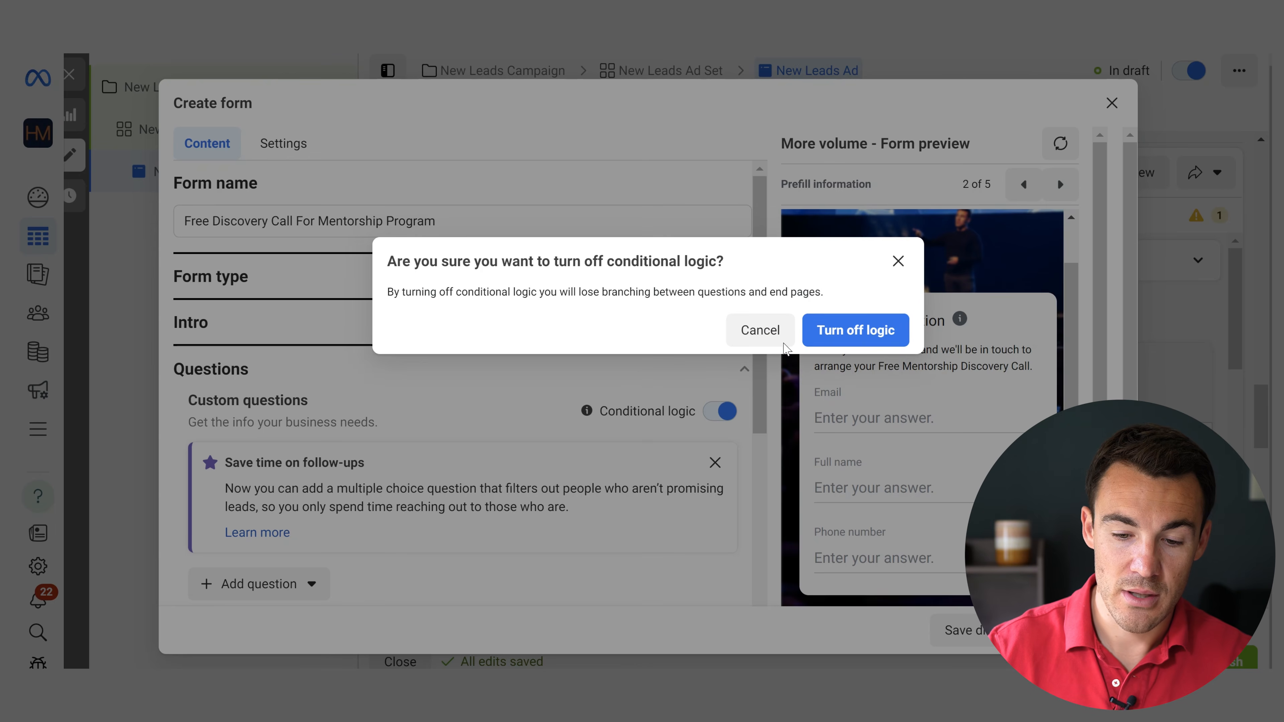
{"action": "left_click", "coordinate": [854, 332]}
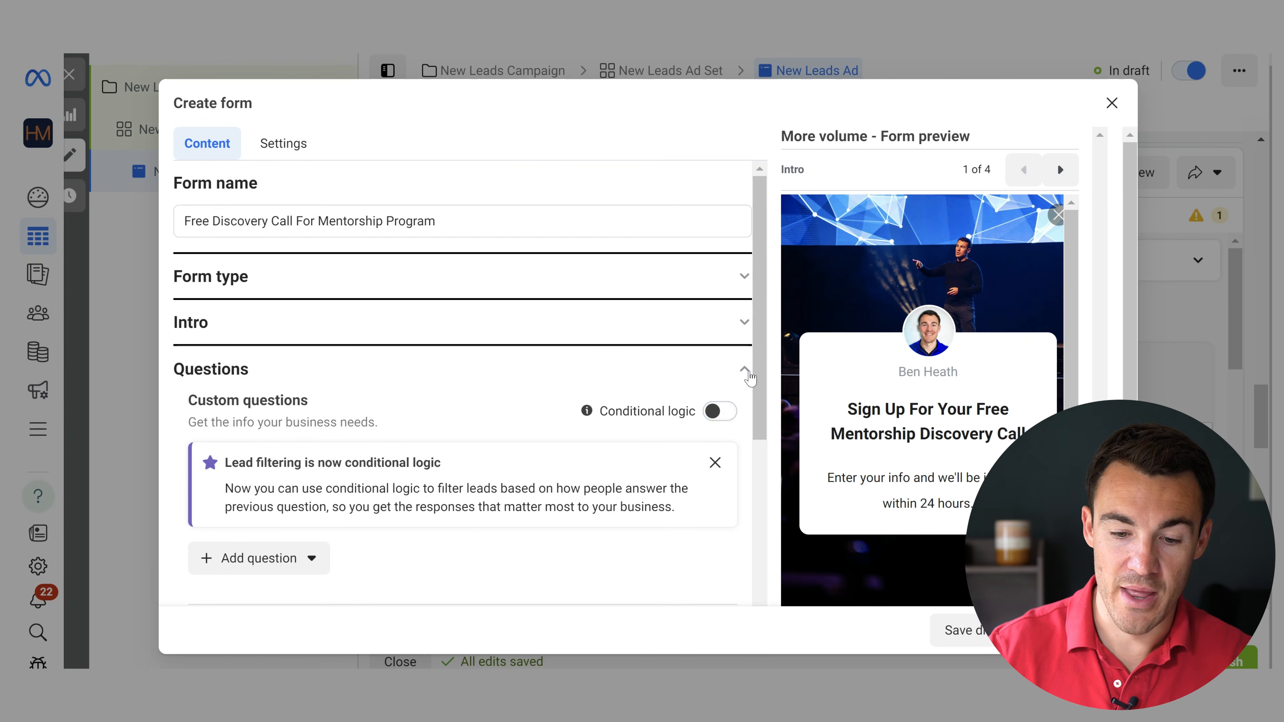
{"action": "left_click", "coordinate": [745, 372]}
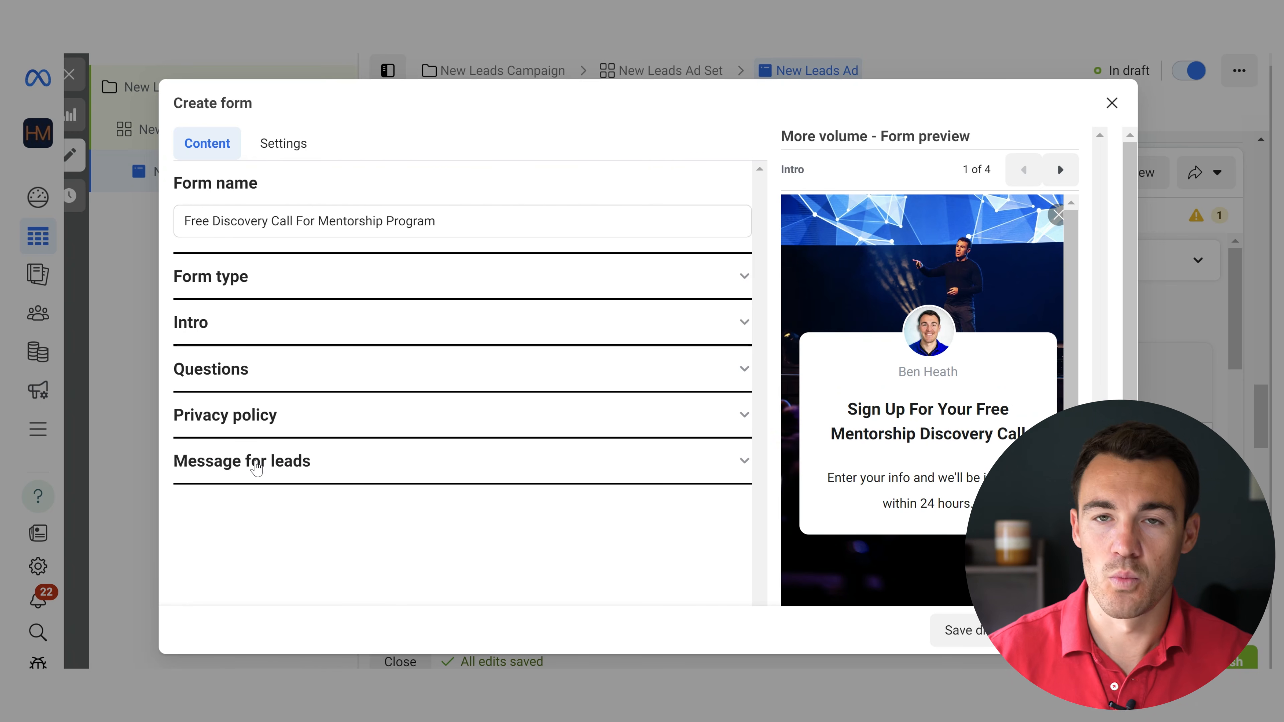
- Set the form's privacy policy link to heathmedia.co.uk/privacy-policy
{"action": "left_click", "coordinate": [741, 415]}
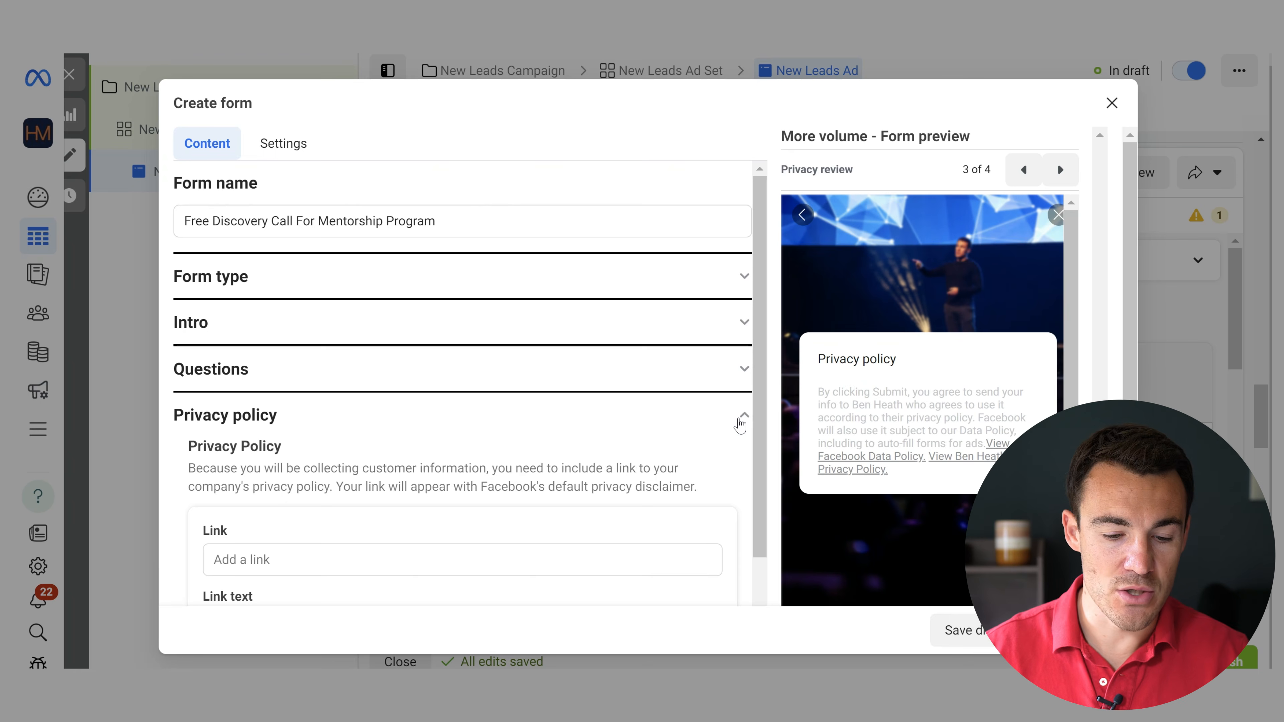
{"action": "scroll", "coordinate": [498, 307], "scroll_direction": "down", "scroll_amount": 2}
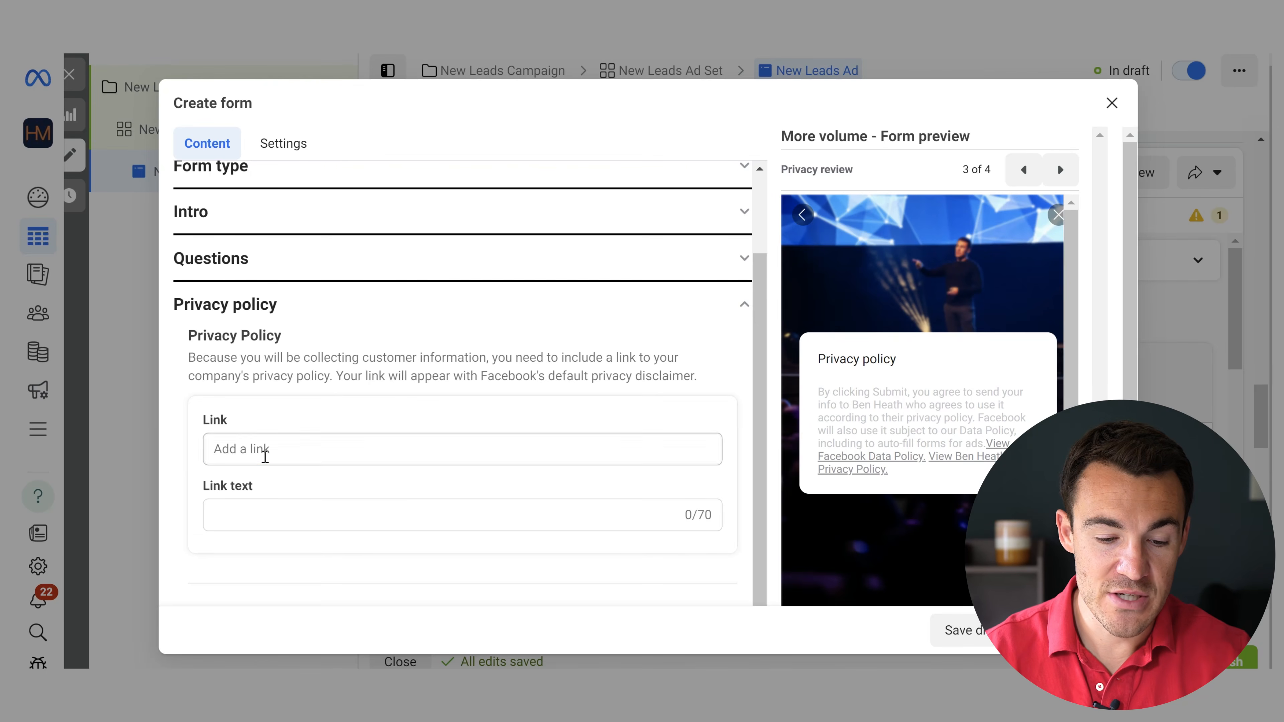
{"action": "left_click", "coordinate": [265, 453]}
{"action": "type", "text": "heathmedia.co.uk"}
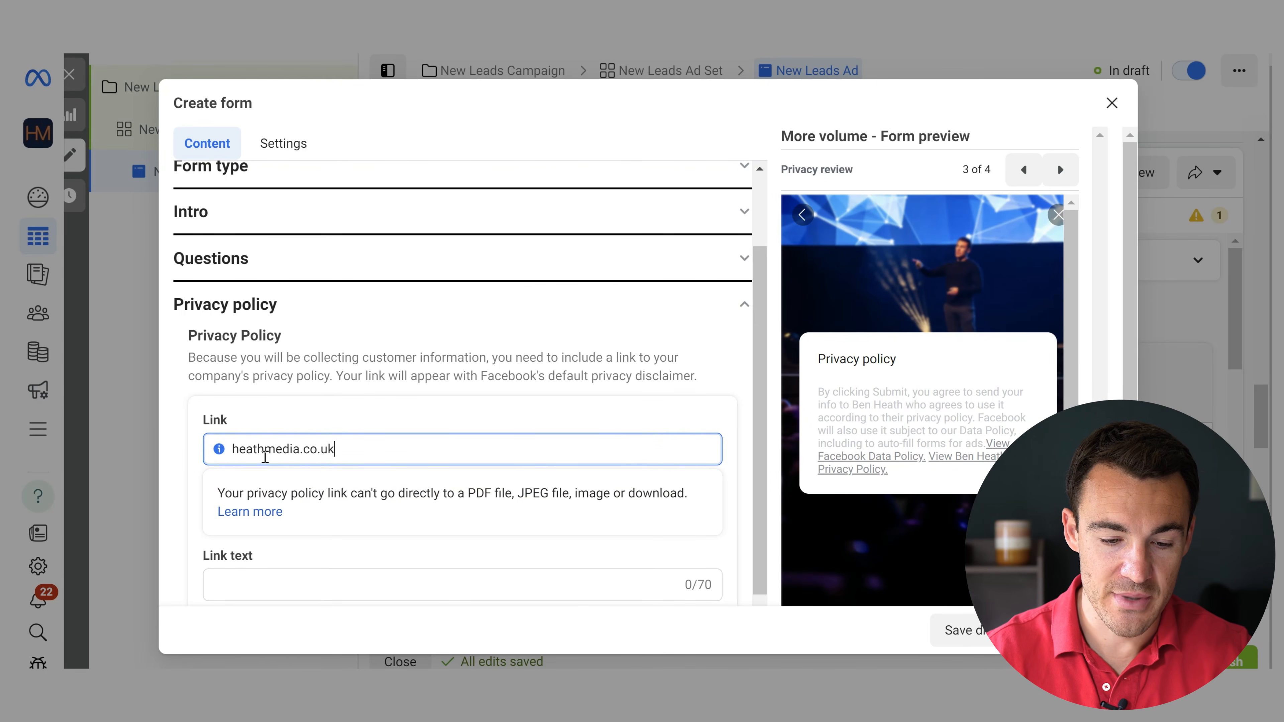
{"action": "type", "text": "/privac"}
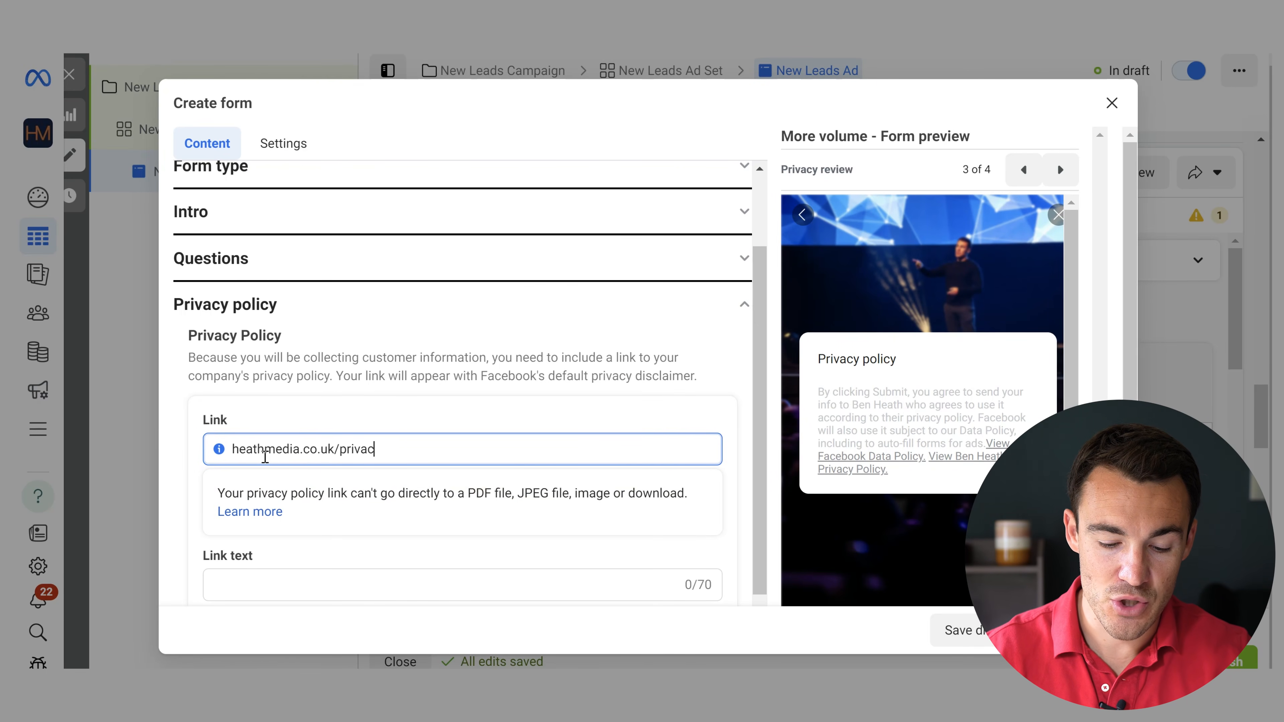
{"action": "type", "text": "y-policy"}
{"action": "left_click", "coordinate": [441, 399]}
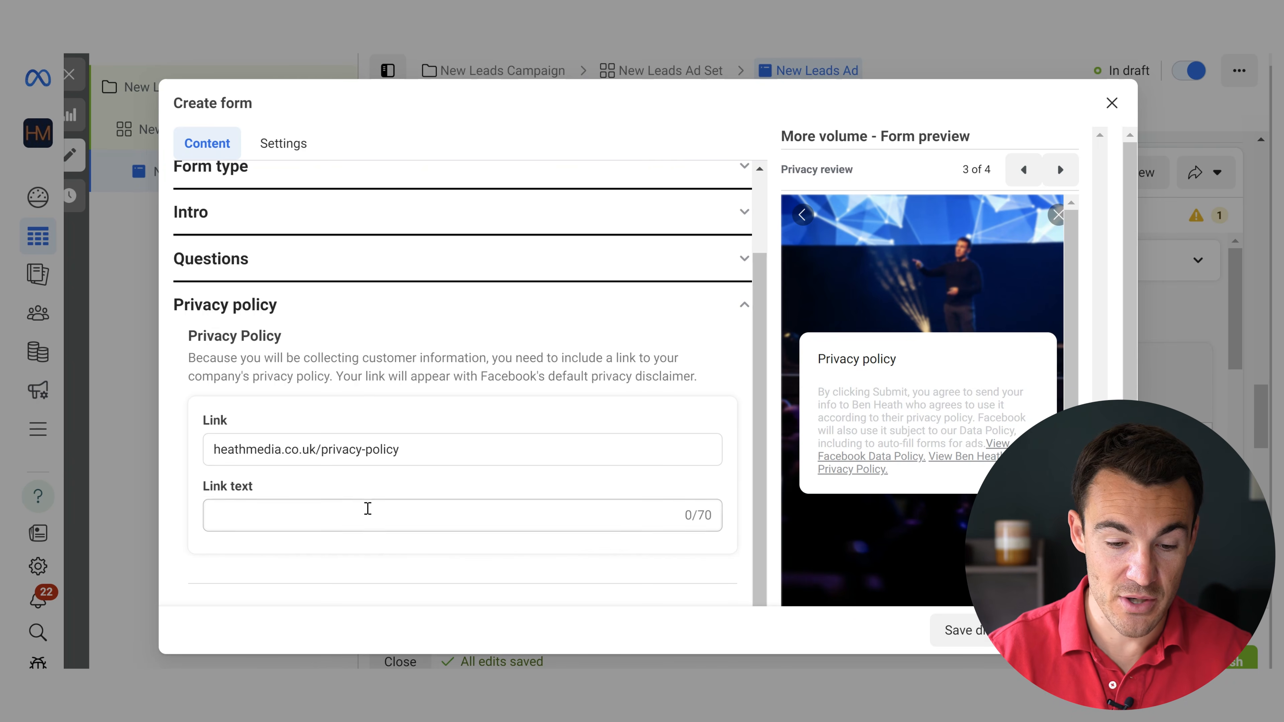
- Set the privacy policy link text to "Heath Media's Privacy Policy"
{"action": "left_click", "coordinate": [328, 520]}
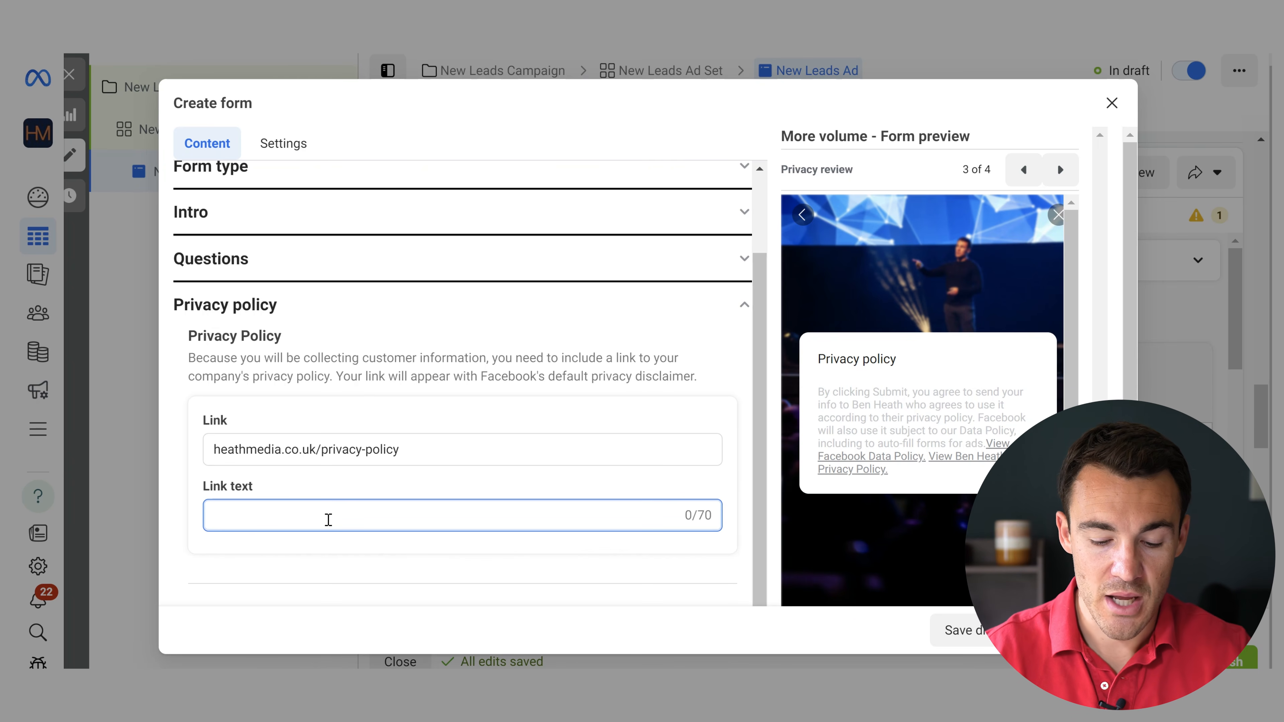
{"action": "type", "text": "Heath Medi"}
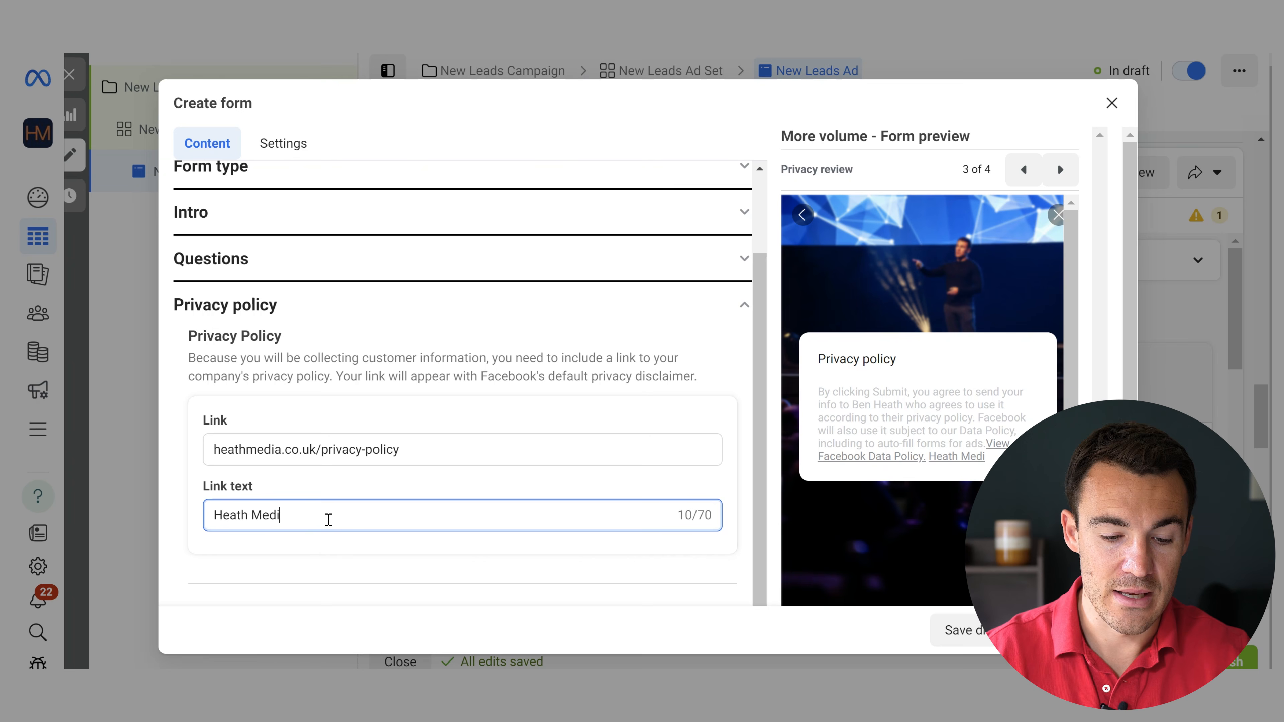
{"action": "type", "text": "a's P"}
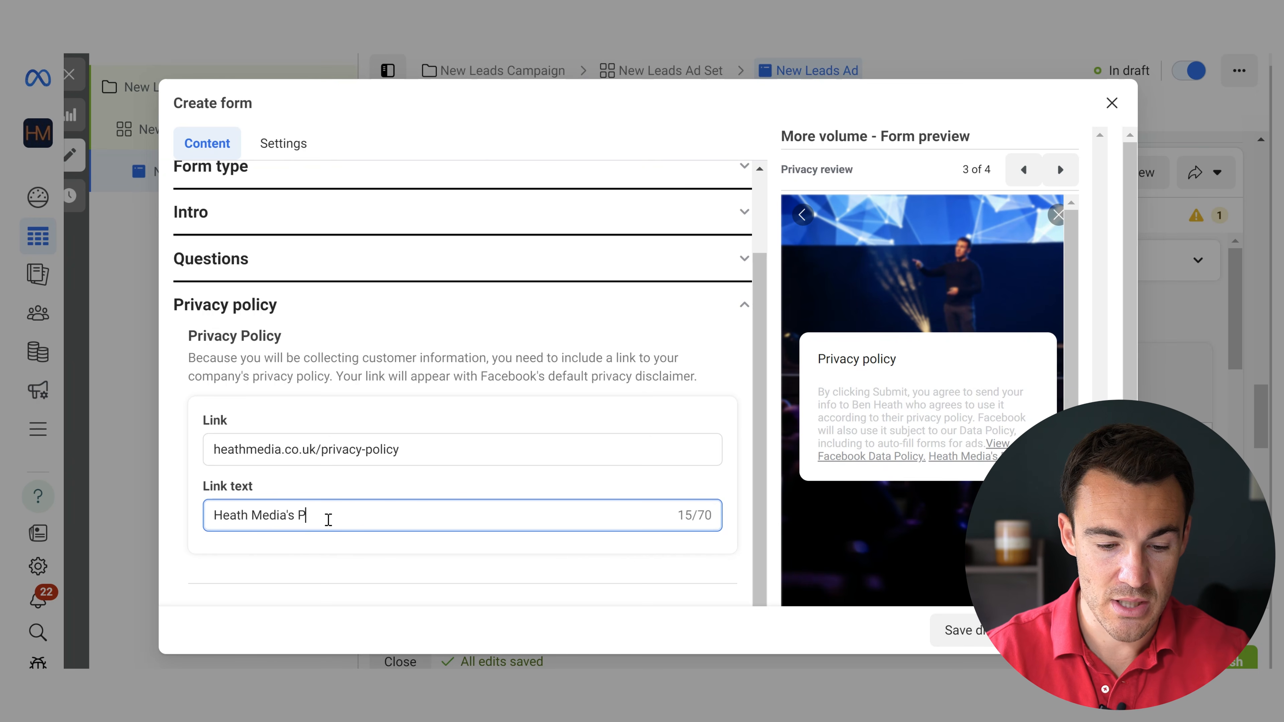
{"action": "type", "text": "rivacy P"}
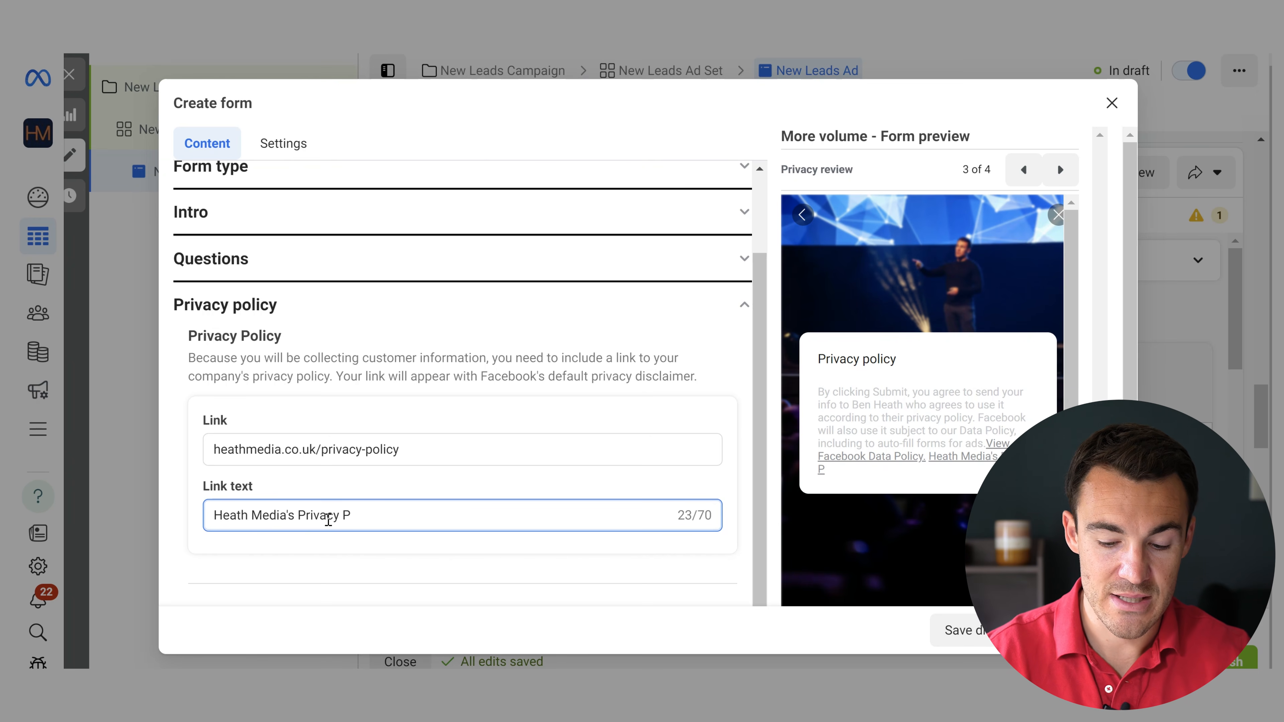
{"action": "type", "text": "olicy"}
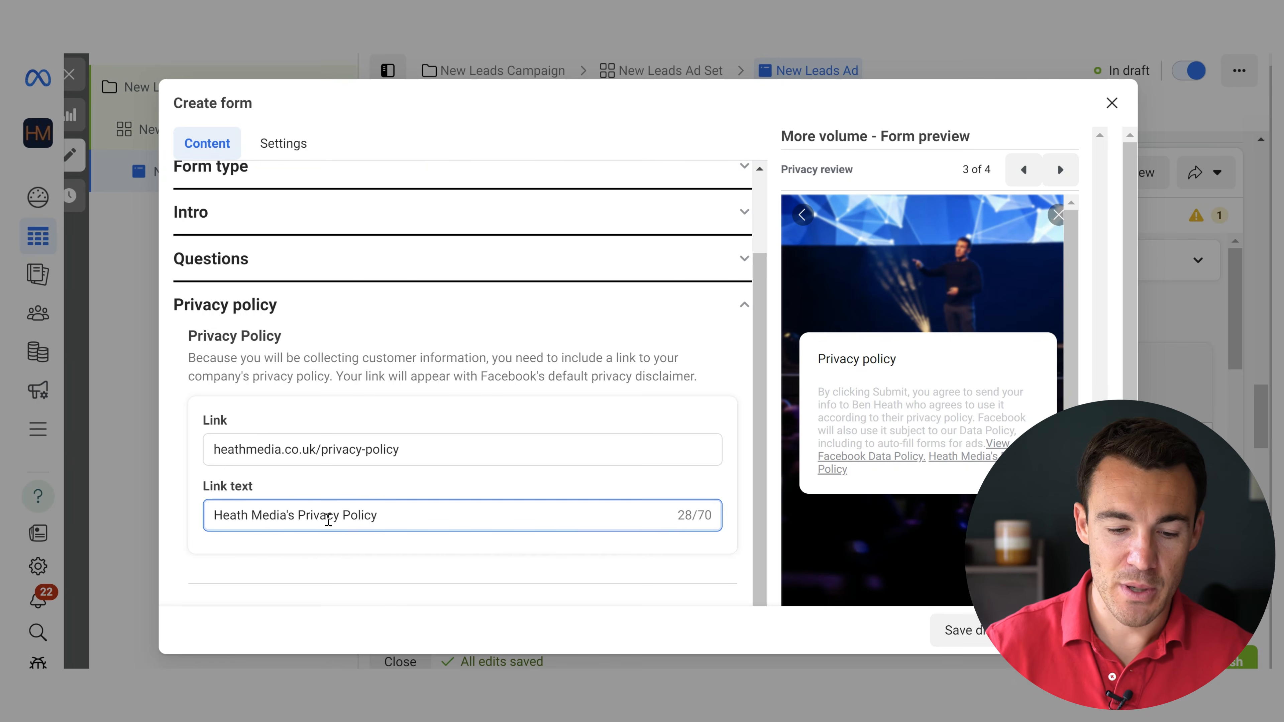
{"action": "scroll", "coordinate": [539, 453], "scroll_direction": "down", "scroll_amount": 4}
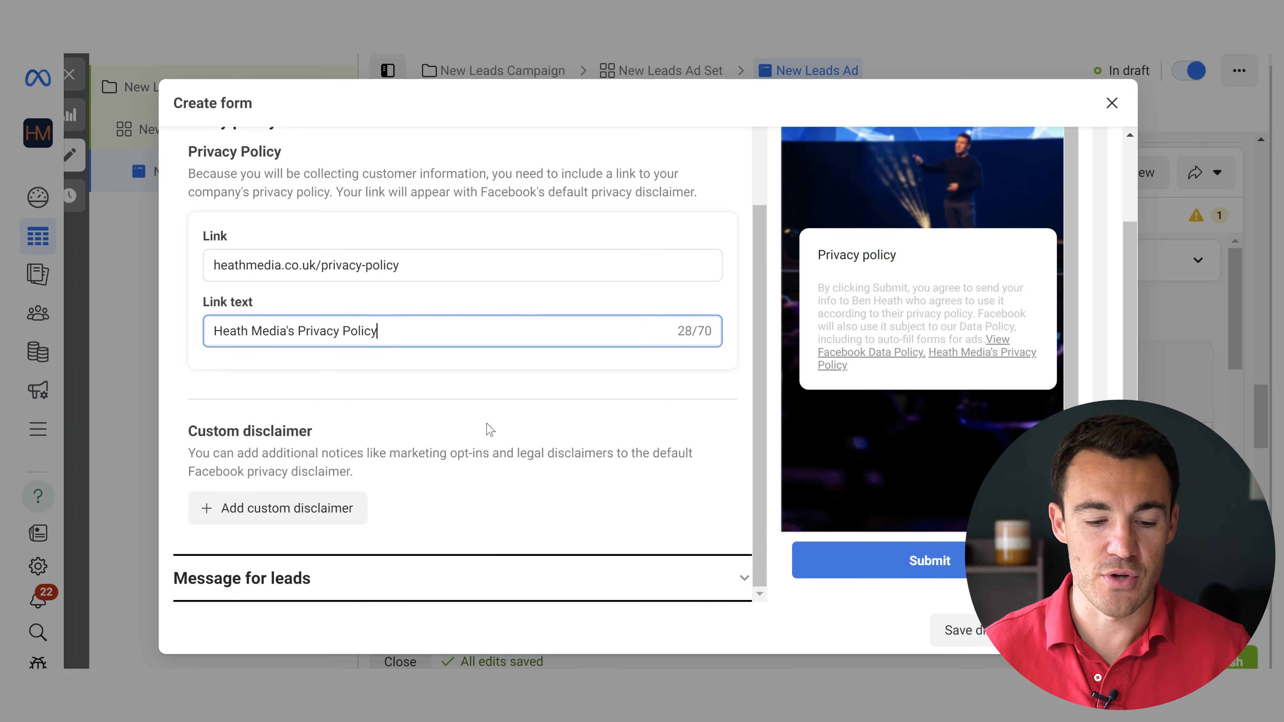
- Set the message description to "We’ll be in touch within 24 hours to arrange your free Mentorship Discovery call, please keep an eye out for our call 😊"
{"action": "scroll", "coordinate": [594, 453], "scroll_direction": "down", "scroll_amount": 1}
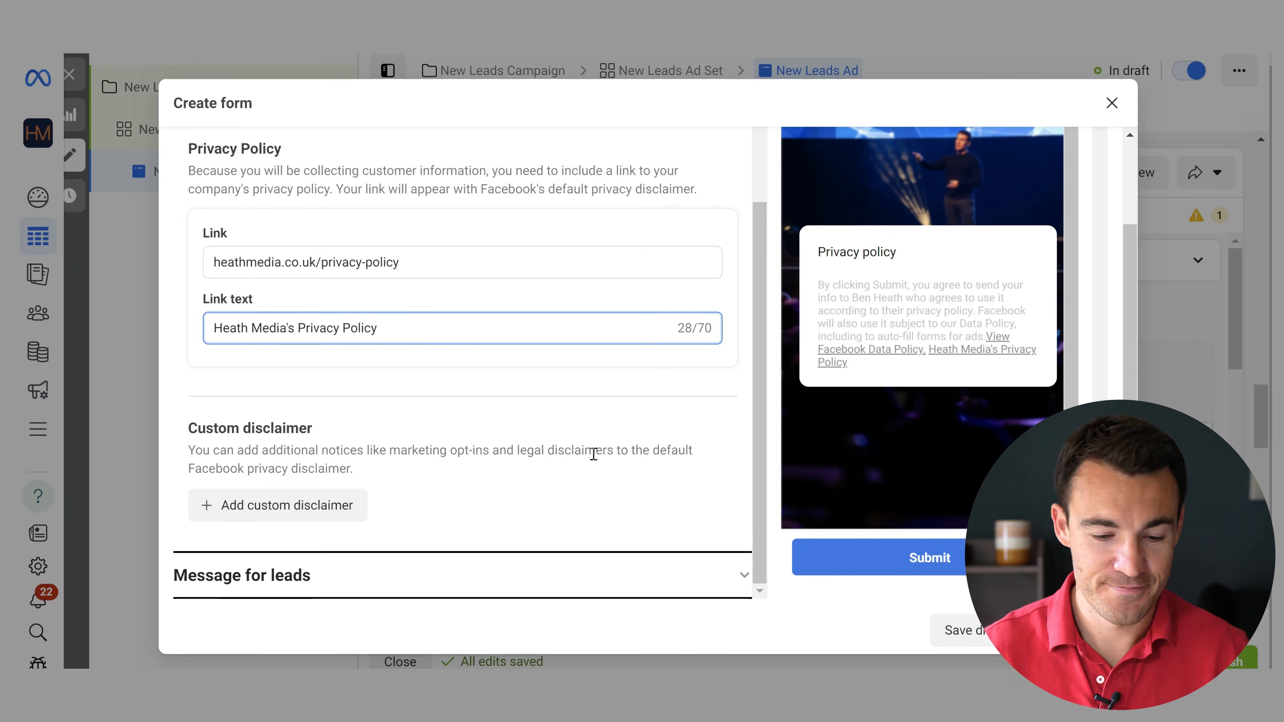
{"action": "left_click", "coordinate": [745, 579]}
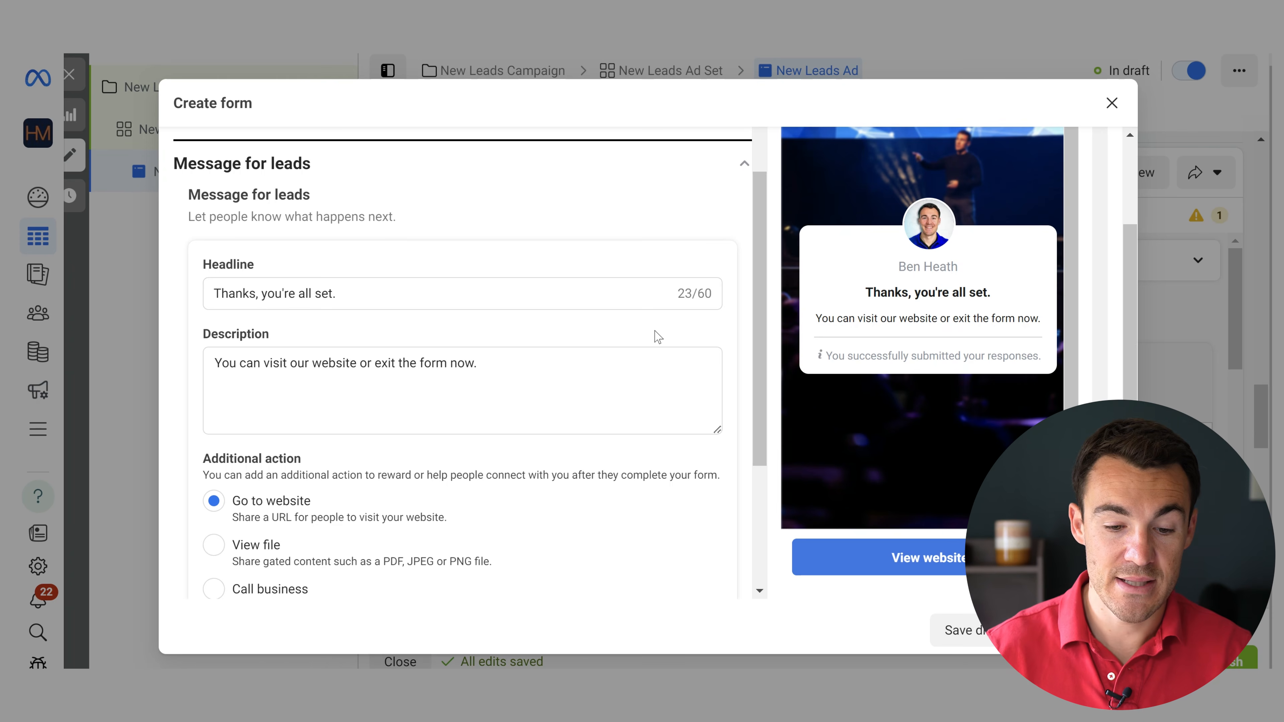
{"action": "triple_click", "coordinate": [436, 368]}
{"action": "left_click", "coordinate": [485, 365]}
{"action": "left_click_drag", "start_coordinate": [485, 366], "coordinate": [196, 361]}
{"action": "type", "text": "We’ll be in touch within 24 hours to arrange your free Mentorship Discovery call, please keep an eye out for our call 😊"}
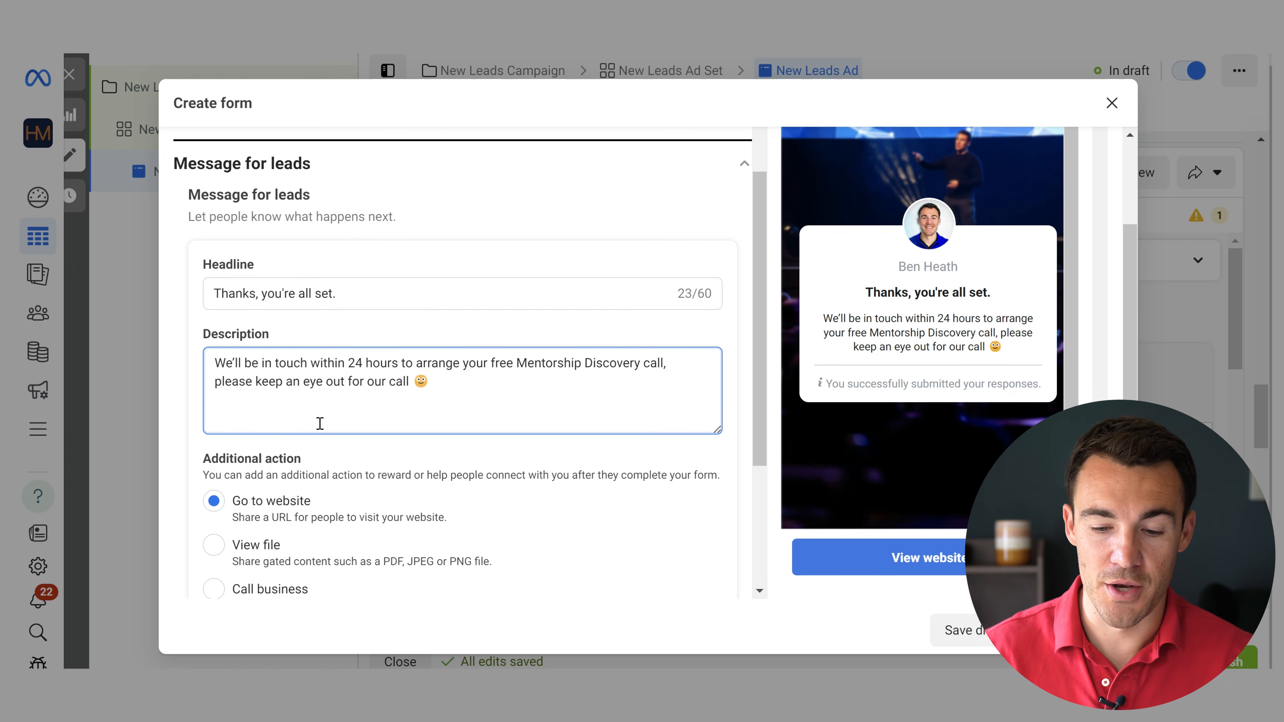
- Enter heathmedia.co.uk as the website link for the additional action in the message for leads
{"action": "scroll", "coordinate": [320, 423], "scroll_direction": "down", "scroll_amount": 1}
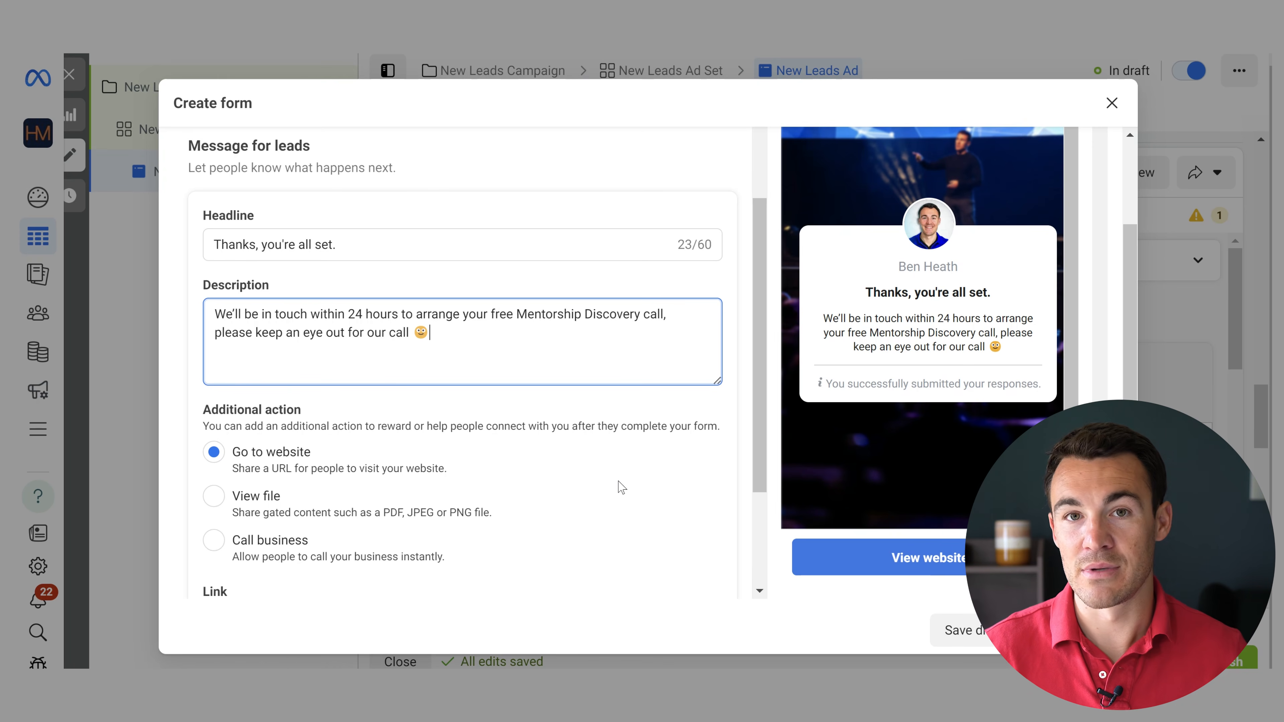
{"action": "scroll", "coordinate": [621, 485], "scroll_direction": "down", "scroll_amount": 3}
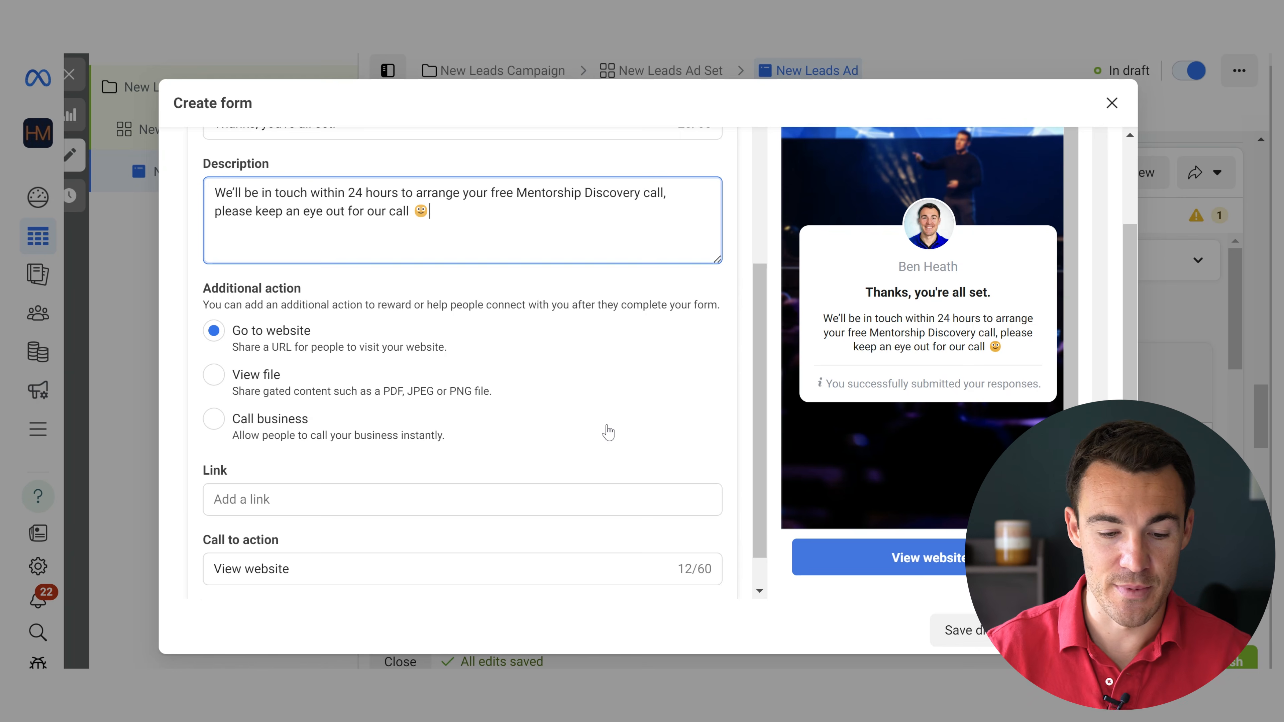
{"action": "left_click", "coordinate": [349, 506]}
{"action": "type", "text": "heathmedia.co.uk"}
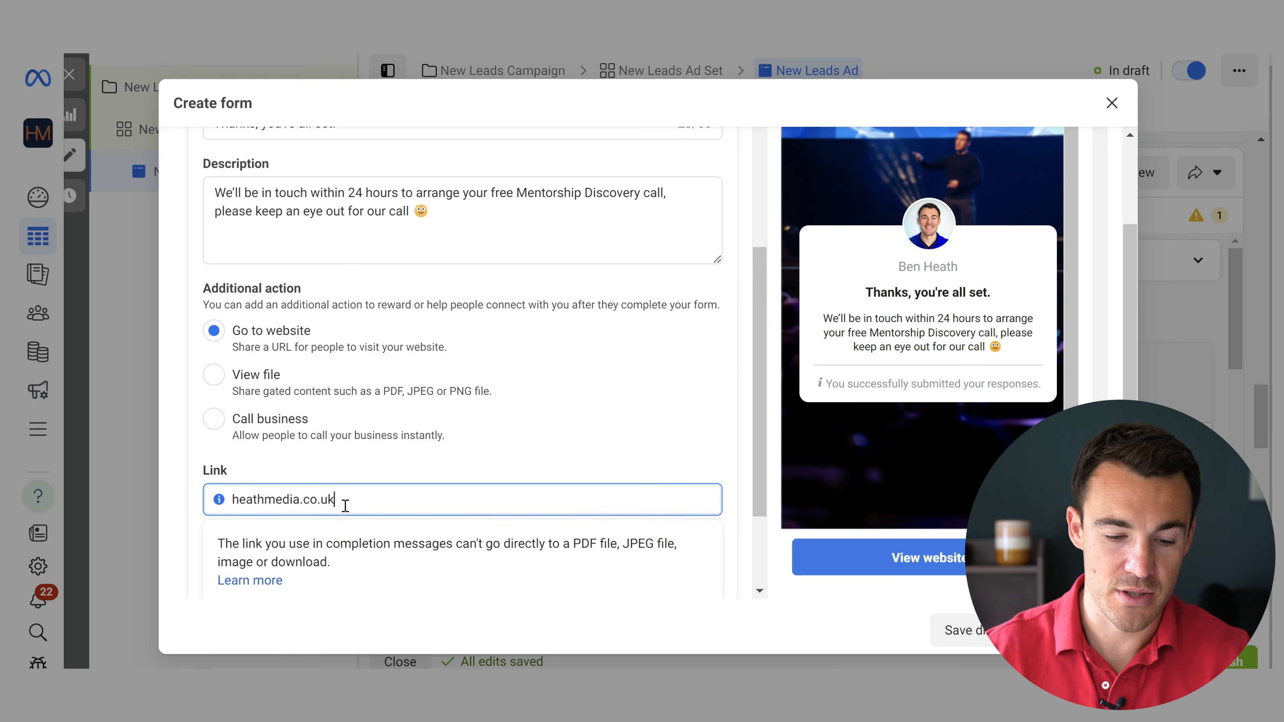
{"action": "left_click", "coordinate": [172, 485]}
{"action": "scroll", "coordinate": [440, 428], "scroll_direction": "down", "scroll_amount": 1}
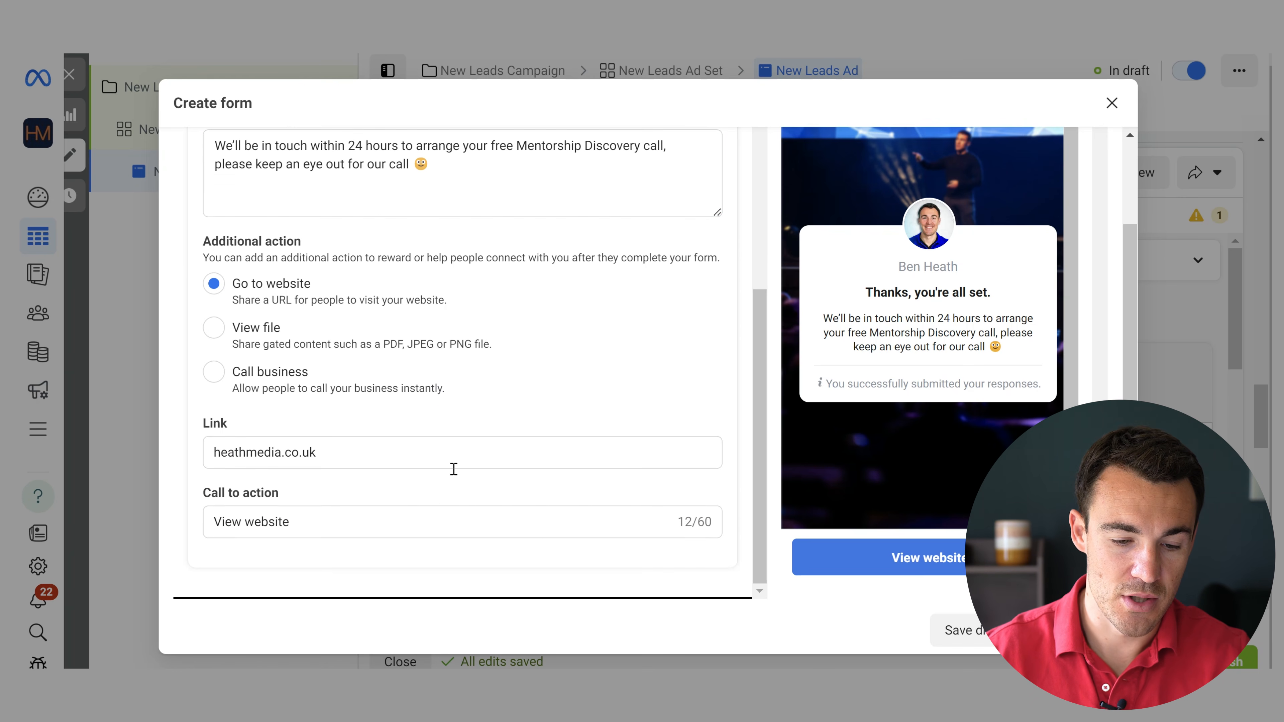
- Change the call to action text in the message for leads to "View portfolio"
{"action": "left_click", "coordinate": [349, 518]}
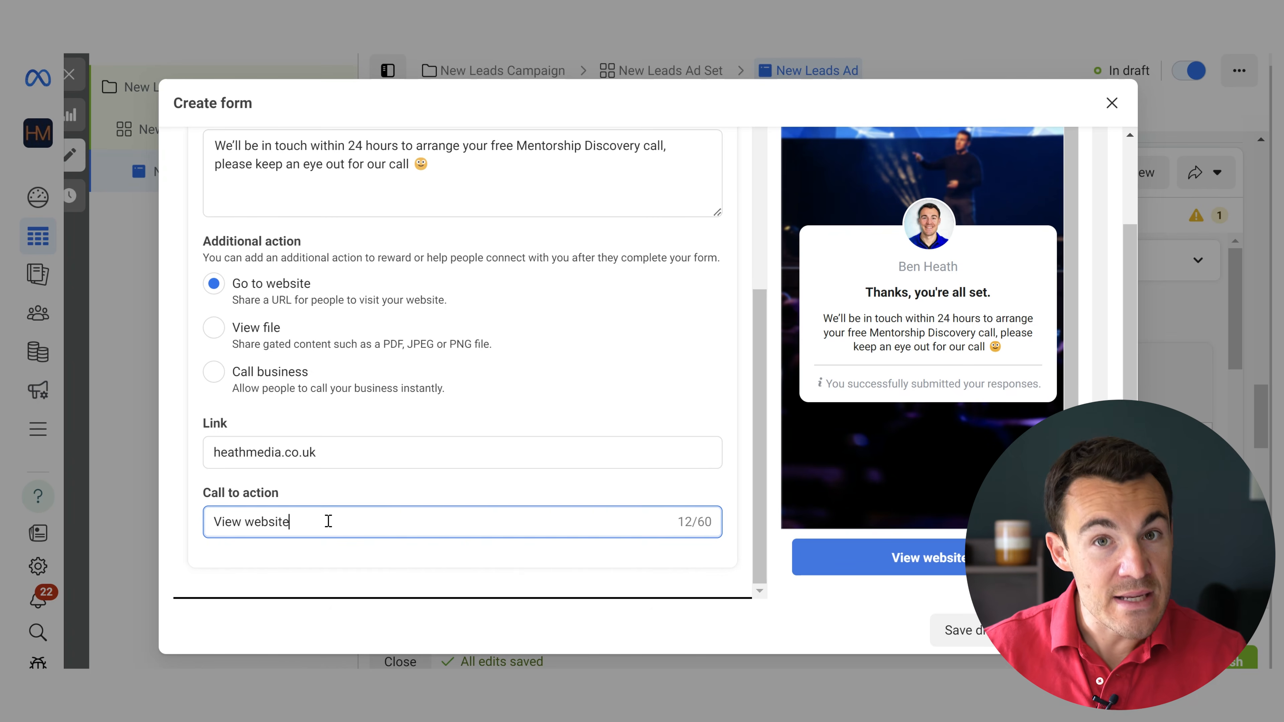
{"action": "key", "text": "BackSpace"}
{"action": "key", "text": "BackSpace"}
{"action": "key", "text": "BackSpace"}
{"action": "key", "text": "BackSpace"}
{"action": "key", "text": "BackSpace"}
{"action": "key", "text": "BackSpace"}
{"action": "key", "text": "BackSpace"}
{"action": "type", "text": "po"}
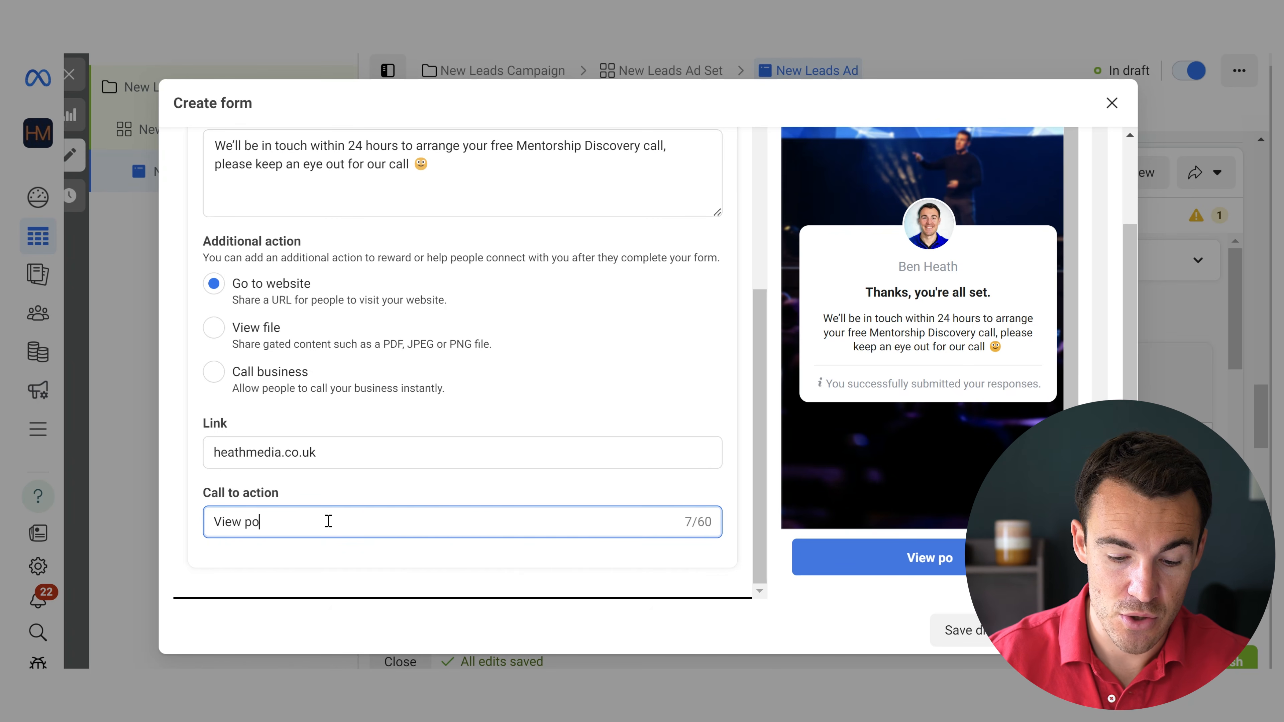
{"action": "type", "text": "rtfolio"}
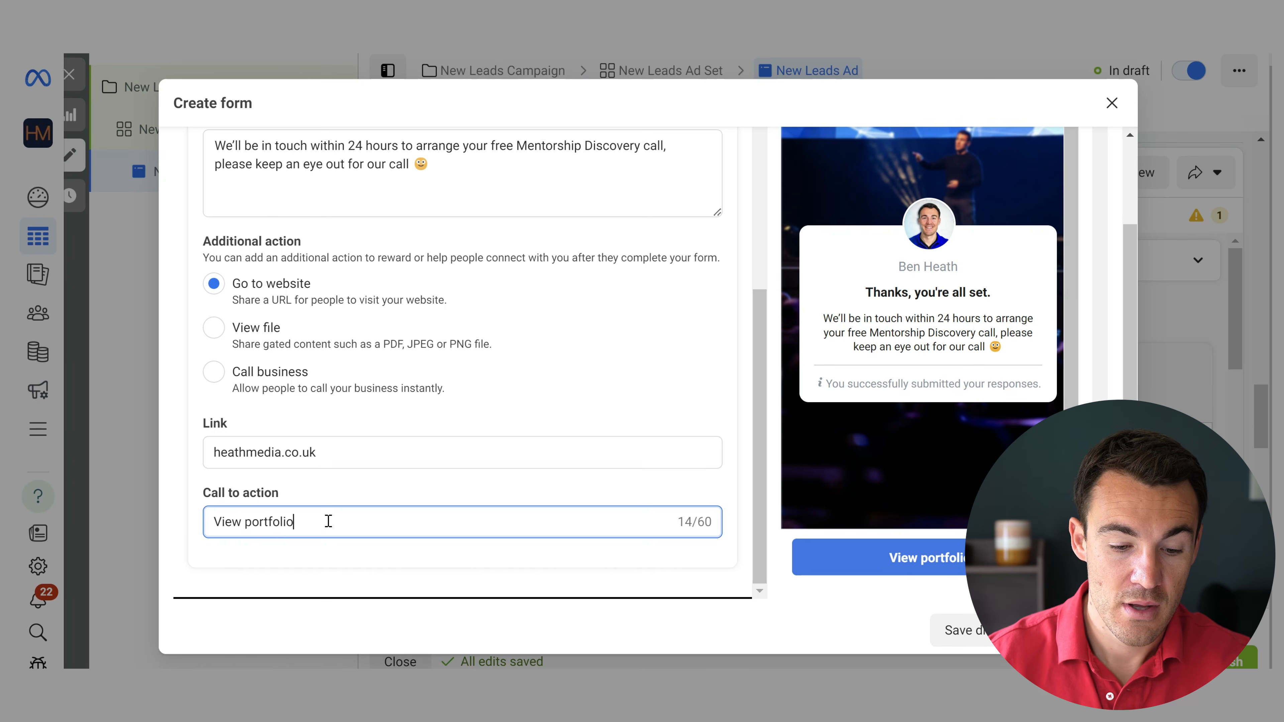
- Extend the website link in the message for leads to heathmedia.co.uk/portfolio
{"action": "left_click", "coordinate": [330, 448]}
{"action": "type", "text": "/"}
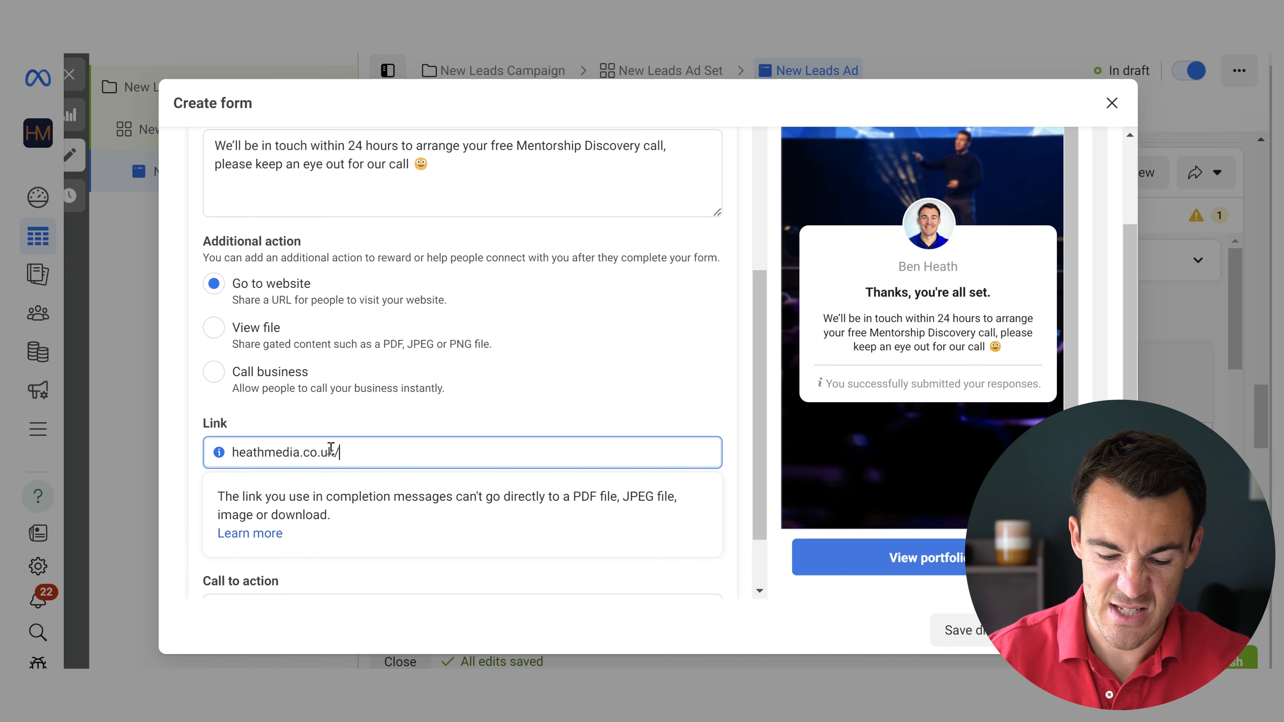
{"action": "type", "text": "portfolio"}
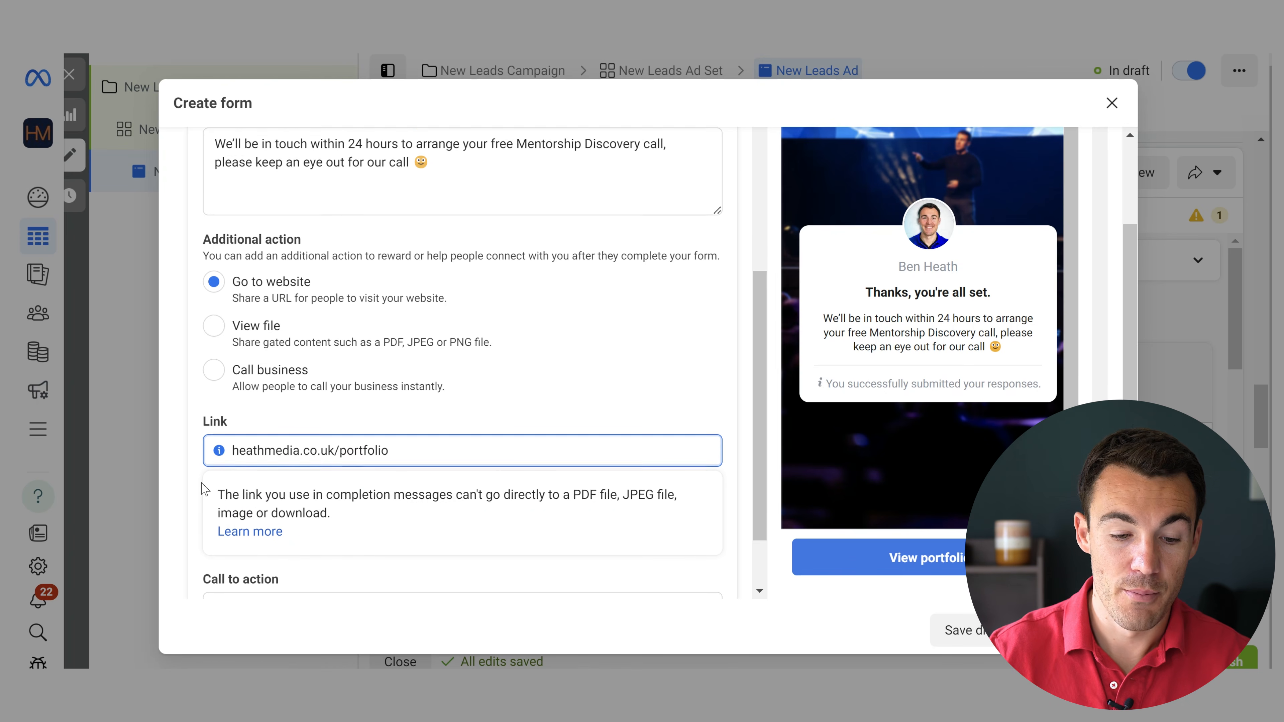
- Set the website link in the message for leads to heathmedia.co.uk/testimonials
{"action": "scroll", "coordinate": [202, 489], "scroll_direction": "down", "scroll_amount": 1}
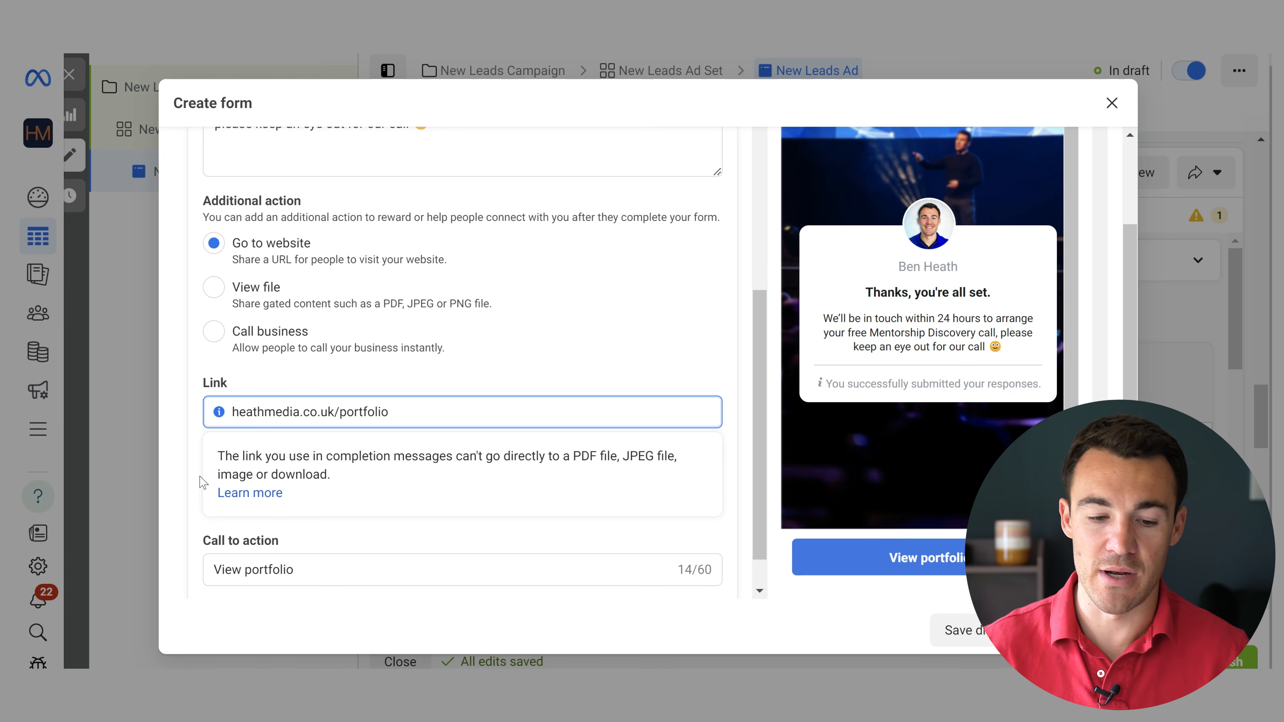
{"action": "left_click_drag", "start_coordinate": [385, 413], "coordinate": [343, 416]}
{"action": "type", "text": "testi"}
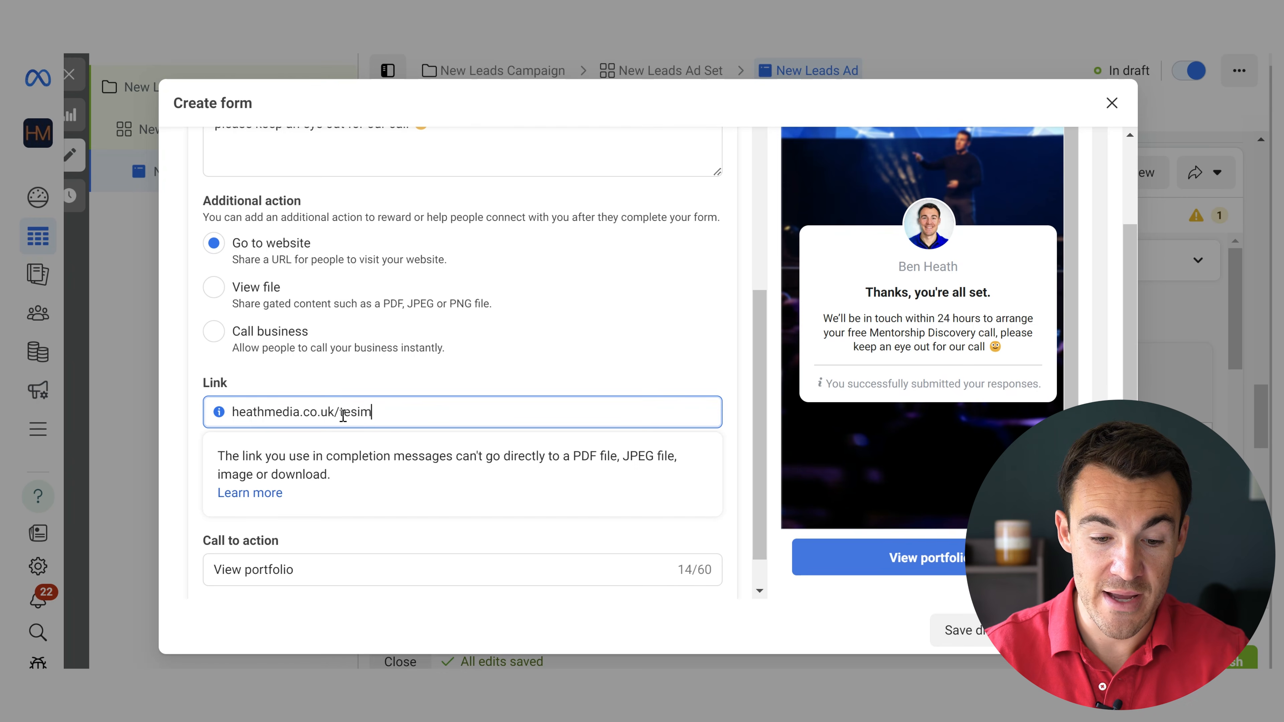
{"action": "type", "text": "monials"}
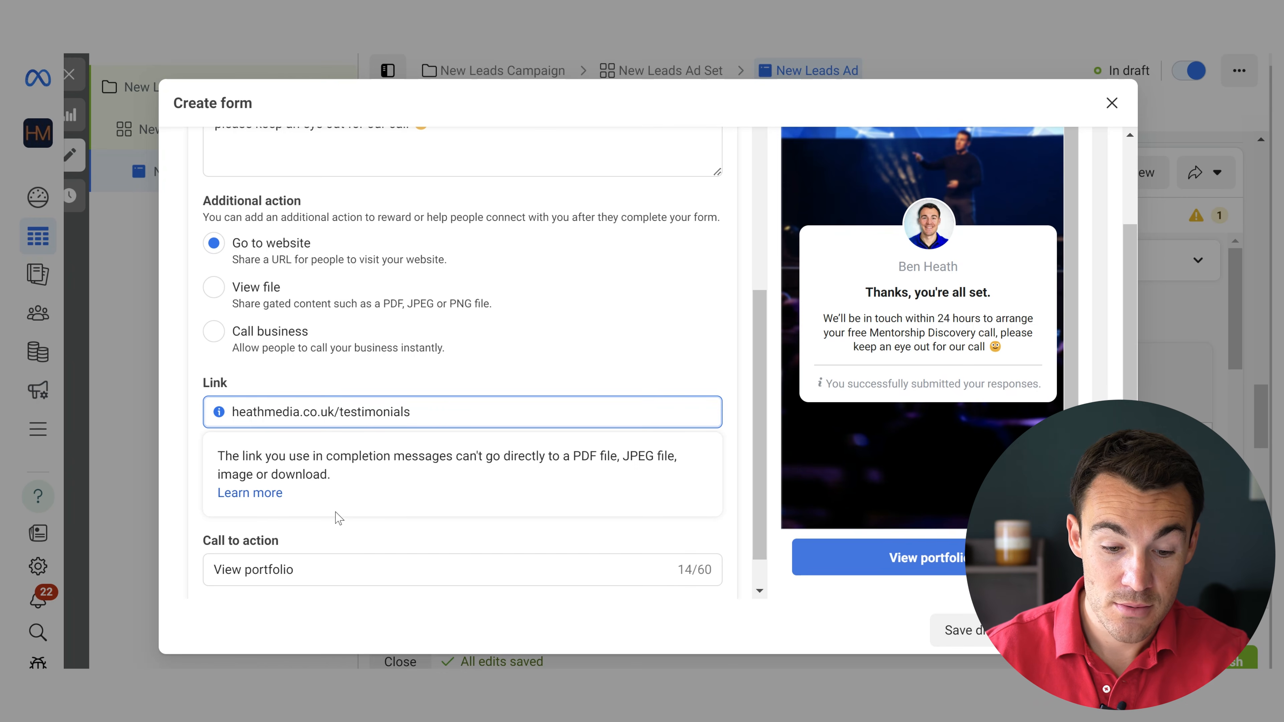
- Change the call to action text in the message for leads to "View testimonials"
{"action": "left_click", "coordinate": [307, 565]}
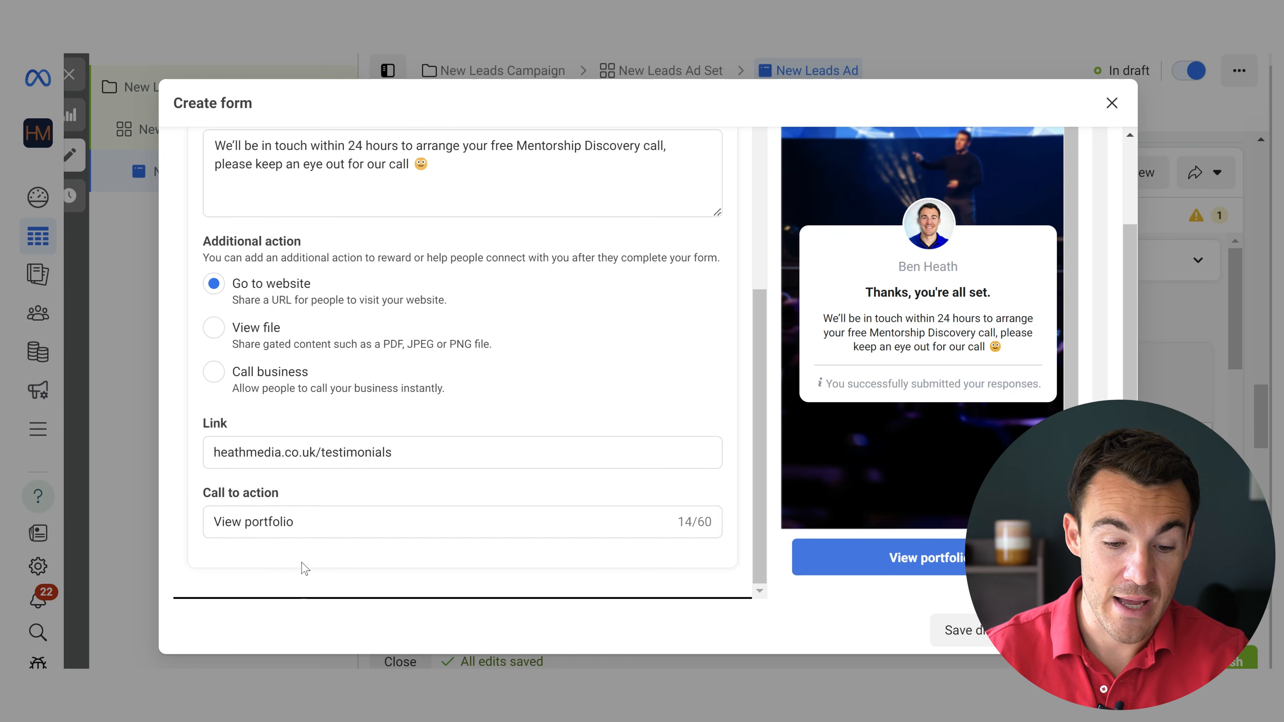
{"action": "left_click_drag", "start_coordinate": [293, 521], "coordinate": [246, 523]}
{"action": "type", "text": "t"}
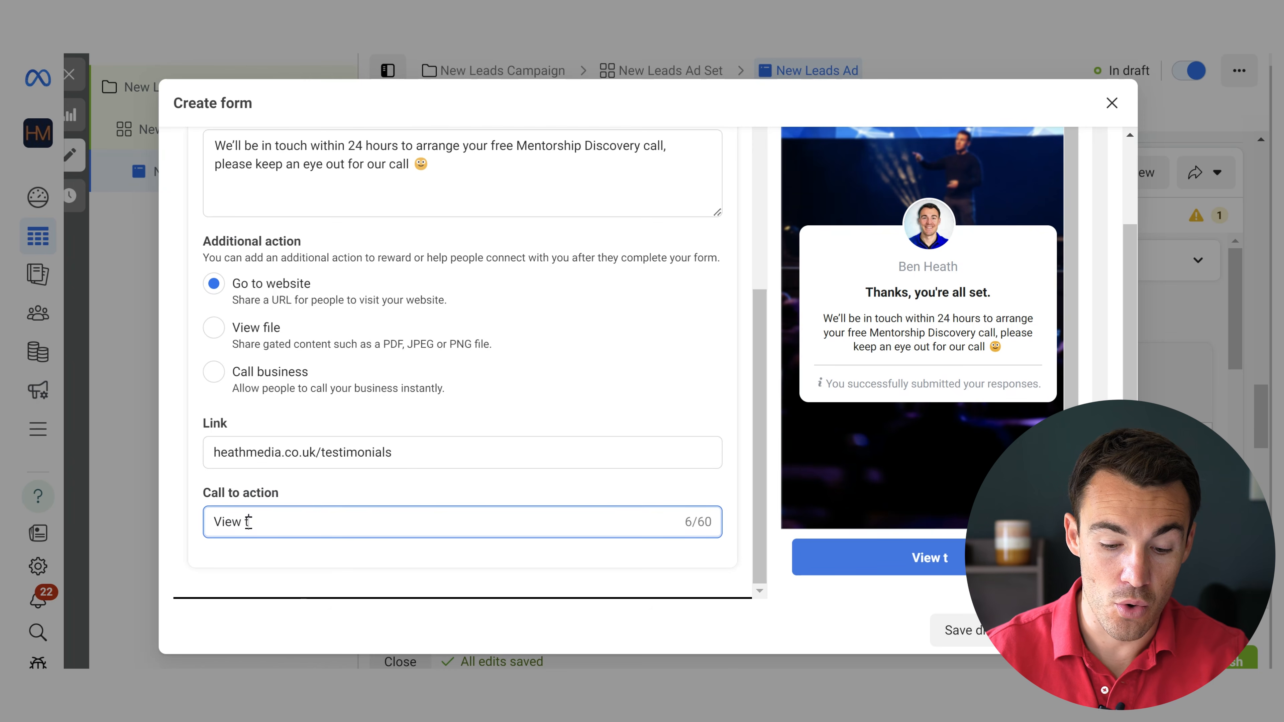
{"action": "type", "text": "estimonials"}
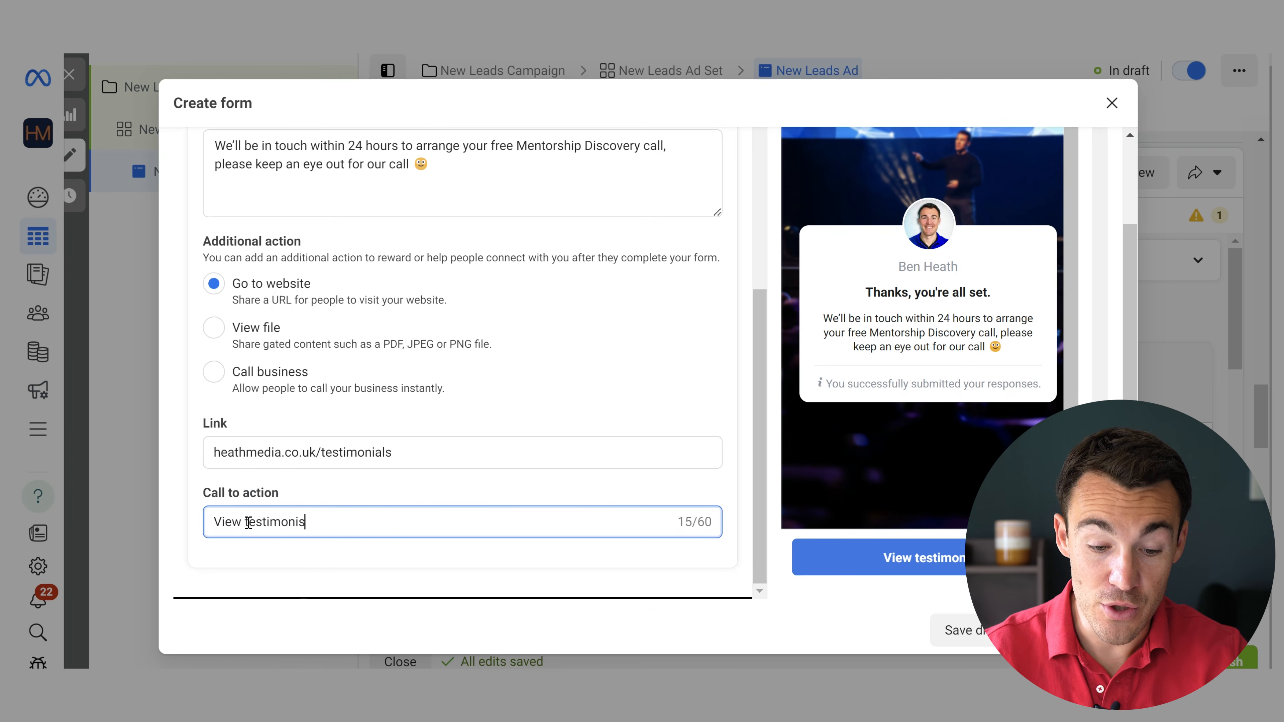
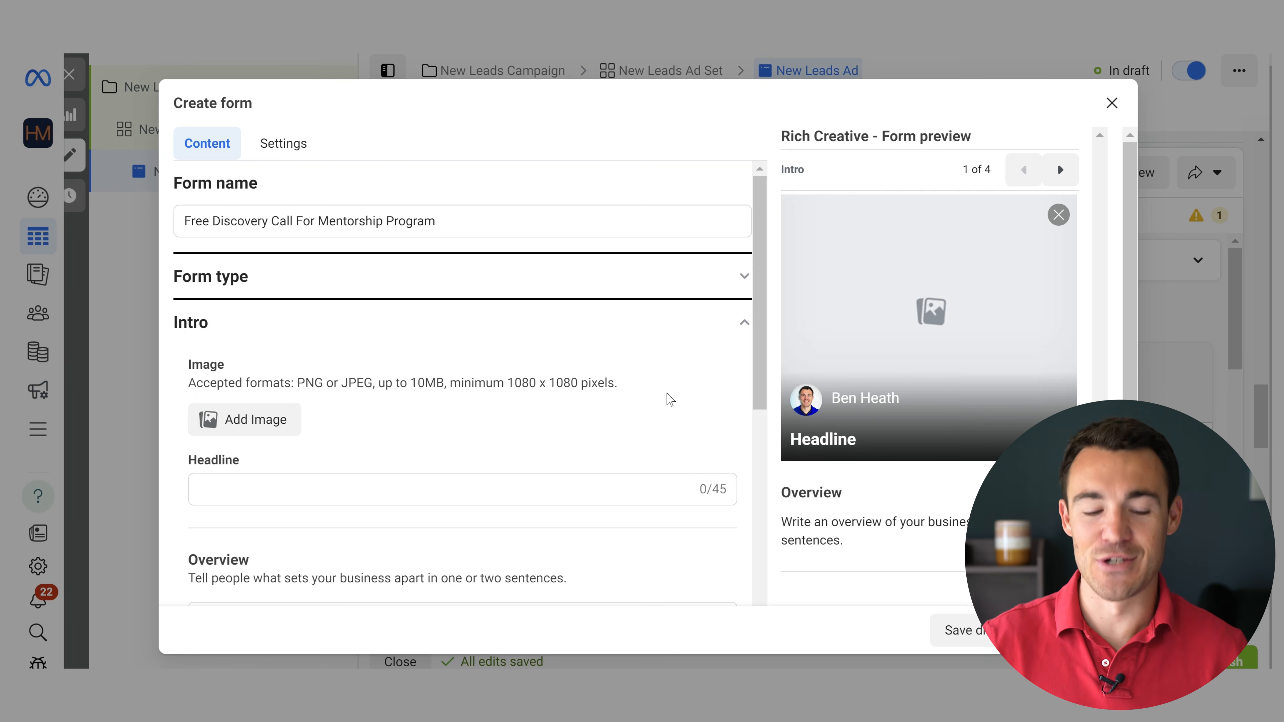
- Expand the optional benefits in the form's intro and enter "Unlimited 1:1 support" as the first benefit
{"action": "scroll", "coordinate": [670, 399], "scroll_direction": "down", "scroll_amount": 2}
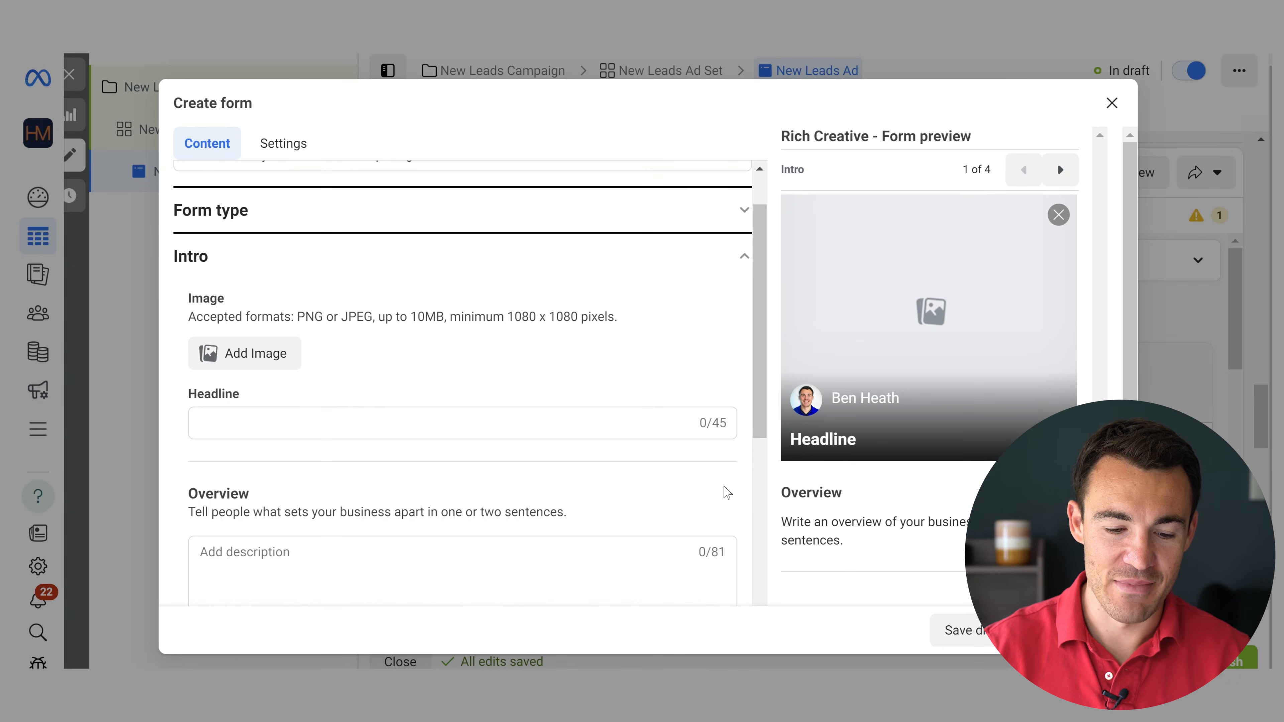
{"action": "scroll", "coordinate": [727, 492], "scroll_direction": "down", "scroll_amount": 5}
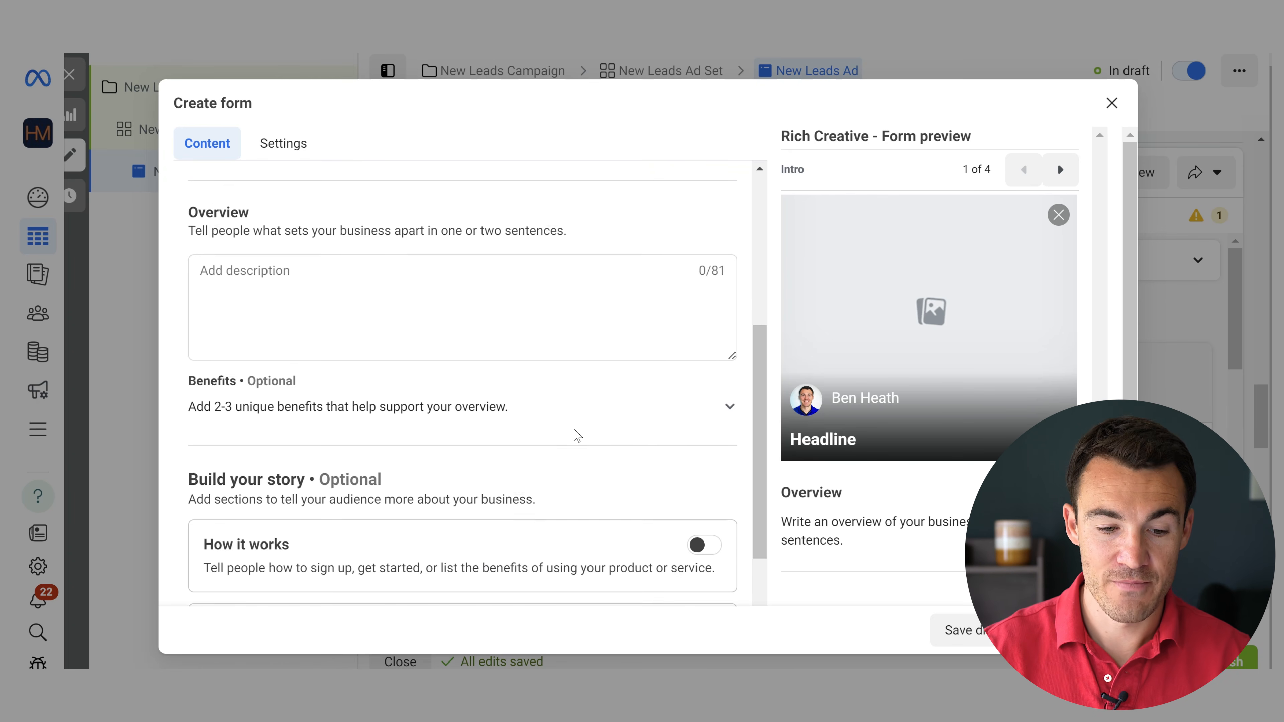
{"action": "scroll", "coordinate": [576, 435], "scroll_direction": "up", "scroll_amount": 1}
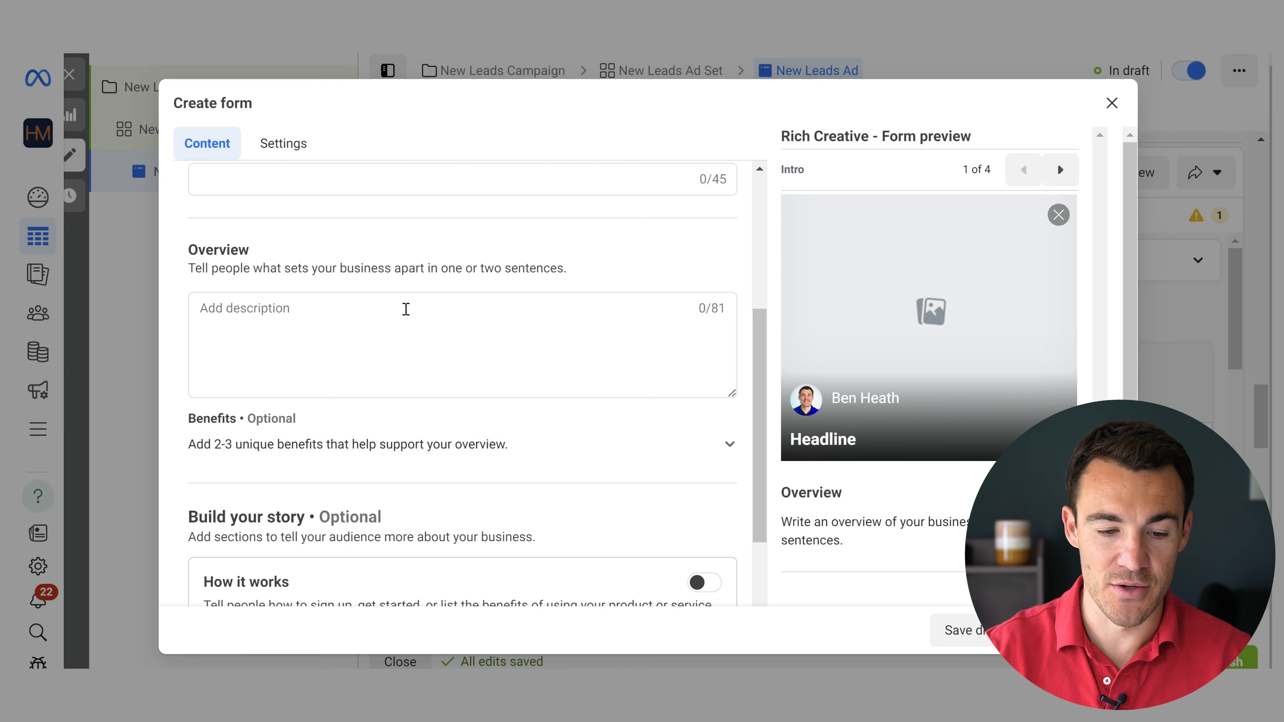
{"action": "left_click", "coordinate": [730, 445]}
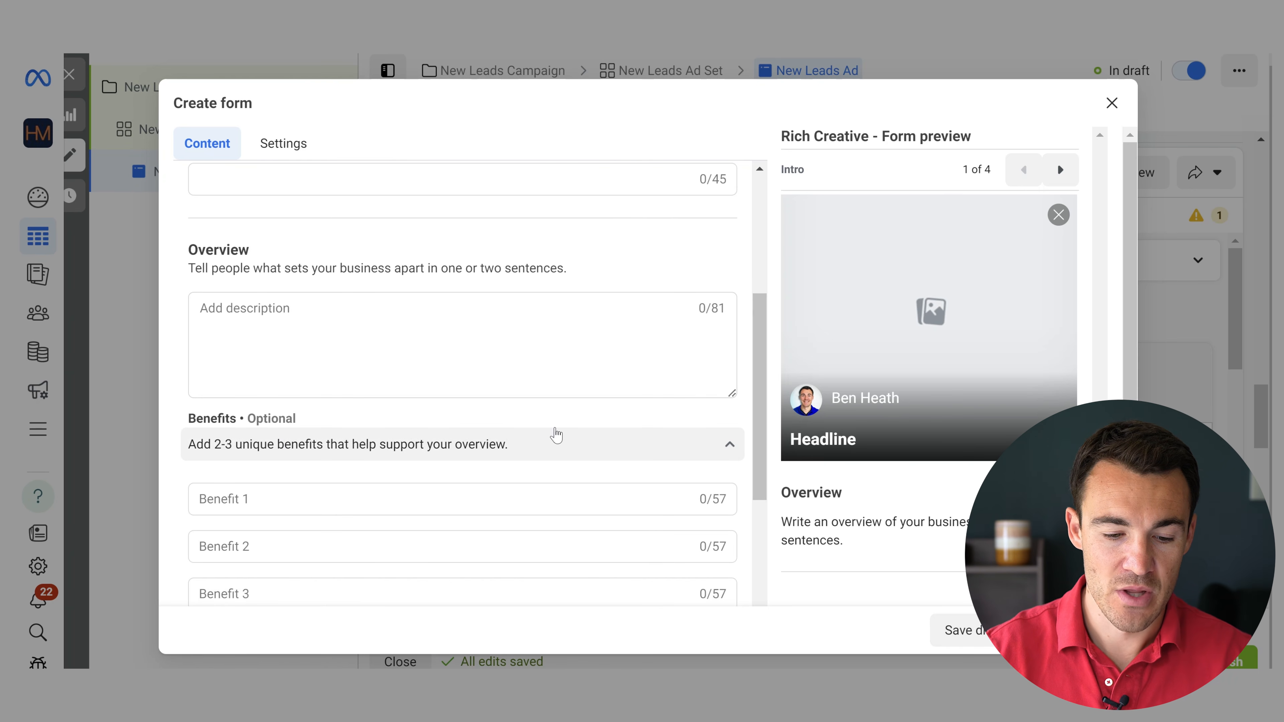
{"action": "scroll", "coordinate": [556, 434], "scroll_direction": "down", "scroll_amount": 1}
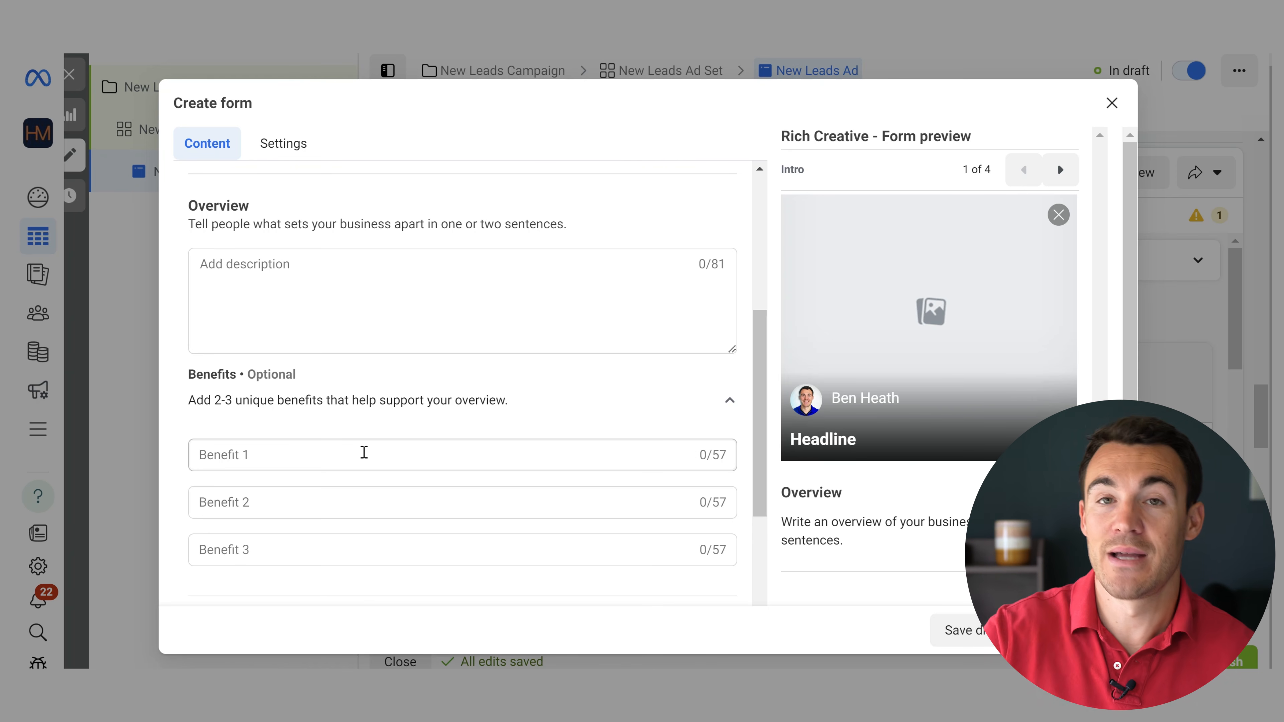
{"action": "left_click", "coordinate": [384, 452]}
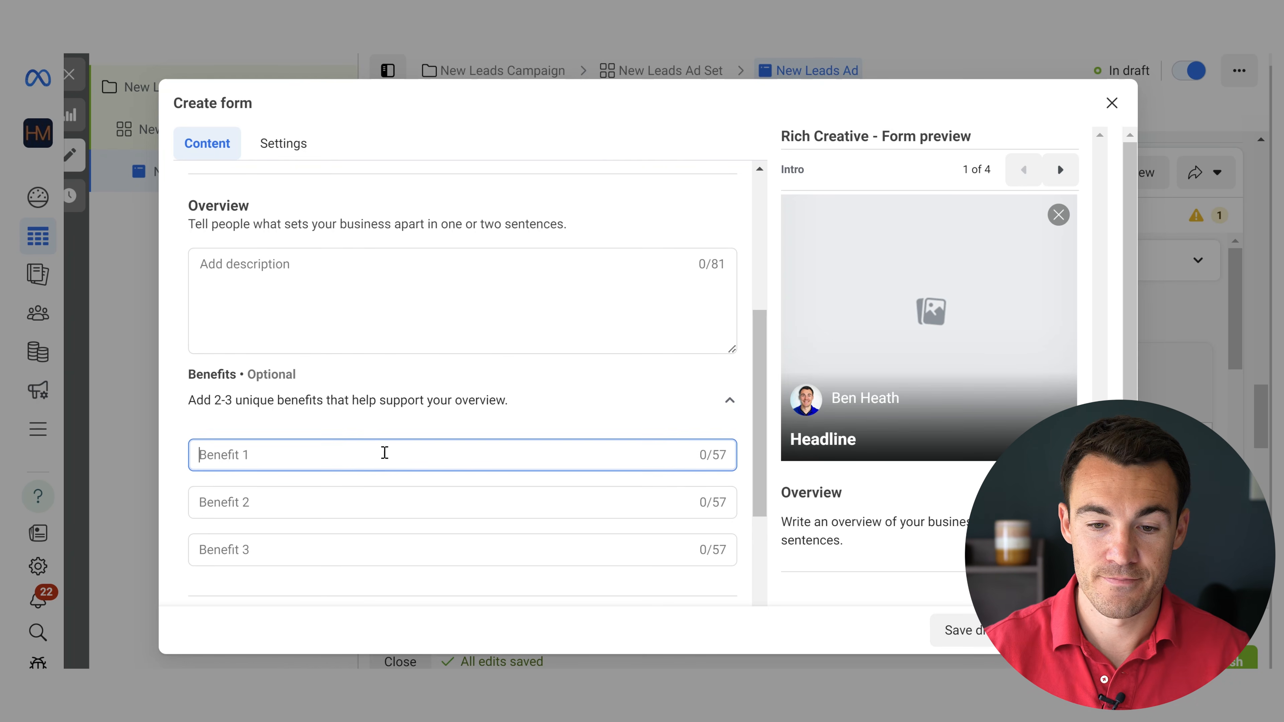
{"action": "type", "text": "Unlimited "}
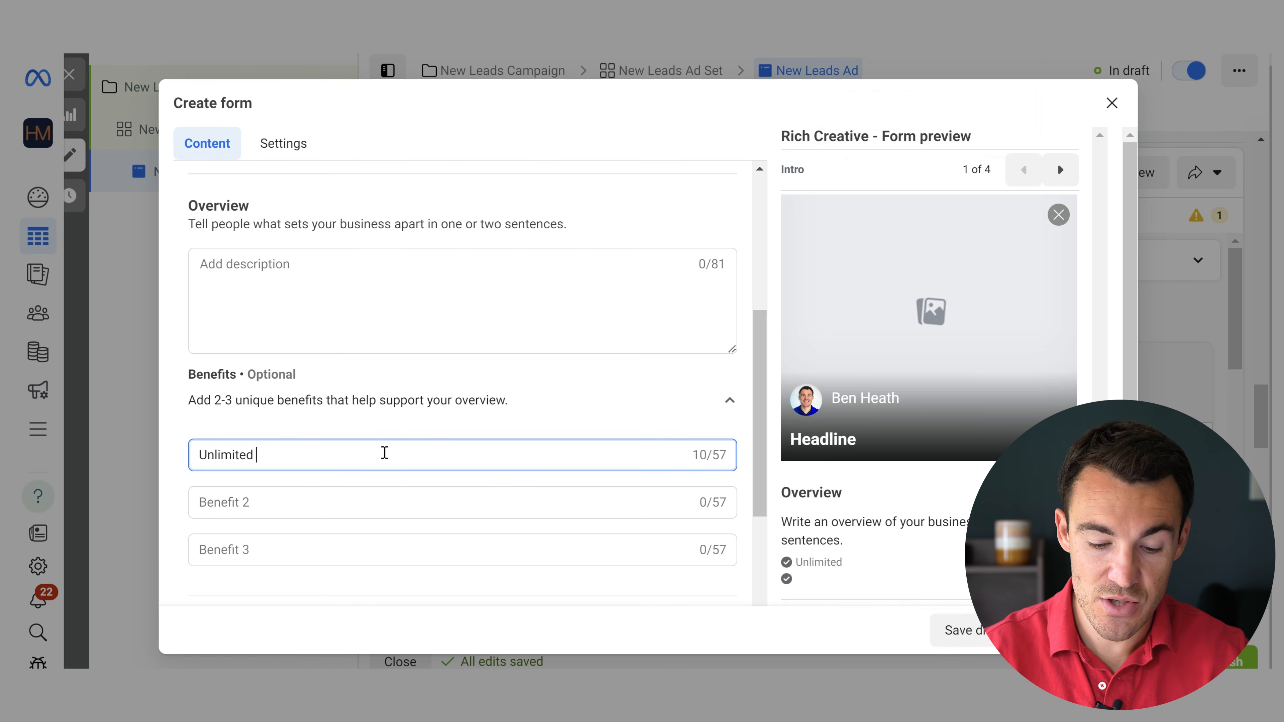
{"action": "type", "text": "1:1 "}
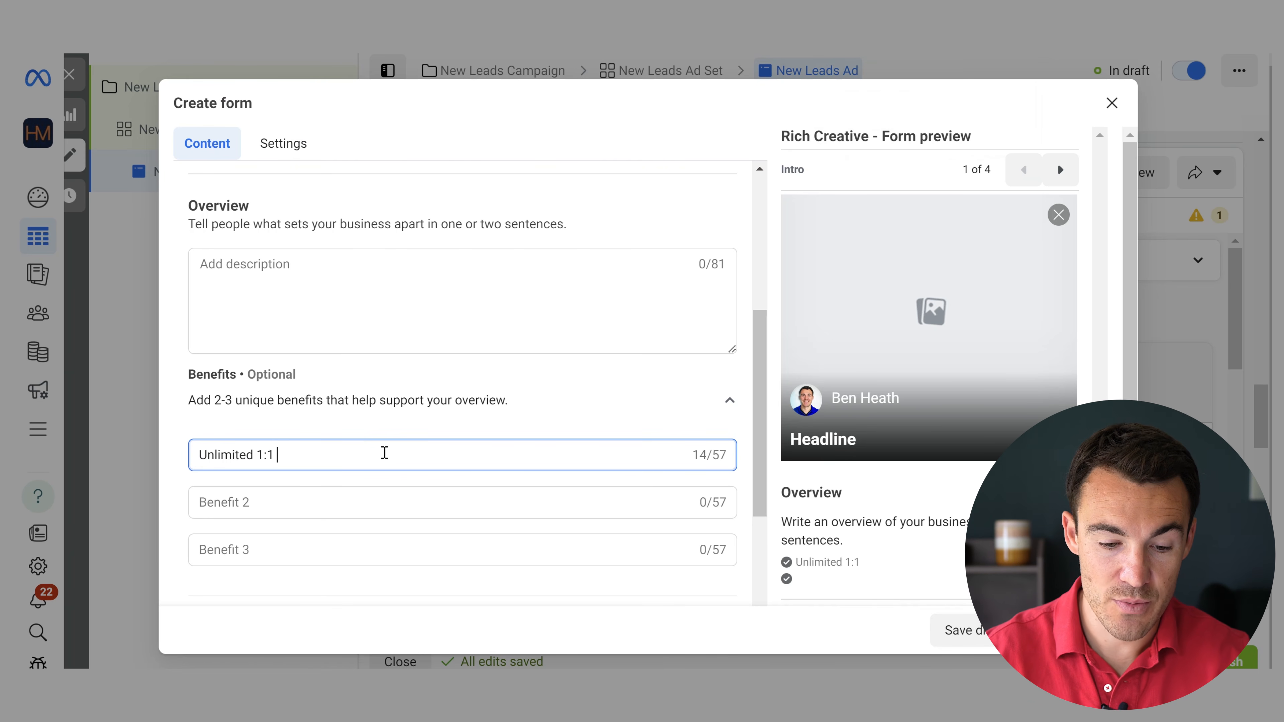
{"action": "type", "text": "support"}
- Enter "Daily live calls" as the second benefit and "Unlimited ad account audits" as the third
{"action": "left_click", "coordinate": [307, 502]}
{"action": "type", "text": "Daily live "}
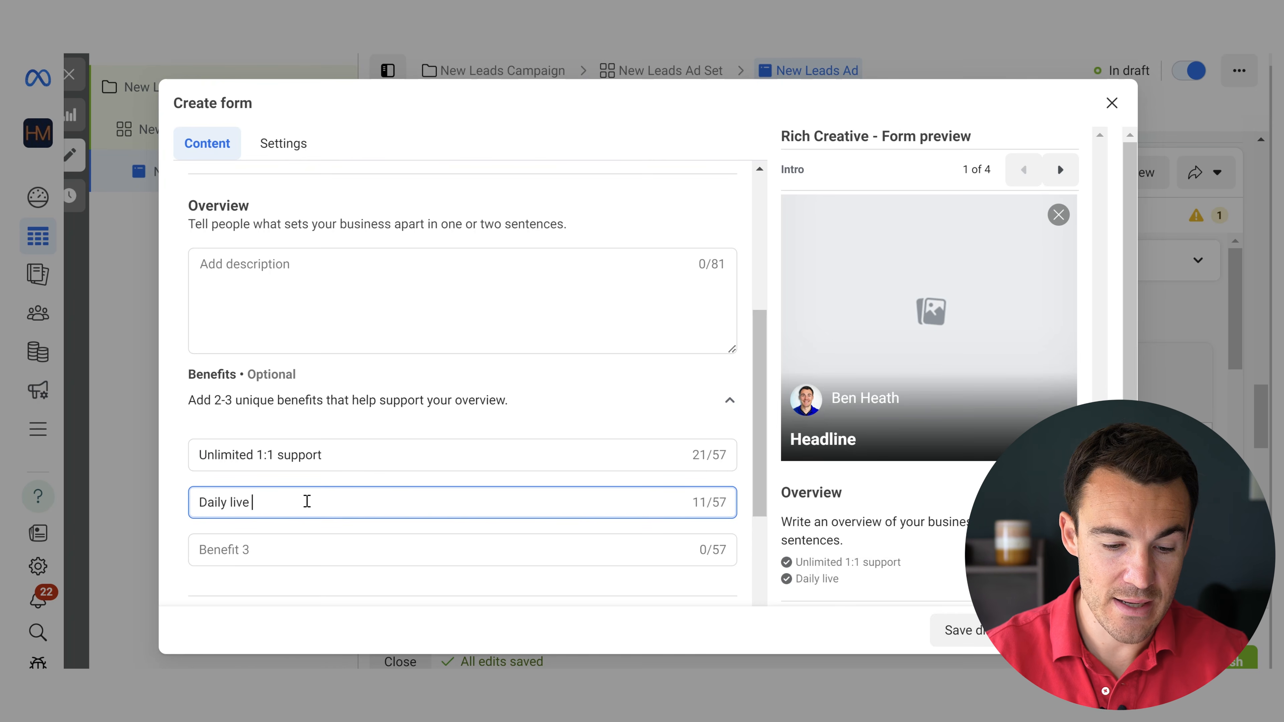
{"action": "type", "text": "calls"}
{"action": "left_click", "coordinate": [276, 552]}
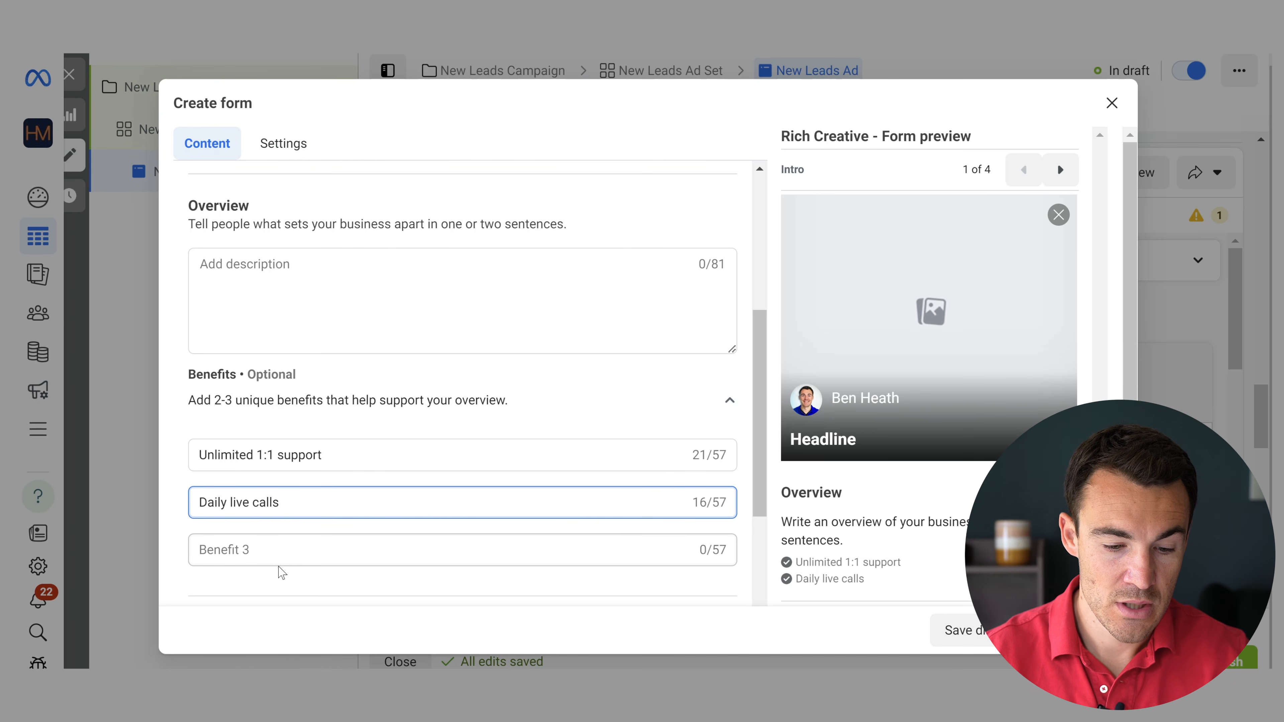
{"action": "type", "text": "Unlimited ad"}
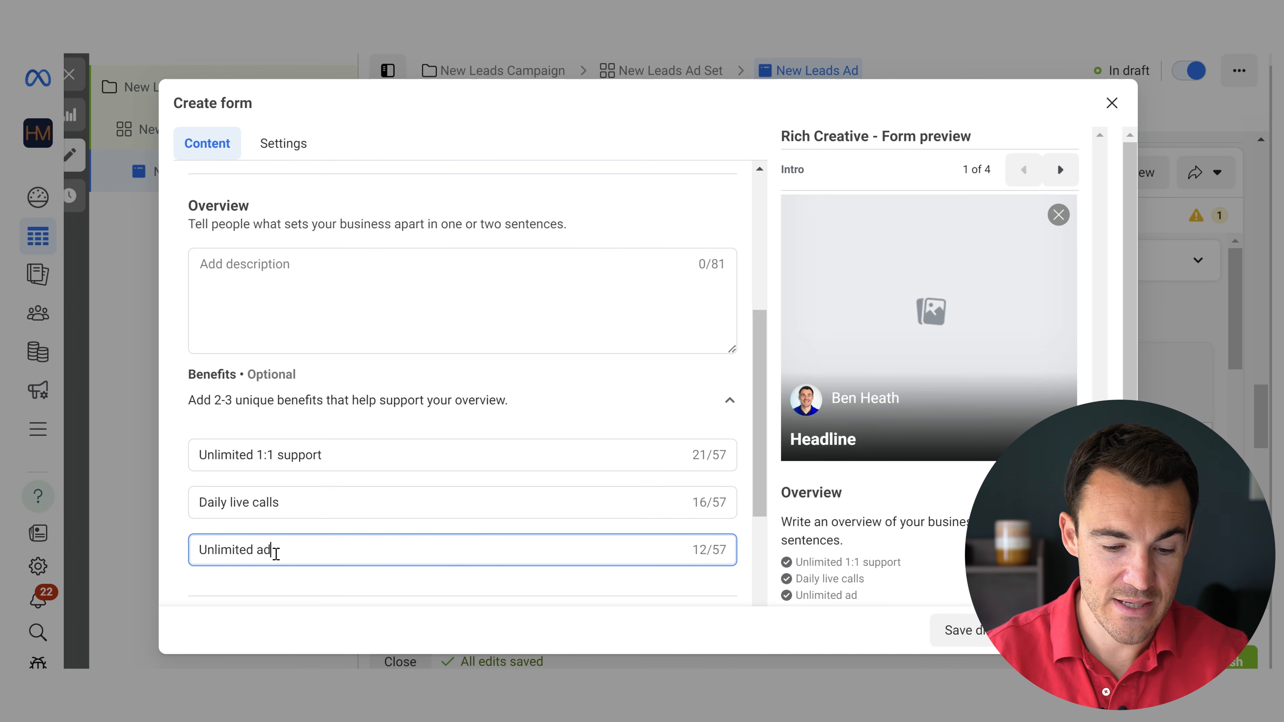
{"action": "type", "text": " account audits"}
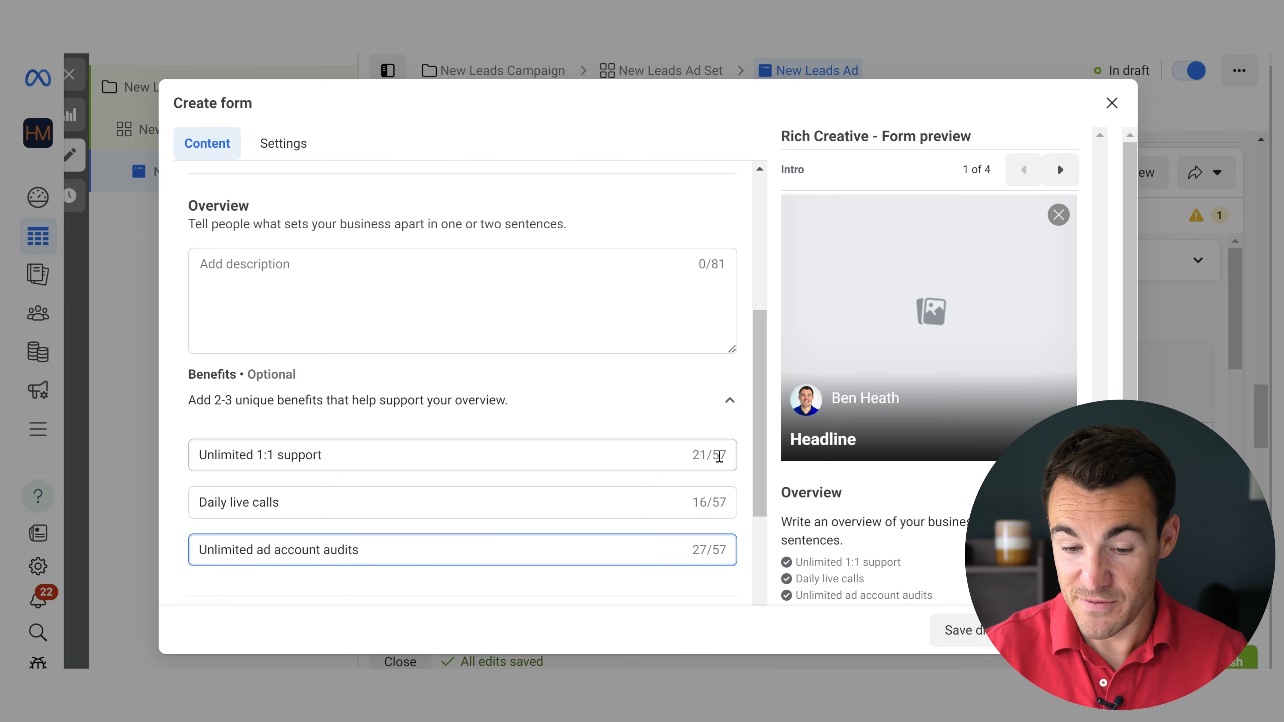
- Enable the How it works section under Build your story, keeping "How it works" as its title
{"action": "scroll", "coordinate": [741, 468], "scroll_direction": "down", "scroll_amount": 1}
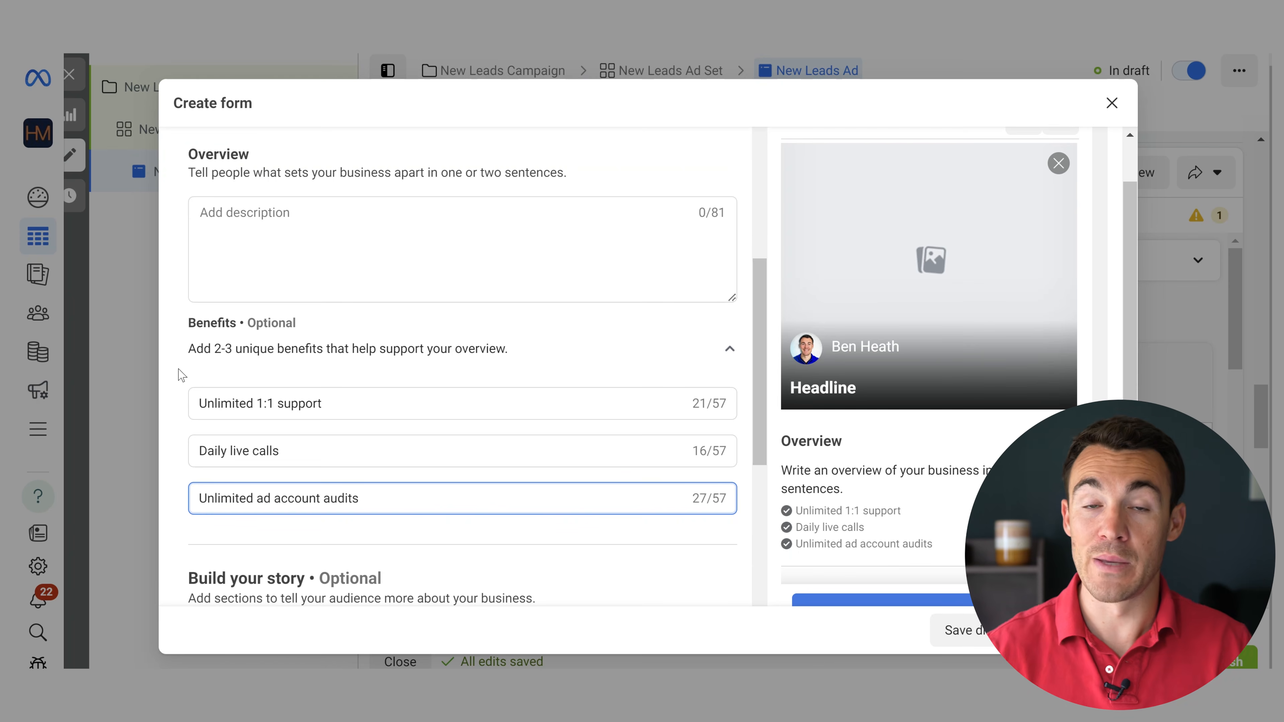
{"action": "scroll", "coordinate": [181, 375], "scroll_direction": "down", "scroll_amount": 5}
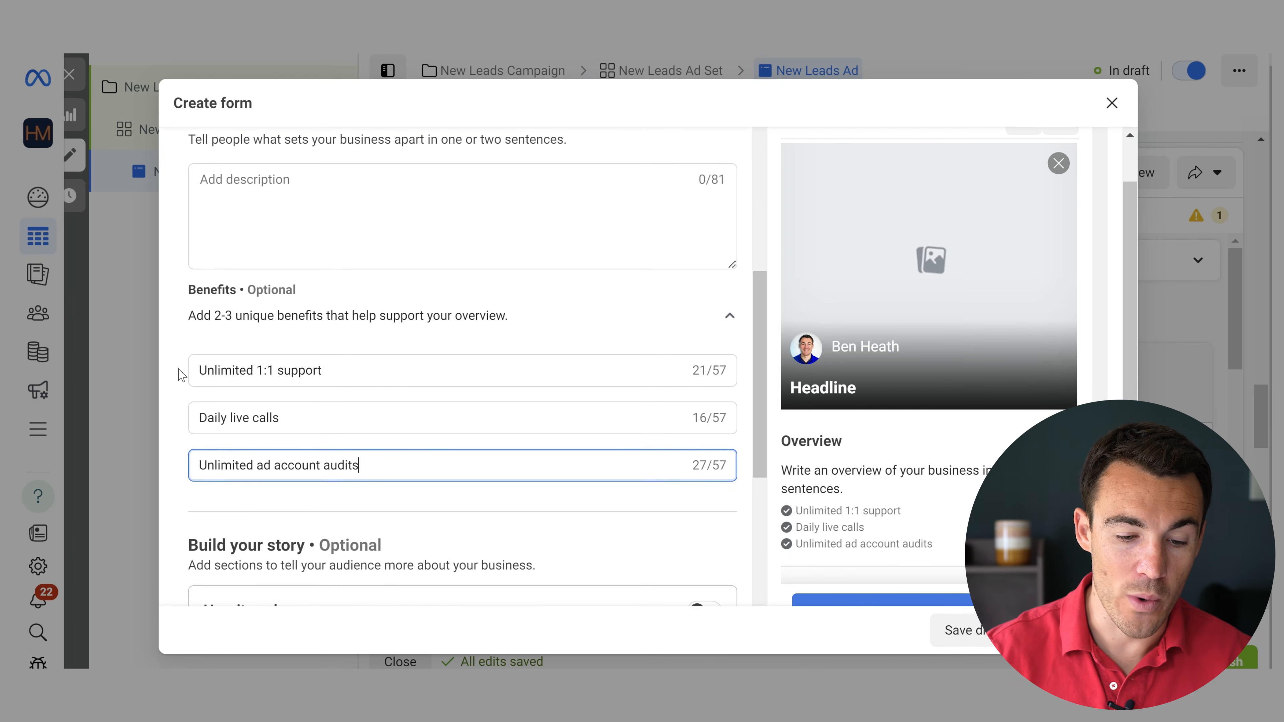
{"action": "scroll", "coordinate": [181, 375], "scroll_direction": "down", "scroll_amount": 1}
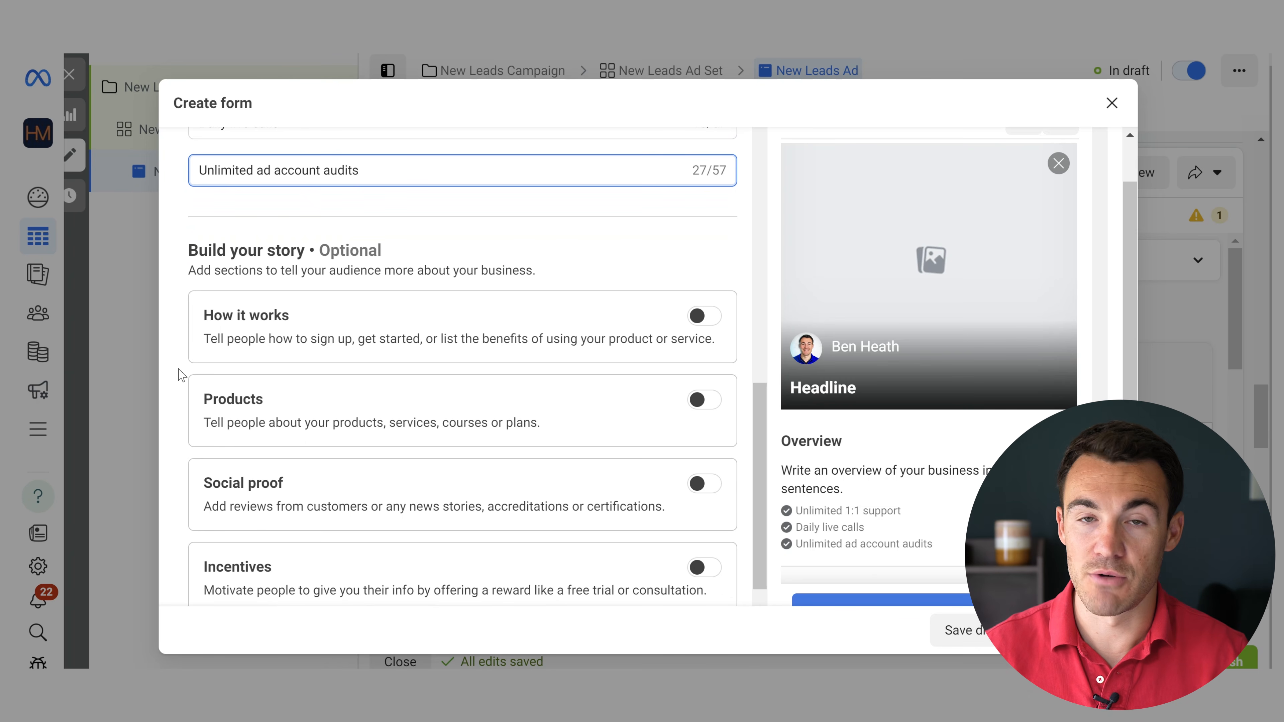
{"action": "scroll", "coordinate": [548, 203], "scroll_direction": "down", "scroll_amount": 1}
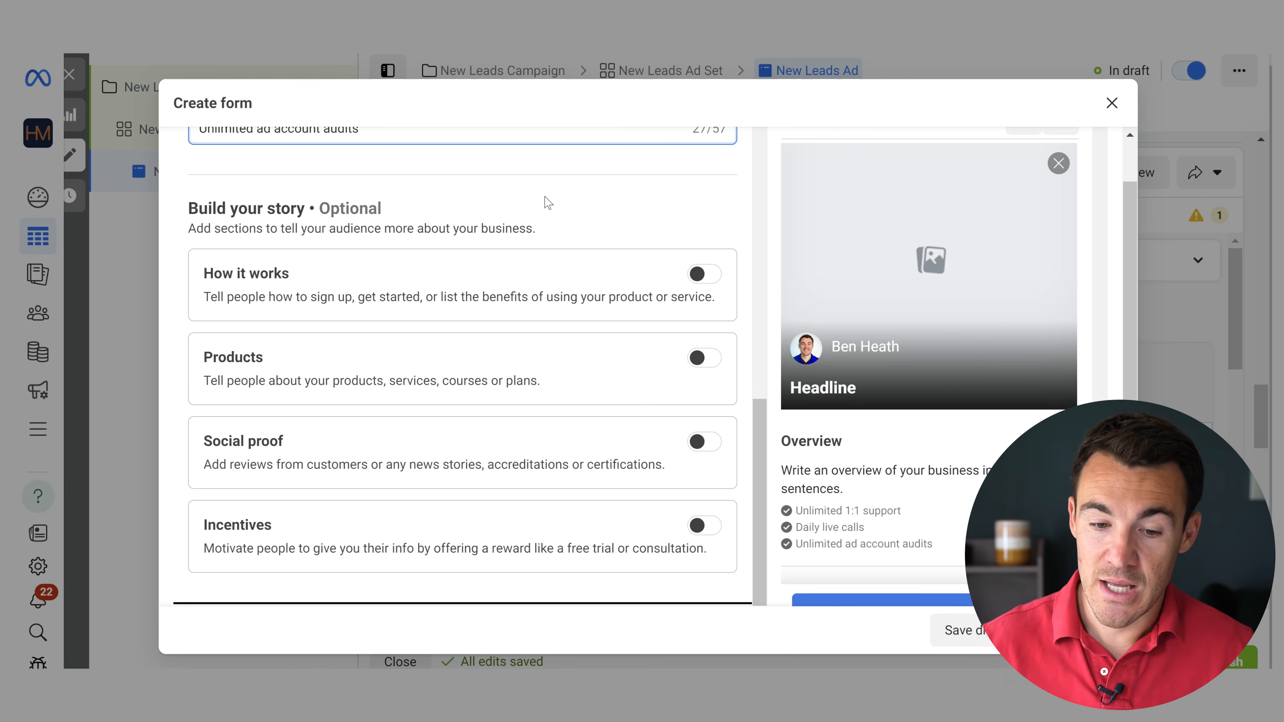
{"action": "left_click", "coordinate": [700, 276]}
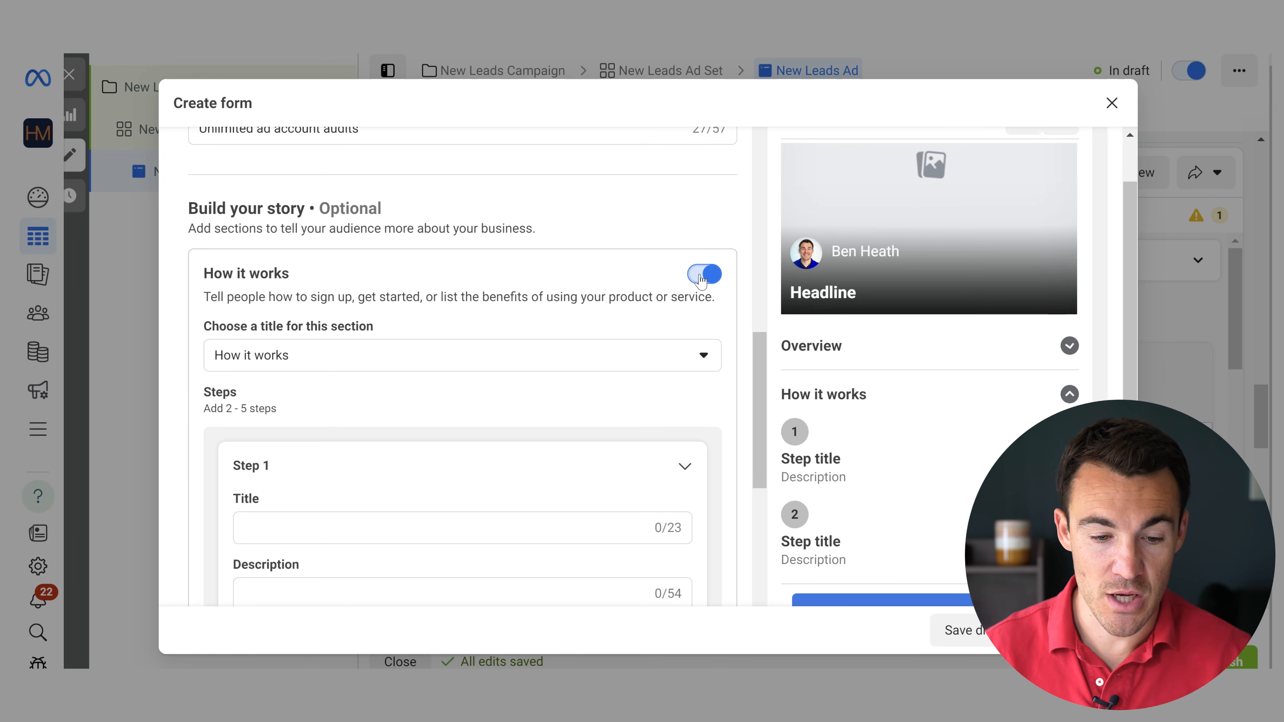
{"action": "left_click", "coordinate": [316, 355]}
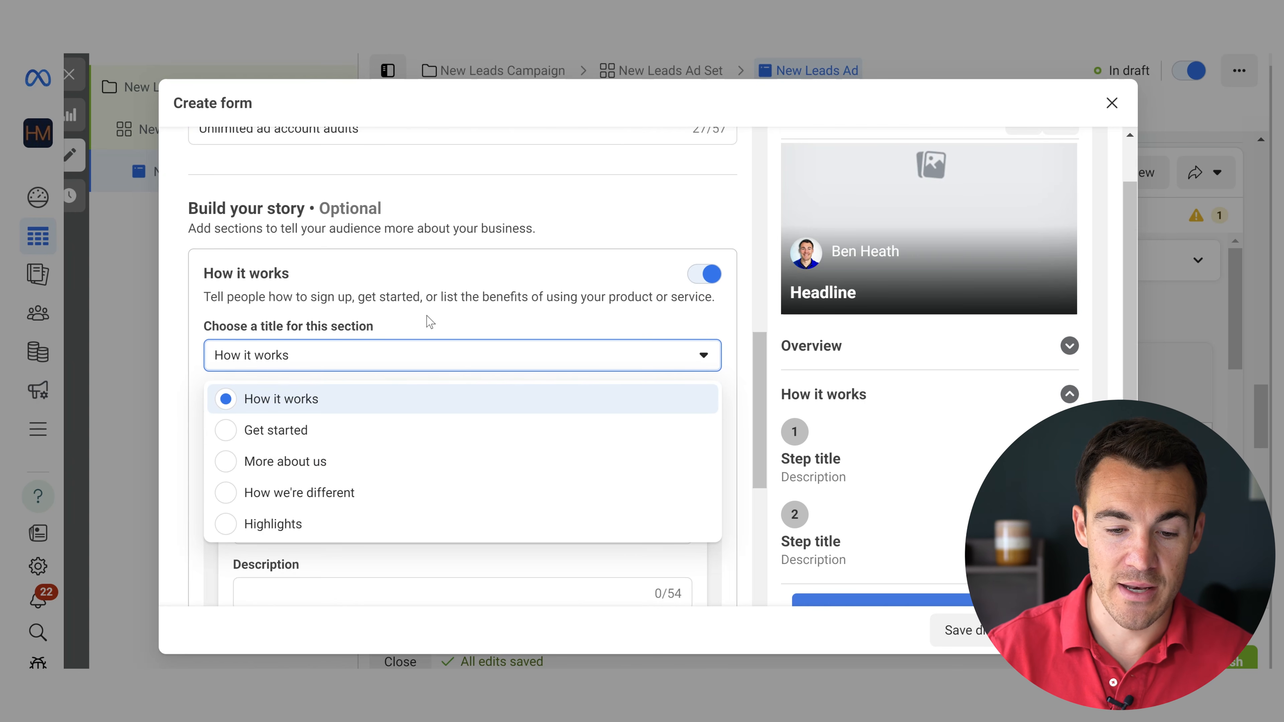
{"action": "left_click", "coordinate": [467, 279]}
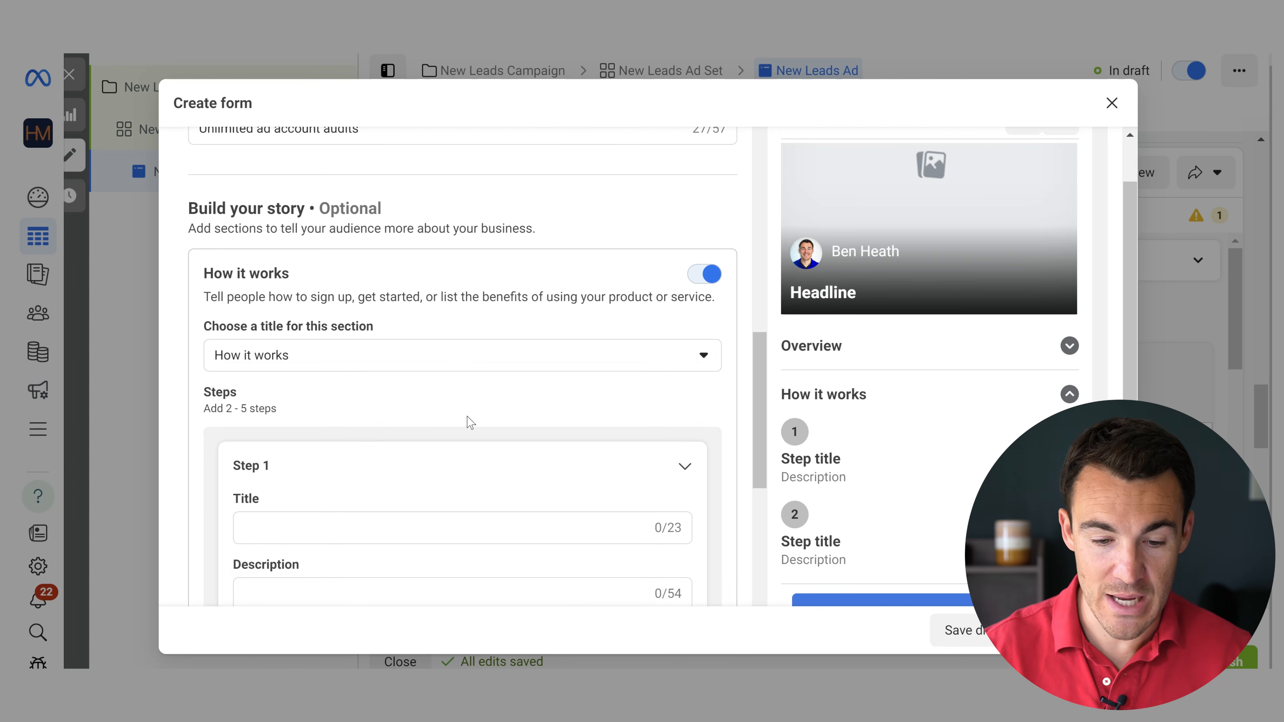
- Fill in step 1 of How it works with title "Free Discovery Call" and description "1:1 call with one of our Facebook ads coaches"
{"action": "scroll", "coordinate": [467, 421], "scroll_direction": "down", "scroll_amount": 2}
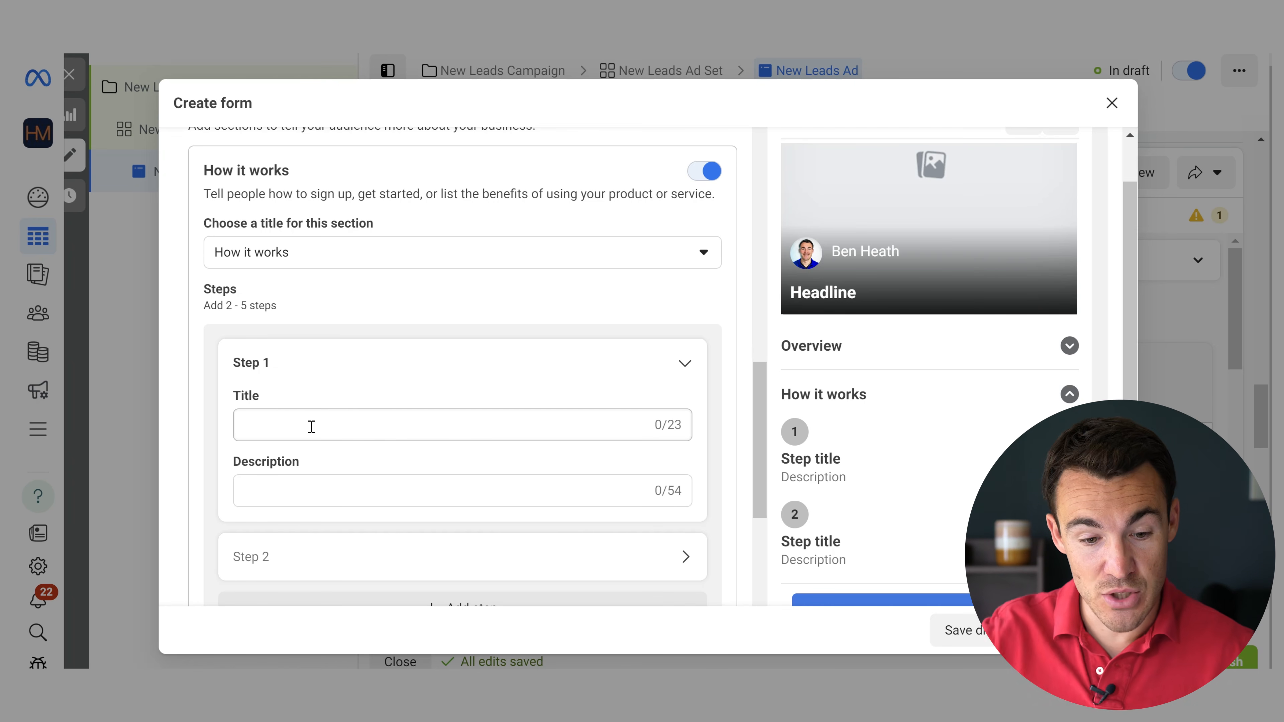
{"action": "scroll", "coordinate": [311, 427], "scroll_direction": "down", "scroll_amount": 2}
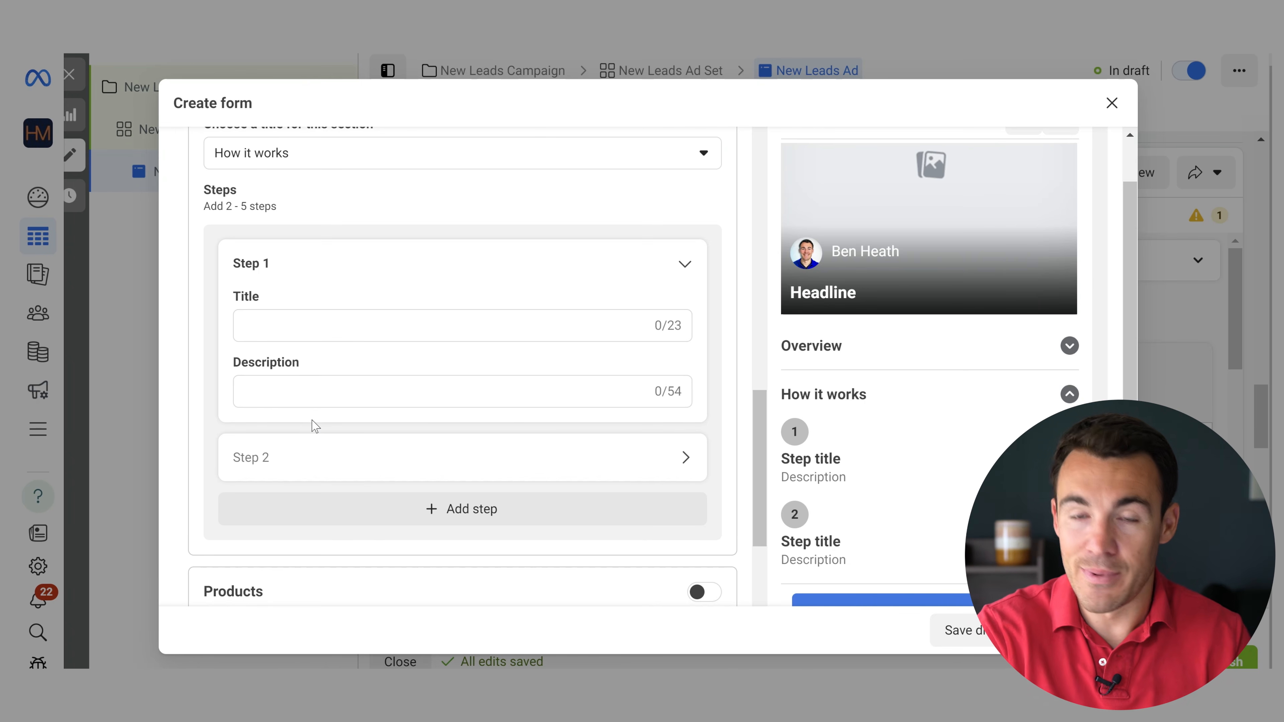
{"action": "left_click", "coordinate": [299, 327]}
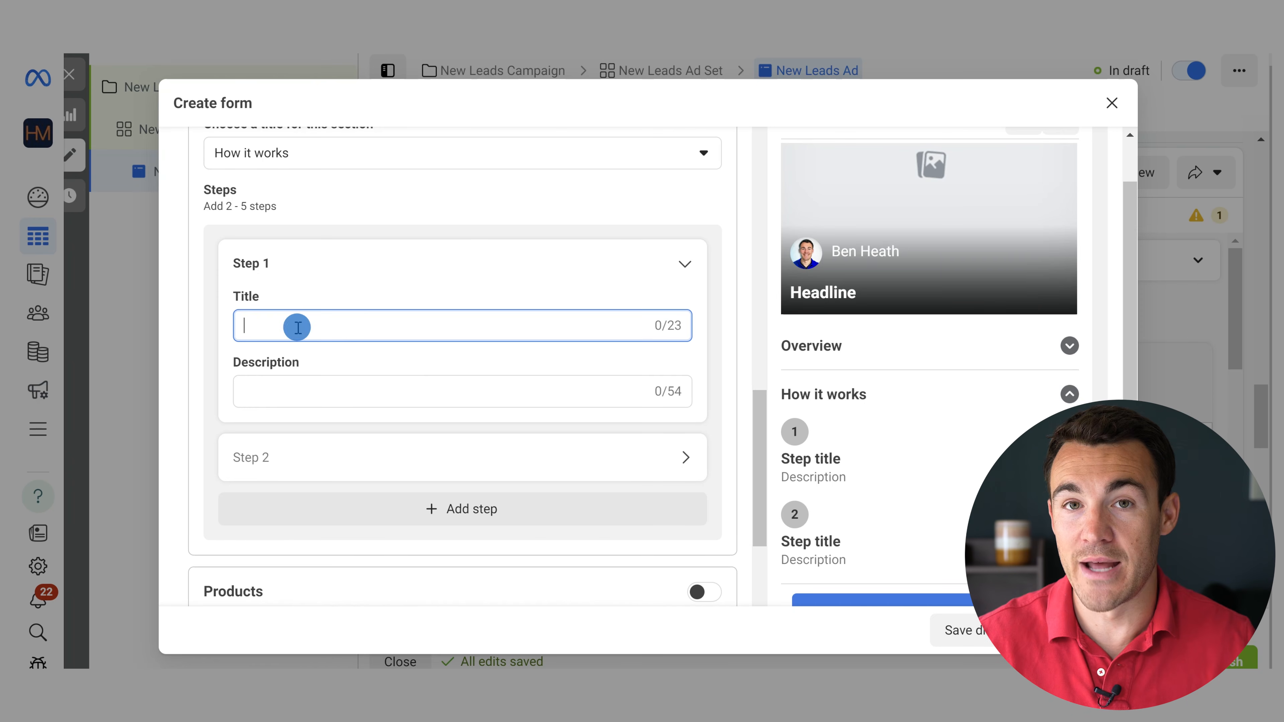
{"action": "type", "text": "F"}
{"action": "key", "text": "BackSpace"}
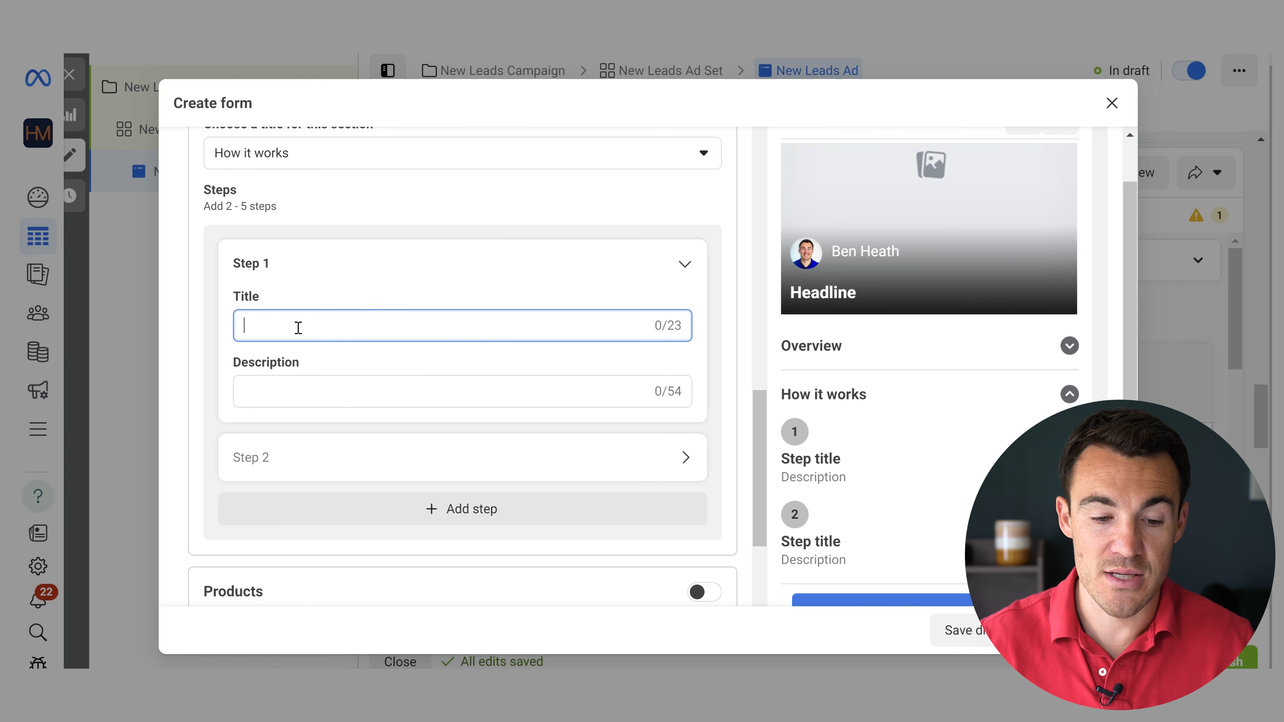
{"action": "type", "text": "Free "}
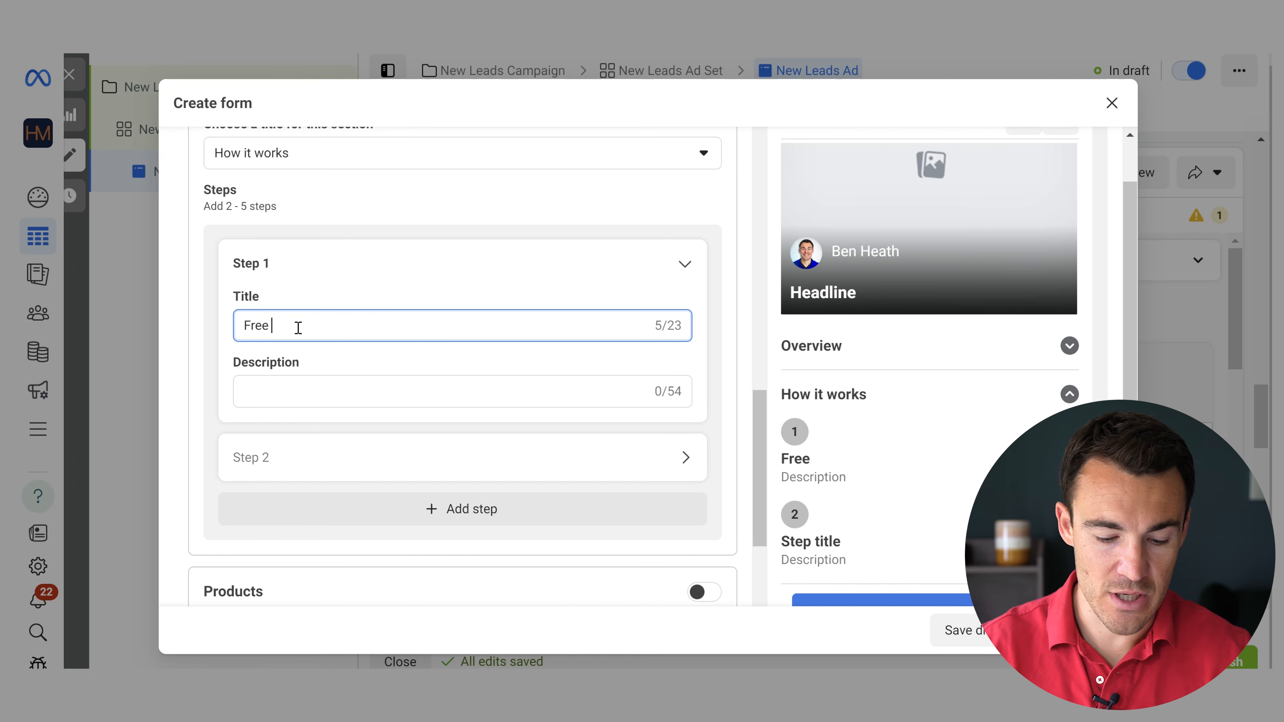
{"action": "type", "text": "Discovery Call"}
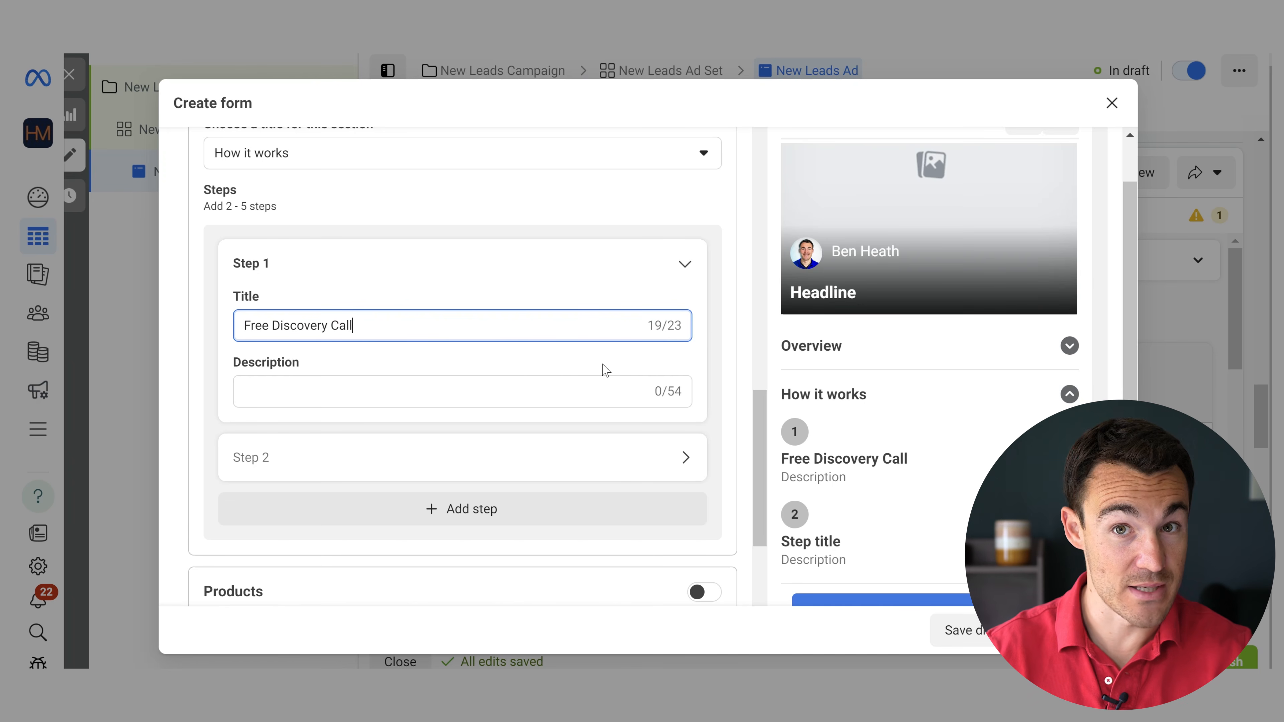
{"action": "left_click", "coordinate": [450, 389]}
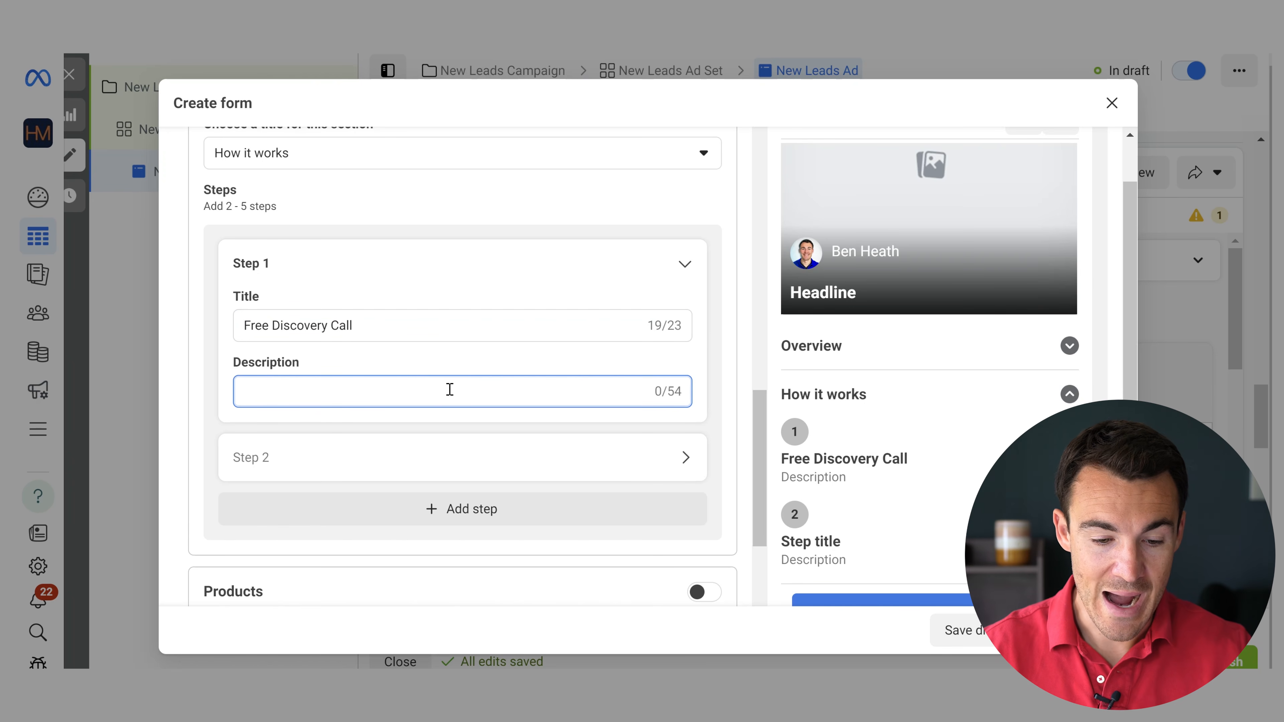
{"action": "type", "text": "1:1 call with one of our Facebook ads coaches"}
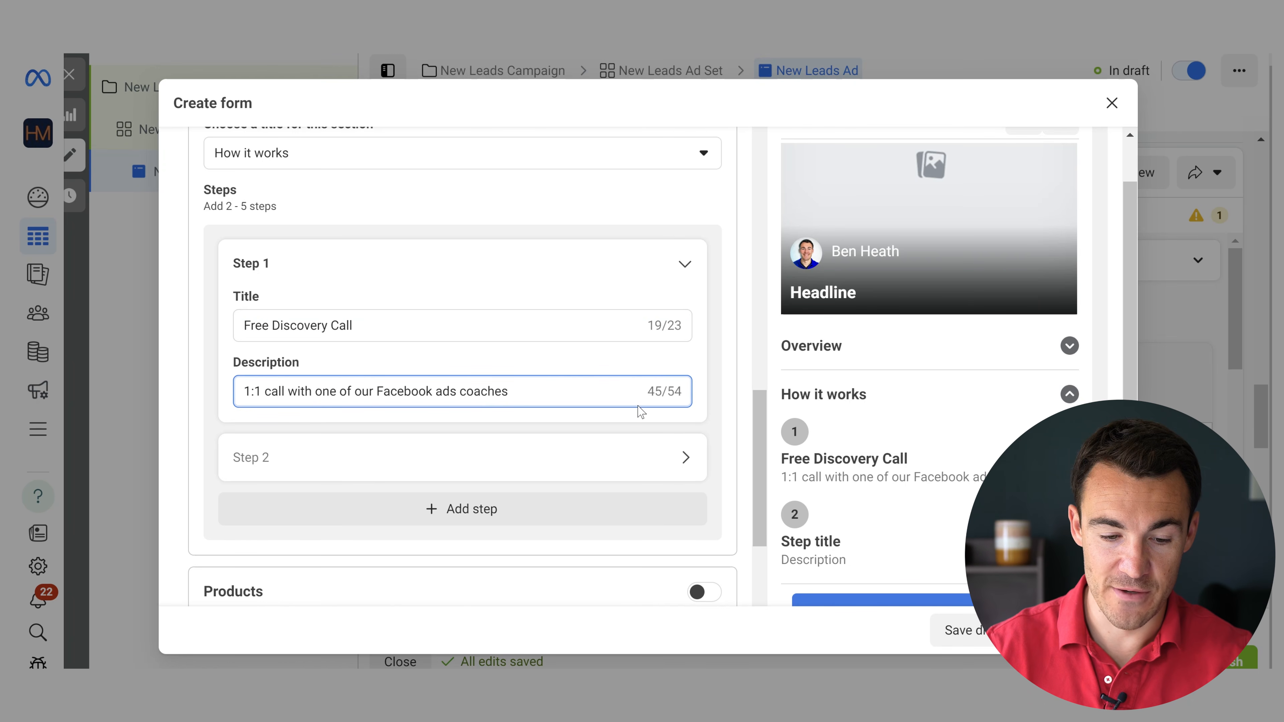
- Fill in step 2 of How it works with title "Become a Mentee" and description "Get immediate access to our best Facebook ads content"
{"action": "left_click", "coordinate": [686, 458]}
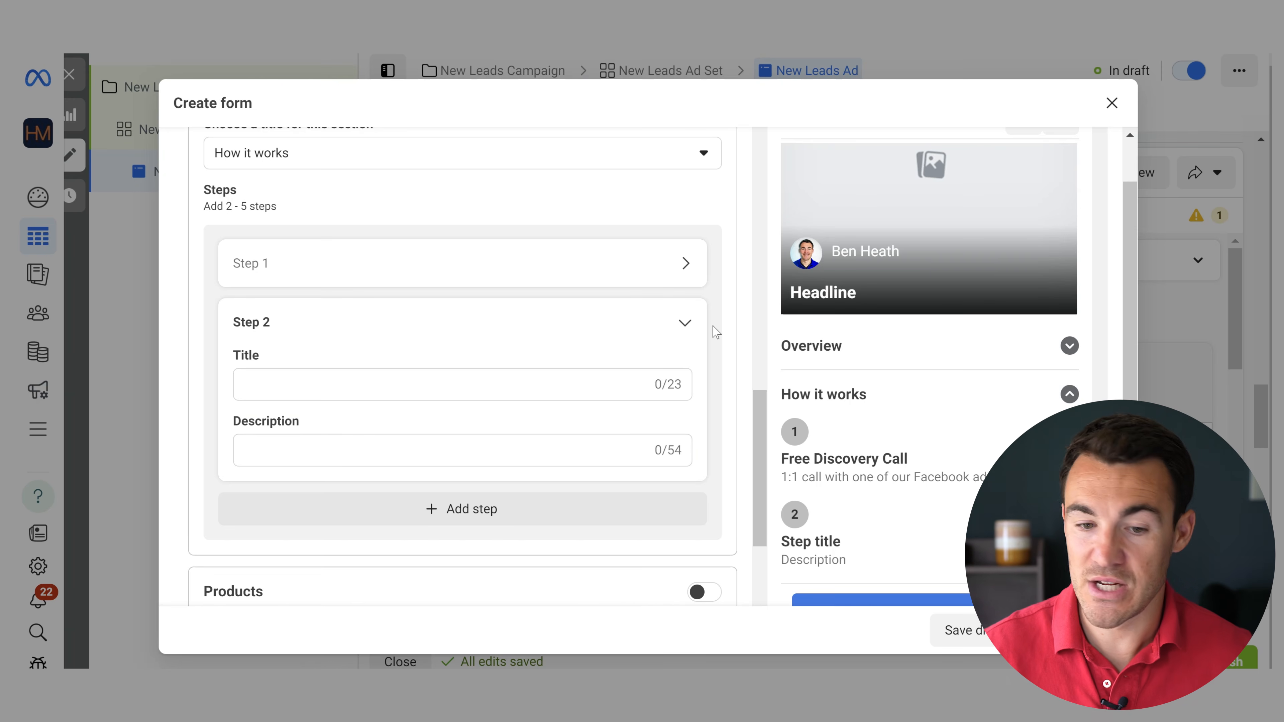
{"action": "left_click", "coordinate": [284, 390]}
{"action": "type", "text": "Become a Mentee"}
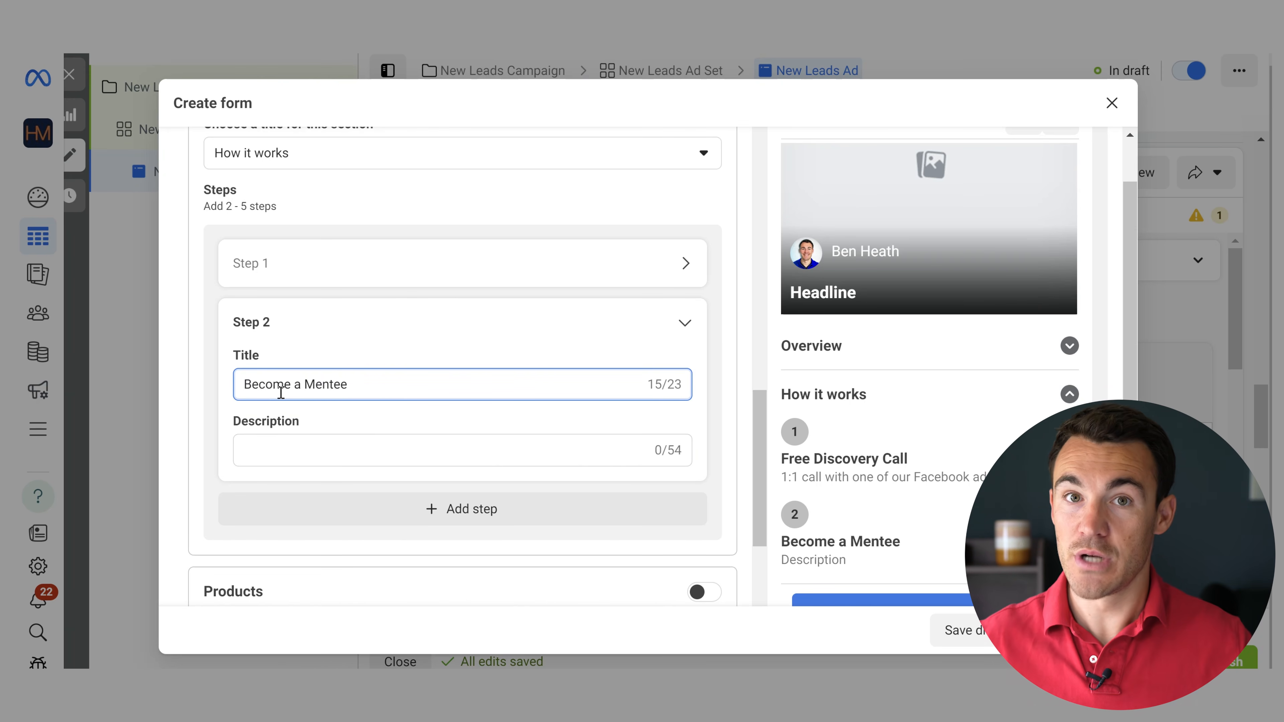
{"action": "left_click", "coordinate": [281, 452]}
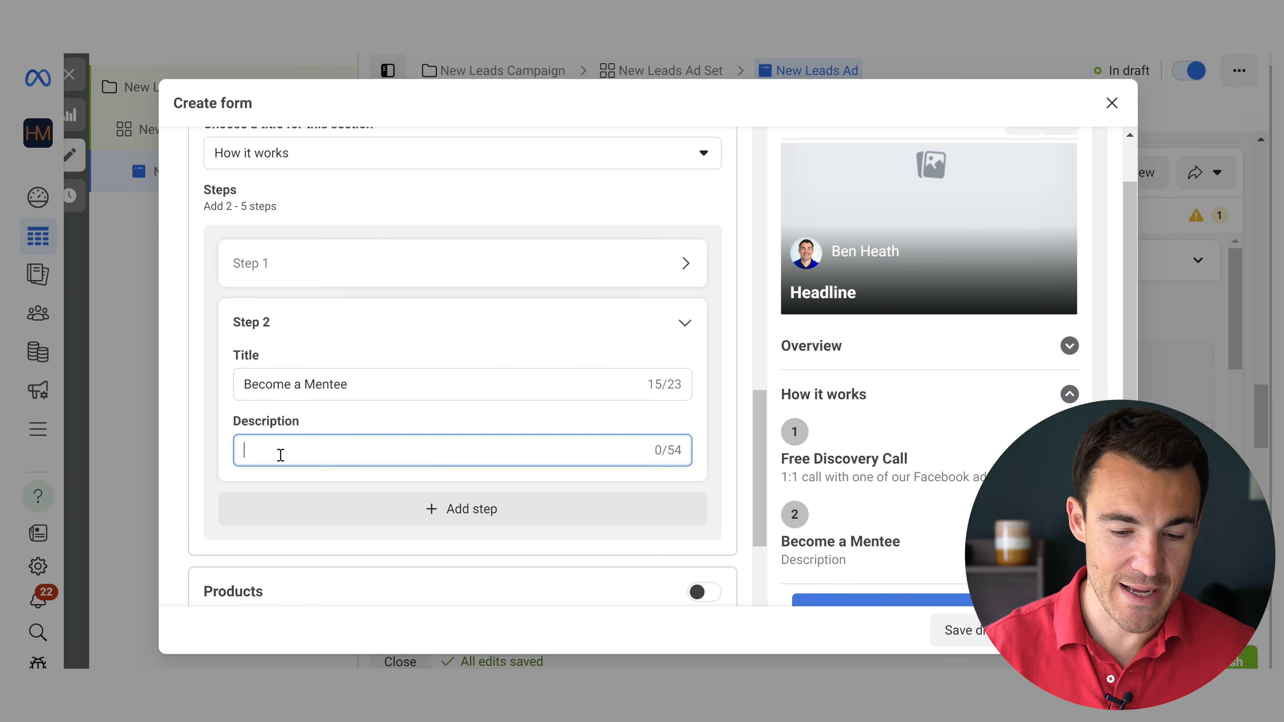
{"action": "type", "text": "Get immediate access to our best Facebook ads content"}
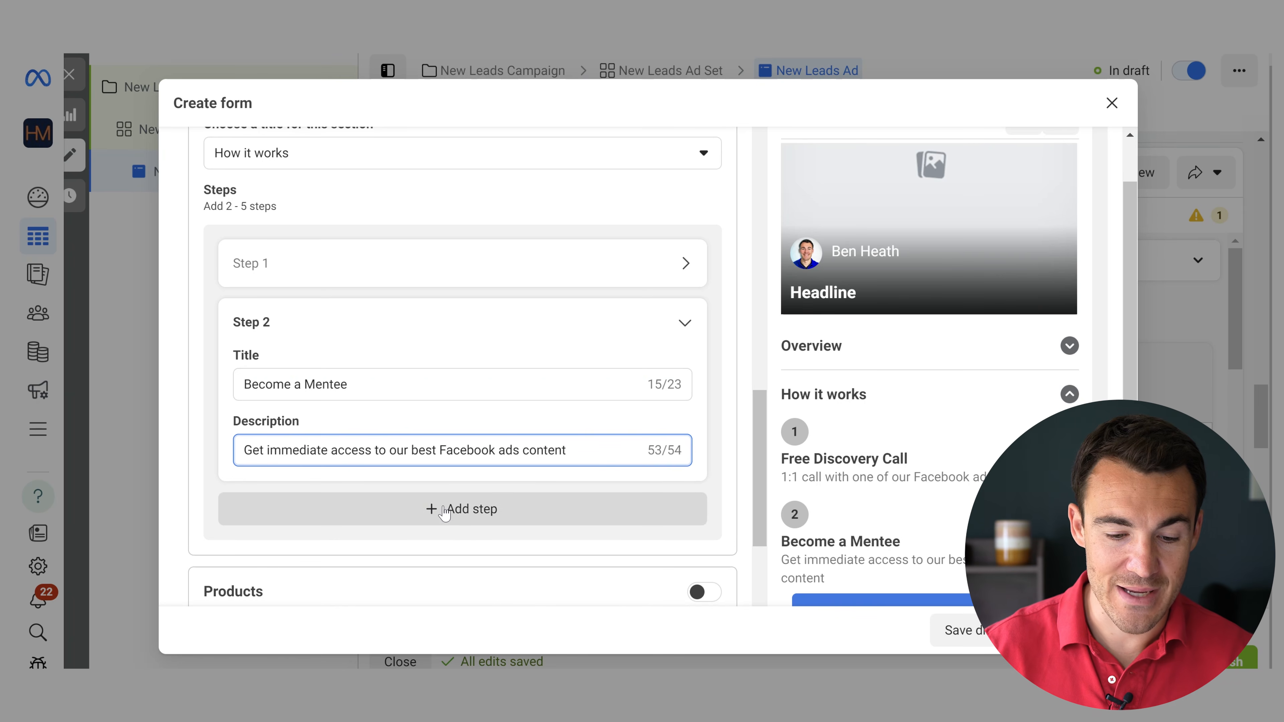
- Add step 3 to How it works with title "Ad Account Audit" and description "Fully bespoke and complete with recommendations"
{"action": "left_click", "coordinate": [468, 510]}
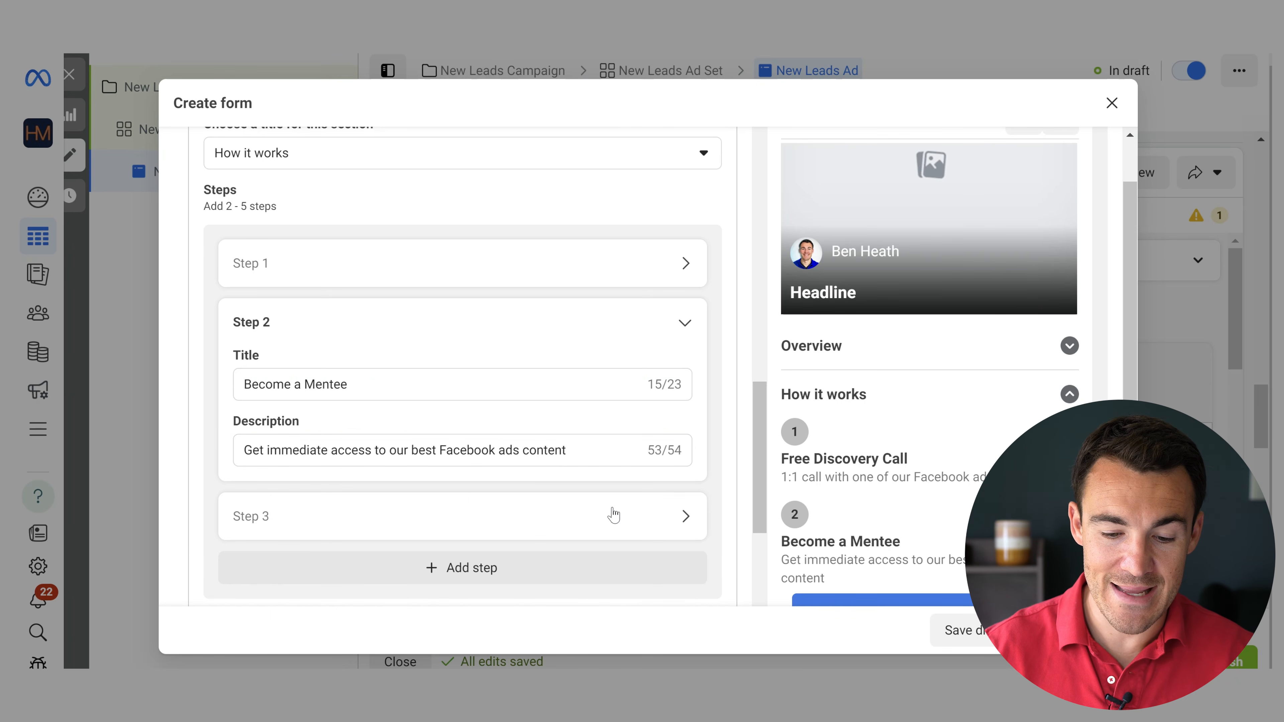
{"action": "scroll", "coordinate": [677, 521], "scroll_direction": "down", "scroll_amount": 2}
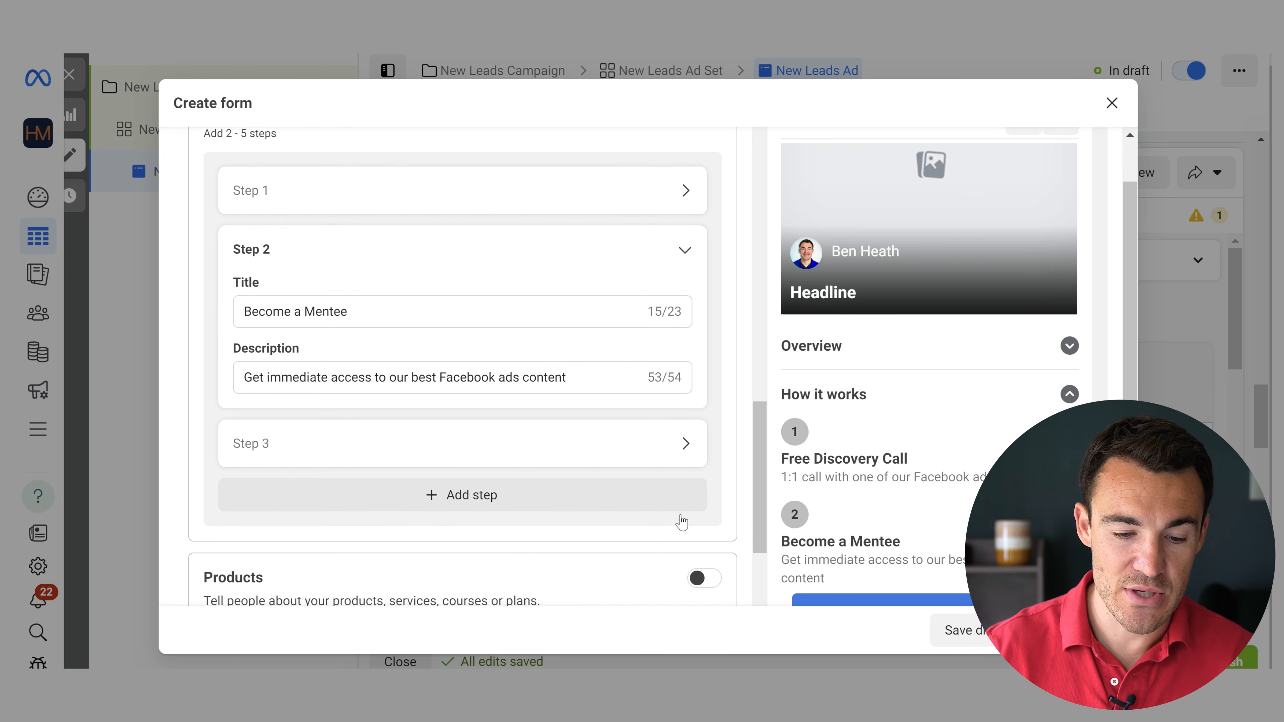
{"action": "left_click", "coordinate": [685, 445]}
{"action": "left_click", "coordinate": [318, 370]}
{"action": "type", "text": "Ad Ad"}
{"action": "type", "text": "count Aud"}
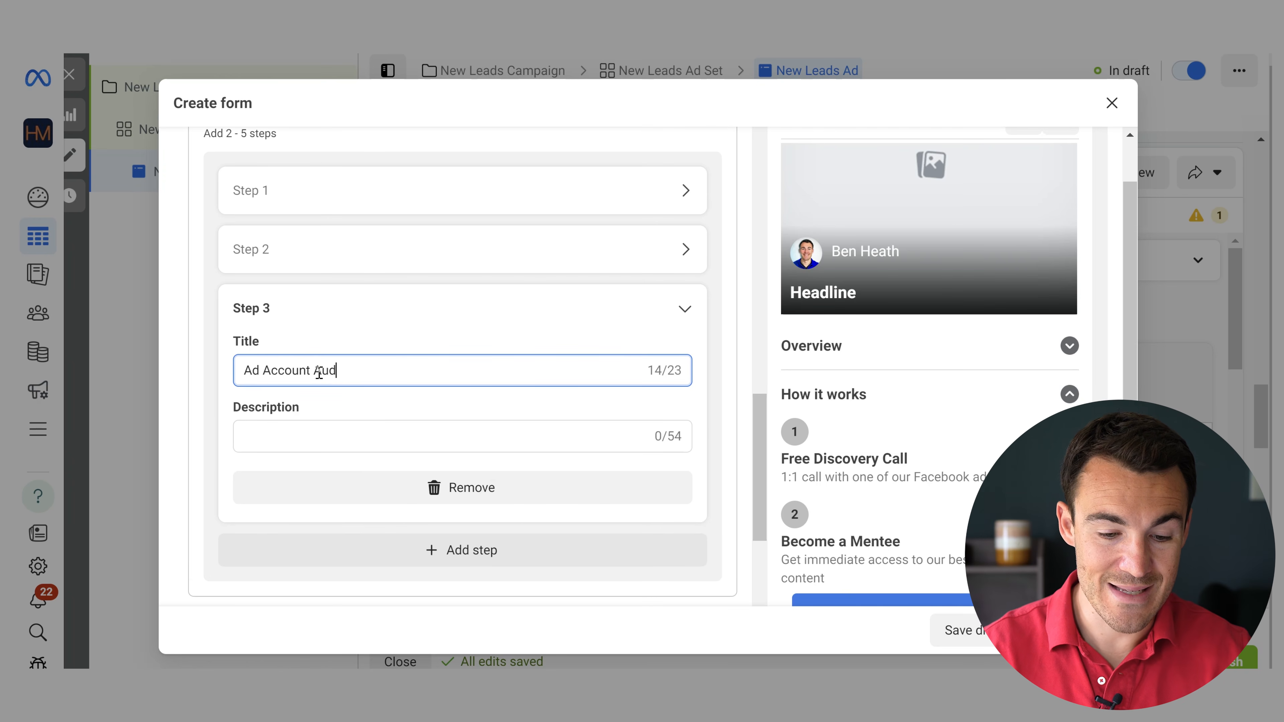
{"action": "type", "text": "it"}
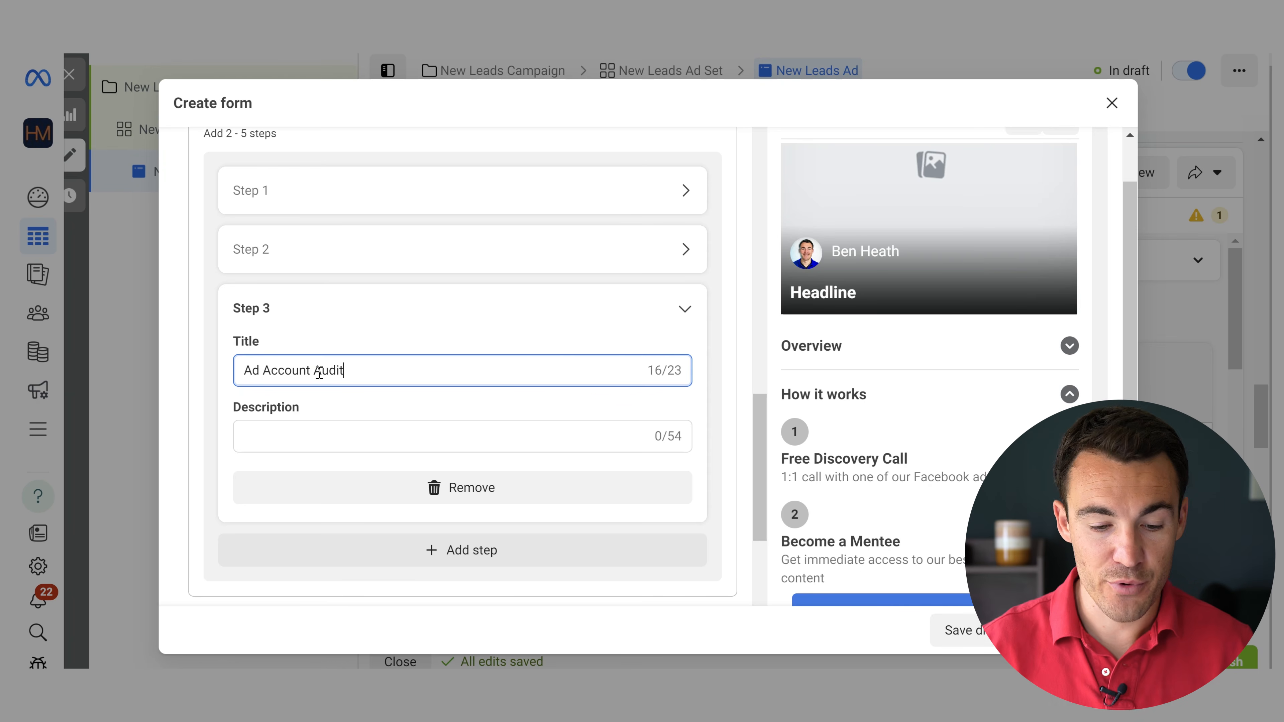
{"action": "left_click", "coordinate": [303, 429]}
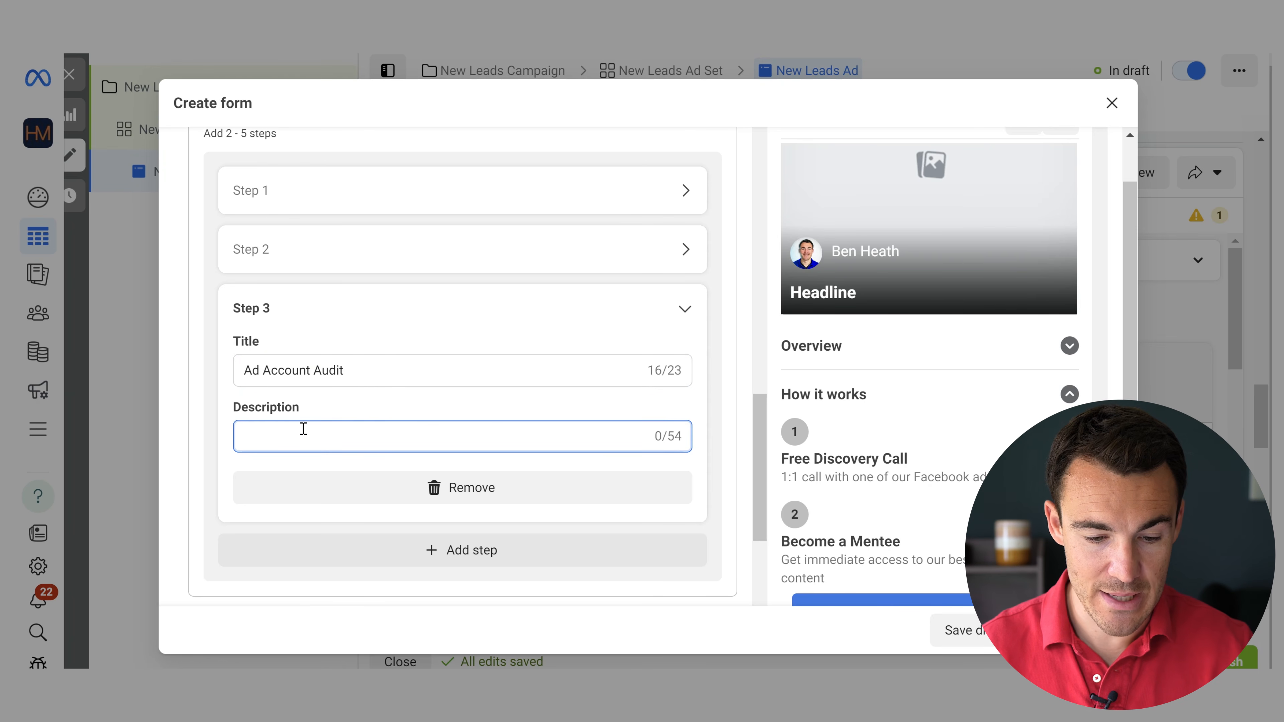
{"action": "type", "text": "Fully bespoke and complete with recommendations"}
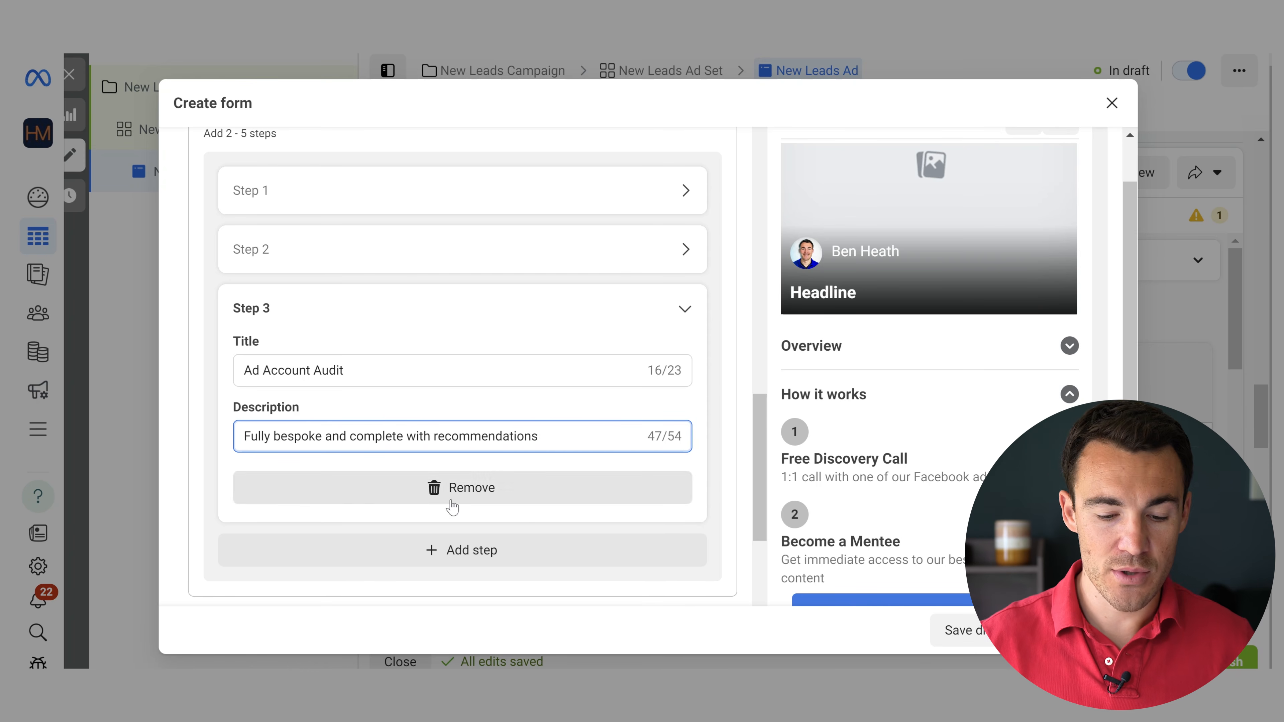
- Add step 4 to How it works with title "Live Calls" and description "Daily live coaching calls with me and my team"
{"action": "left_click", "coordinate": [468, 551]}
{"action": "left_click", "coordinate": [469, 557]}
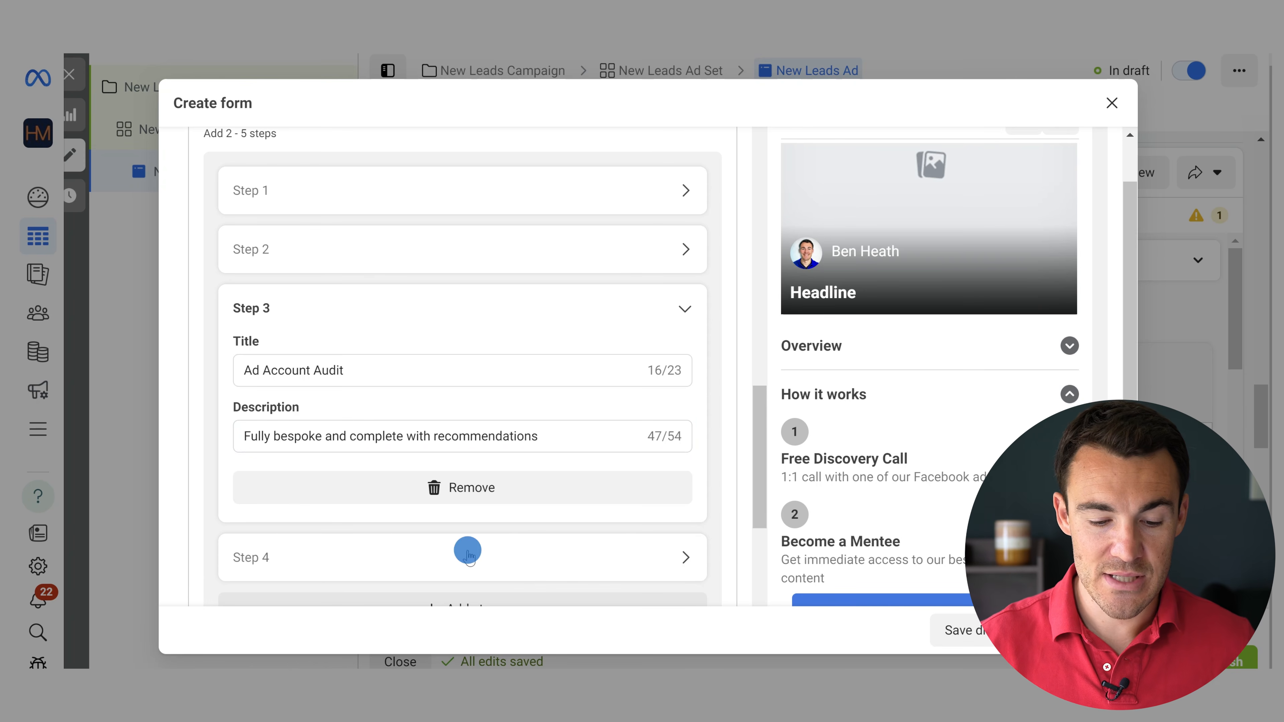
{"action": "left_click", "coordinate": [293, 433]}
{"action": "type", "text": "Live Calls"}
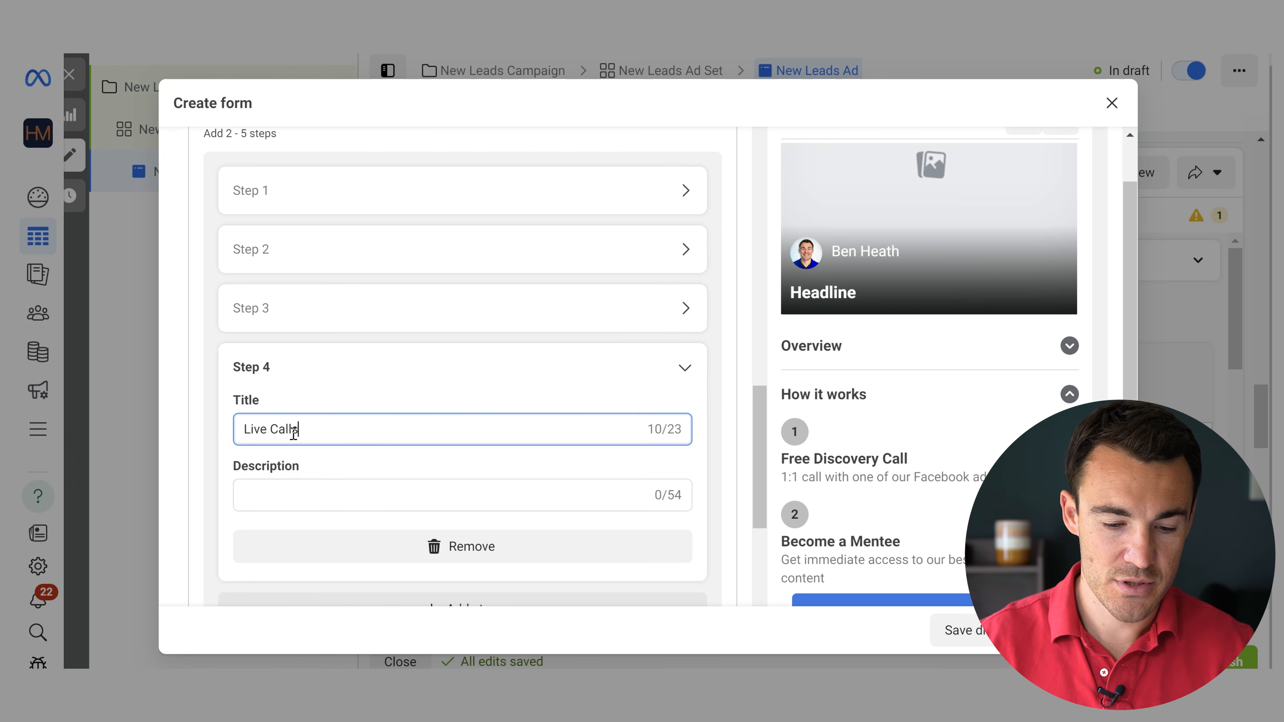
{"action": "left_click", "coordinate": [299, 496]}
{"action": "type", "text": "Daily live coaching calls with me and my team"}
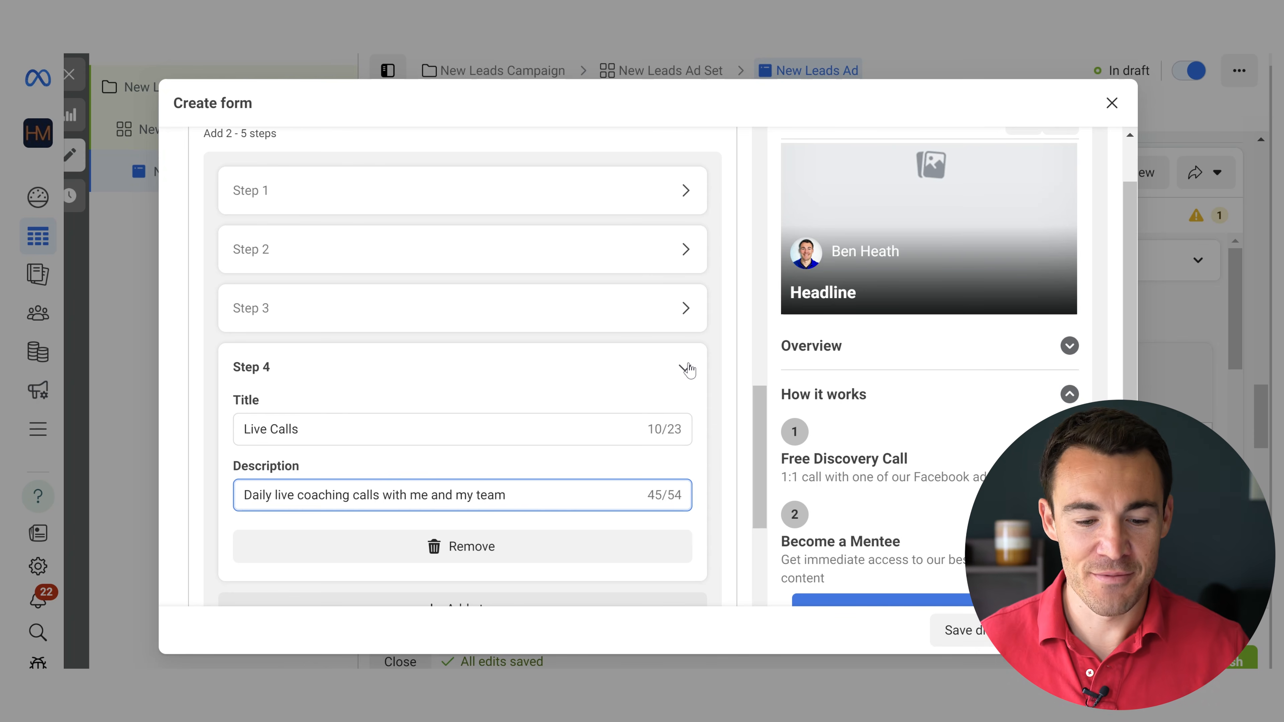
{"action": "left_click", "coordinate": [686, 315]}
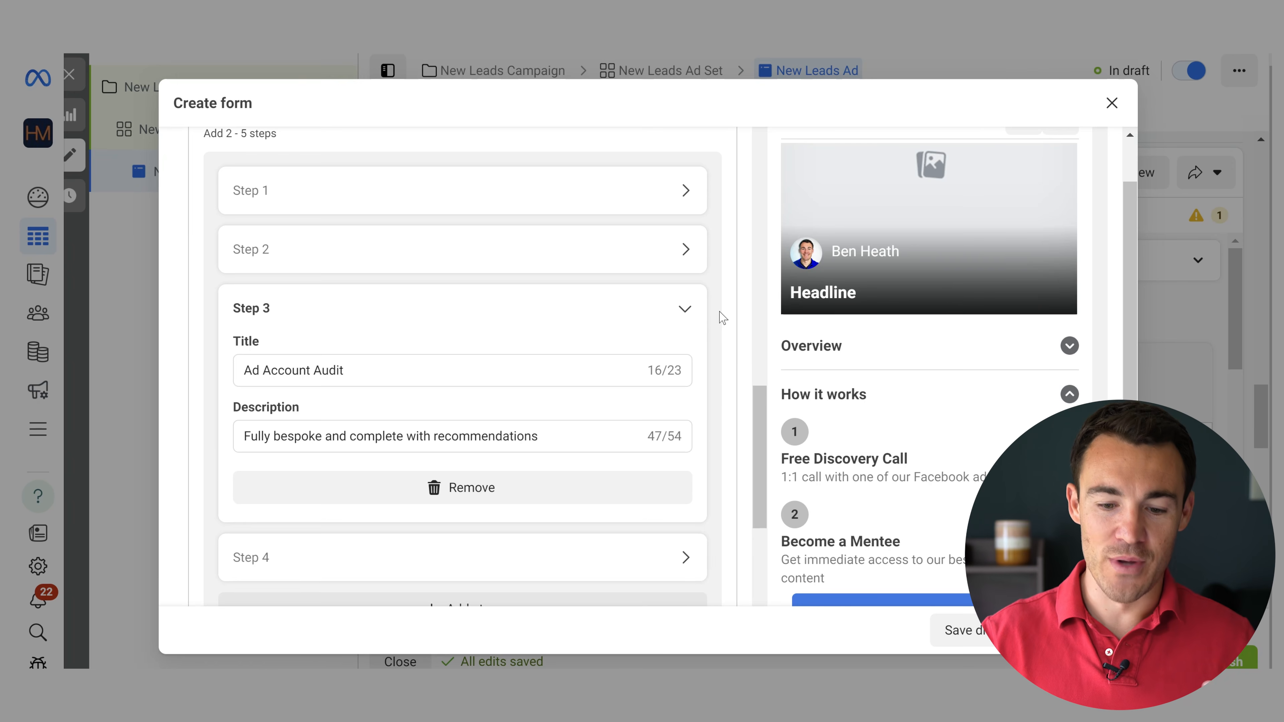
- Enable the Products section of the form and choose "Services" as its title
{"action": "scroll", "coordinate": [723, 318], "scroll_direction": "down", "scroll_amount": 5}
{"action": "scroll", "coordinate": [723, 318], "scroll_direction": "down", "scroll_amount": 2}
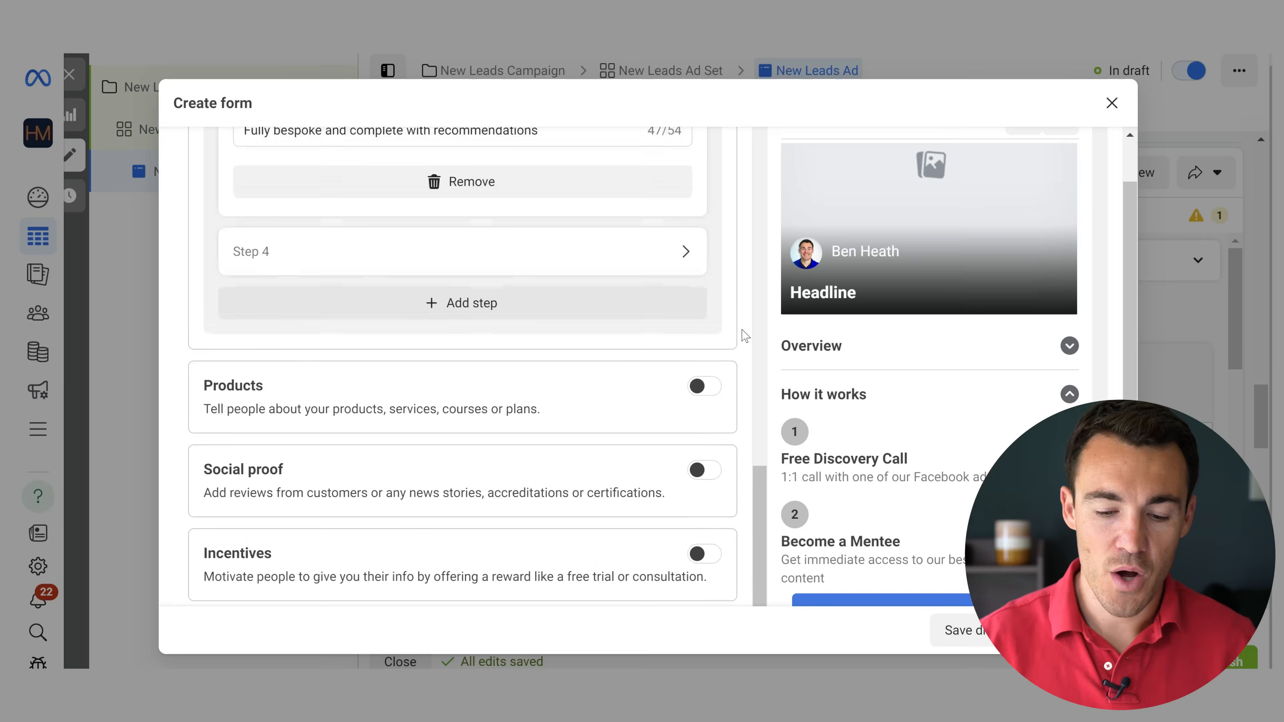
{"action": "scroll", "coordinate": [725, 324], "scroll_direction": "down", "scroll_amount": 2}
{"action": "left_click", "coordinate": [705, 302]}
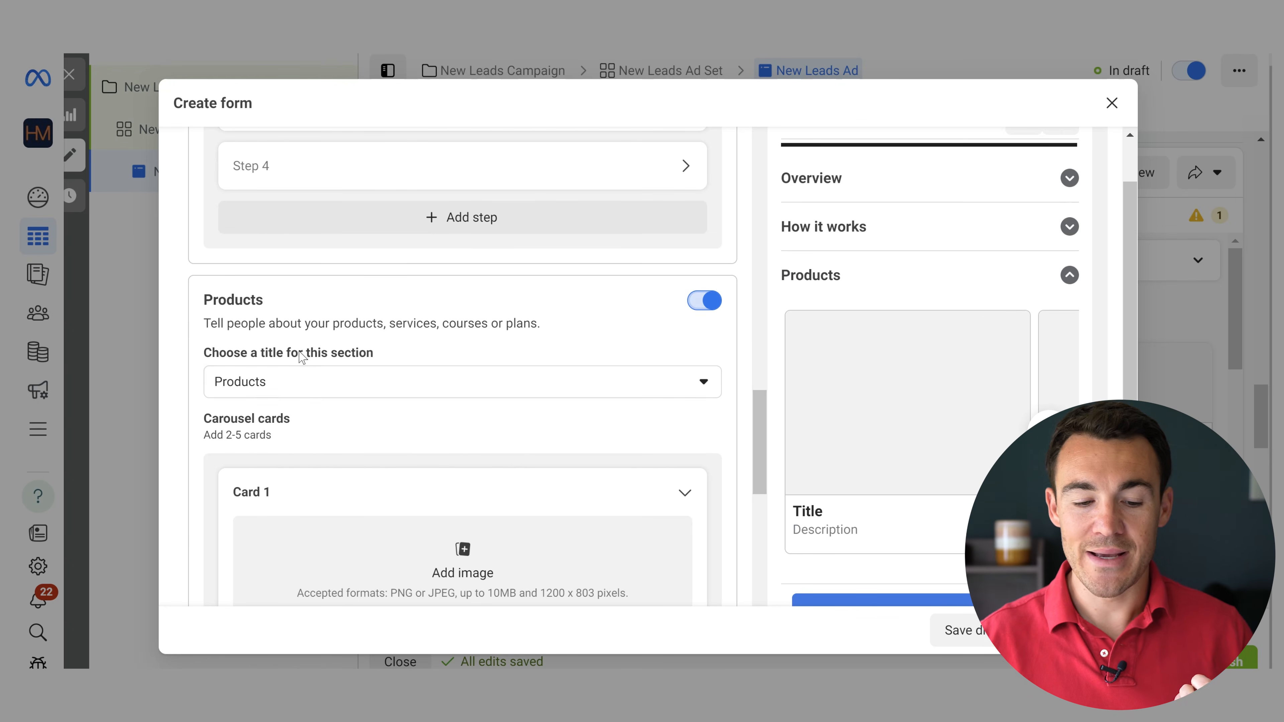
{"action": "left_click", "coordinate": [373, 382]}
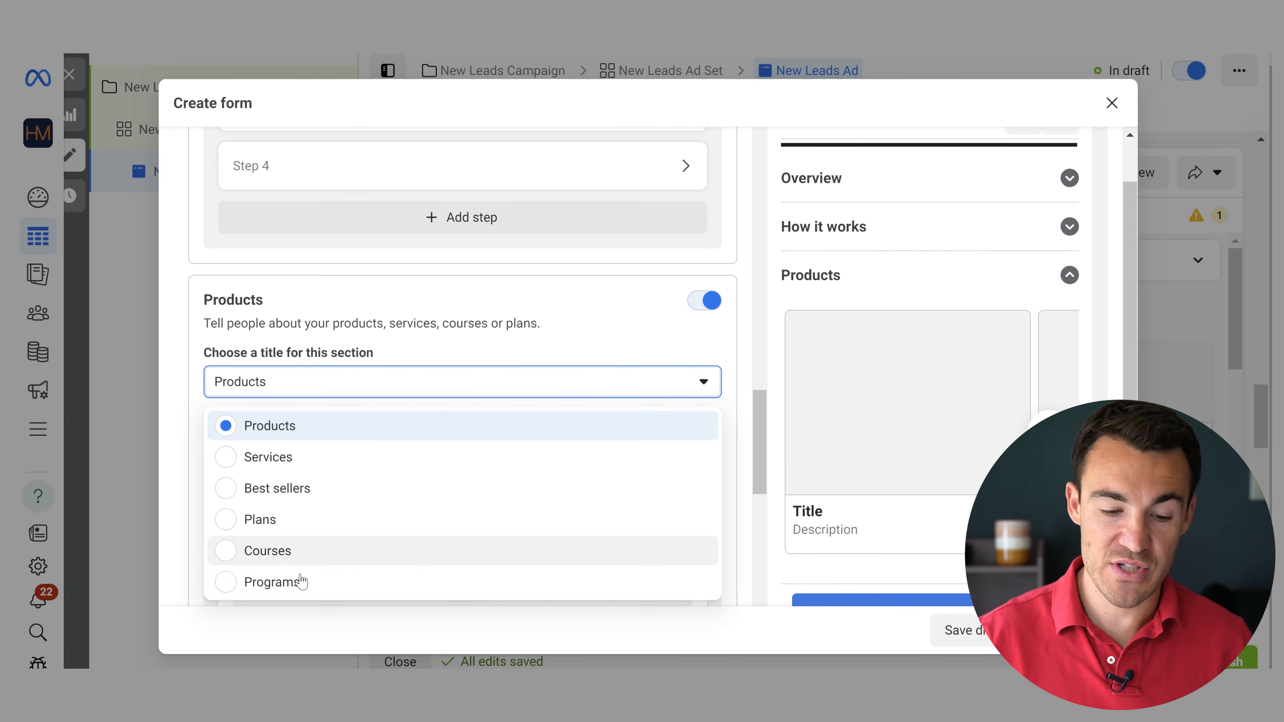
{"action": "left_click", "coordinate": [301, 463]}
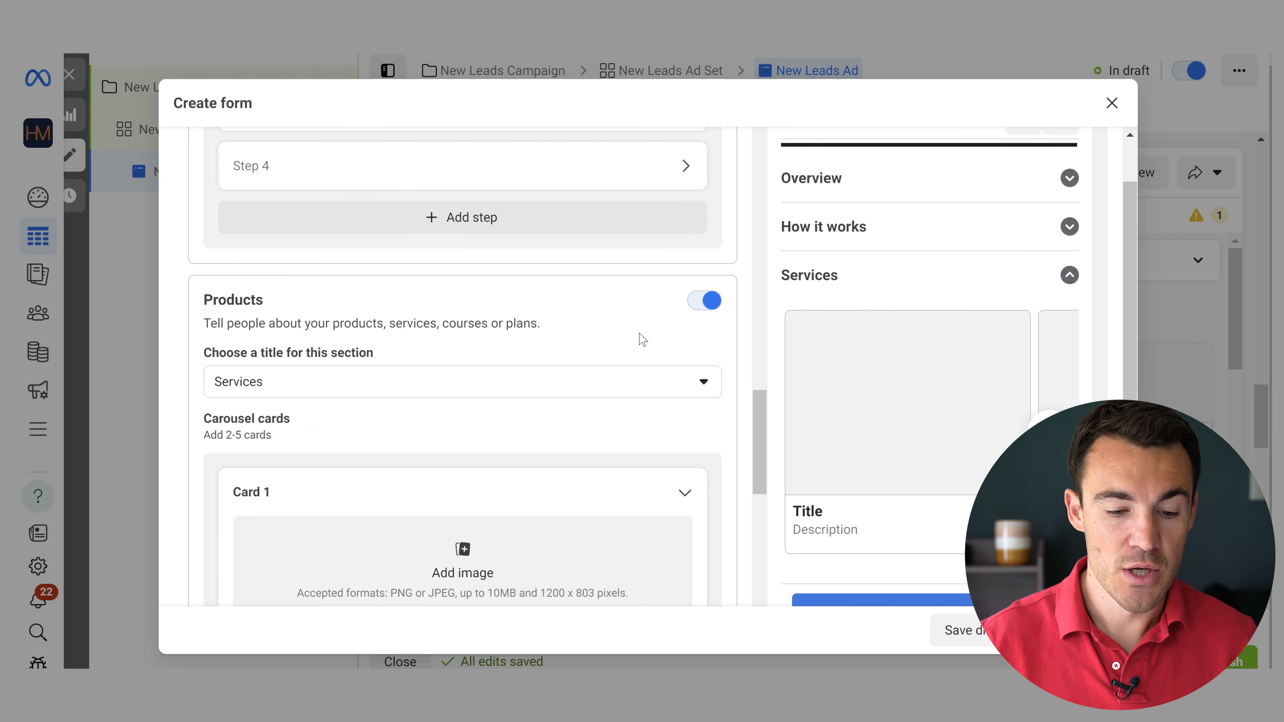
- Title the first carousel card in the Services section "Meta Ads Services"
{"action": "scroll", "coordinate": [642, 339], "scroll_direction": "down", "scroll_amount": 2}
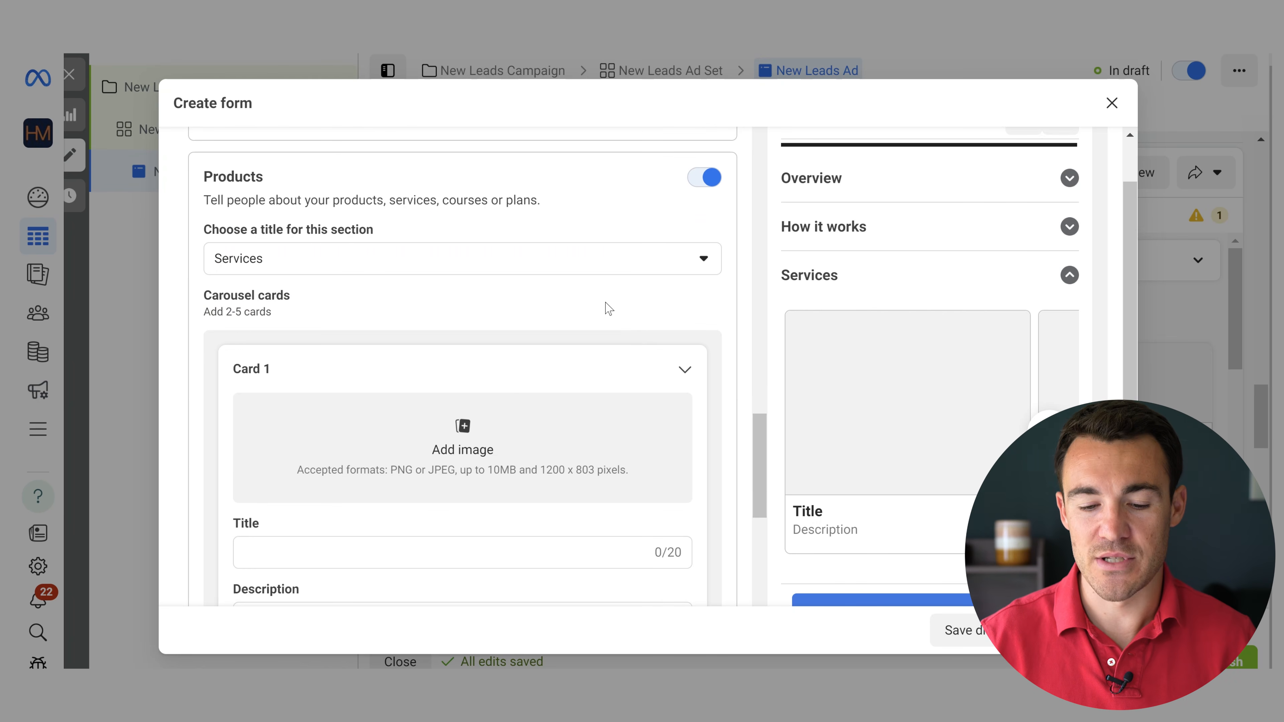
{"action": "scroll", "coordinate": [607, 307], "scroll_direction": "down", "scroll_amount": 1}
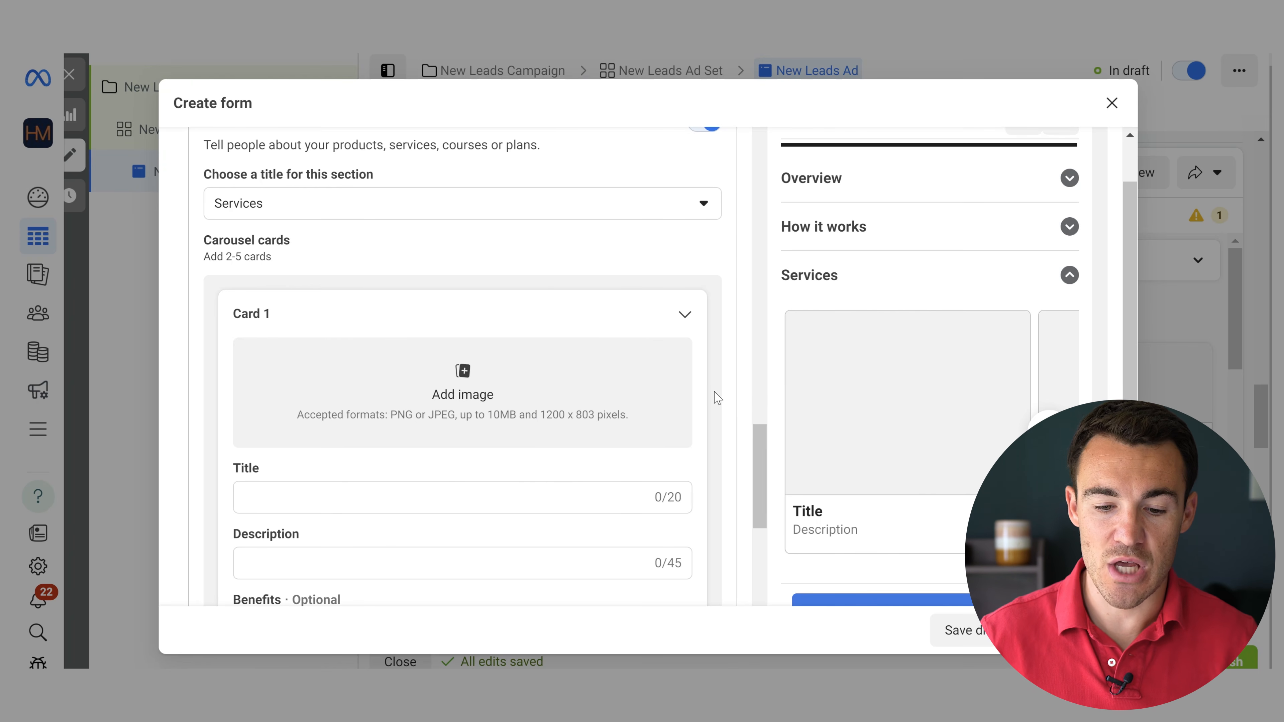
{"action": "scroll", "coordinate": [717, 398], "scroll_direction": "down", "scroll_amount": 1}
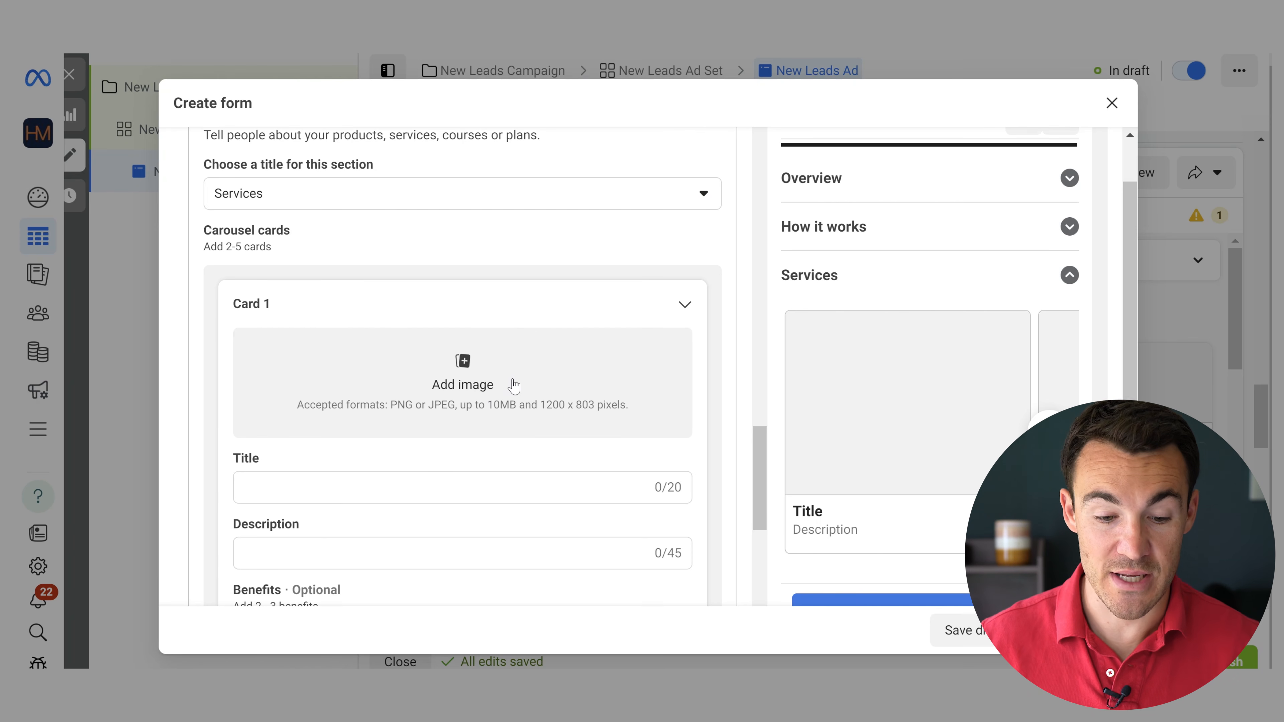
{"action": "scroll", "coordinate": [514, 386], "scroll_direction": "down", "scroll_amount": 1}
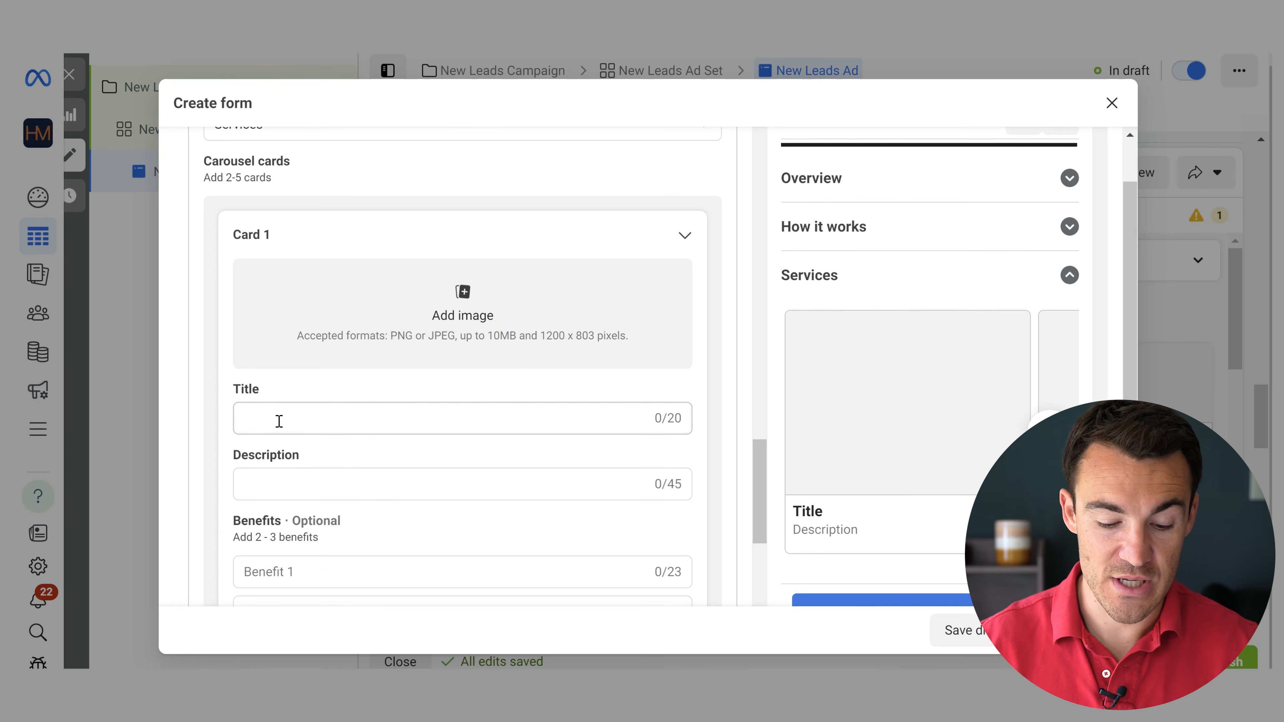
{"action": "left_click", "coordinate": [339, 416]}
{"action": "type", "text": "Meta Ads Services"}
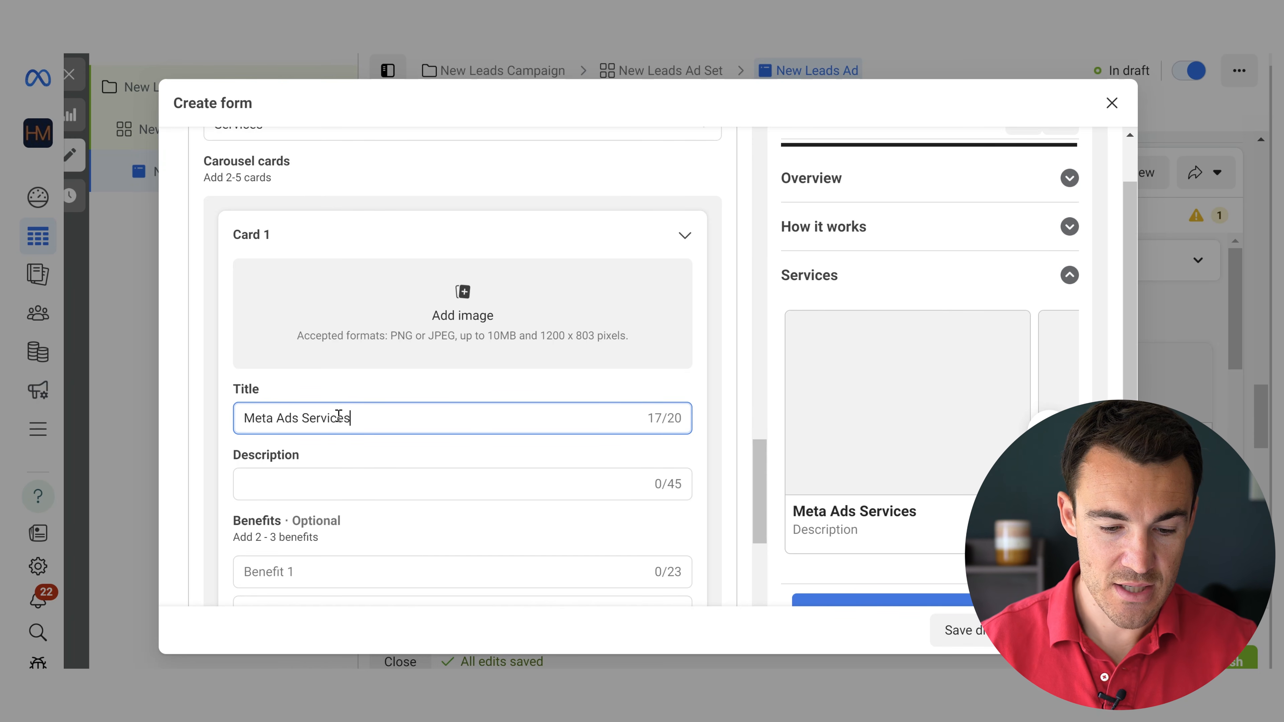
- Title the second carousel card in the Services section "Google Ads Services"
{"action": "scroll", "coordinate": [445, 453], "scroll_direction": "down", "scroll_amount": 6}
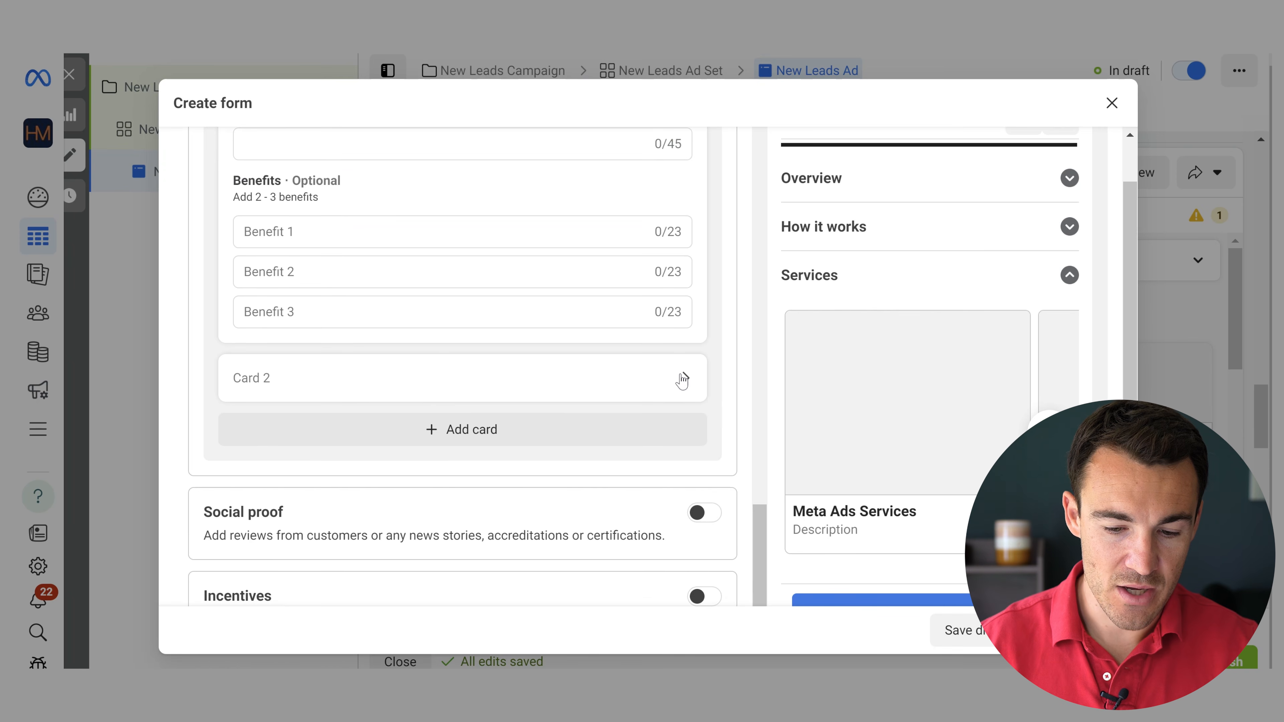
{"action": "left_click", "coordinate": [682, 379]}
{"action": "scroll", "coordinate": [359, 395], "scroll_direction": "up", "scroll_amount": 2}
{"action": "left_click", "coordinate": [261, 246]}
{"action": "type", "text": "Google Ads"}
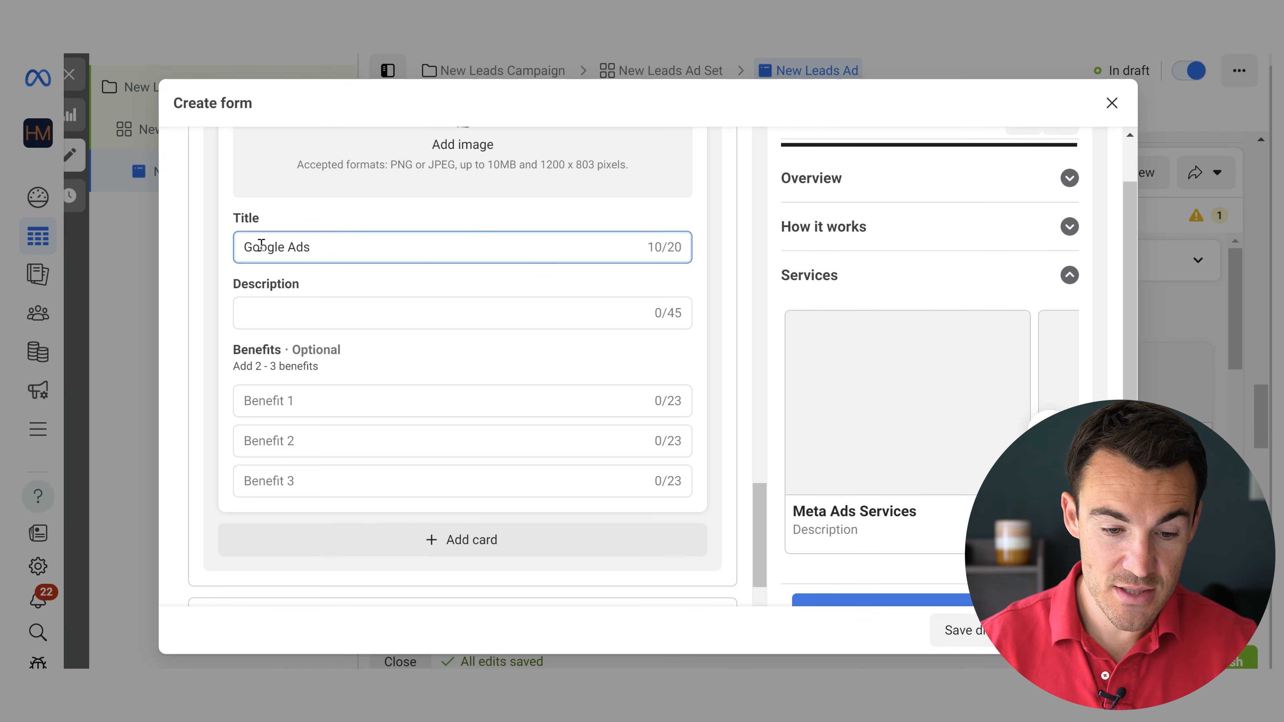
{"action": "type", "text": " Services"}
- Add a third carousel card to the Services section and title it "Mentorship Program"
{"action": "left_click", "coordinate": [459, 541]}
{"action": "left_click", "coordinate": [341, 539]}
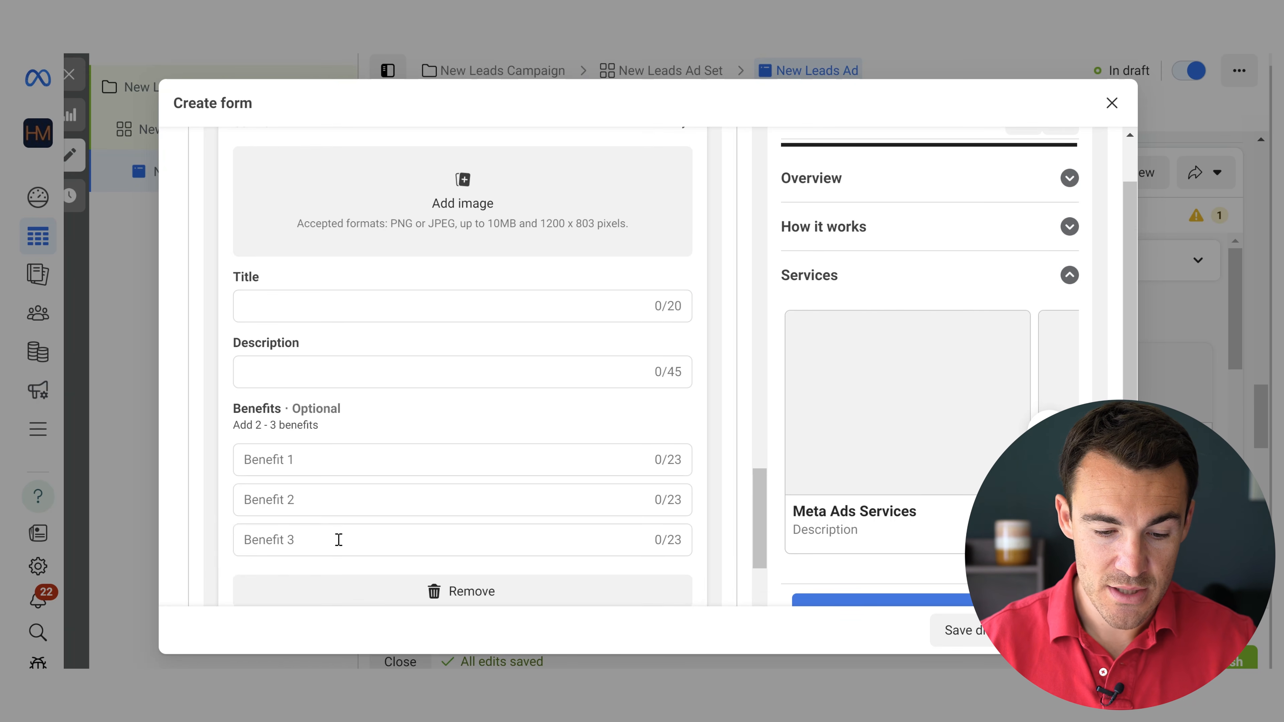
{"action": "left_click", "coordinate": [327, 307]}
{"action": "type", "text": "Meno"}
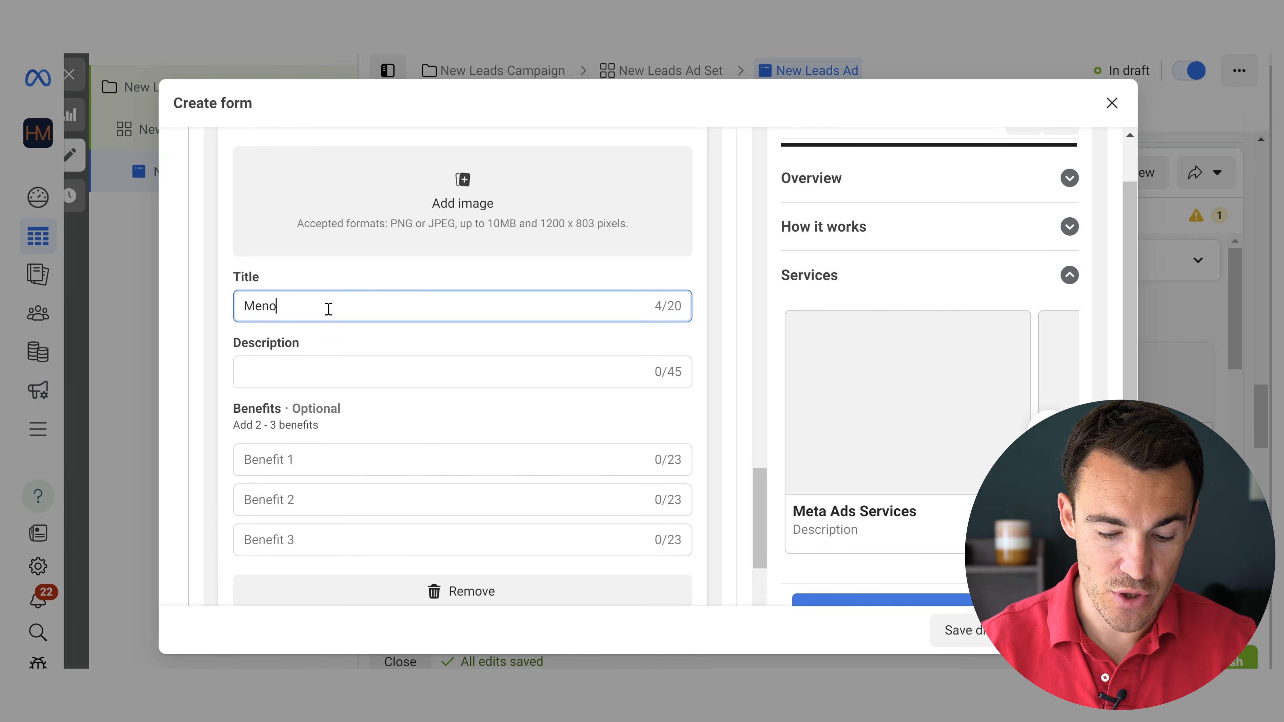
{"action": "key", "text": "BackSpace"}
{"action": "type", "text": "torship P"}
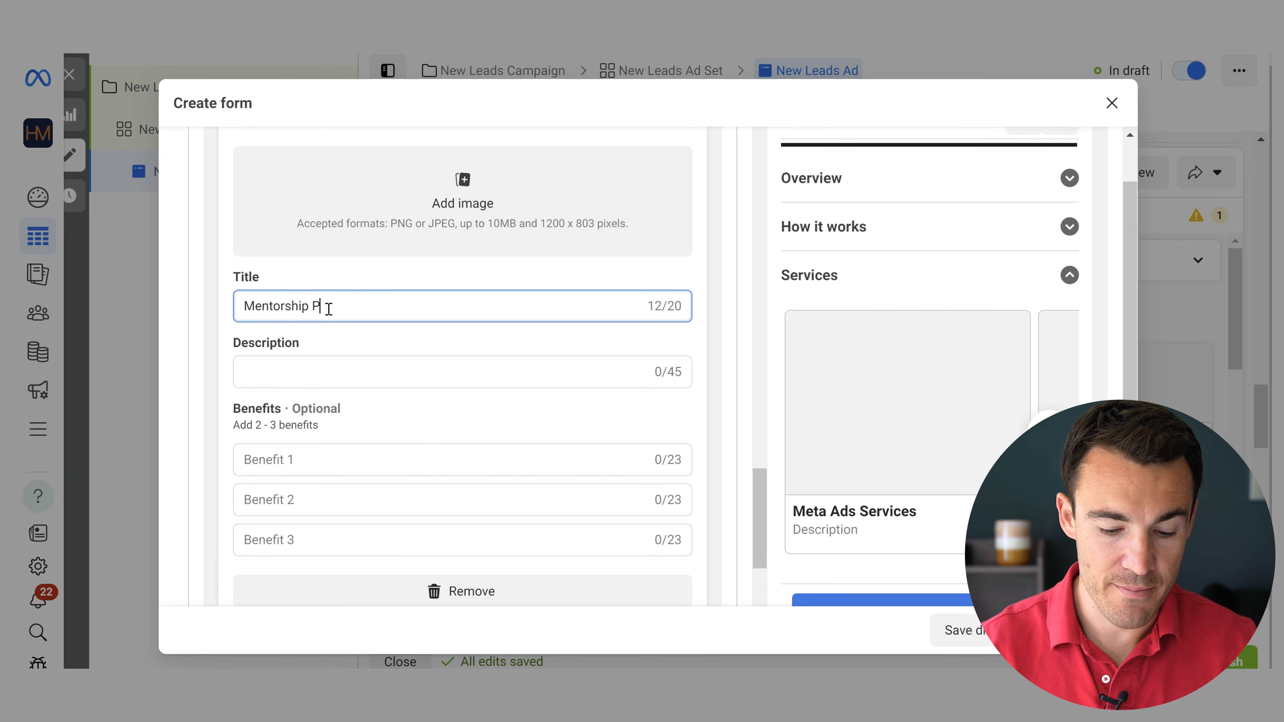
{"action": "type", "text": "rogram"}
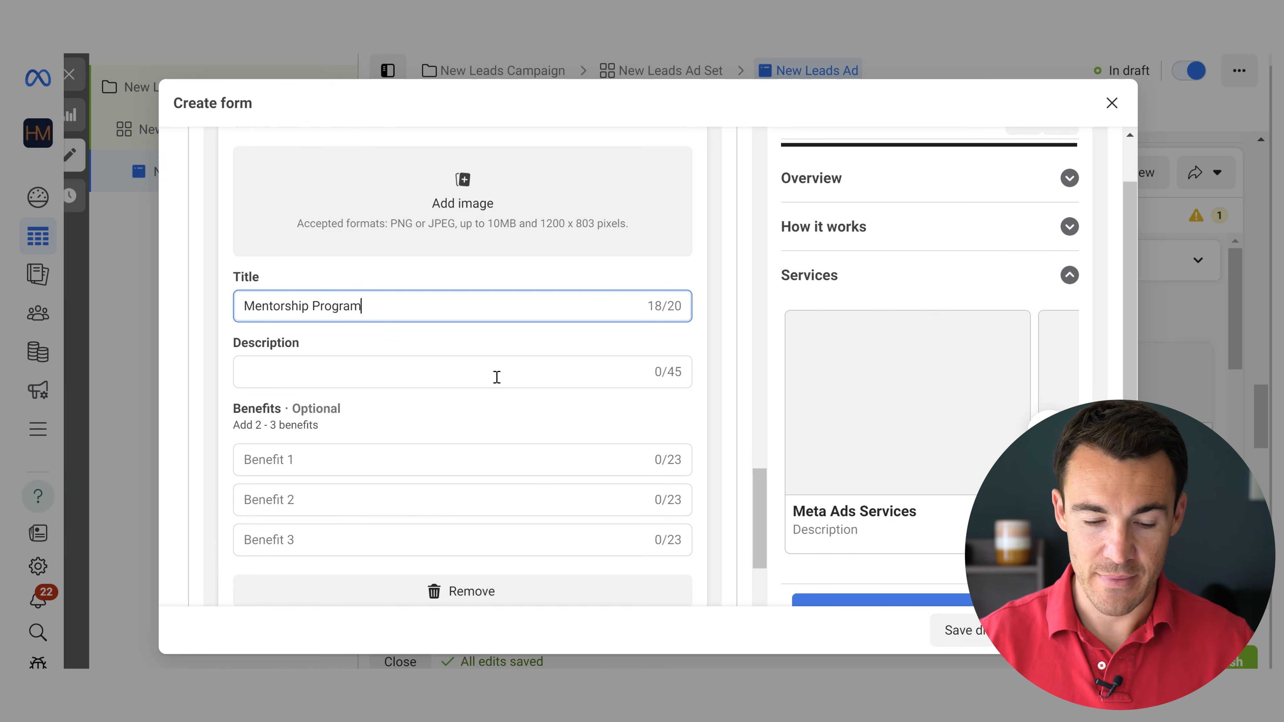
- Reopen carousel card 1 and enter the description "Fully done for you Facebook & Instagram ads"
{"action": "scroll", "coordinate": [497, 377], "scroll_direction": "up", "scroll_amount": 3}
{"action": "scroll", "coordinate": [497, 377], "scroll_direction": "up", "scroll_amount": 5}
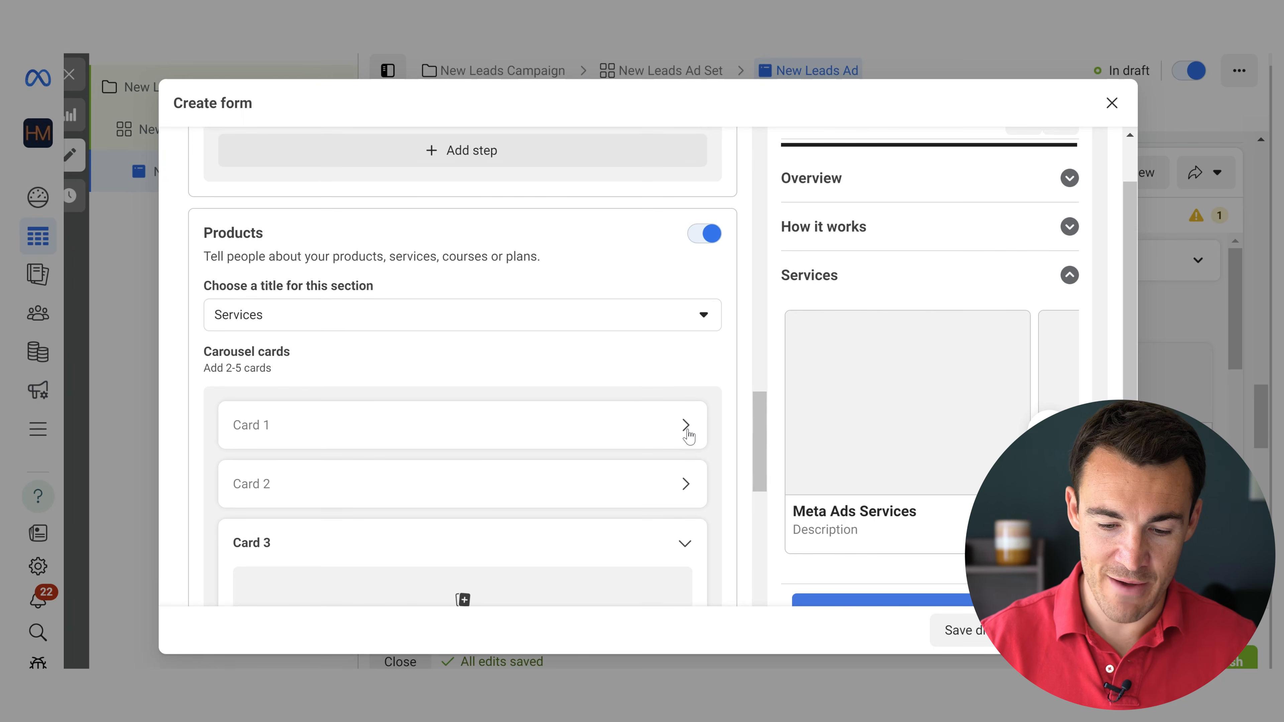
{"action": "left_click", "coordinate": [684, 425]}
{"action": "scroll", "coordinate": [609, 376], "scroll_direction": "down", "scroll_amount": 5}
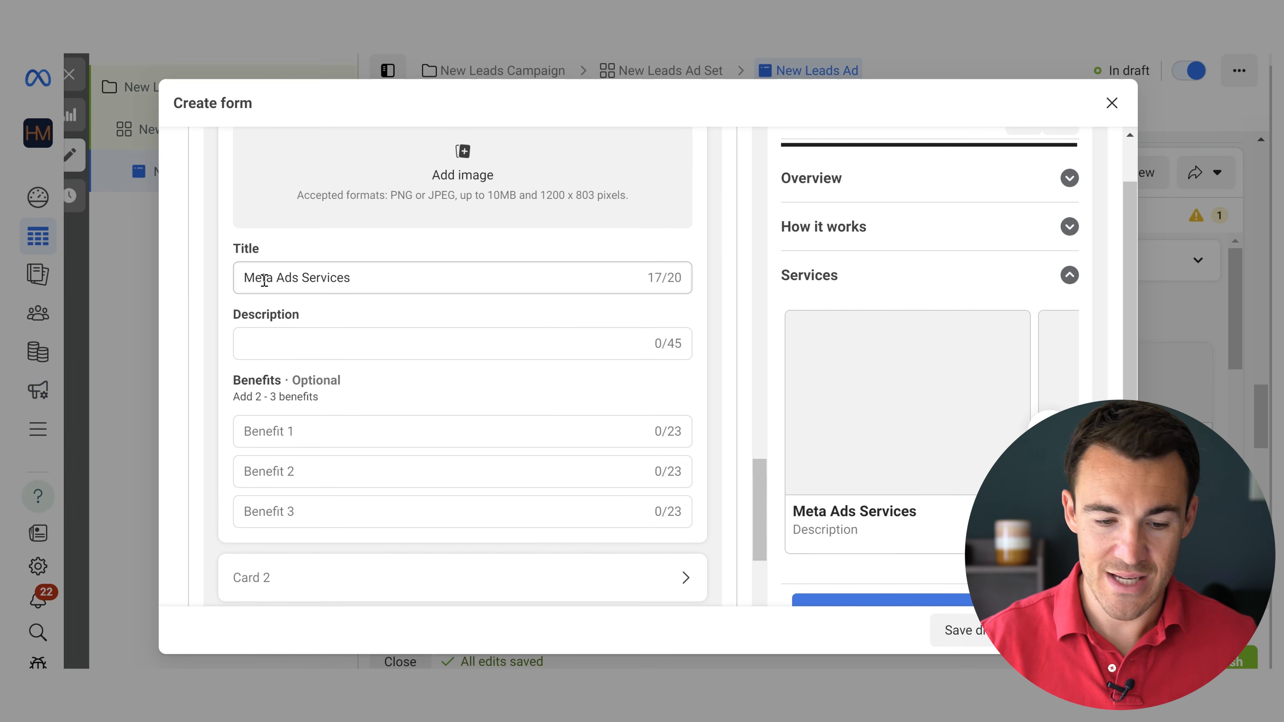
{"action": "left_click", "coordinate": [273, 348]}
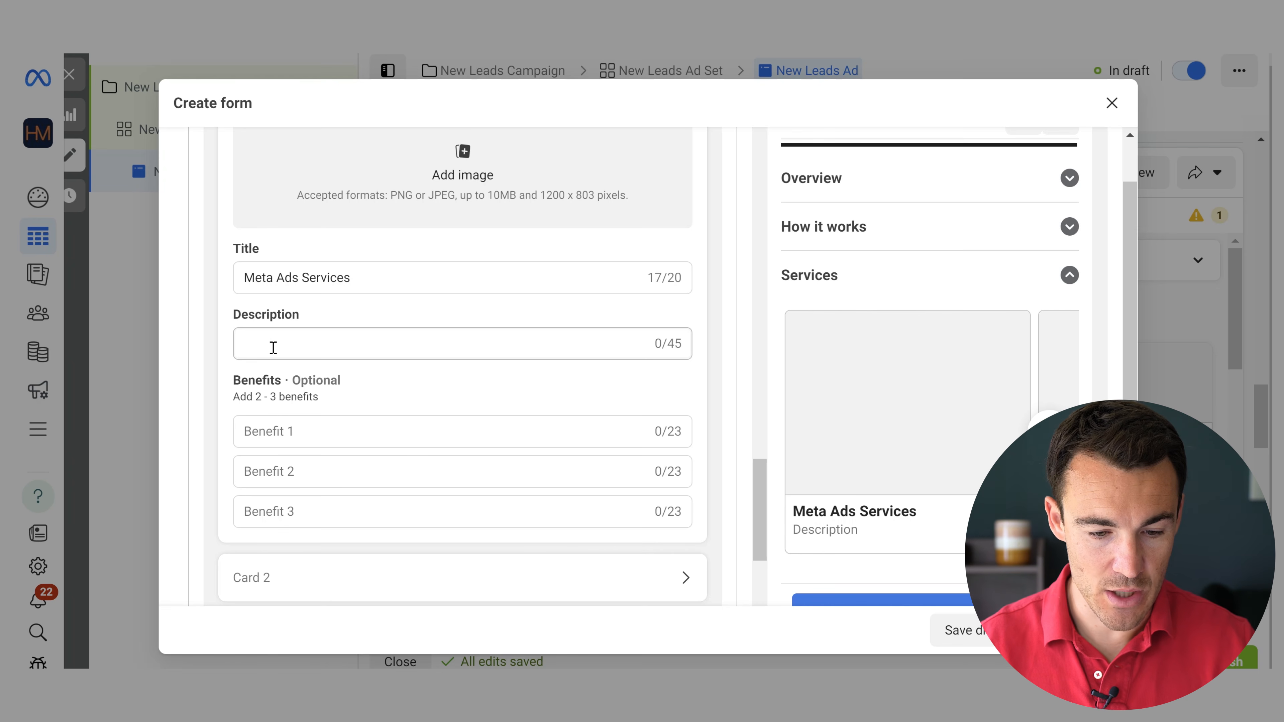
{"action": "left_click", "coordinate": [273, 347]}
{"action": "type", "text": "Fully done for you Facebook & Instagram ads"}
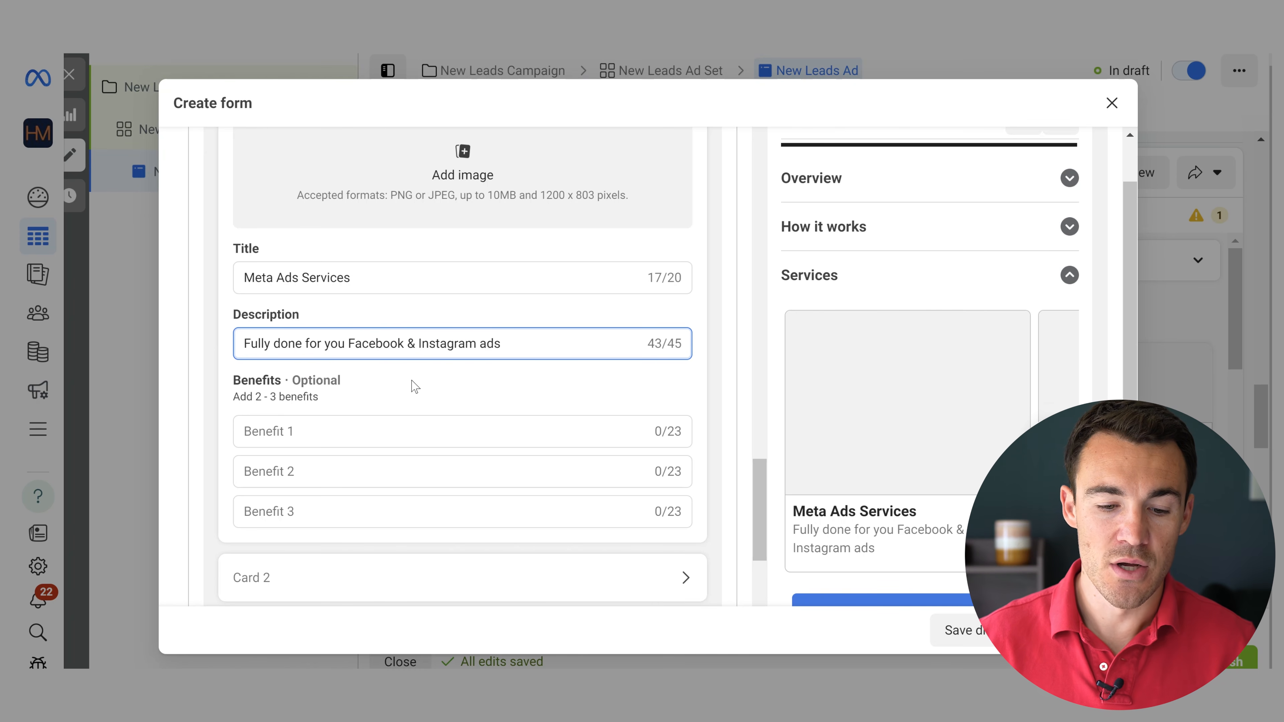
{"action": "left_click", "coordinate": [545, 393]}
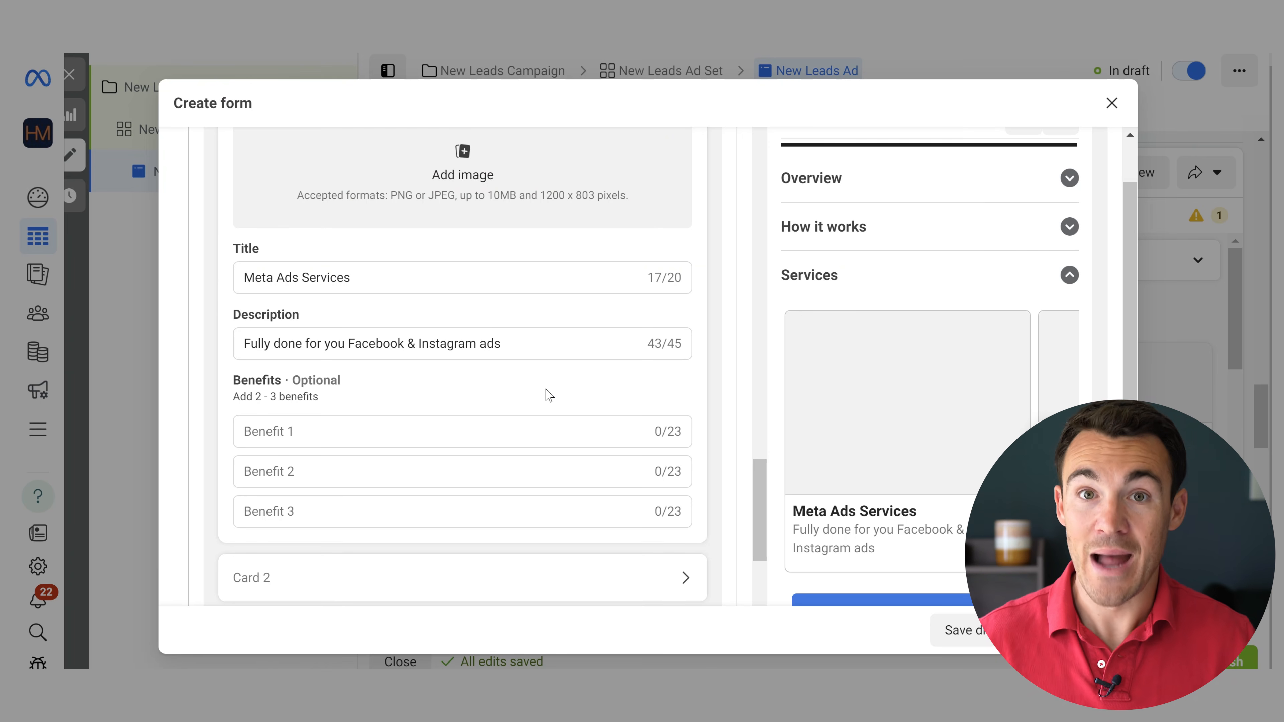
- Enter card 1's three benefits: "Ongoing optimization", "Daily monitoring" and "Ad creative included"
{"action": "left_click", "coordinate": [384, 432]}
{"action": "type", "text": "Ongoing Optimization"}
{"action": "left_click", "coordinate": [307, 471]}
{"action": "type", "text": "Daily mo"}
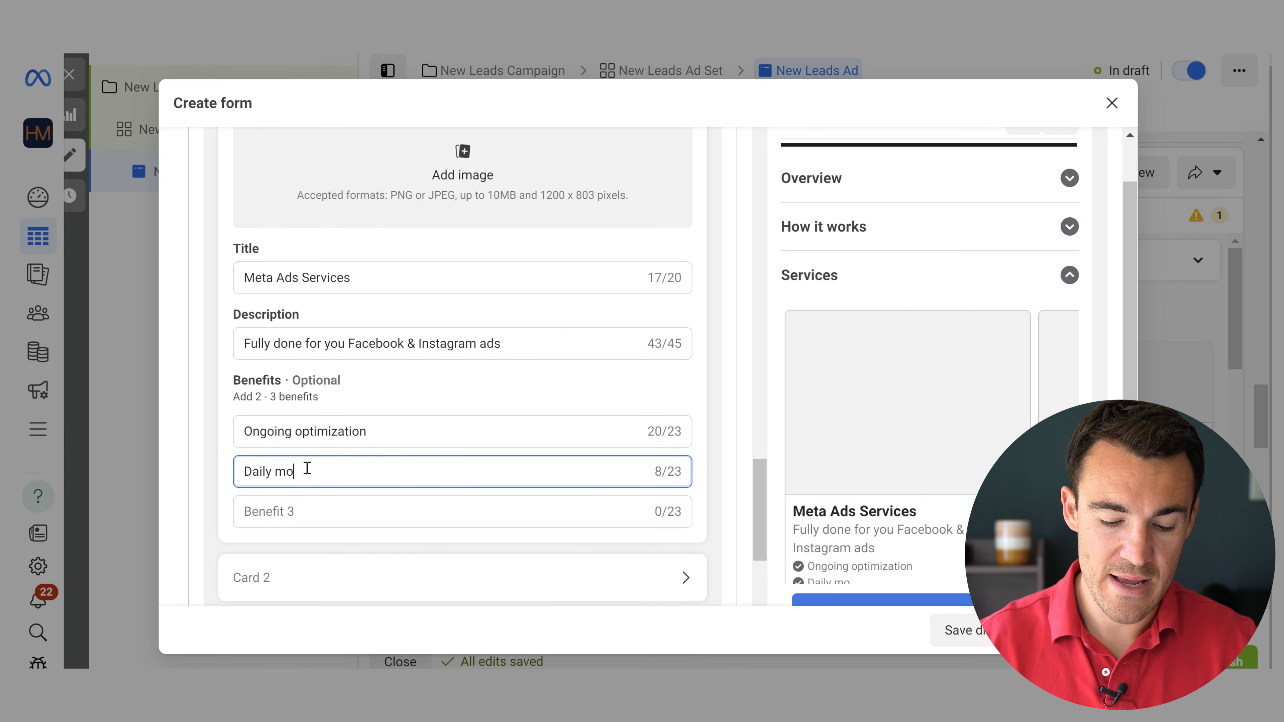
{"action": "type", "text": "noitoring"}
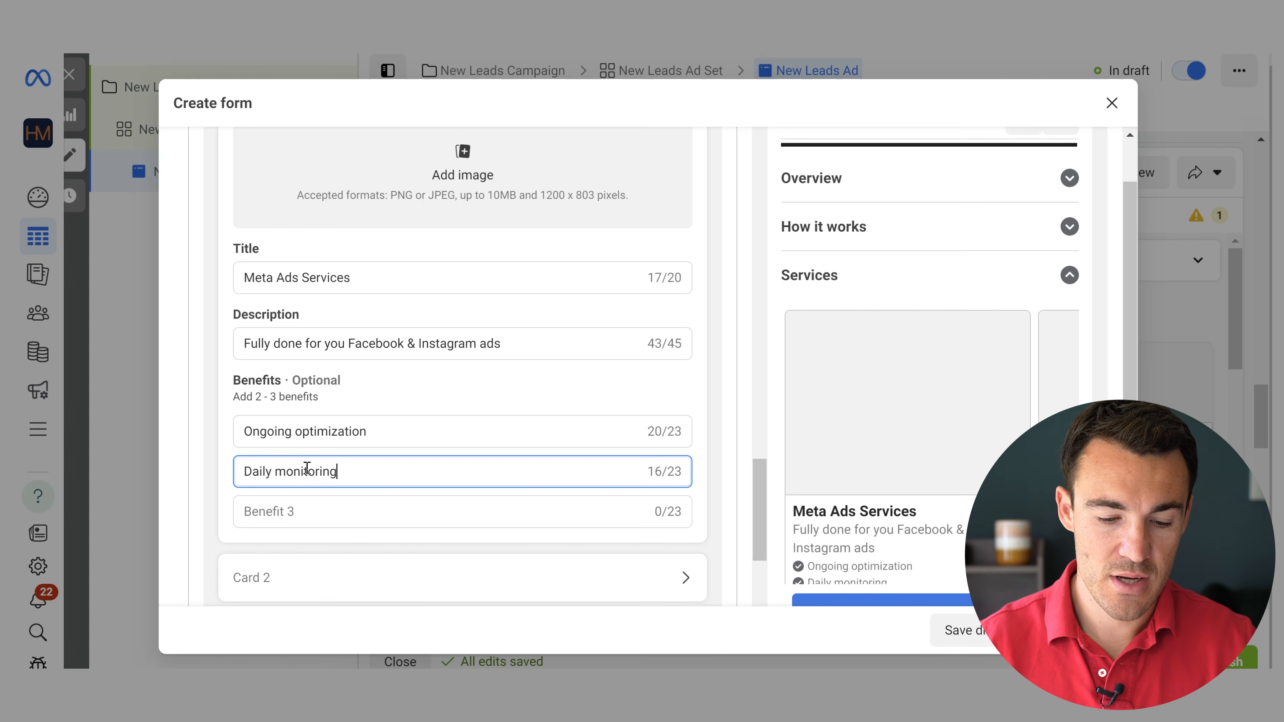
{"action": "left_click", "coordinate": [314, 503]}
{"action": "type", "text": "Ad creati"}
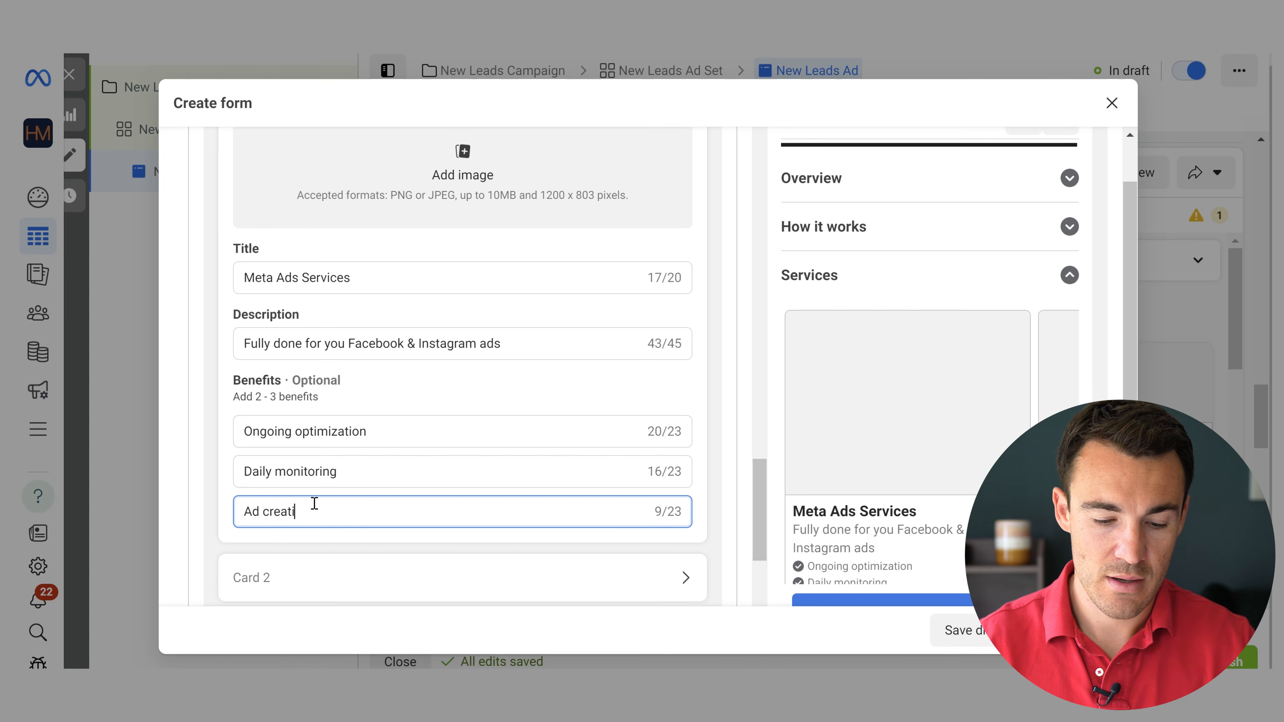
{"action": "type", "text": "ve included"}
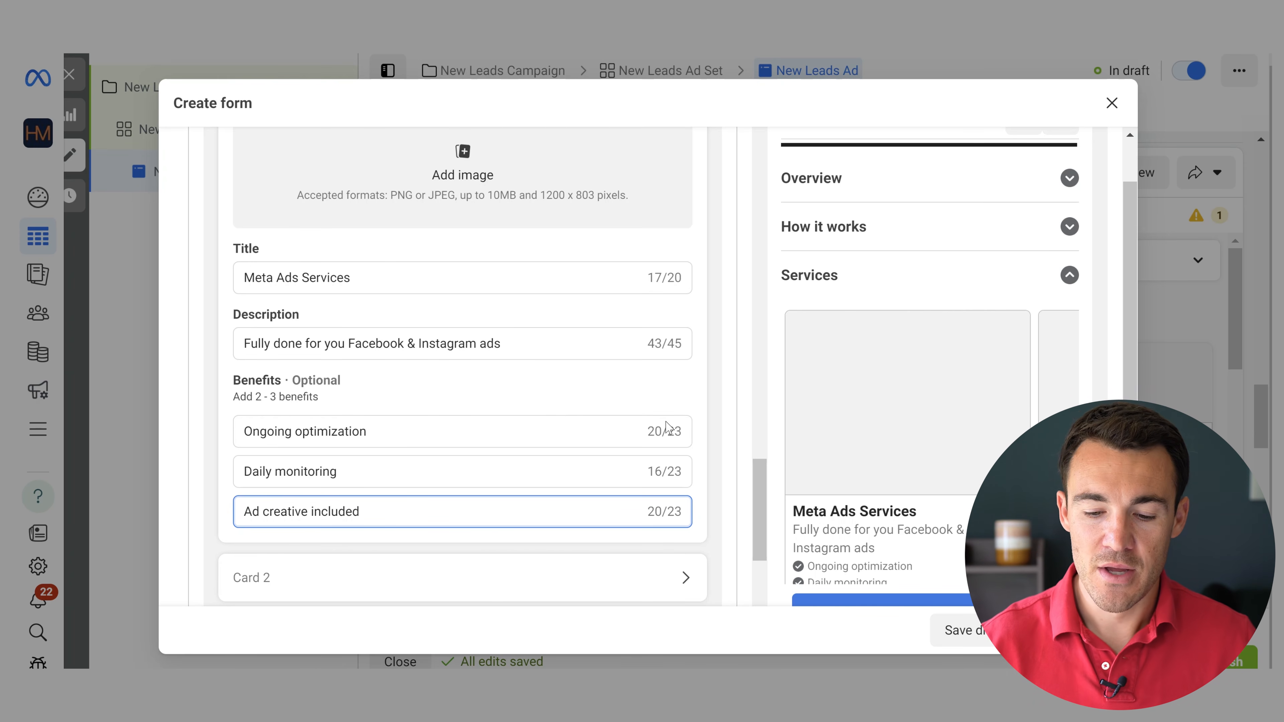
{"action": "scroll", "coordinate": [905, 430], "scroll_direction": "down", "scroll_amount": 1}
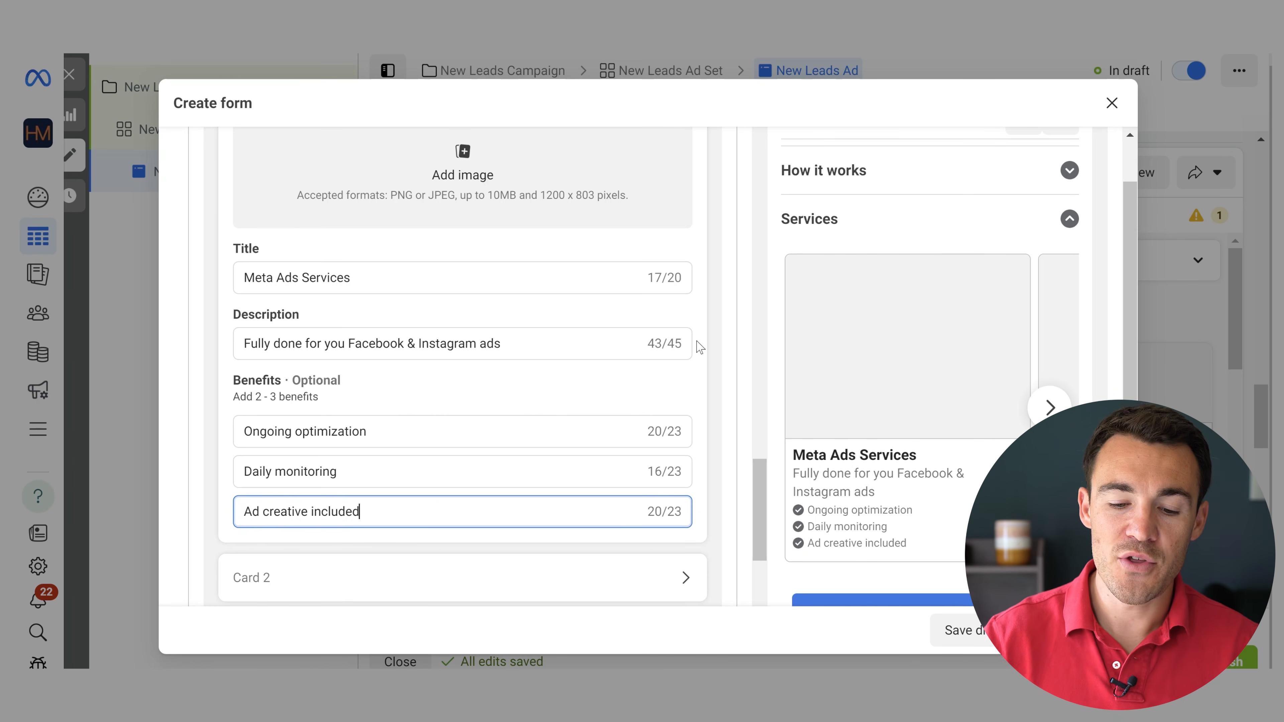
- Turn on the Social proof section of the form's intro, below the Services carousel cards
{"action": "scroll", "coordinate": [642, 354], "scroll_direction": "up", "scroll_amount": 3}
{"action": "scroll", "coordinate": [385, 217], "scroll_direction": "up", "scroll_amount": 3}
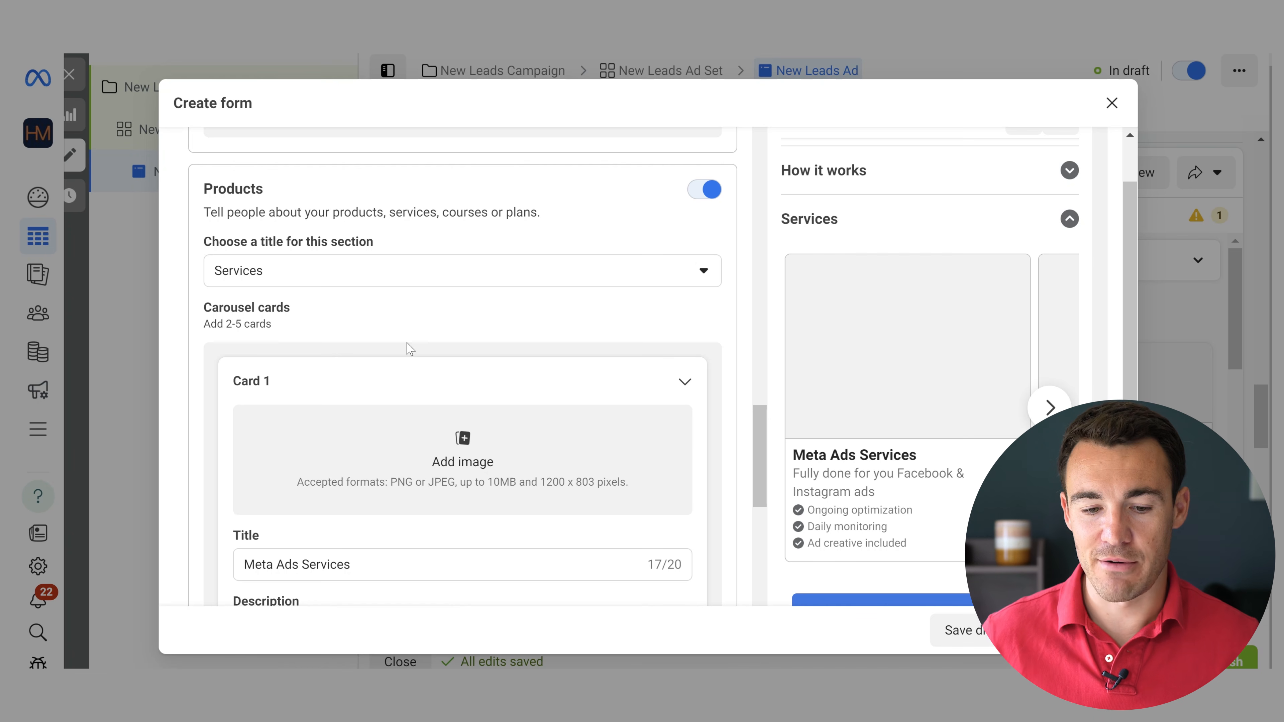
{"action": "scroll", "coordinate": [703, 305], "scroll_direction": "down", "scroll_amount": 5}
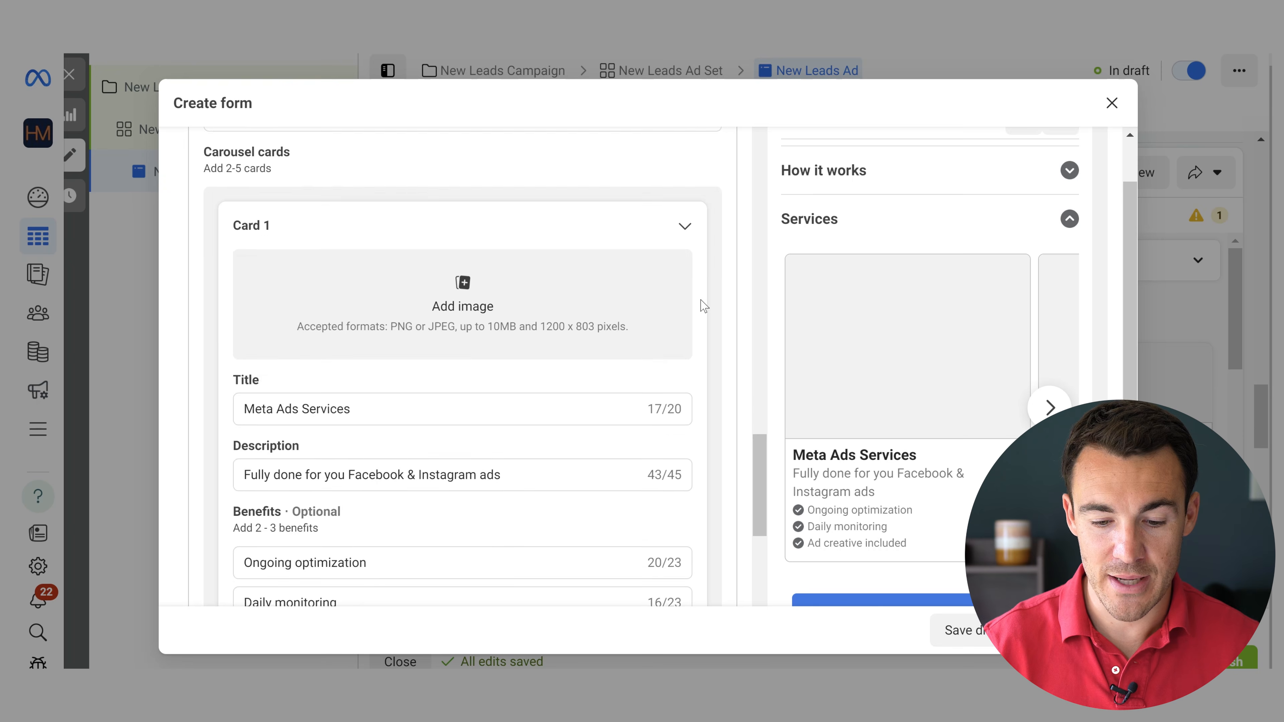
{"action": "scroll", "coordinate": [704, 306], "scroll_direction": "down", "scroll_amount": 5}
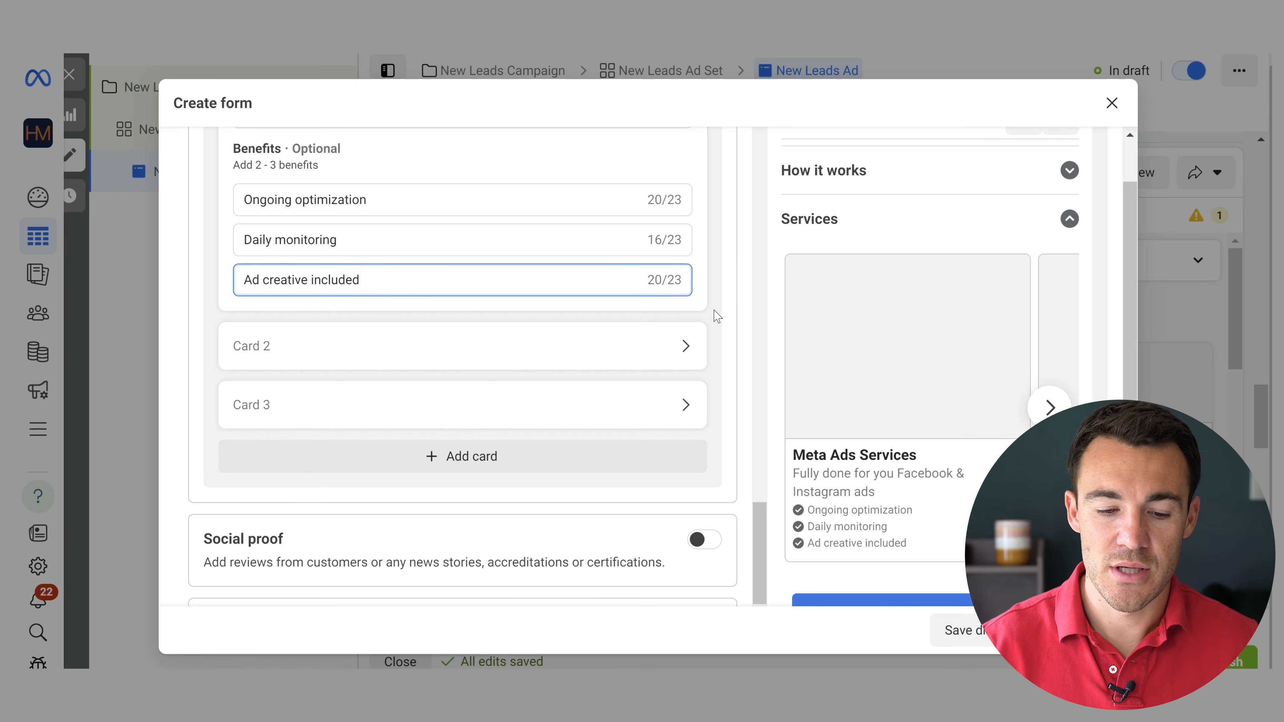
{"action": "scroll", "coordinate": [717, 316], "scroll_direction": "down", "scroll_amount": 1}
{"action": "scroll", "coordinate": [605, 364], "scroll_direction": "down", "scroll_amount": 2}
{"action": "scroll", "coordinate": [718, 354], "scroll_direction": "down", "scroll_amount": 2}
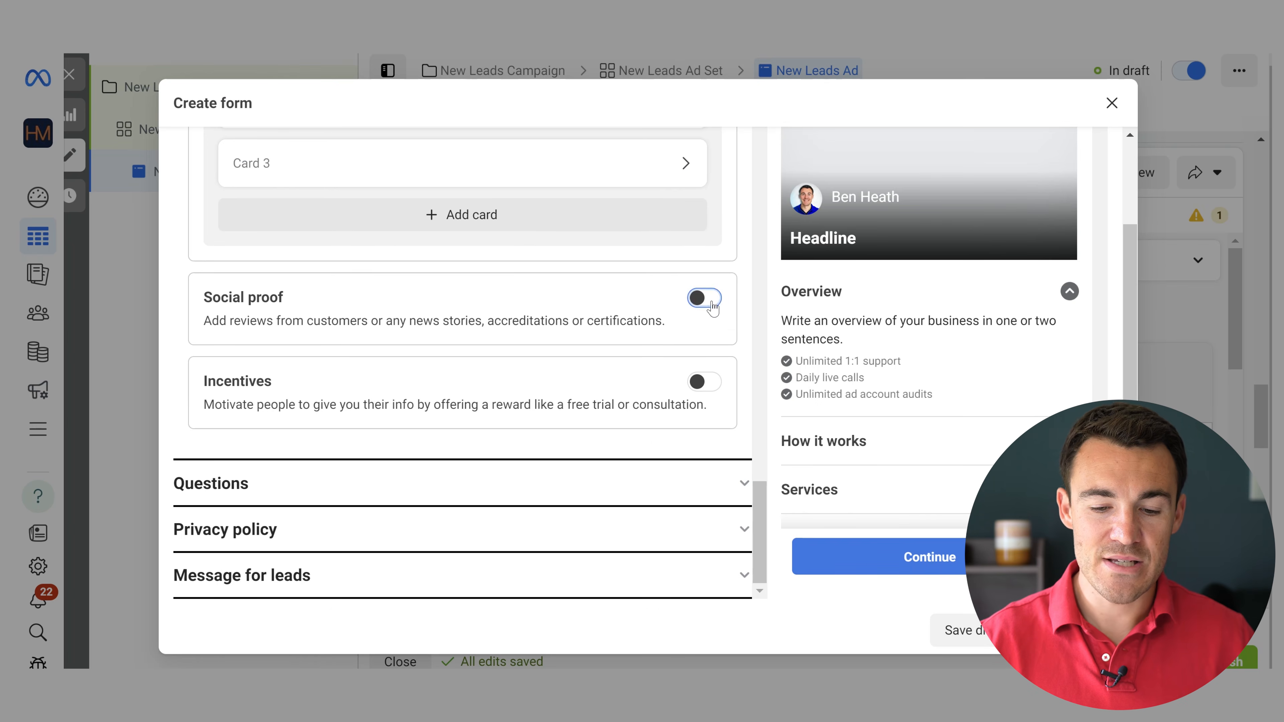
{"action": "left_click", "coordinate": [705, 299]}
{"action": "scroll", "coordinate": [582, 344], "scroll_direction": "down", "scroll_amount": 2}
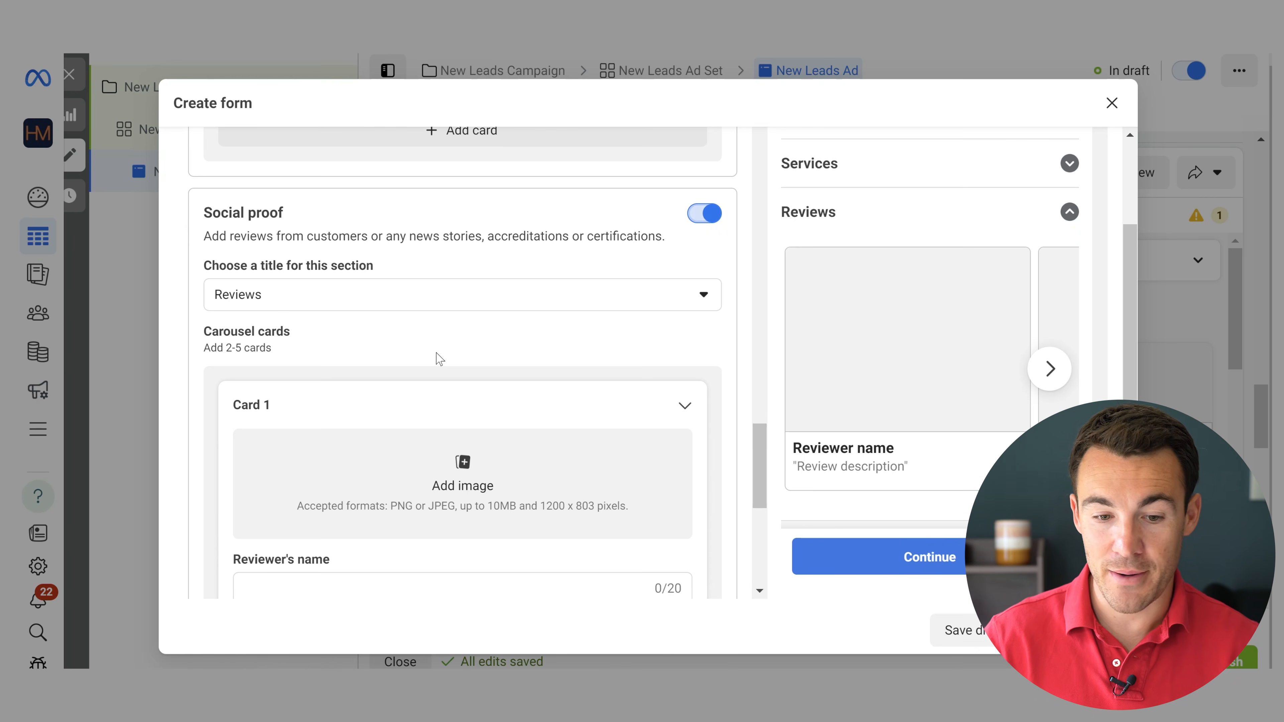
{"action": "scroll", "coordinate": [439, 358], "scroll_direction": "down", "scroll_amount": 3}
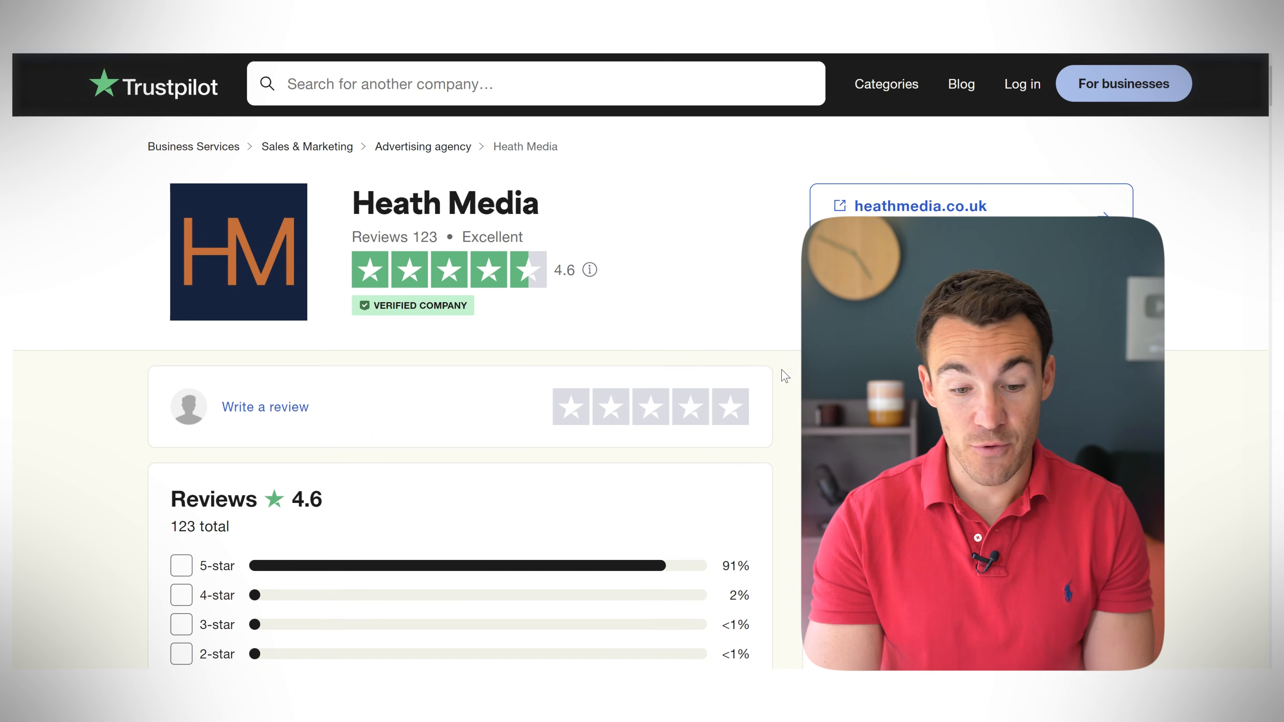
- Look over the Heath Media reviews on Trustpilot and the title options offered for the Social proof section
{"action": "scroll", "coordinate": [787, 394], "scroll_direction": "down", "scroll_amount": 1}
{"action": "scroll", "coordinate": [786, 394], "scroll_direction": "down", "scroll_amount": 10}
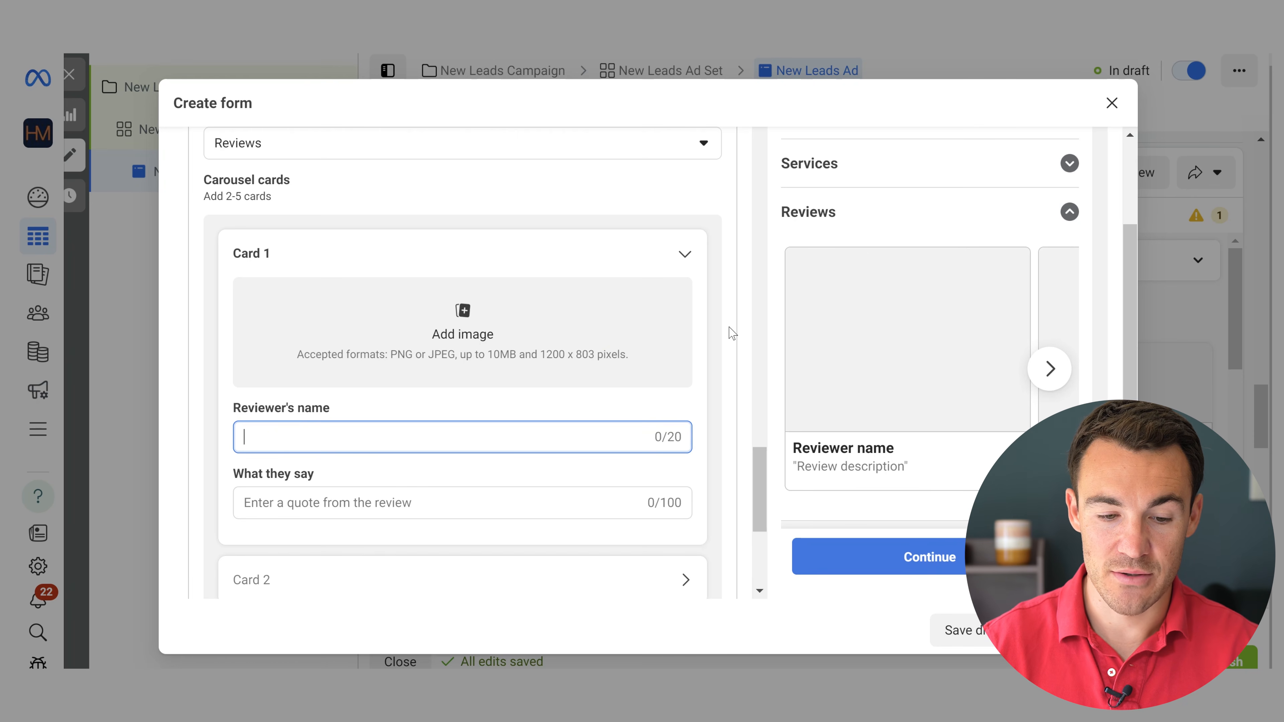
{"action": "scroll", "coordinate": [730, 325], "scroll_direction": "up", "scroll_amount": 1}
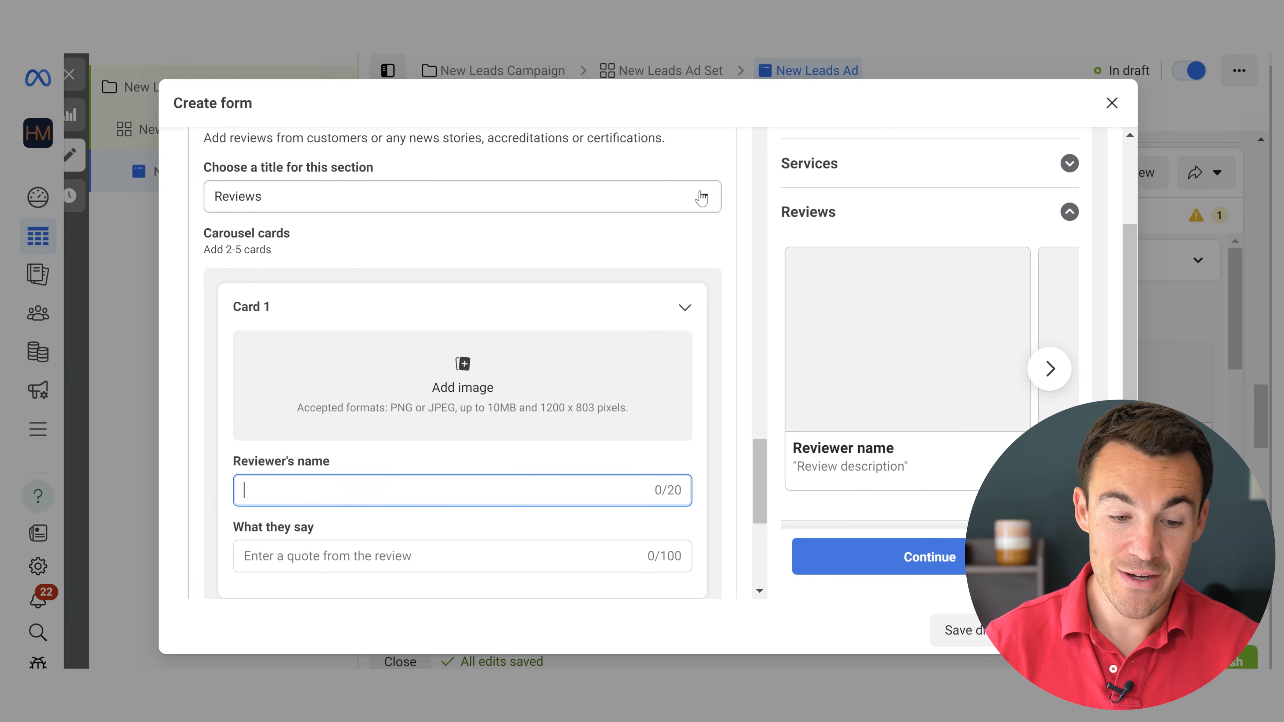
{"action": "left_click", "coordinate": [706, 201]}
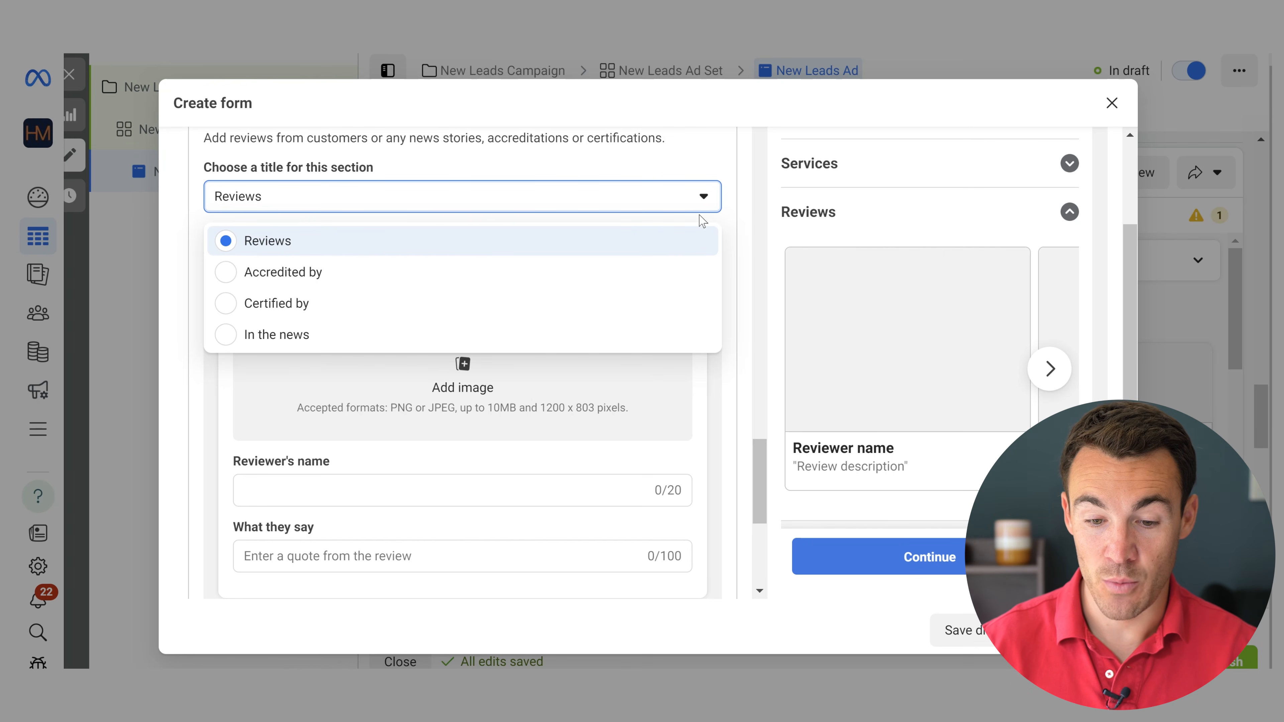
{"action": "left_click", "coordinate": [726, 219]}
- Turn on the Incentives section and name the incentive "Free Discovery Call"
{"action": "scroll", "coordinate": [723, 288], "scroll_direction": "down", "scroll_amount": 8}
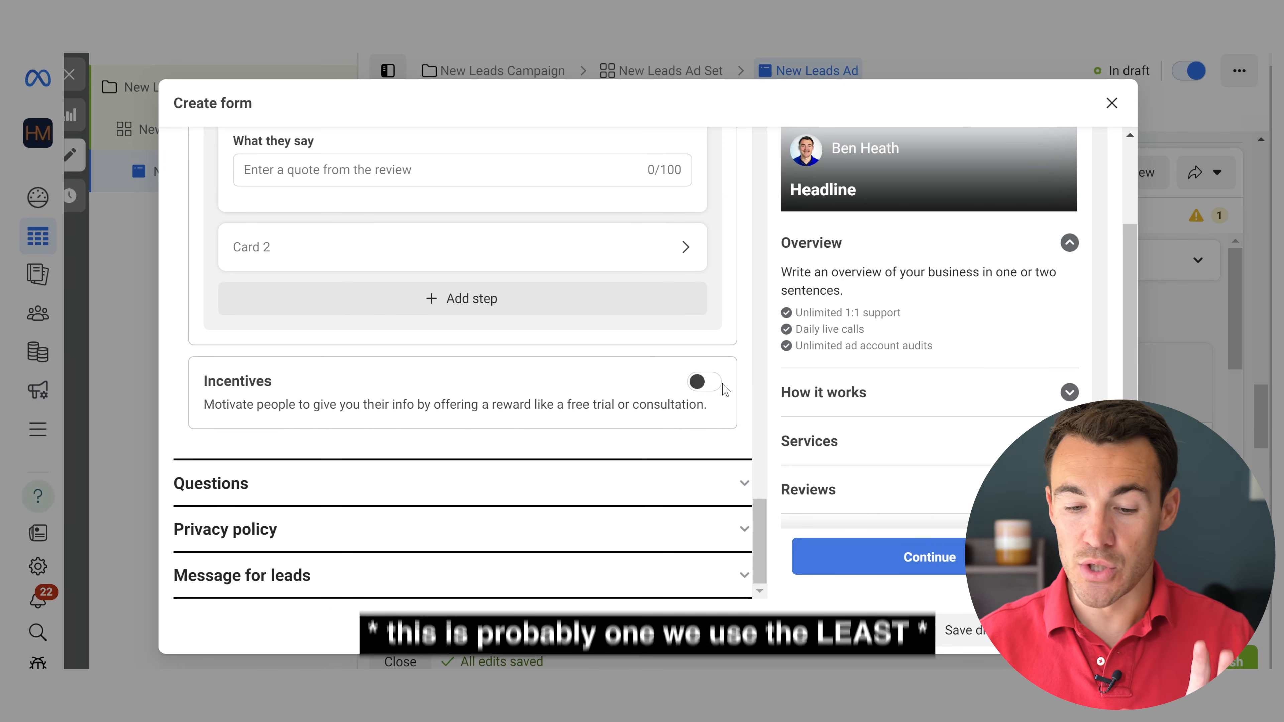
{"action": "left_click", "coordinate": [705, 388]}
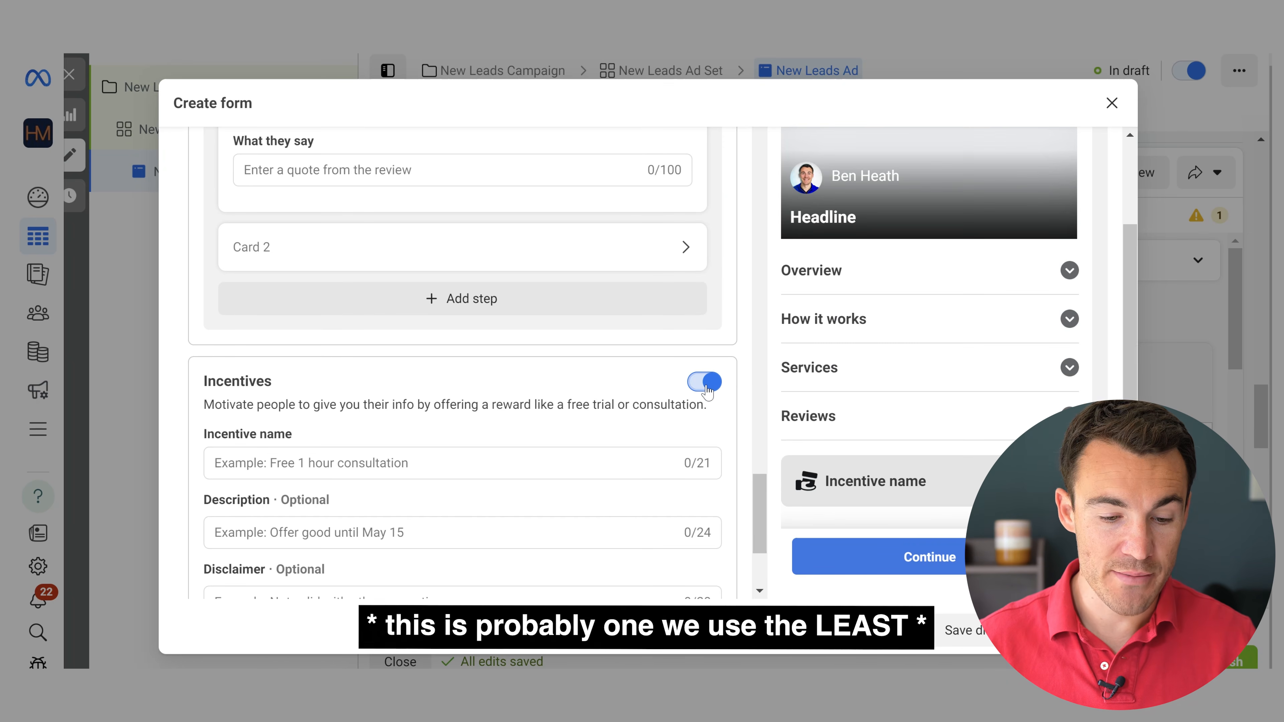
{"action": "scroll", "coordinate": [565, 418], "scroll_direction": "down", "scroll_amount": 2}
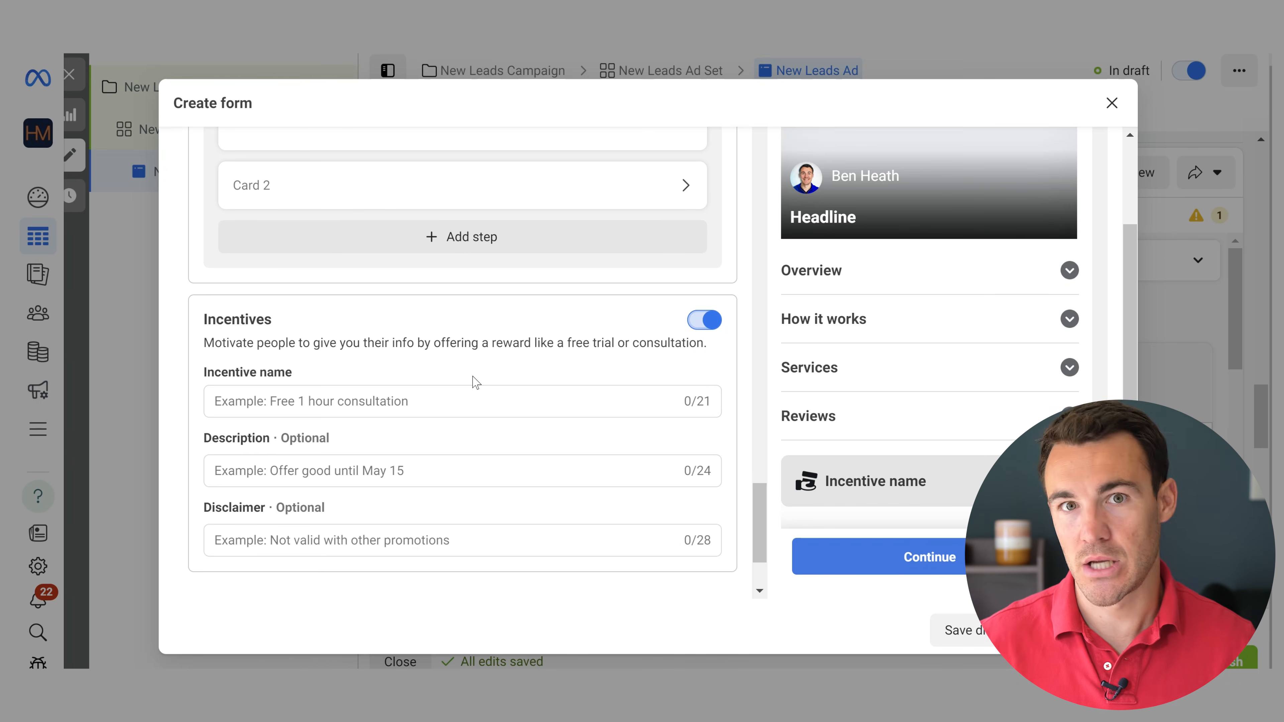
{"action": "left_click", "coordinate": [369, 398]}
{"action": "type", "text": "Free Discovery Call"}
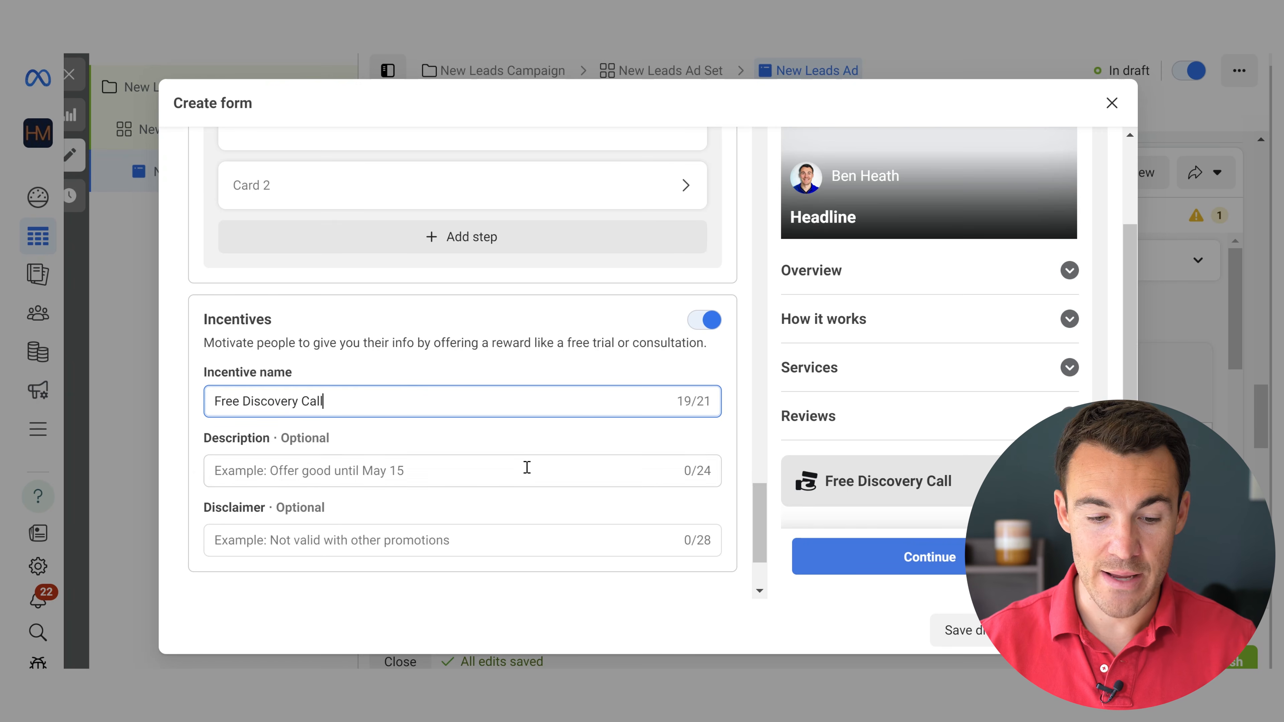
- Give the incentive the description "Offer ends 30th of June"
{"action": "left_click", "coordinate": [317, 474]}
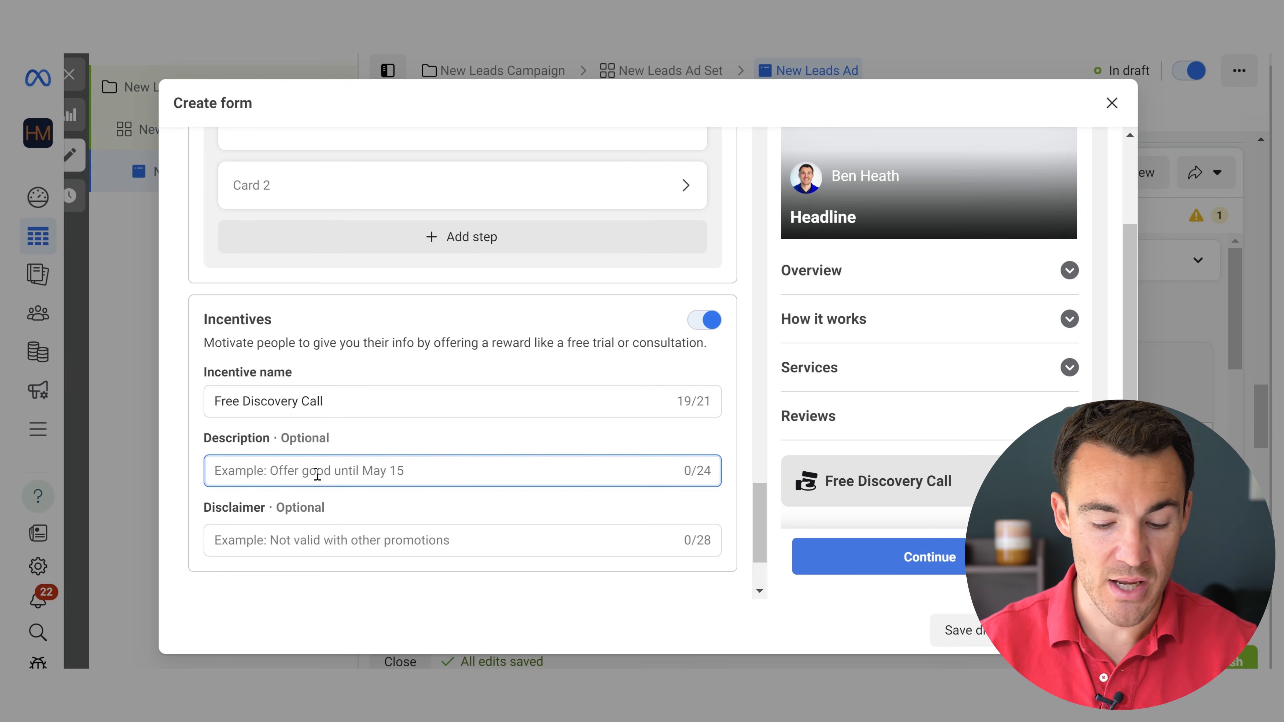
{"action": "type", "text": "Offer ends "}
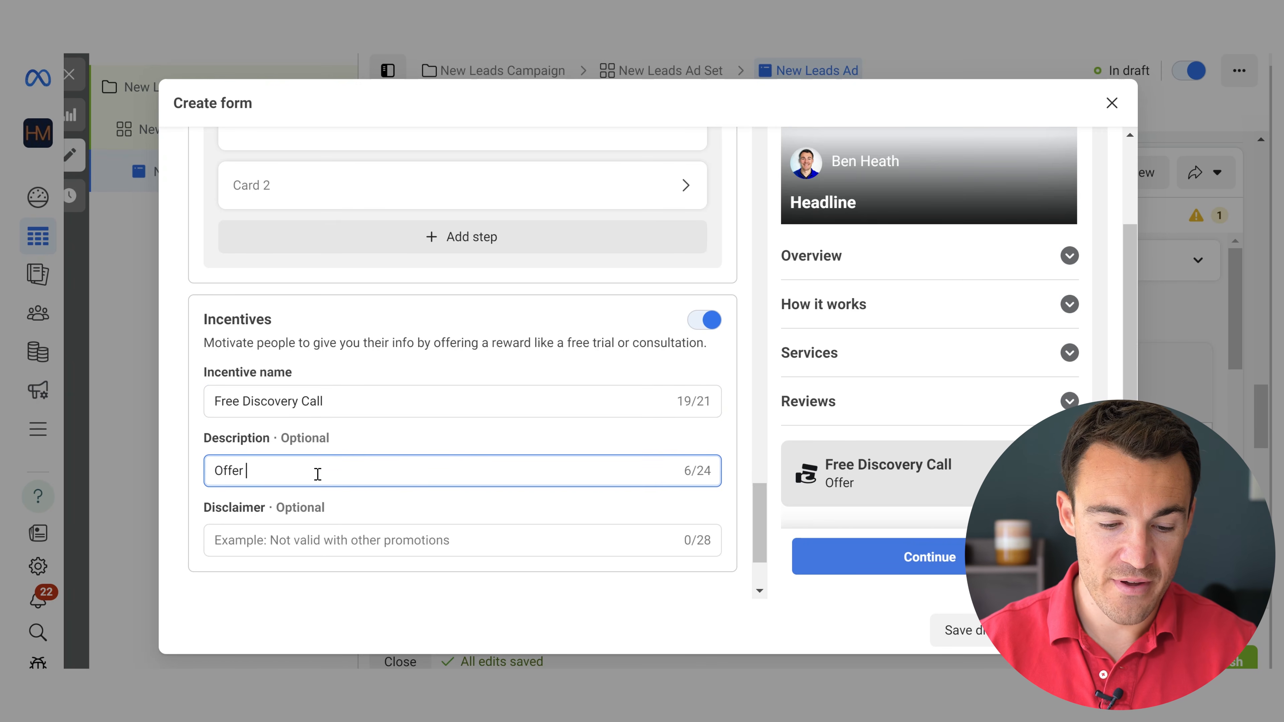
{"action": "type", "text": "30th of June"}
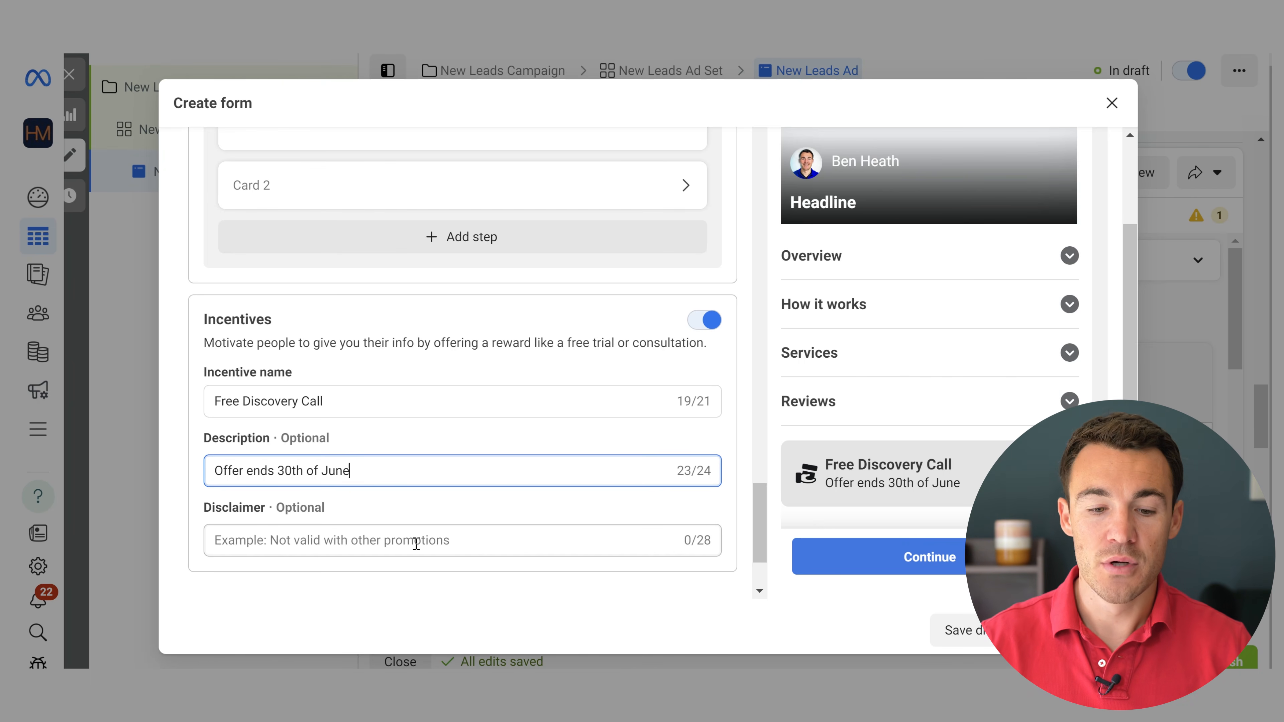
- Try the incentive disclaimer "One free discovery call each" and clear the field again
{"action": "left_click", "coordinate": [357, 544]}
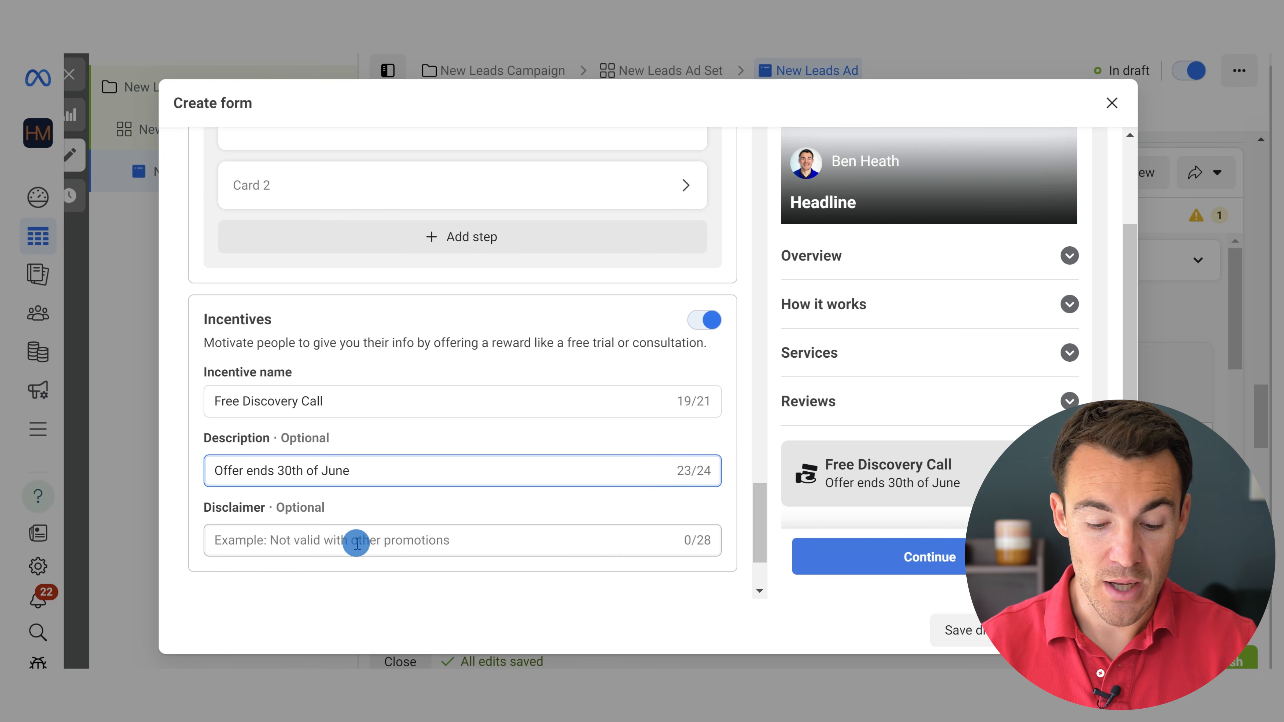
{"action": "type", "text": "Only one free discovery call"}
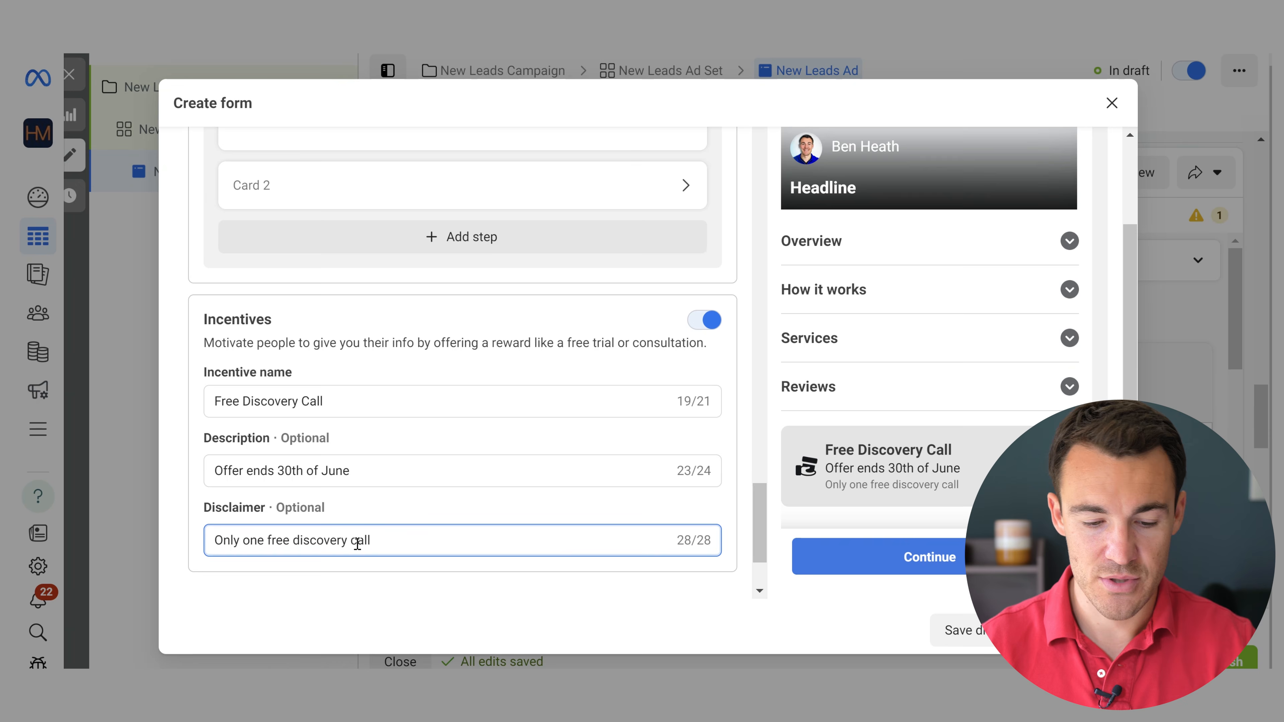
{"action": "left_click", "coordinate": [262, 540]}
{"action": "key", "text": "BackSpace"}
{"action": "key", "text": "BackSpace"}
{"action": "key", "text": "BackSpace"}
{"action": "key", "text": "BackSpace"}
{"action": "key", "text": "BackSpace"}
{"action": "key", "text": "BackSpace"}
{"action": "key", "text": "BackSpace"}
{"action": "type", "text": "ne"}
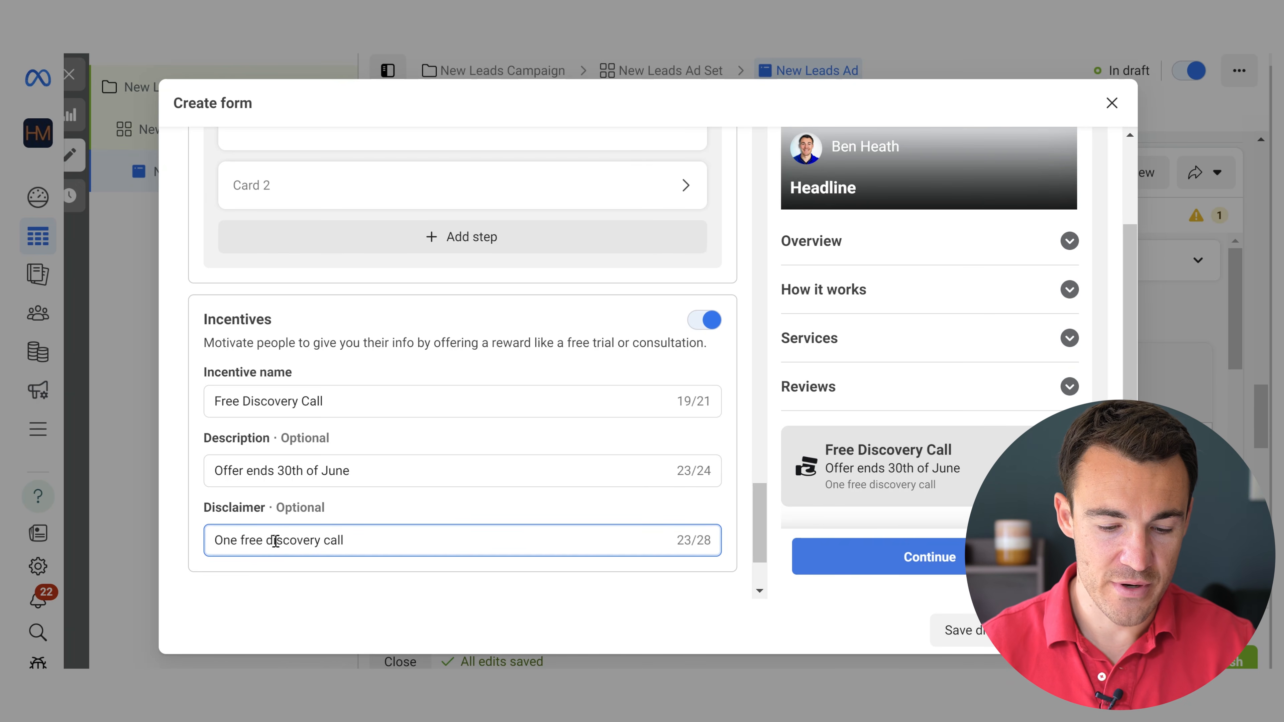
{"action": "left_click", "coordinate": [355, 540]}
{"action": "type", "text": "each"}
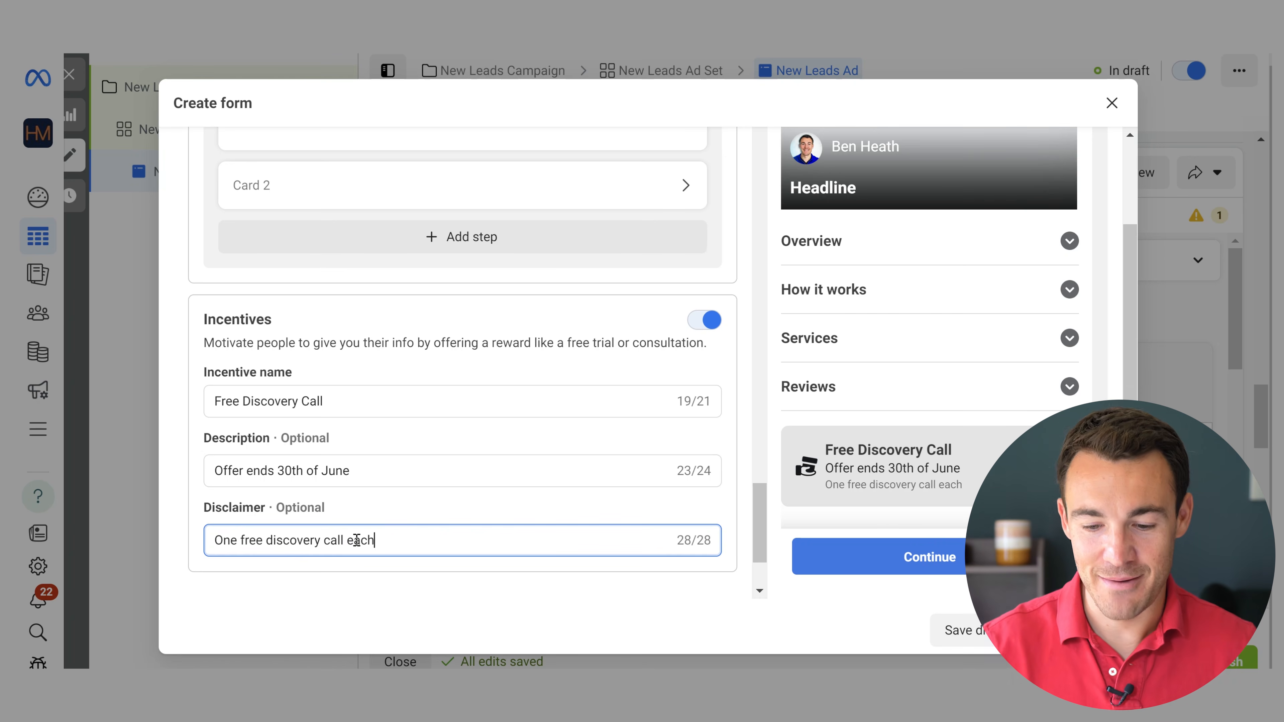
{"action": "triple_click", "coordinate": [324, 543]}
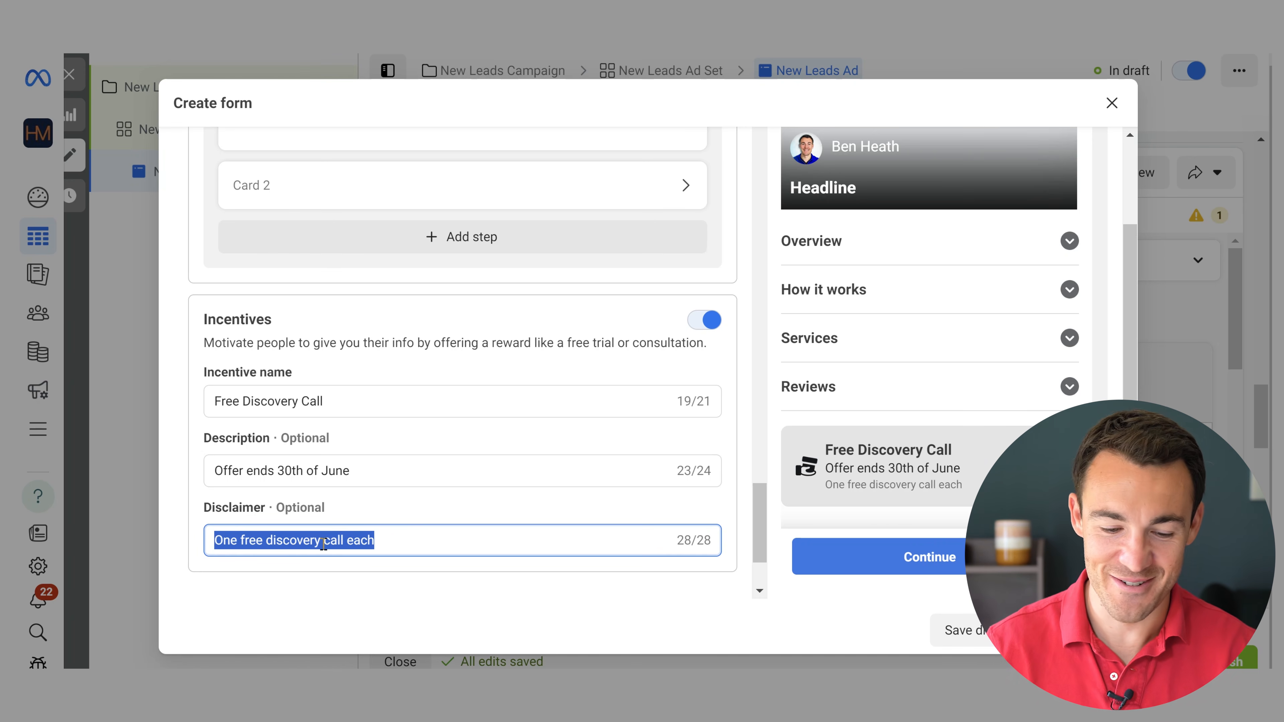
{"action": "key", "text": "BackSpace"}
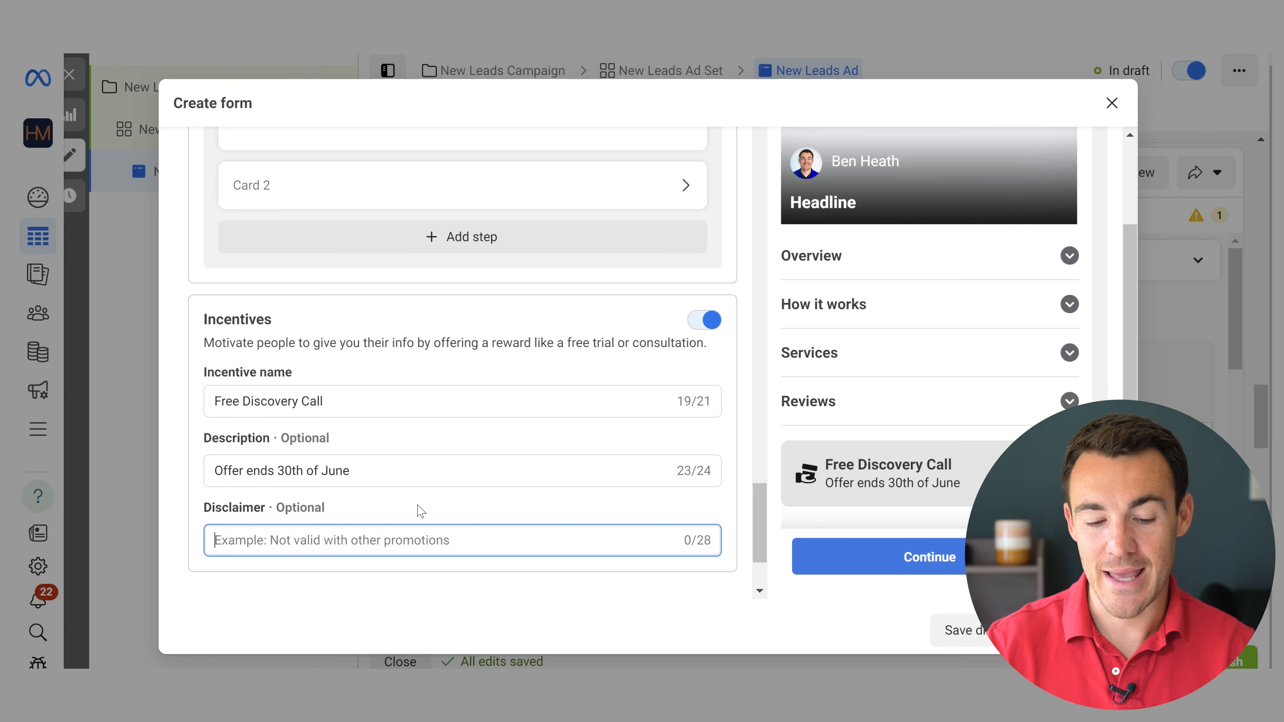
- Look back over the intro content from the Incentives section up to the headline and overview
{"action": "scroll", "coordinate": [562, 505], "scroll_direction": "down", "scroll_amount": 2}
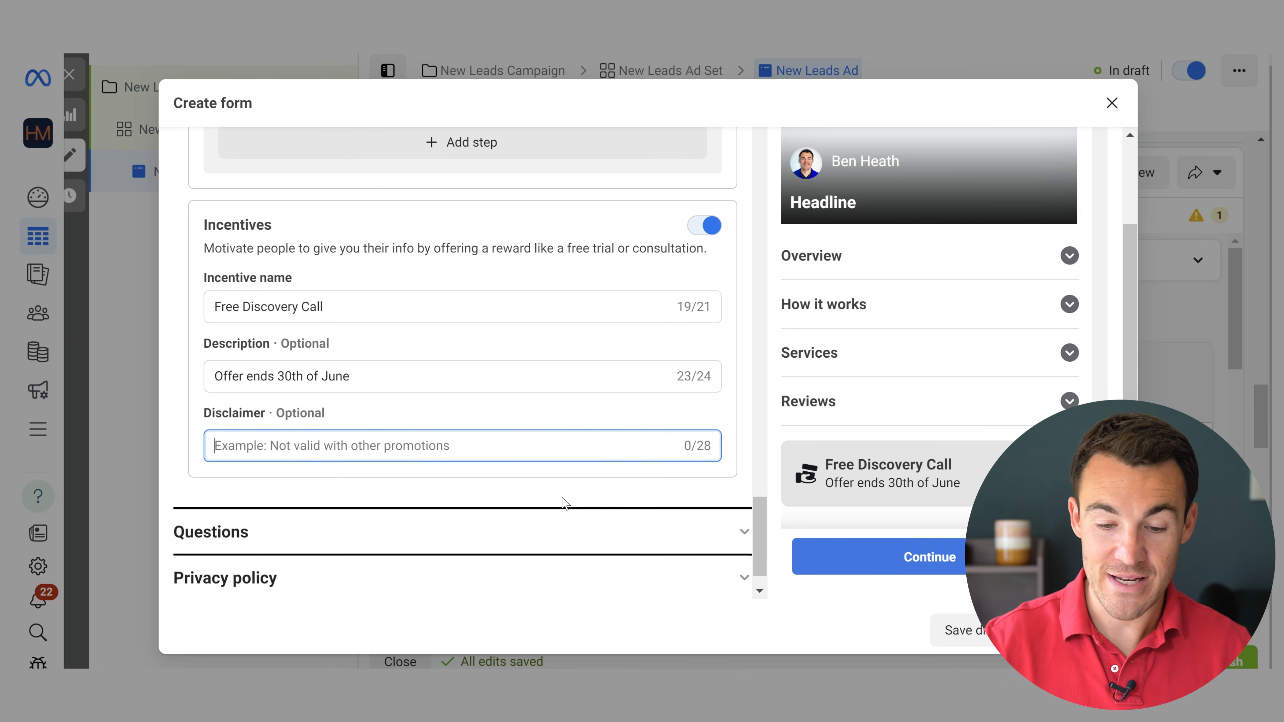
{"action": "scroll", "coordinate": [533, 548], "scroll_direction": "down", "scroll_amount": 1}
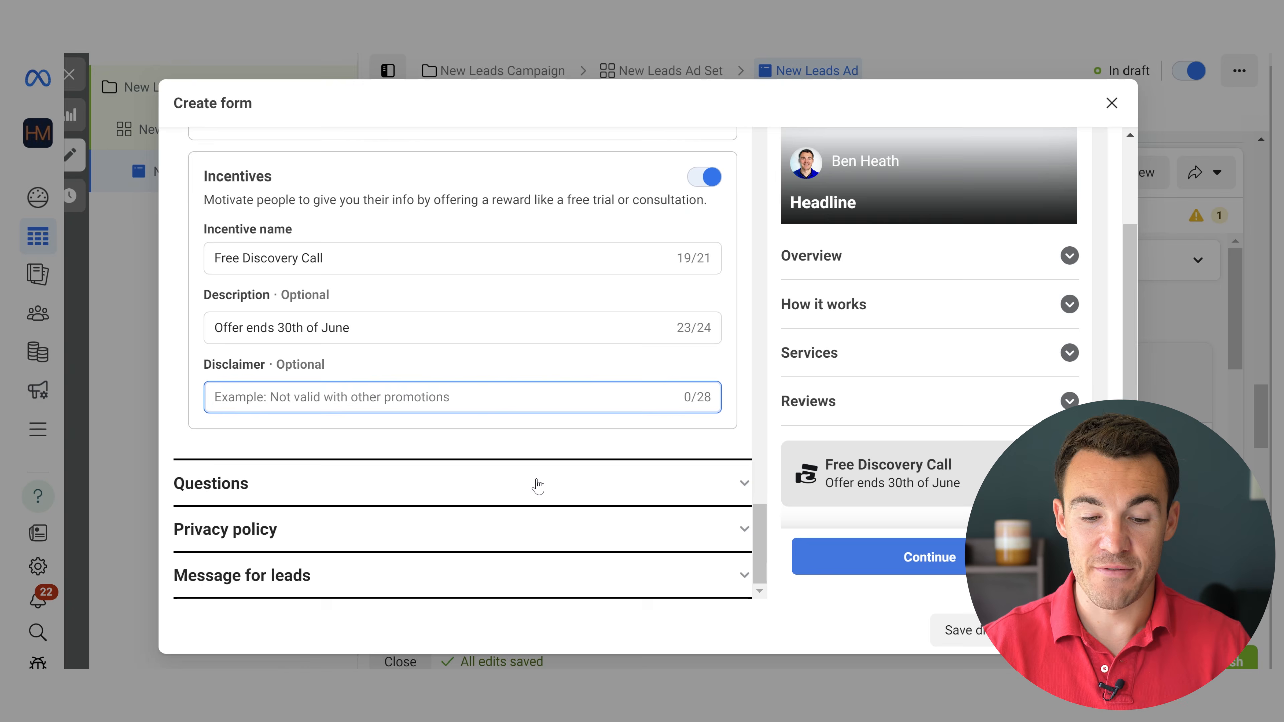
{"action": "scroll", "coordinate": [538, 486], "scroll_direction": "up", "scroll_amount": 5}
{"action": "scroll", "coordinate": [537, 485], "scroll_direction": "up", "scroll_amount": 10}
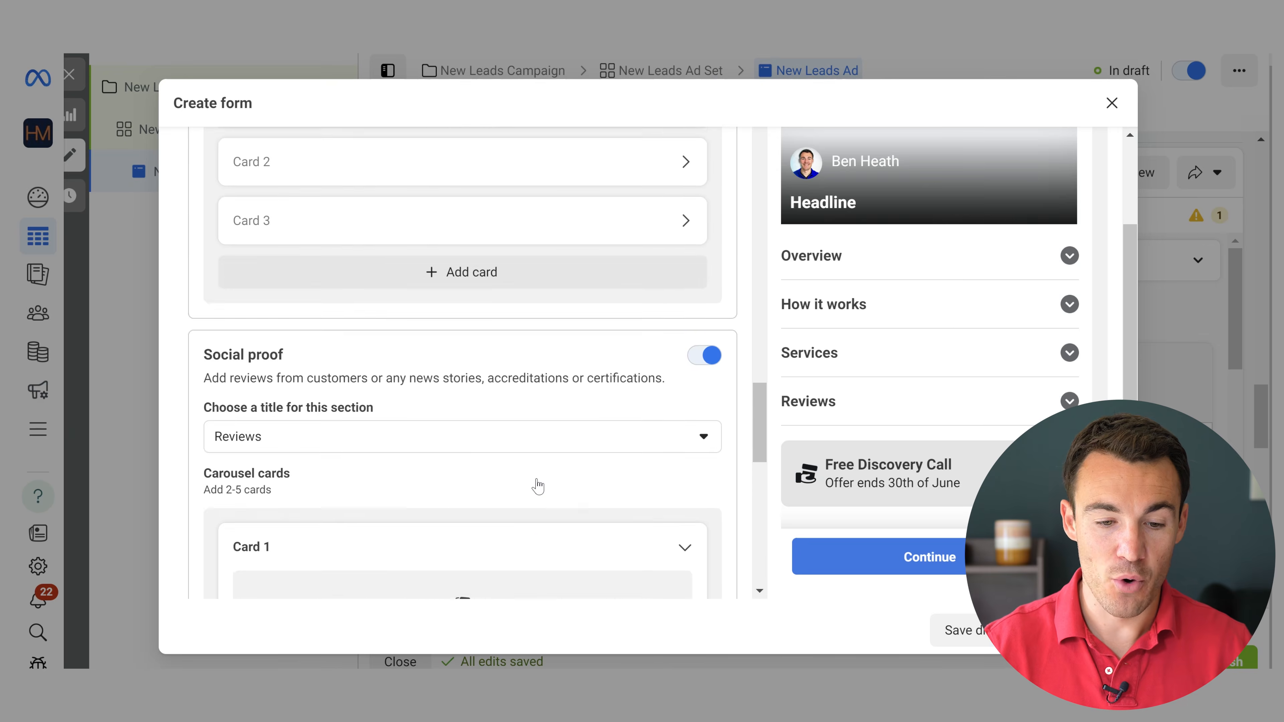
{"action": "scroll", "coordinate": [537, 479], "scroll_direction": "up", "scroll_amount": 15}
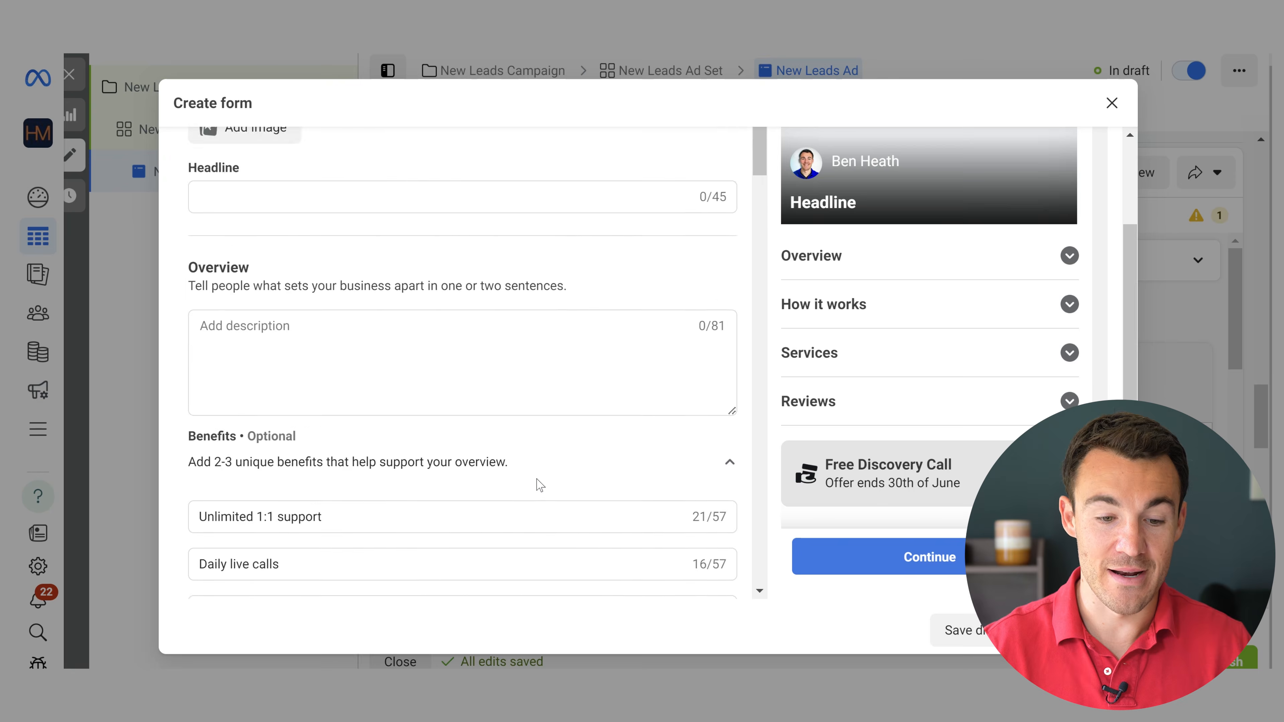
{"action": "scroll", "coordinate": [359, 376], "scroll_direction": "down", "scroll_amount": 8}
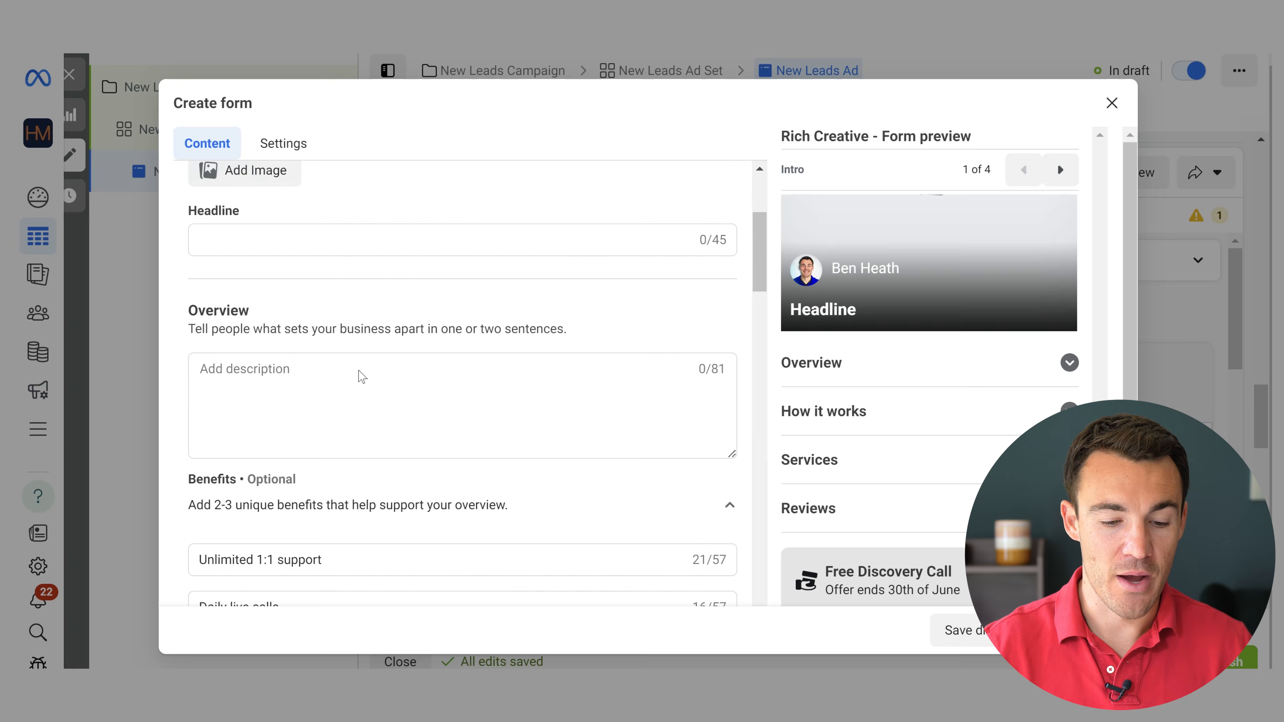
{"action": "scroll", "coordinate": [361, 377], "scroll_direction": "up", "scroll_amount": 5}
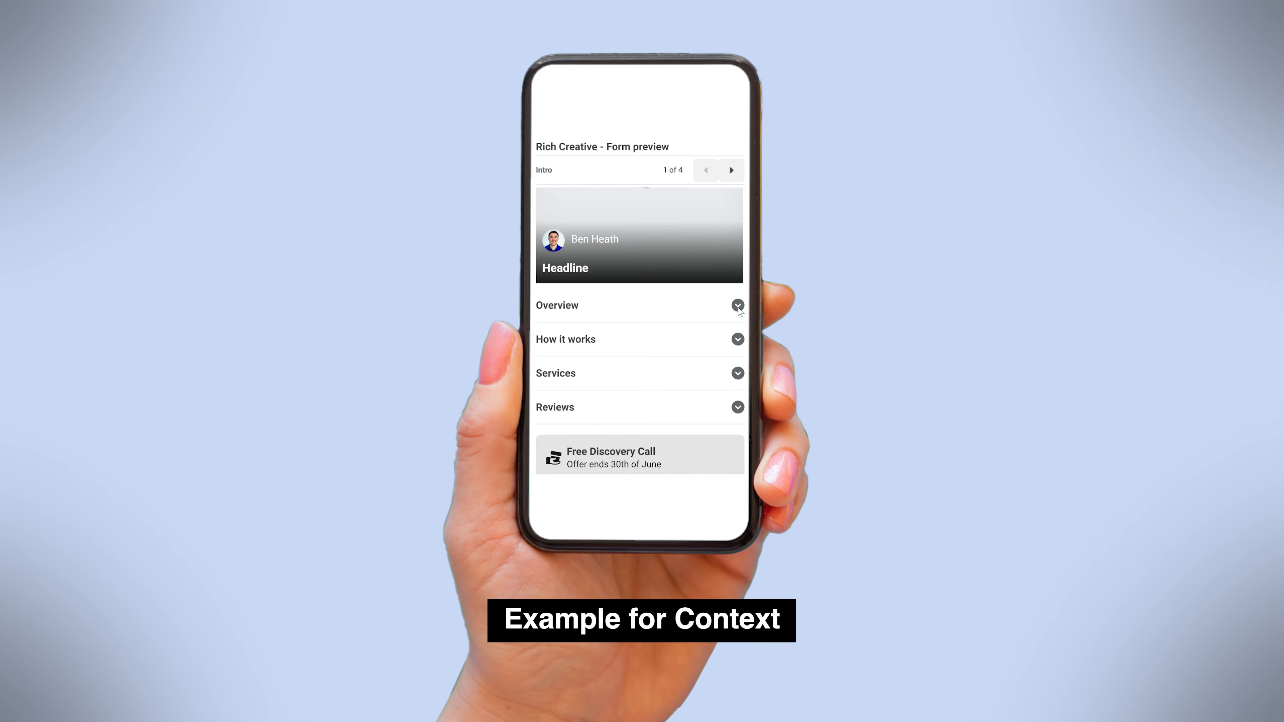
- Expand the Overview, How it works, Services and Reviews sections in the form preview and check through to the incentive
{"action": "left_click", "coordinate": [1071, 365]}
{"action": "left_click", "coordinate": [738, 338]}
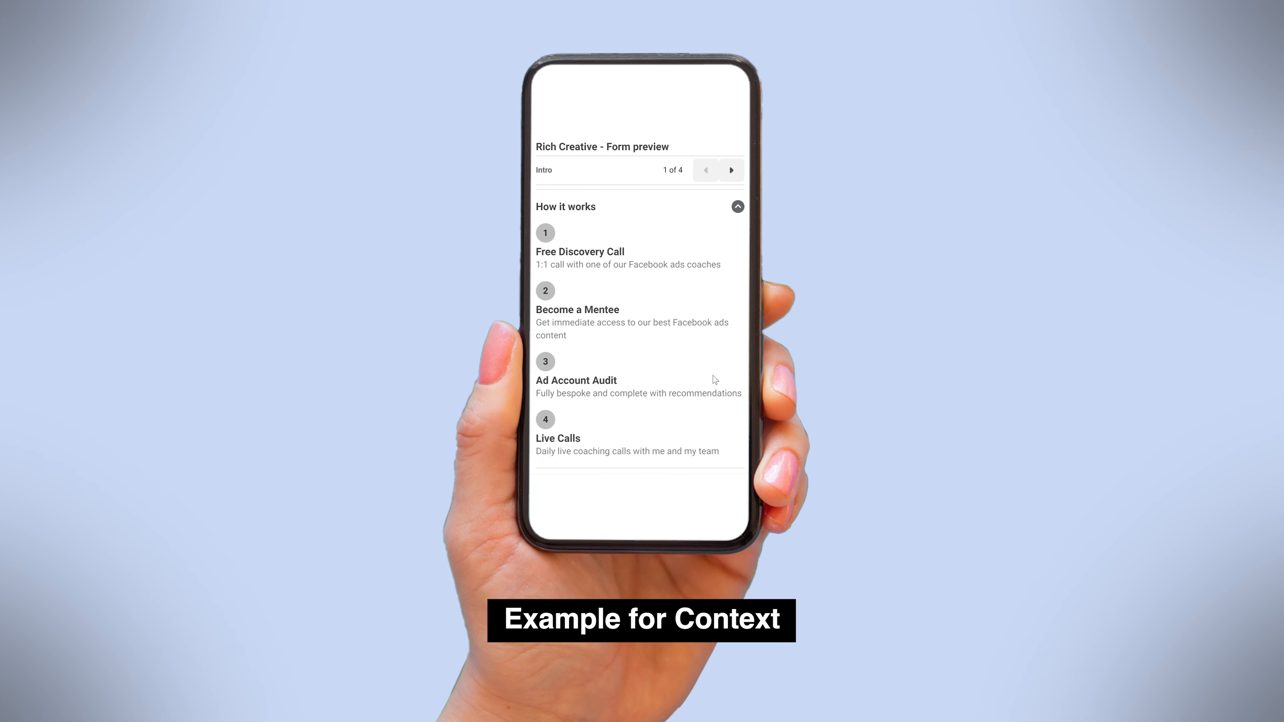
{"action": "scroll", "coordinate": [700, 344], "scroll_direction": "up", "scroll_amount": 2}
{"action": "scroll", "coordinate": [627, 353], "scroll_direction": "down", "scroll_amount": 5}
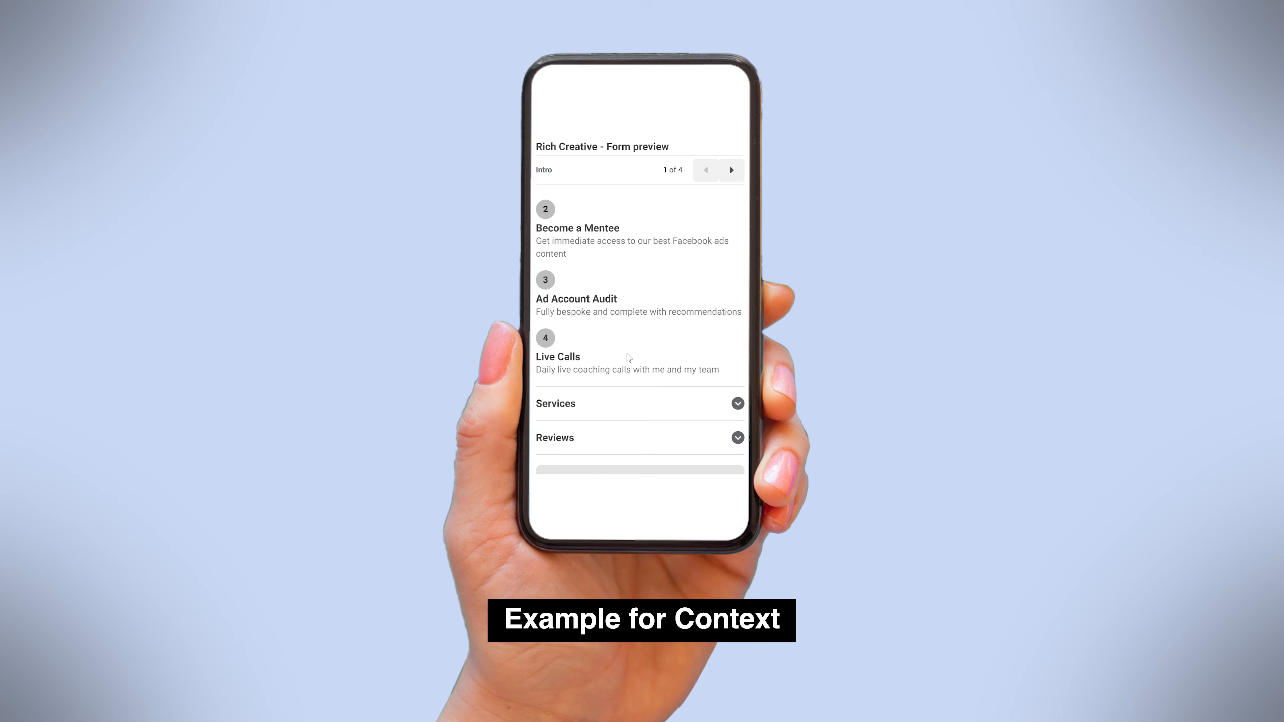
{"action": "left_click", "coordinate": [737, 373]}
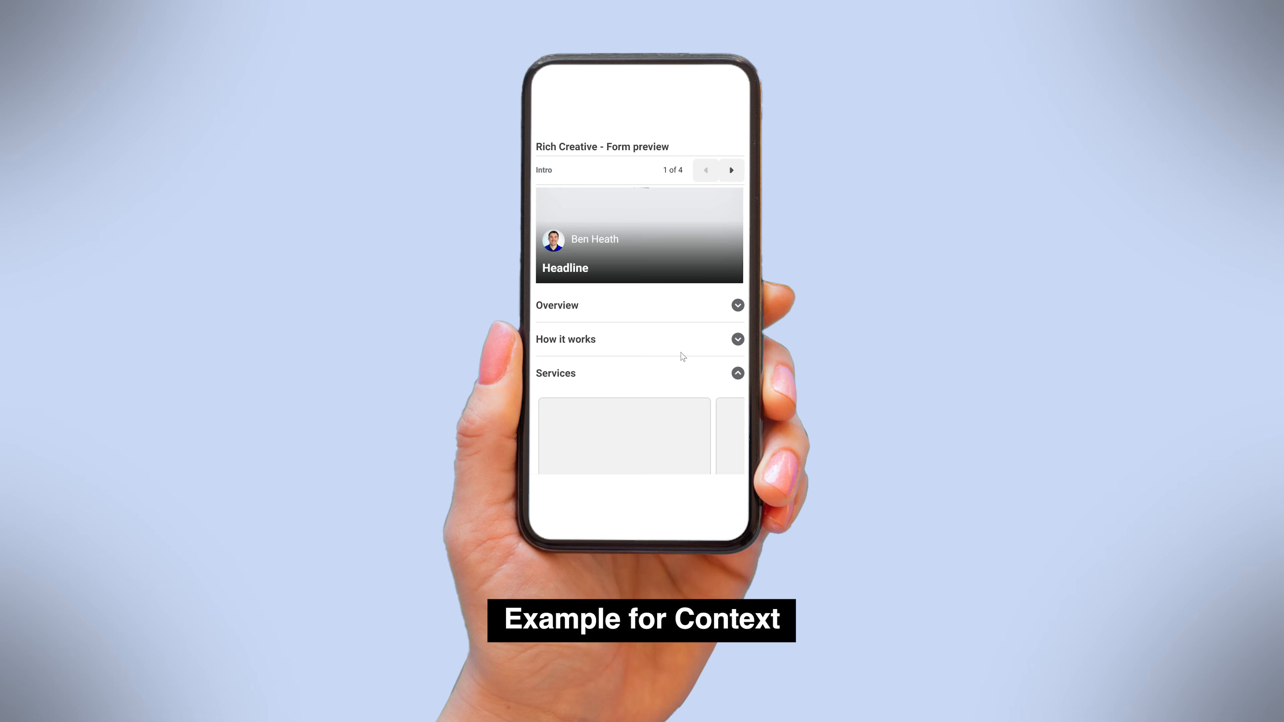
{"action": "scroll", "coordinate": [656, 385], "scroll_direction": "down", "scroll_amount": 5}
{"action": "left_click", "coordinate": [738, 333]}
{"action": "scroll", "coordinate": [607, 304], "scroll_direction": "down", "scroll_amount": 4}
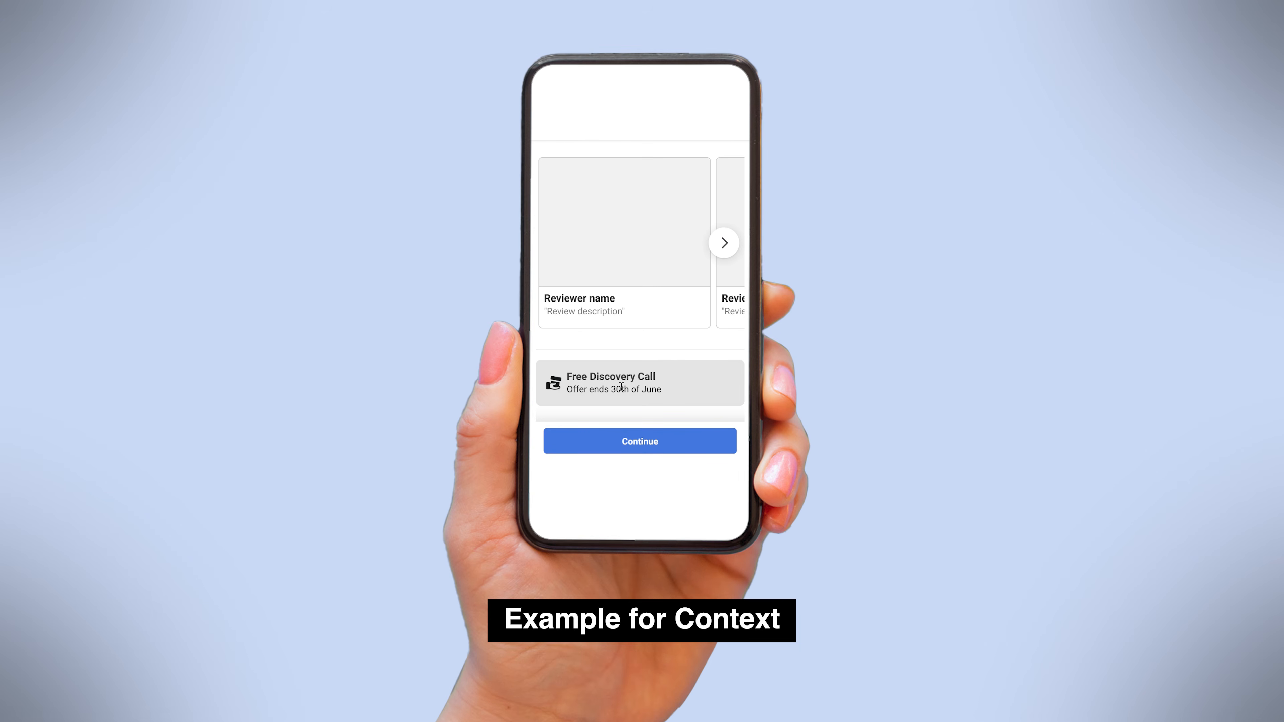